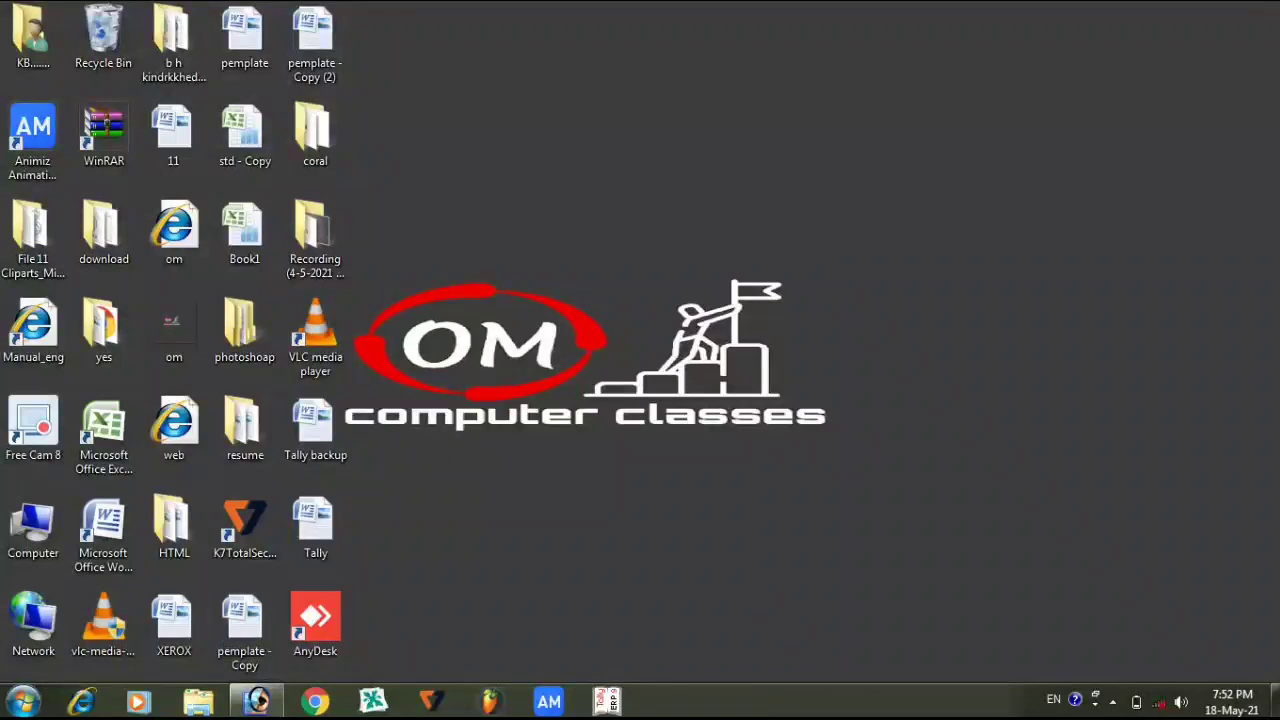
Magic Wand-select the grey backdrop on both sides, exclude the corner islands, and clear it to white.
click(257, 700)
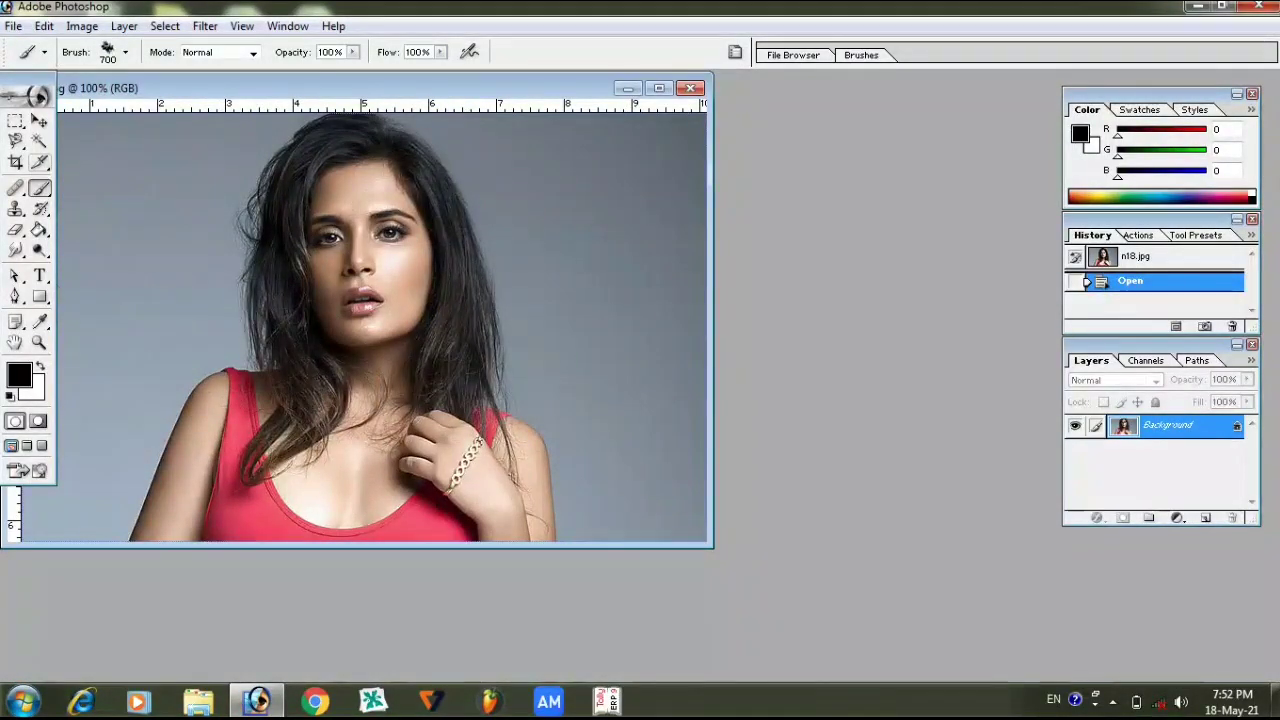
click(39, 140)
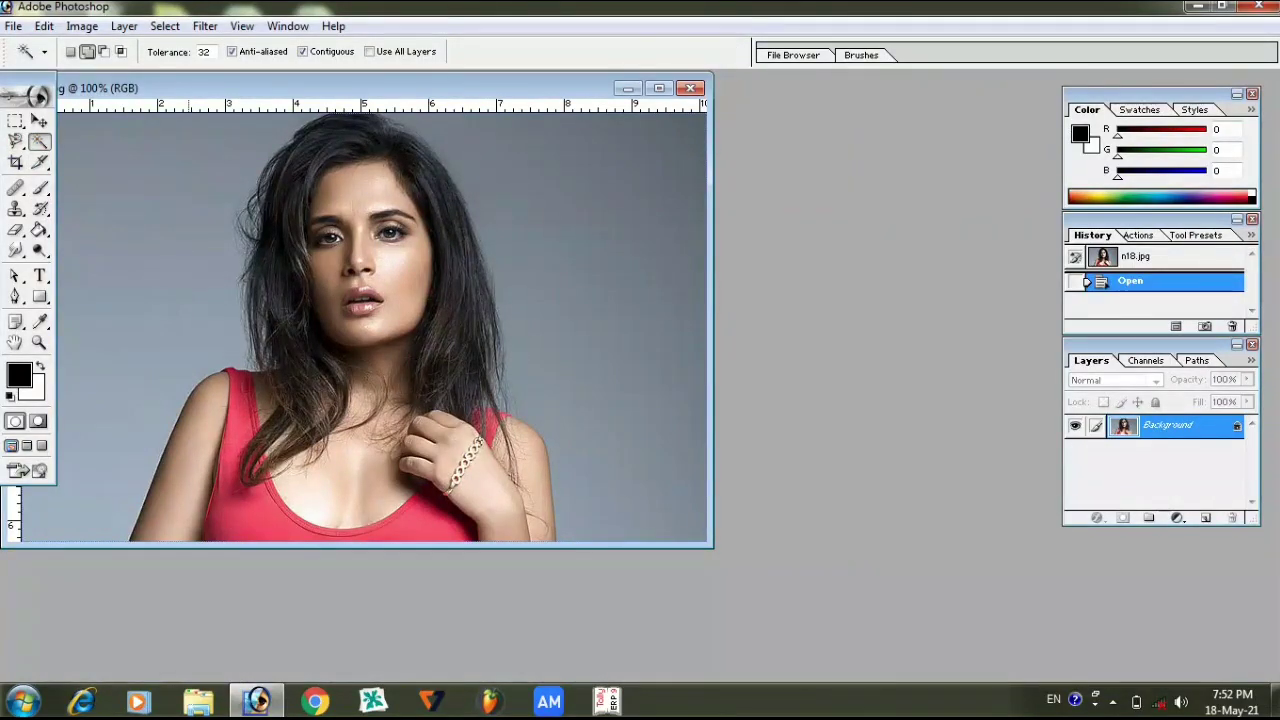
click(150, 250)
click(600, 300)
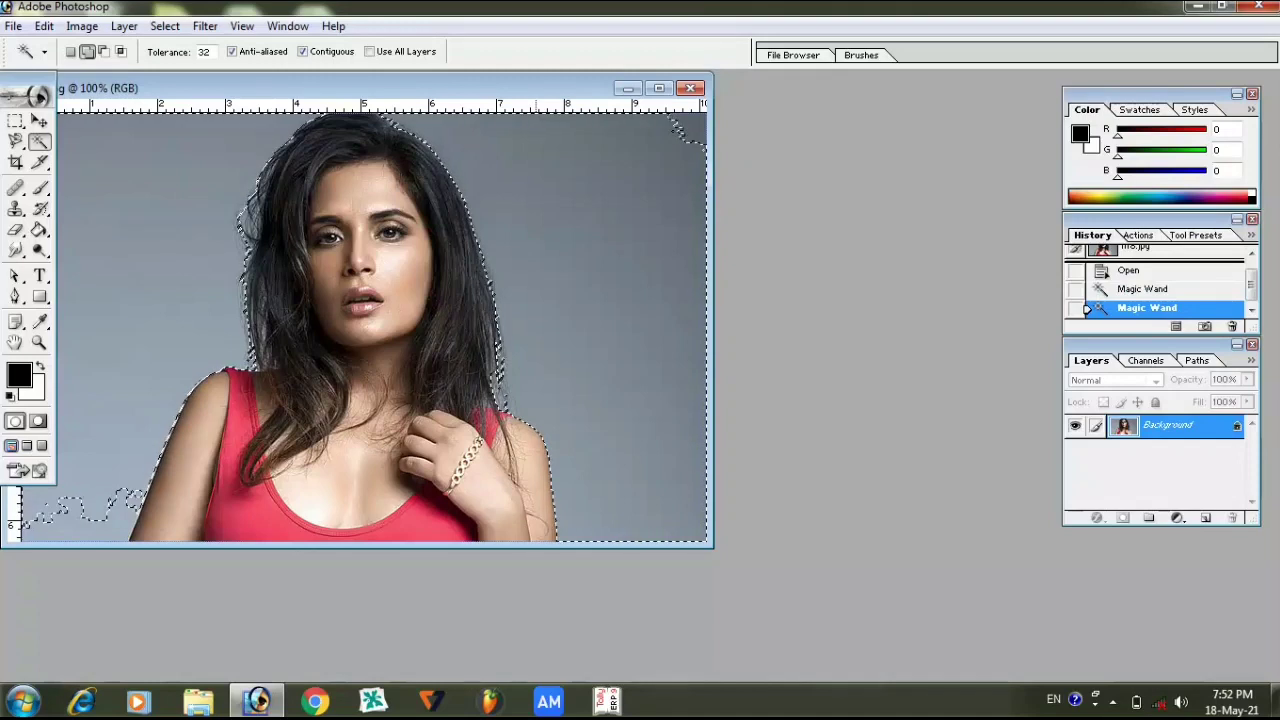
click(659, 88)
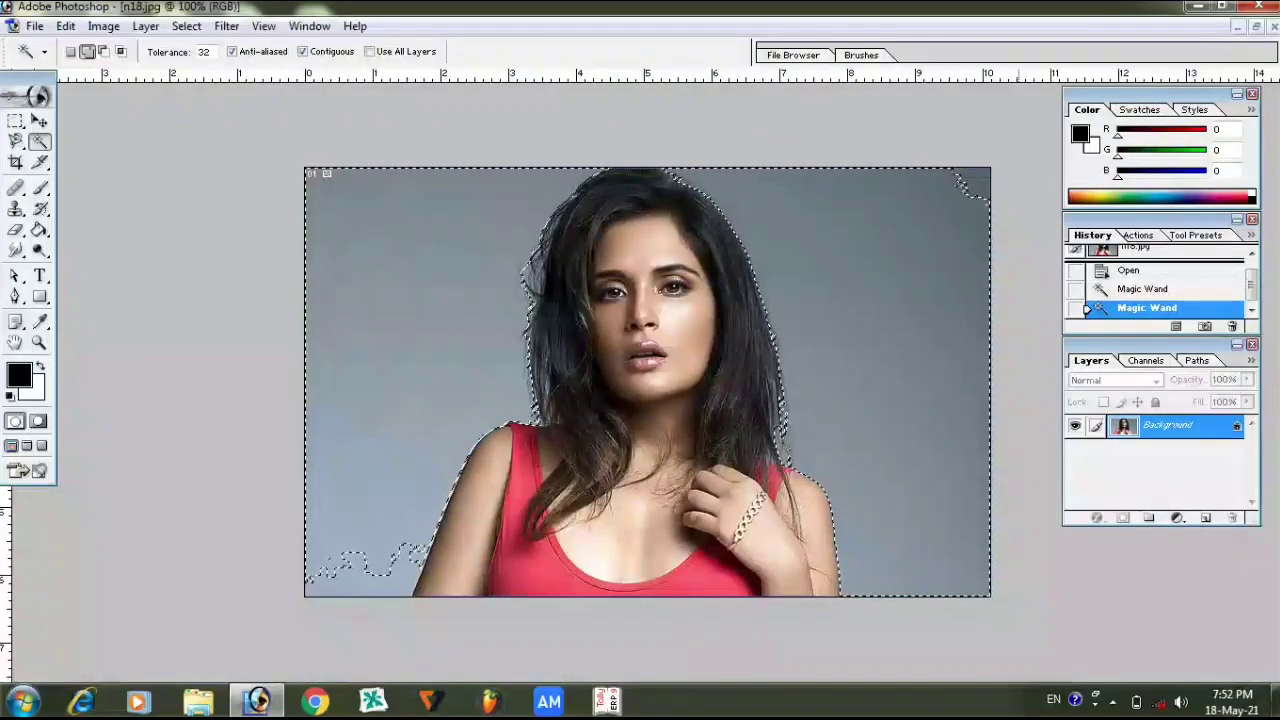
click(972, 184)
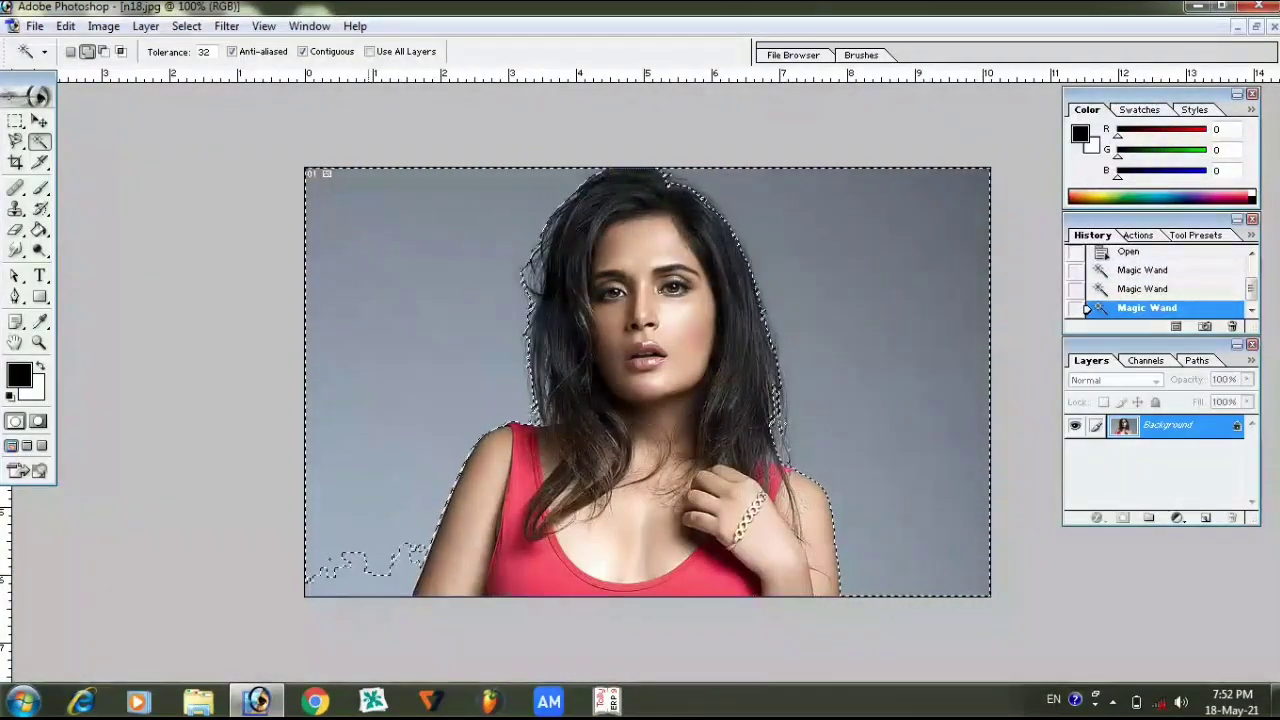
click(370, 562)
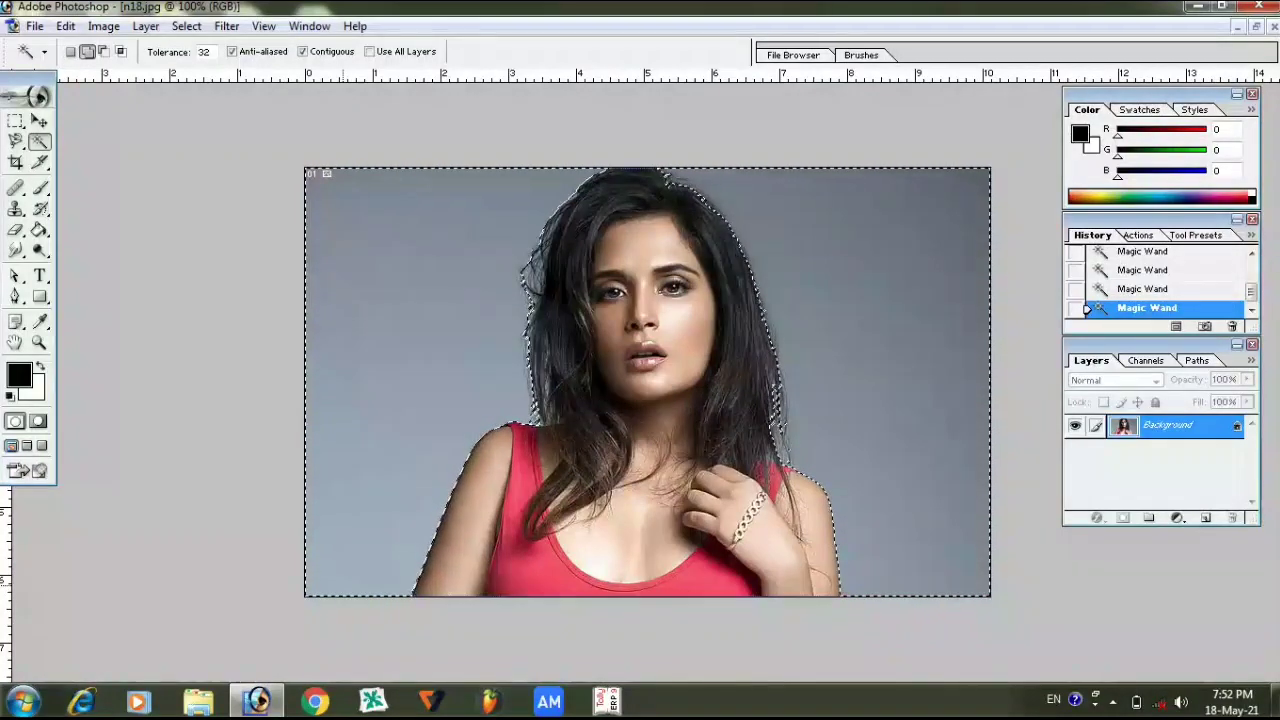
key(Delete)
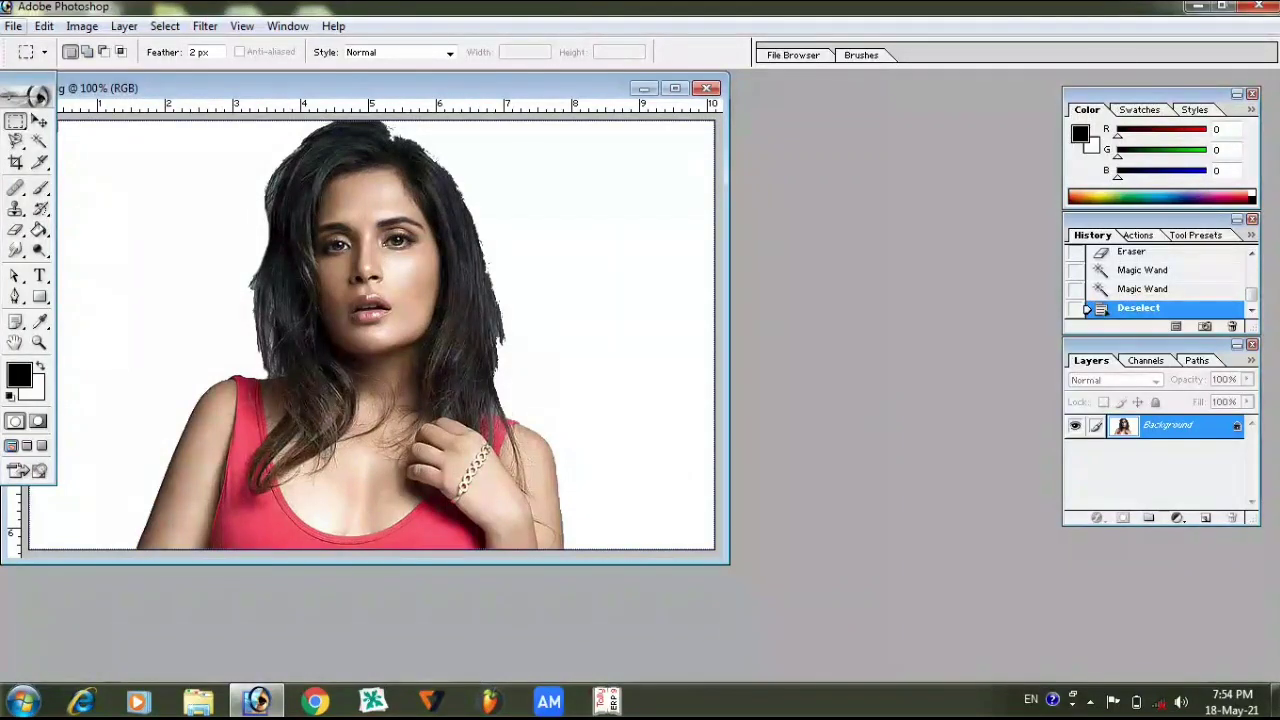
Create a new blank A4 document at 300 pixels/inch.
key(alt+f)
key(n)
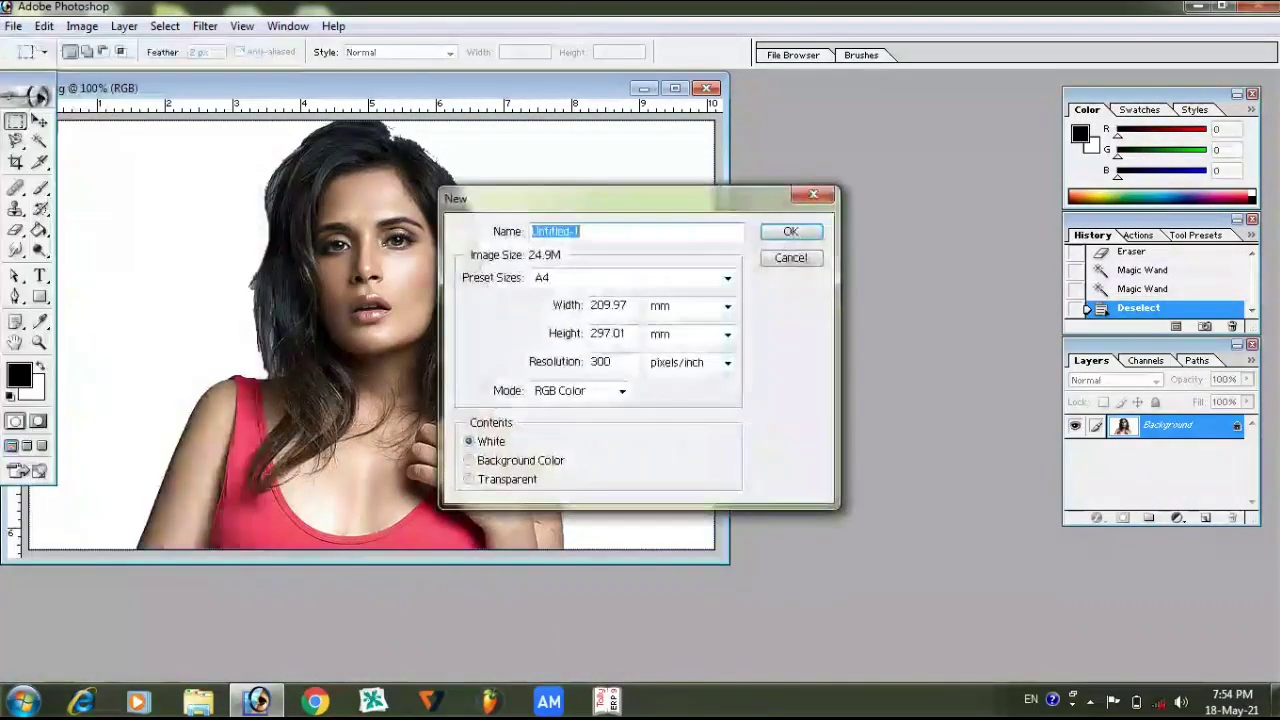
key(alt+Down)
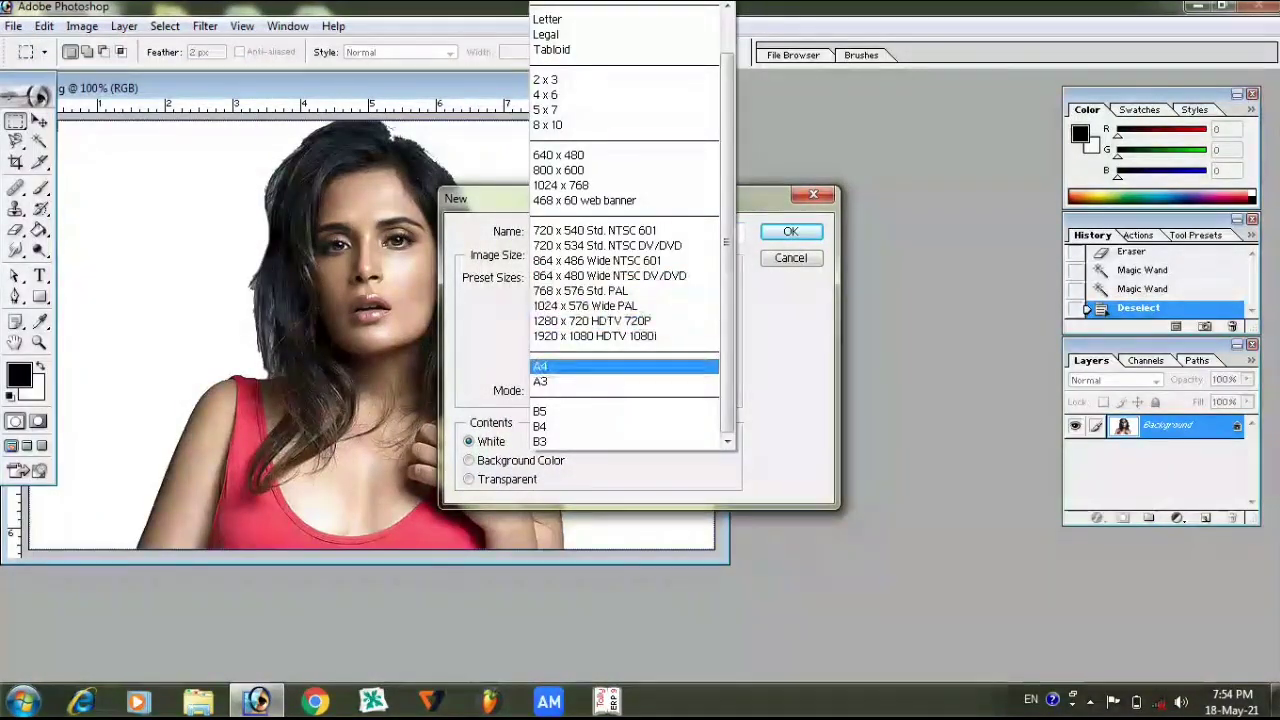
key(Return)
key(Return)
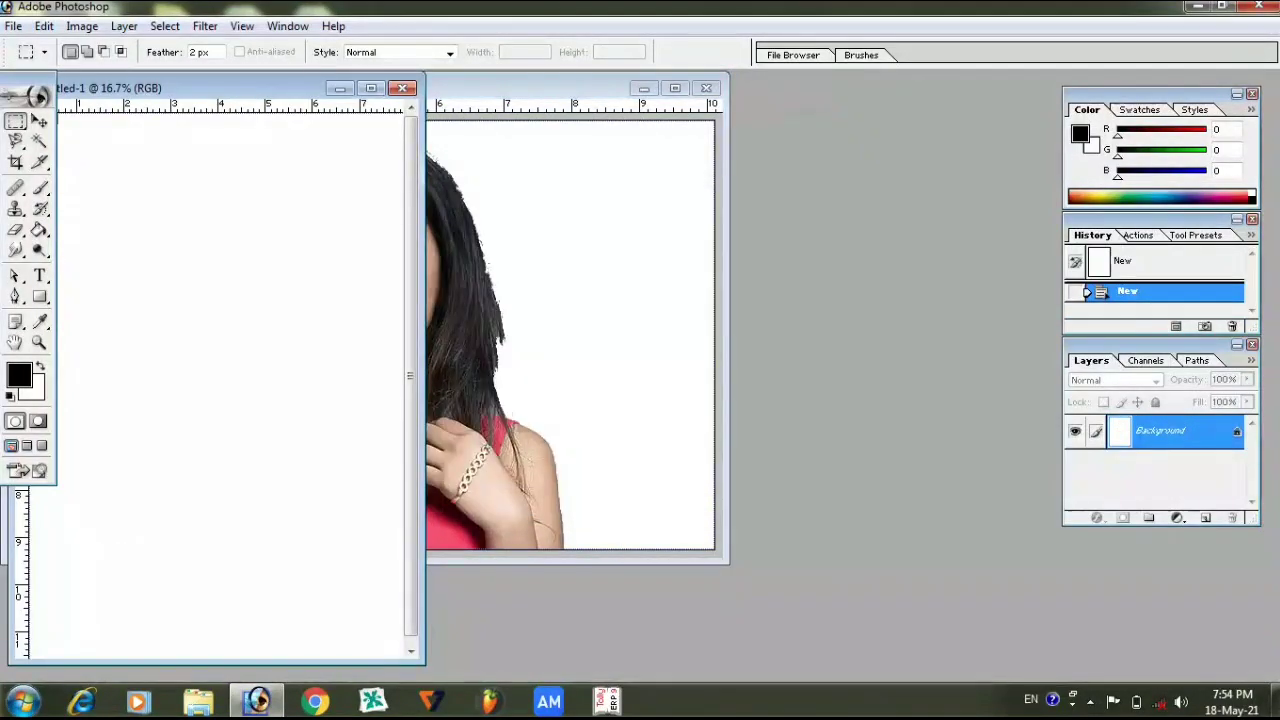
drag(220, 88, 384, 90)
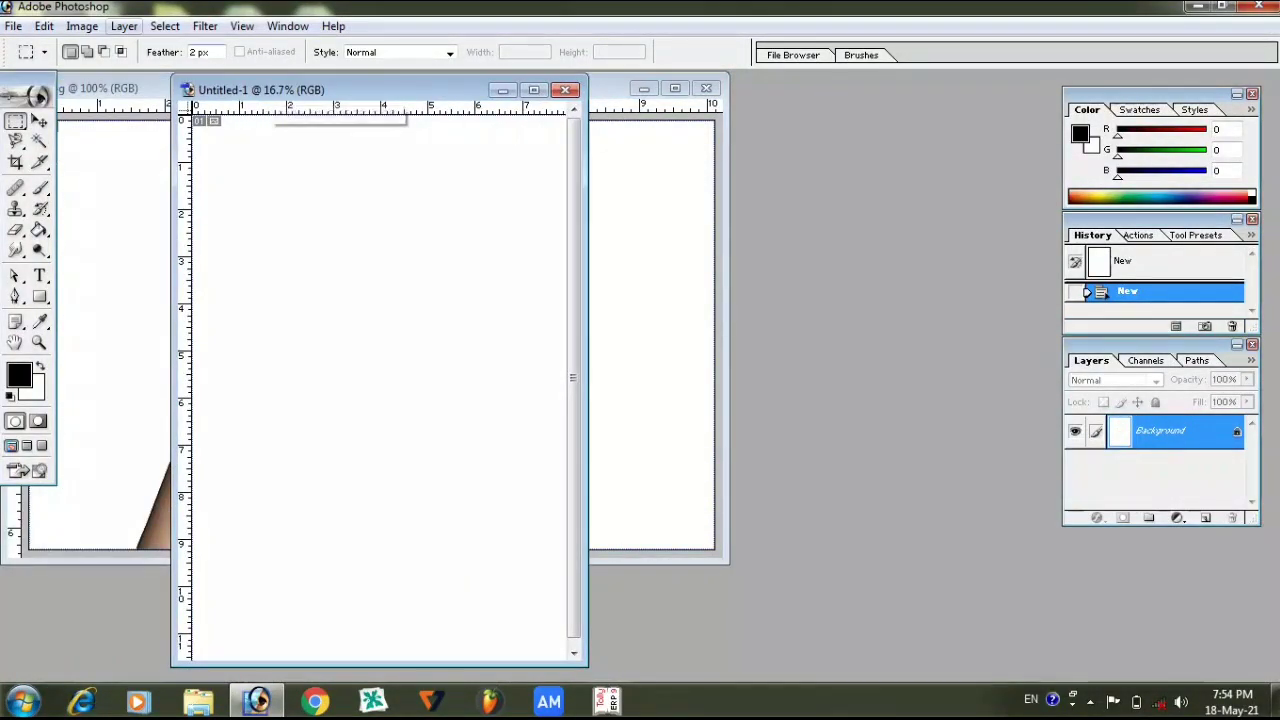
Rotate the blank canvas 90° CW into landscape and bring the cut-out photo forward.
key(alt+i)
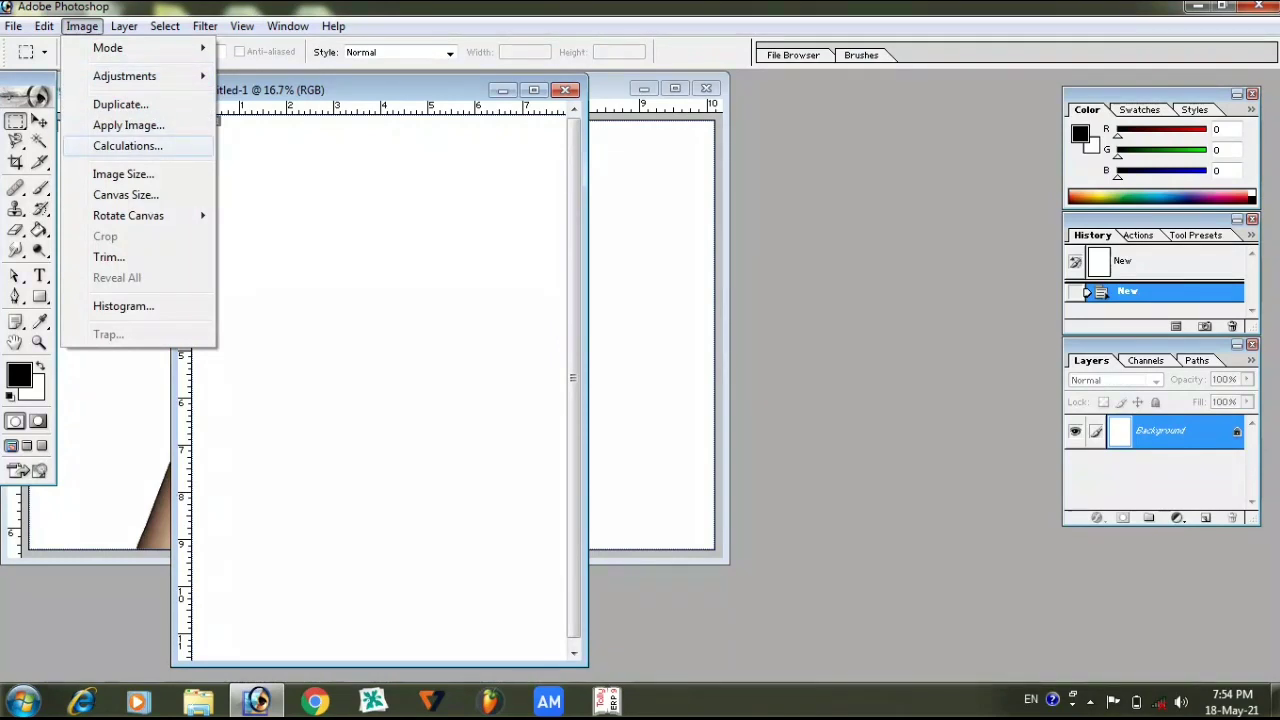
key(Down)
key(Right)
key(Down)
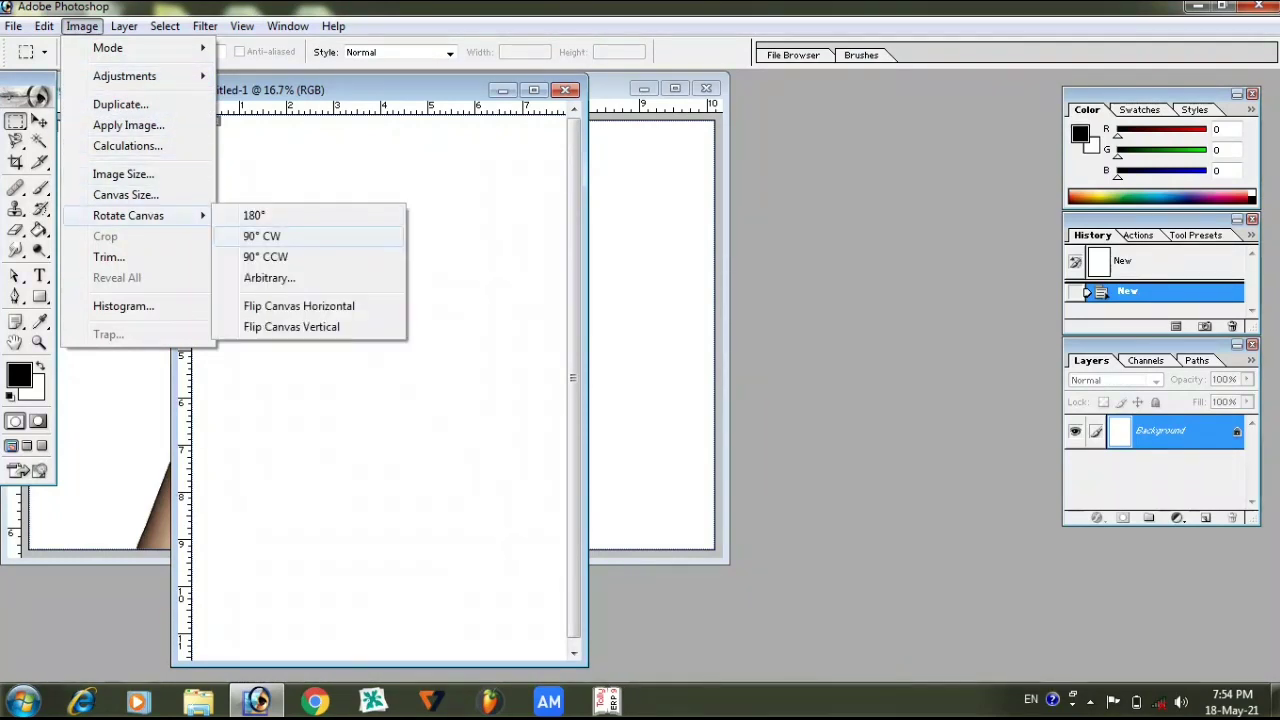
key(Return)
drag(400, 89, 763, 192)
click(300, 88)
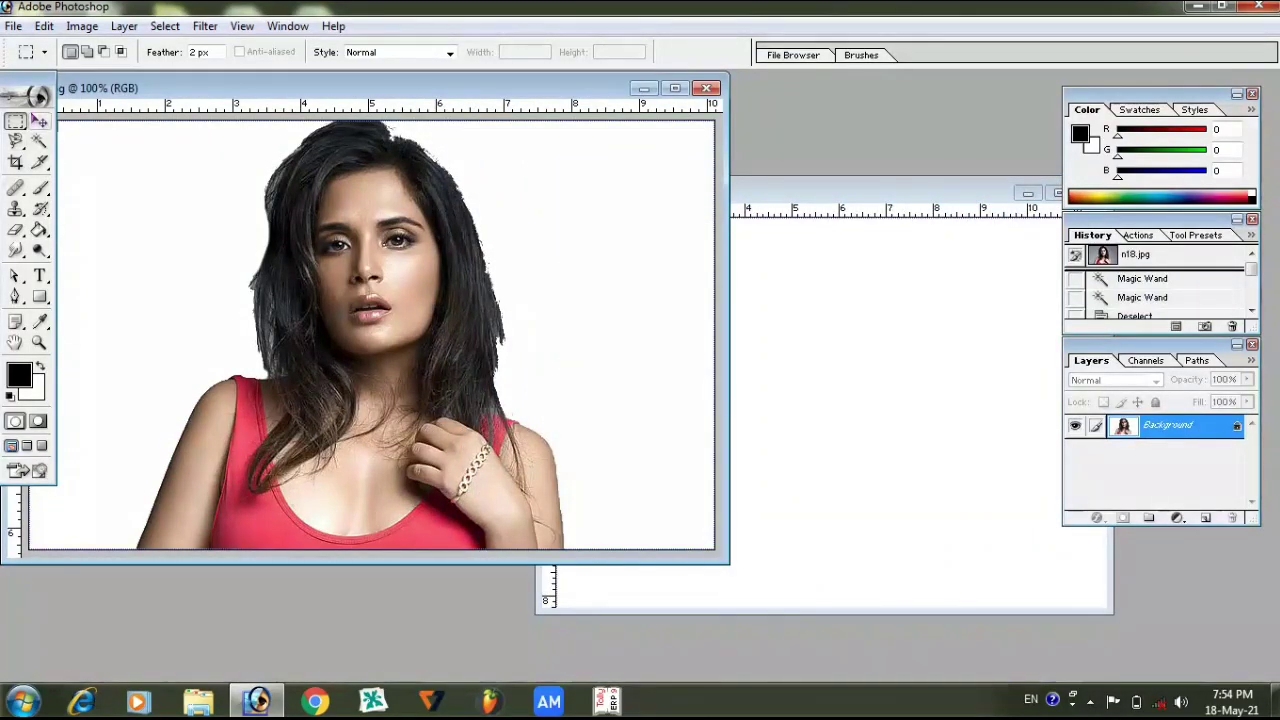
click(40, 121)
Drag the cut-out portrait into Untitled-1 and close n18.jpg without saving.
drag(370, 330, 796, 320)
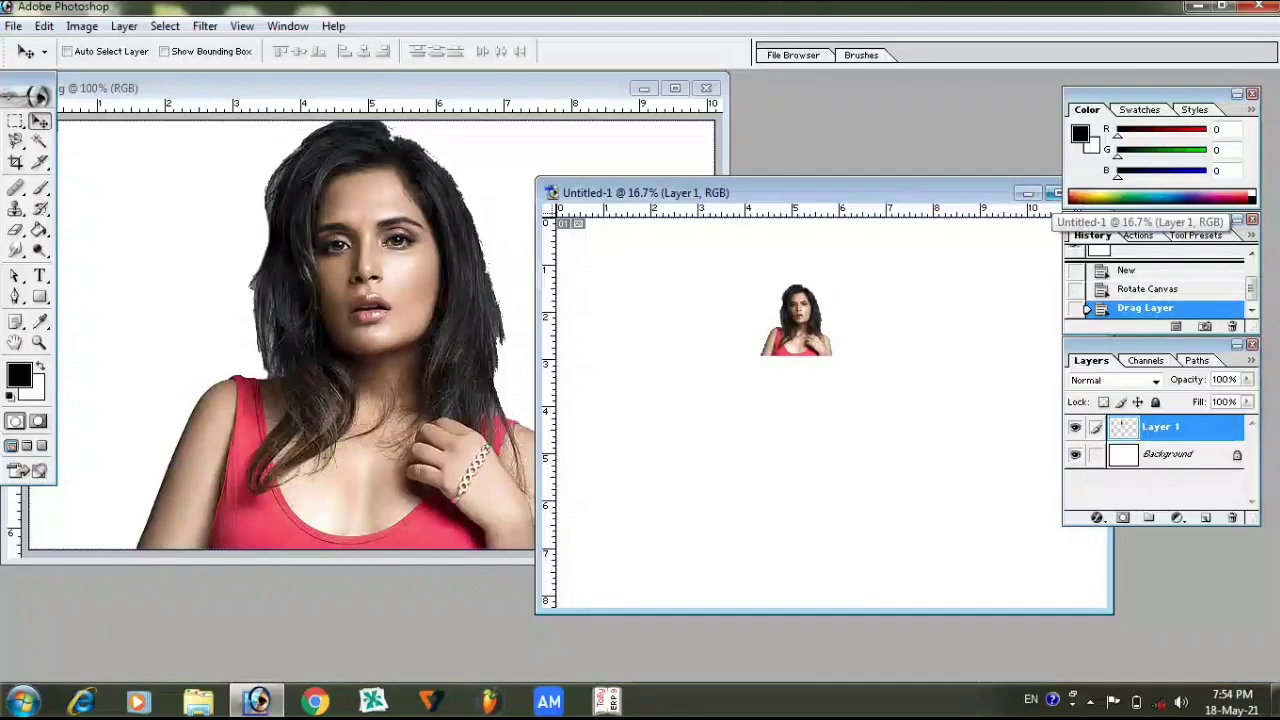
click(1058, 192)
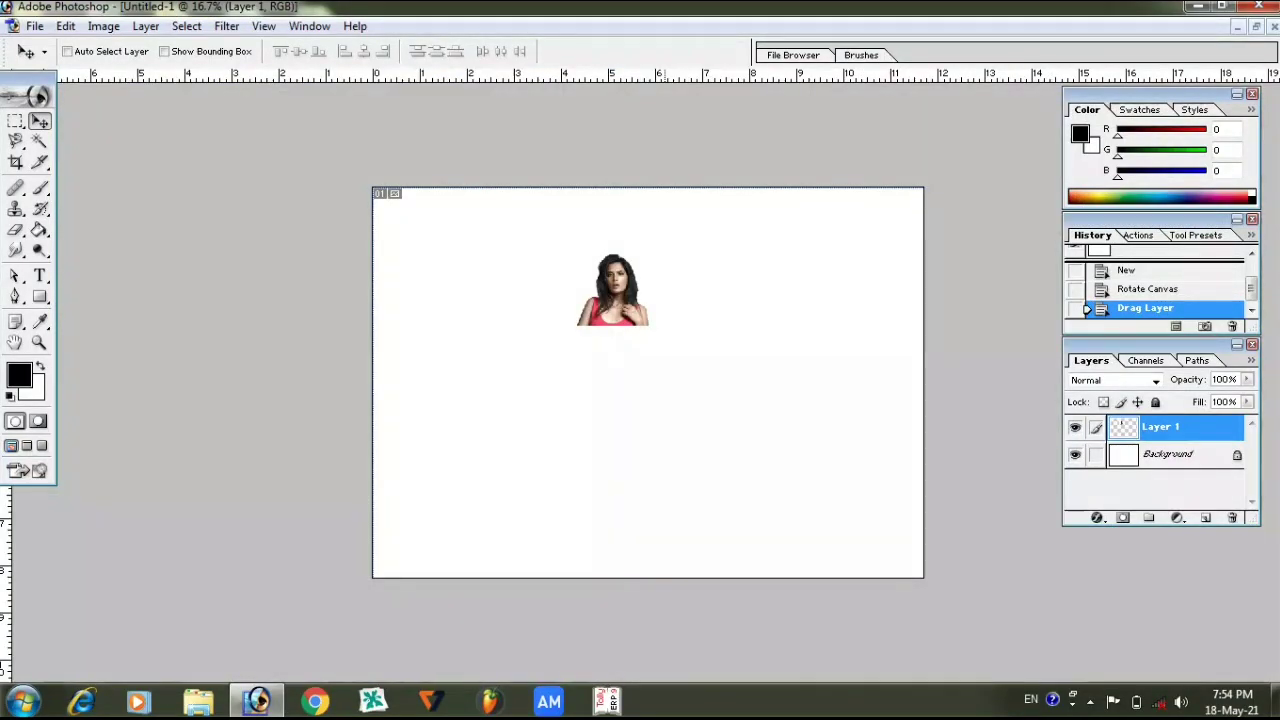
click(1256, 26)
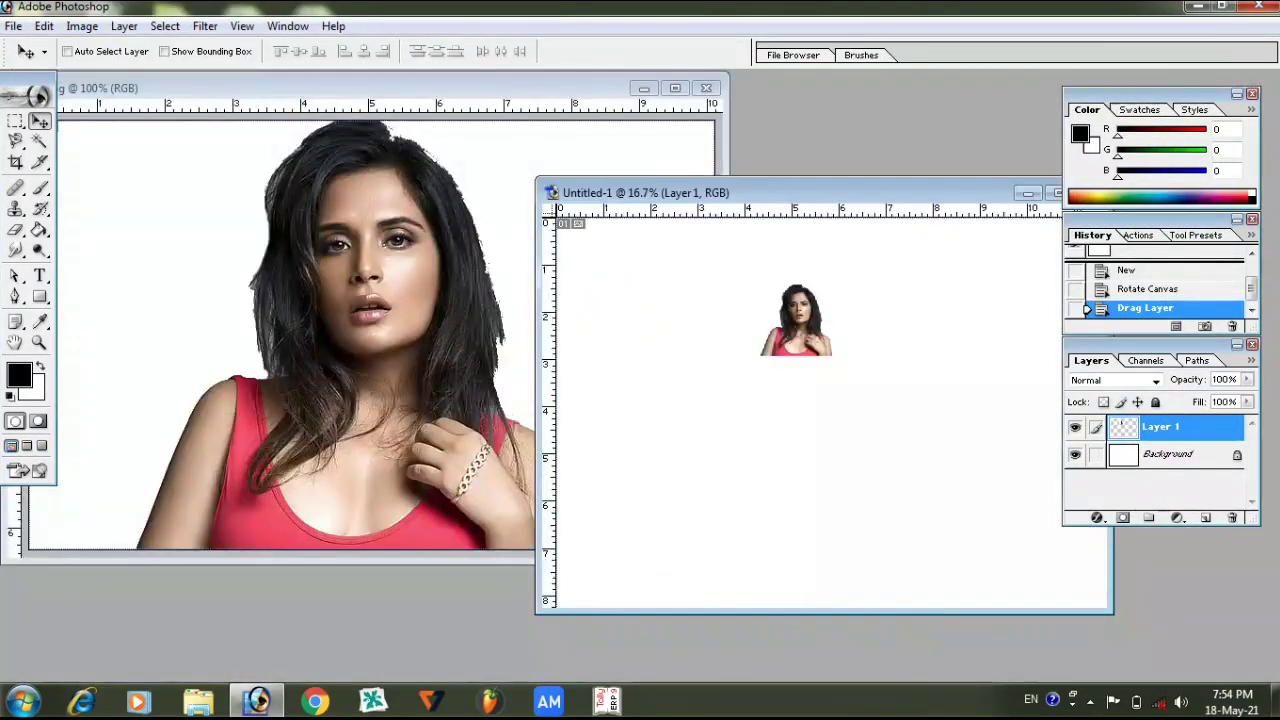
click(706, 88)
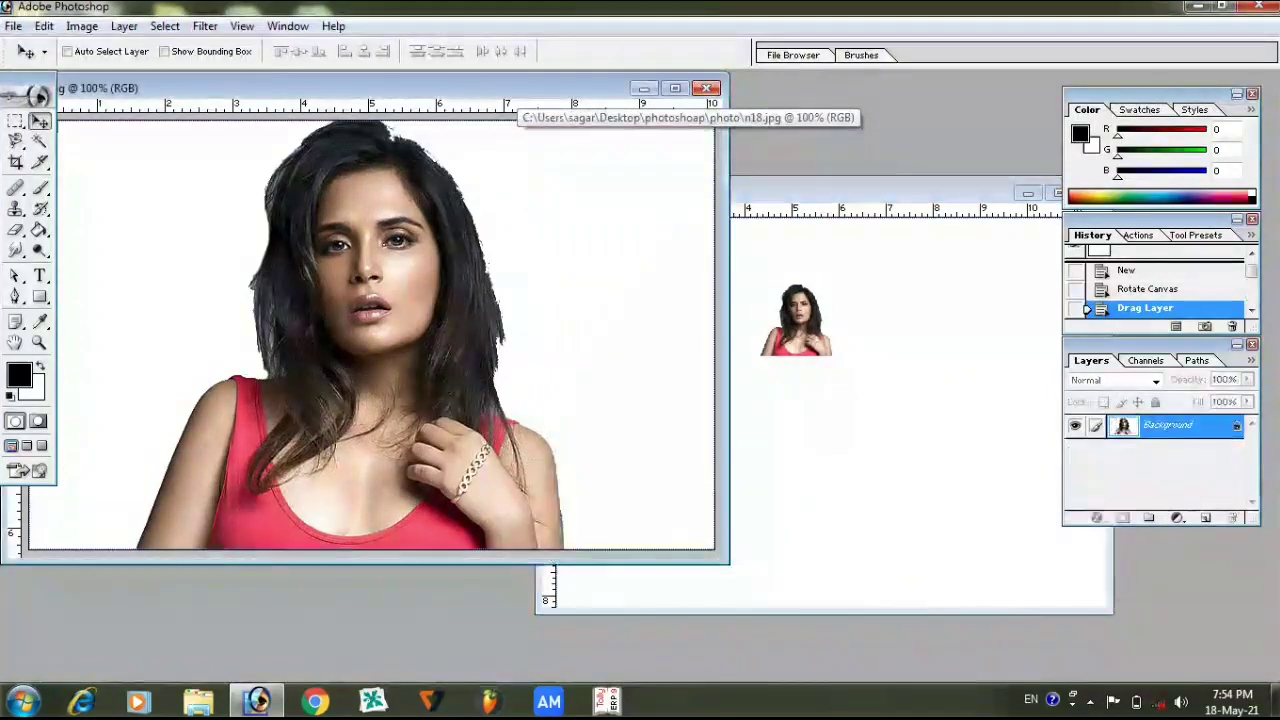
click(642, 272)
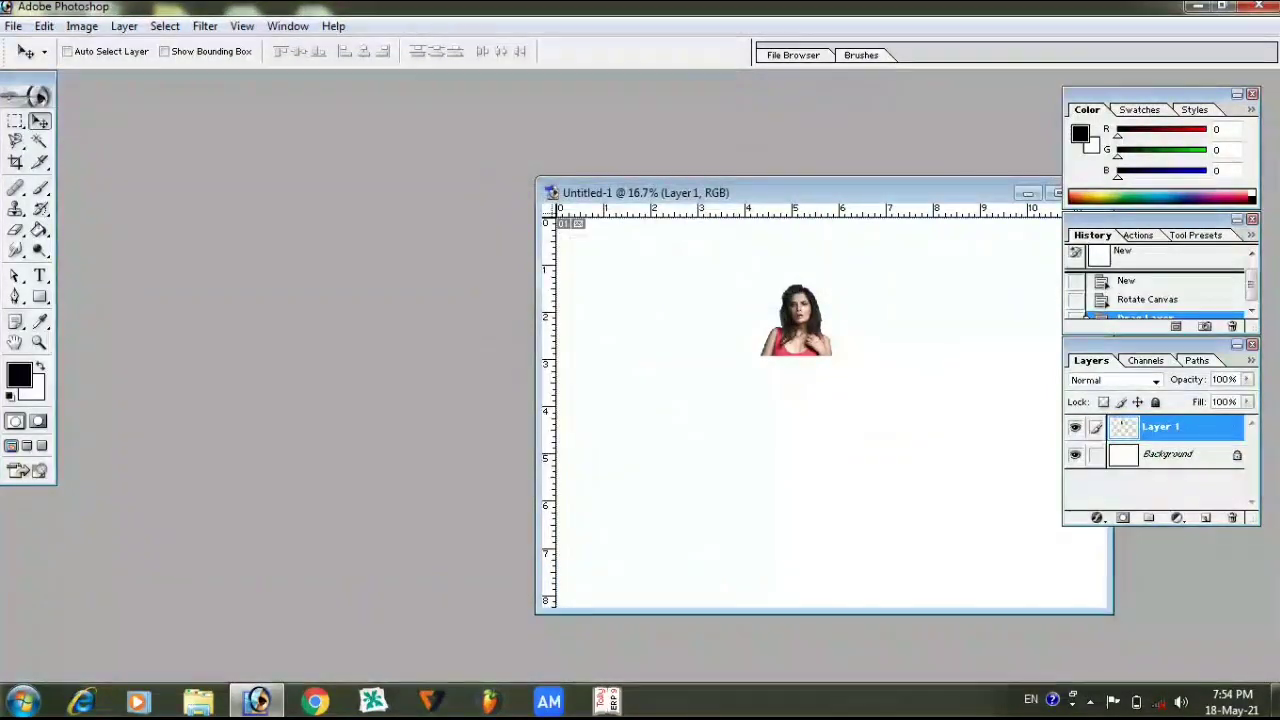
Scale the portrait layer up roughly threefold so it fills the canvas height.
drag(845, 193, 600, 128)
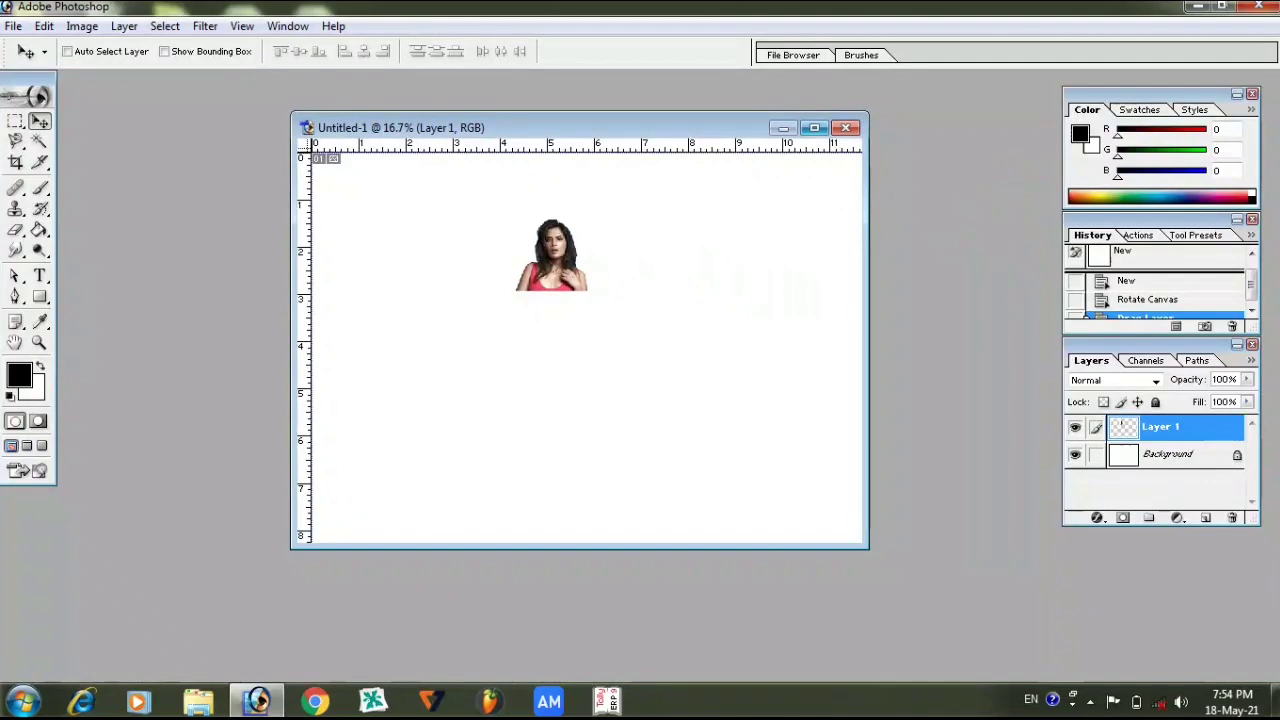
click(814, 127)
key(ctrl+t)
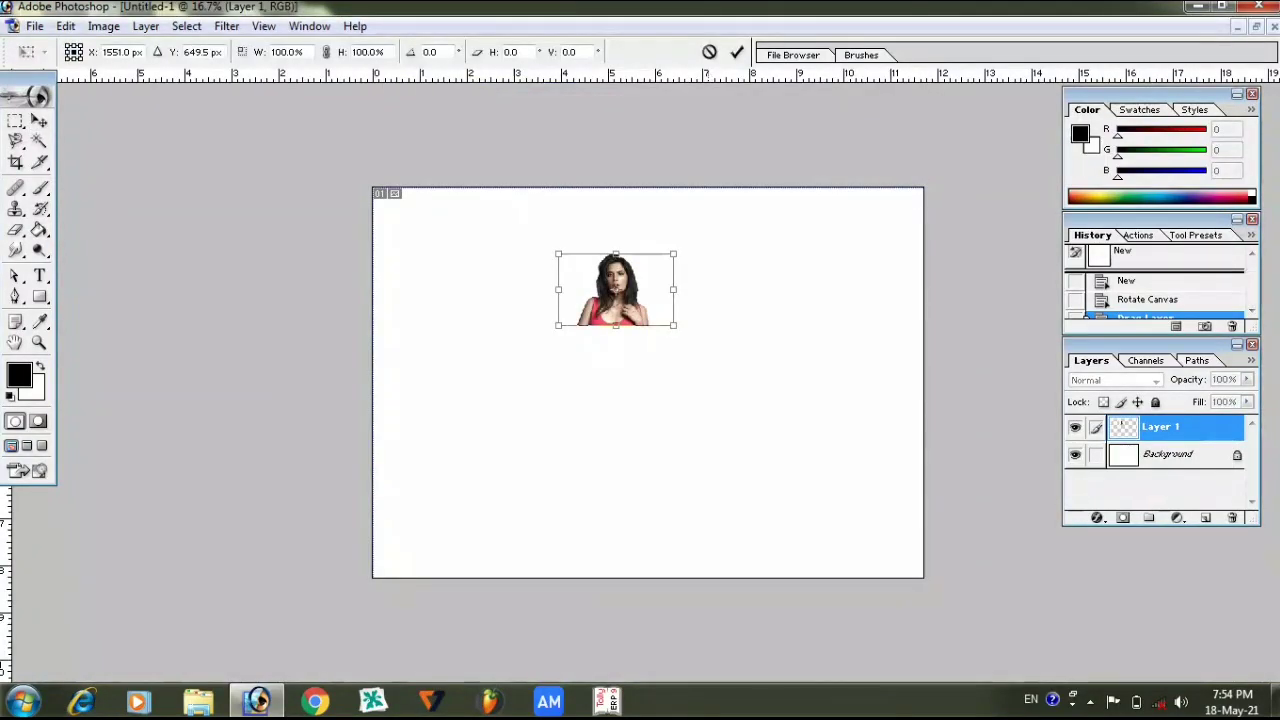
drag(675, 325, 901, 531)
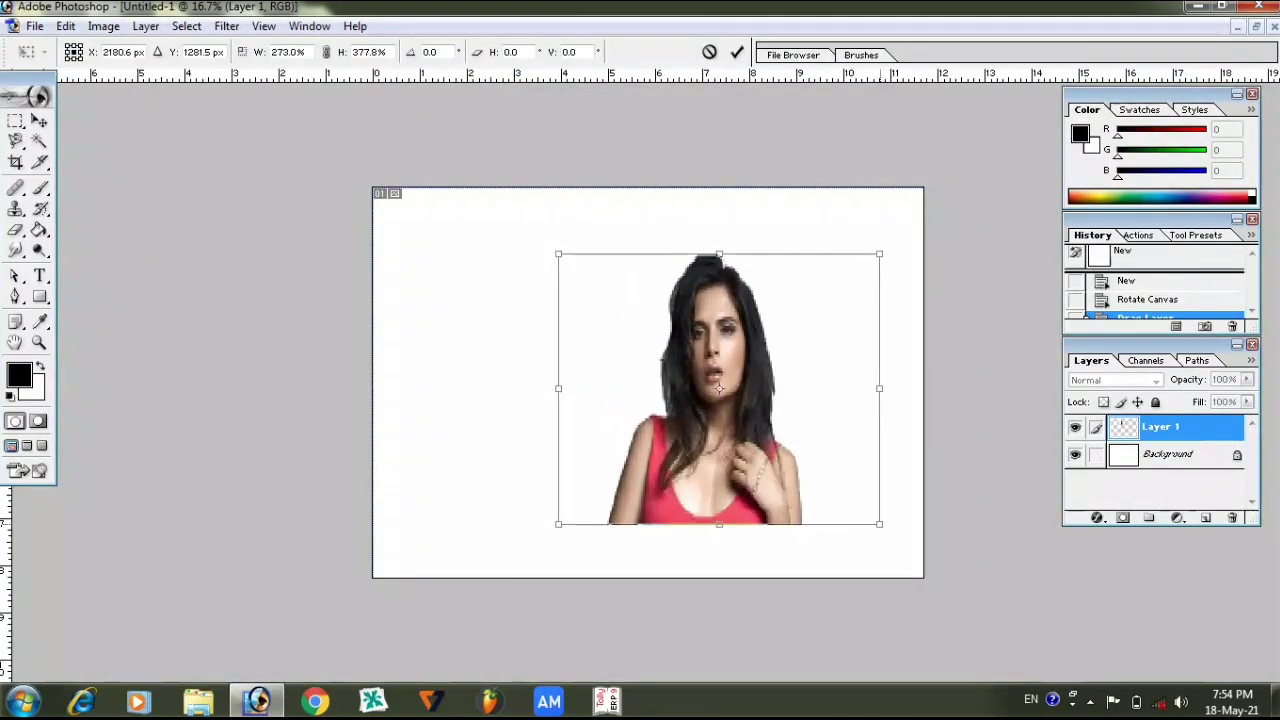
drag(729, 392, 624, 344)
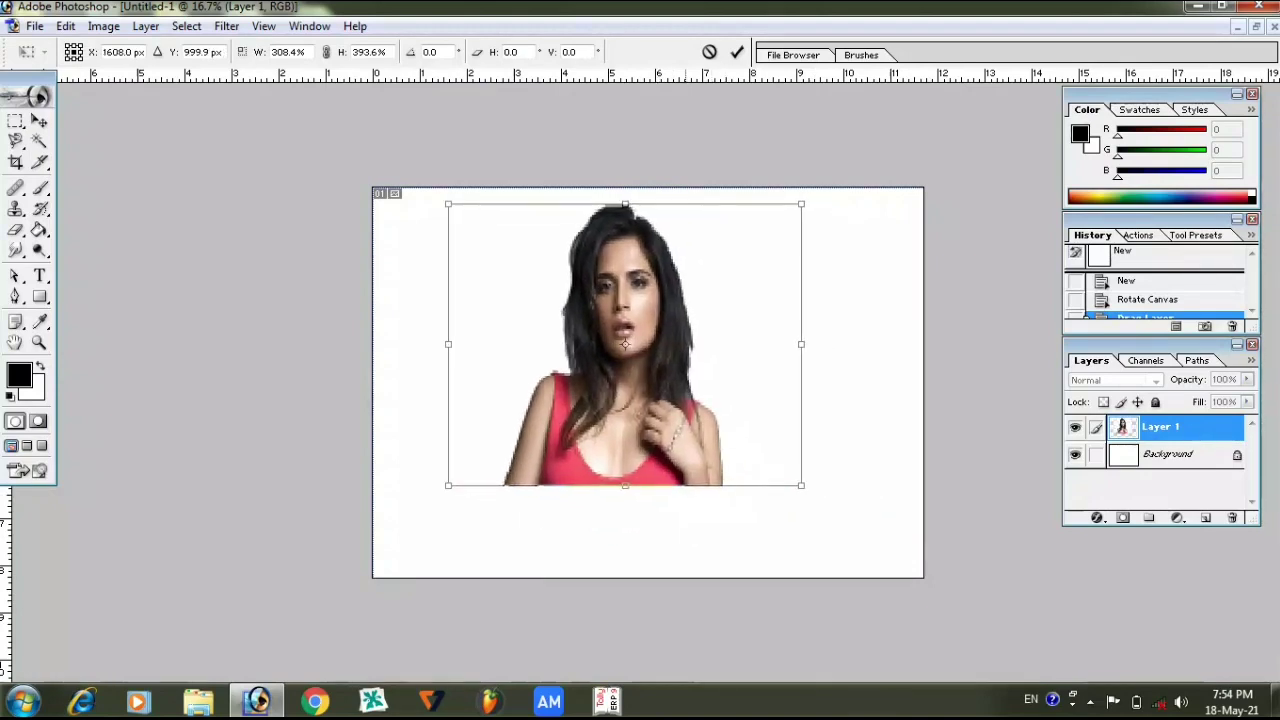
drag(801, 485, 898, 548)
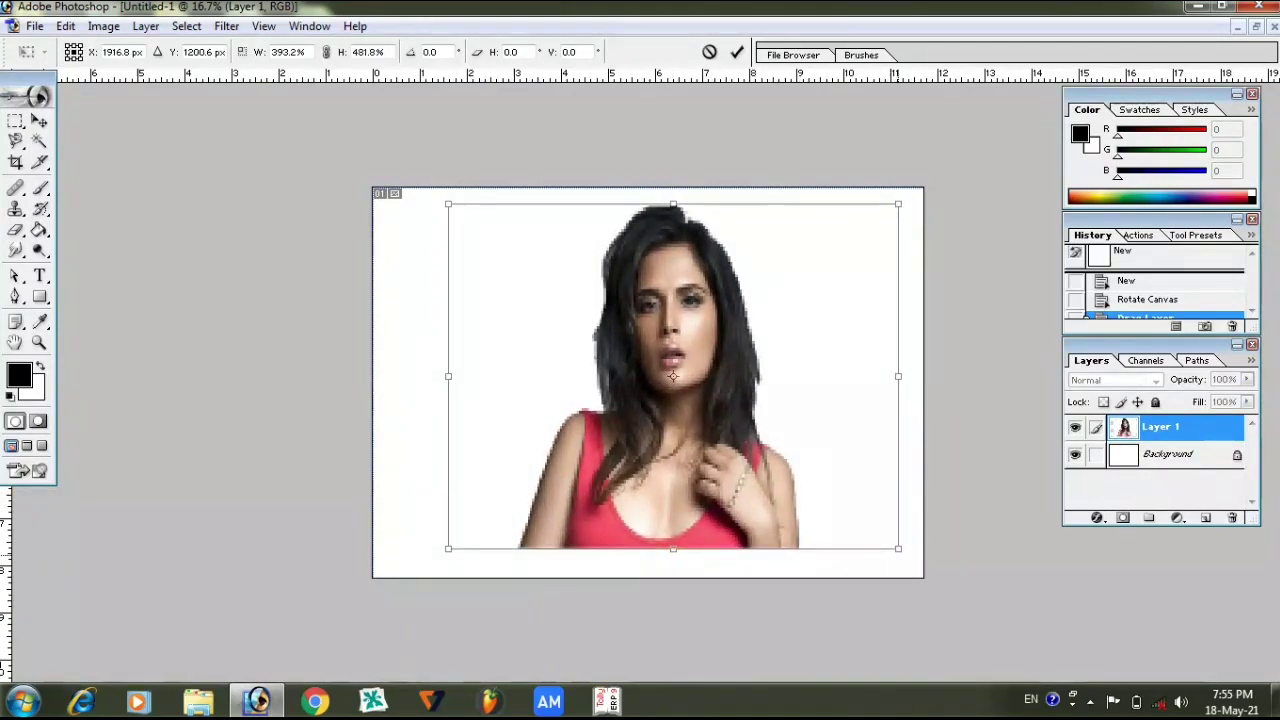
key(Return)
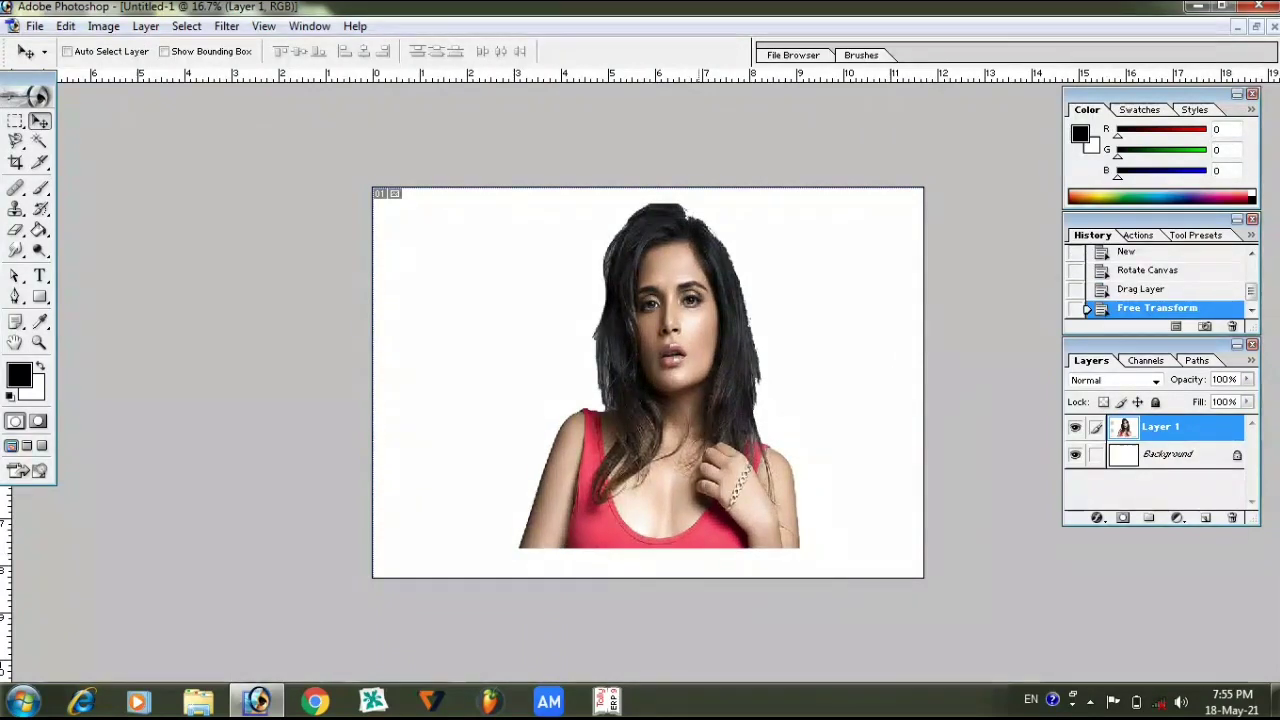
Squash the portrait slightly from the top and commit the transform.
key(ctrl+t)
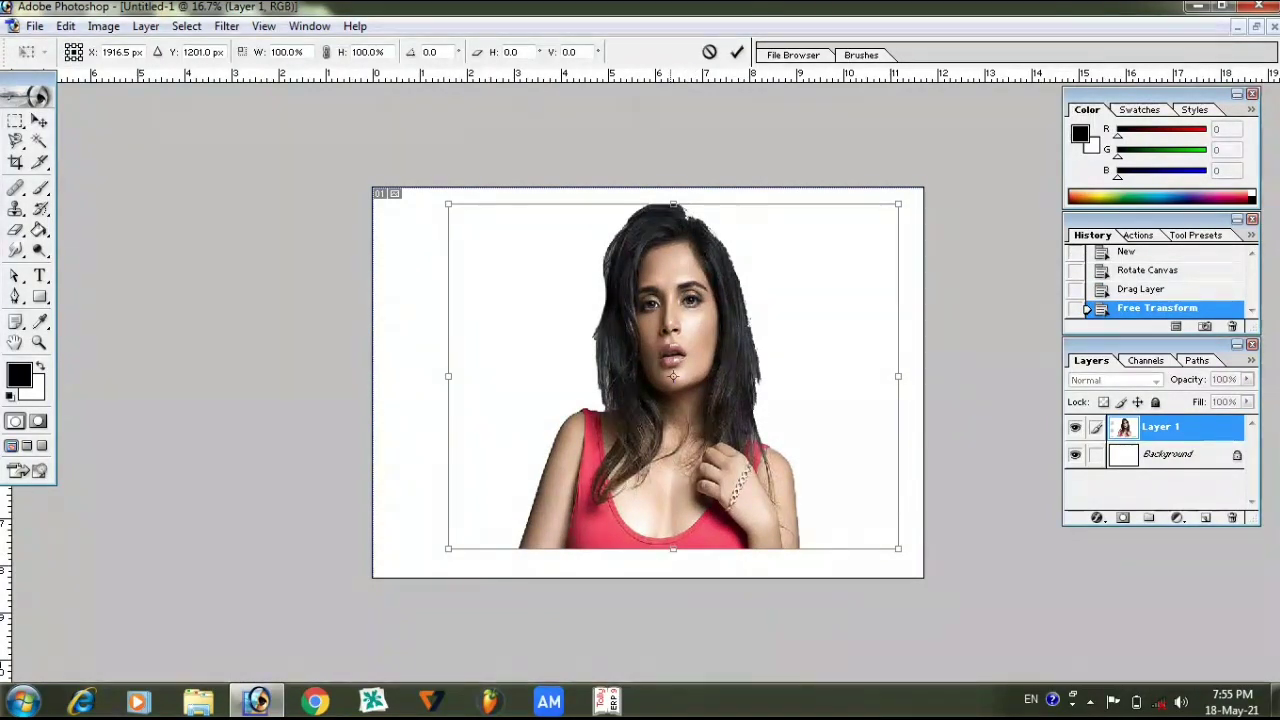
drag(673, 204, 673, 219)
key(Return)
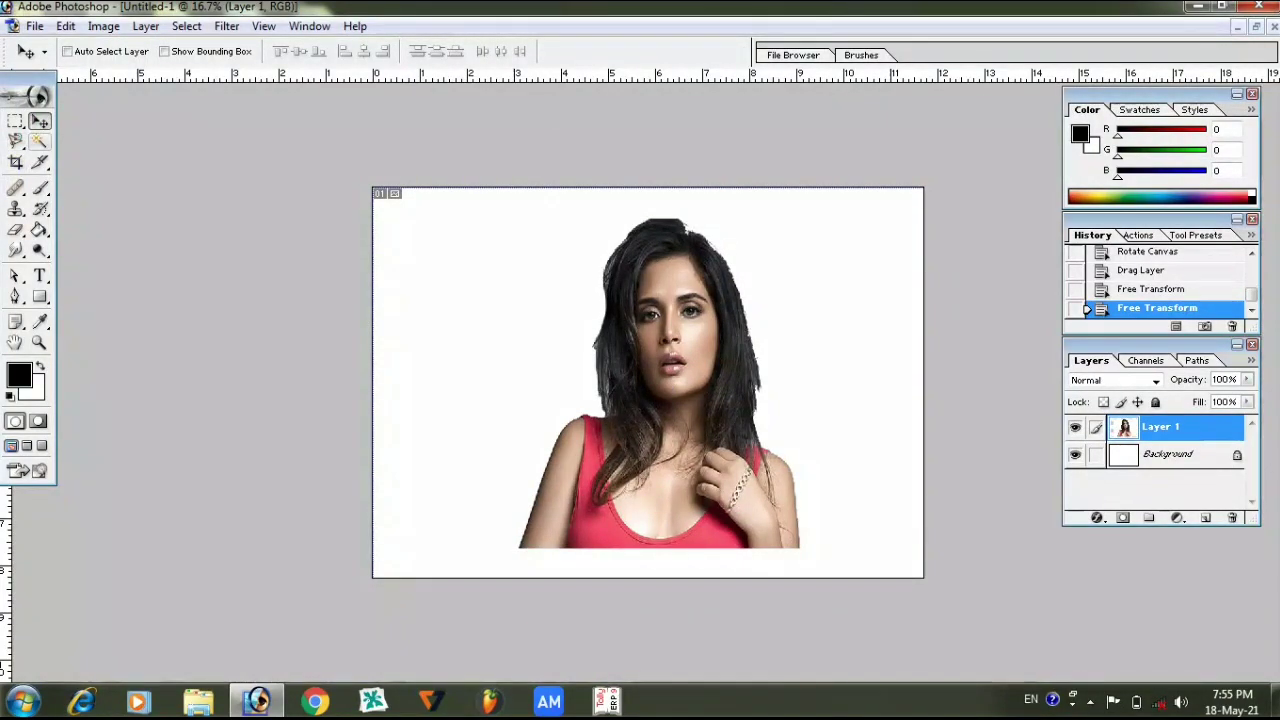
key(w)
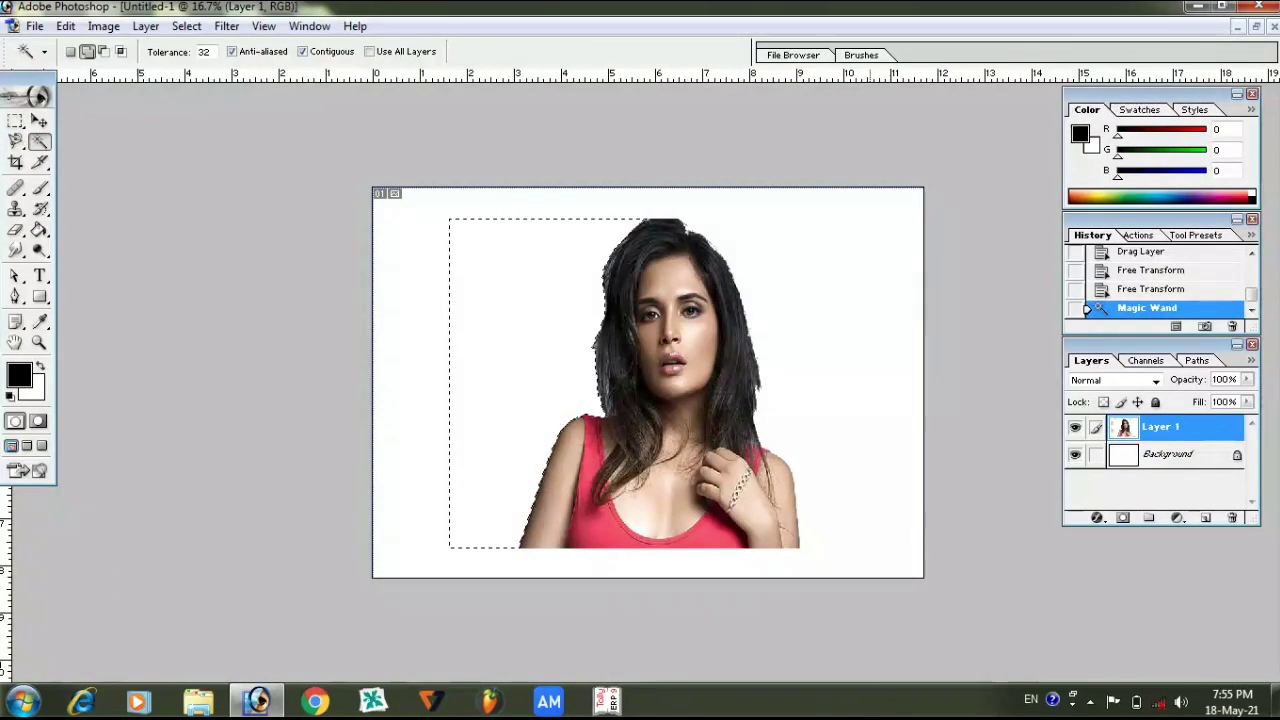
Delete the white area around the woman and deselect.
shift+click(860, 380)
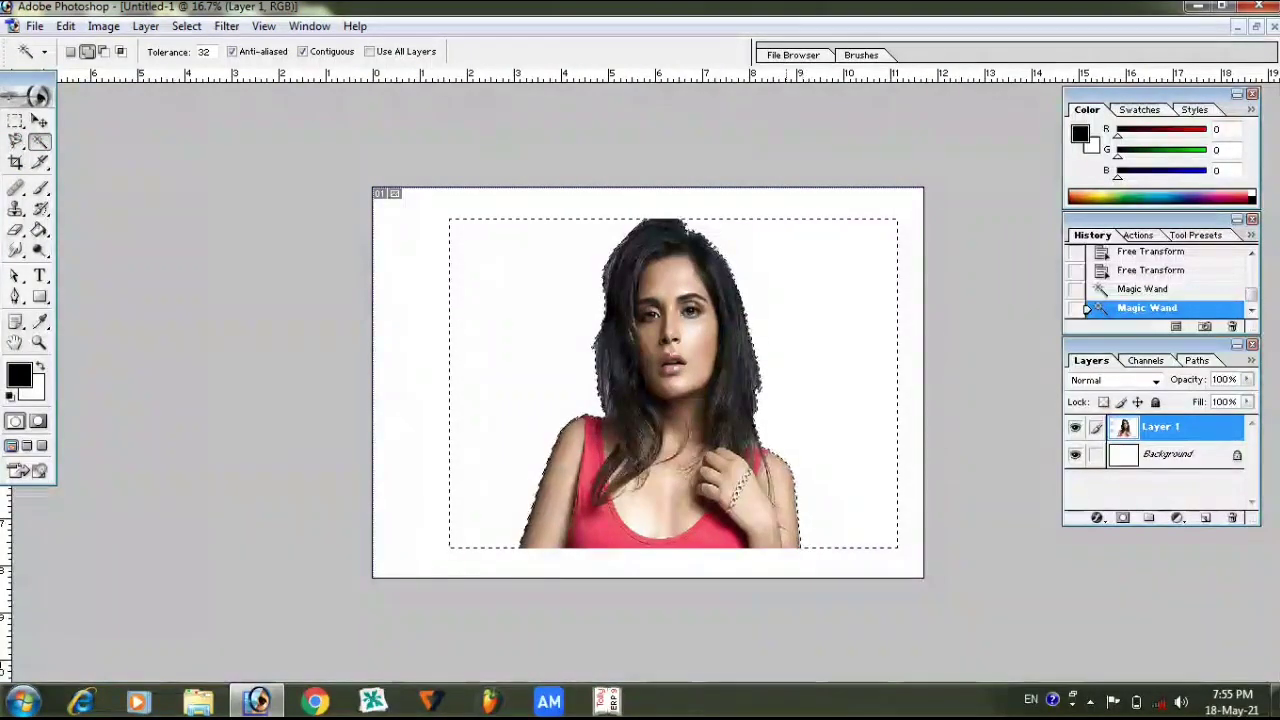
key(Delete)
key(m)
key(ctrl+d)
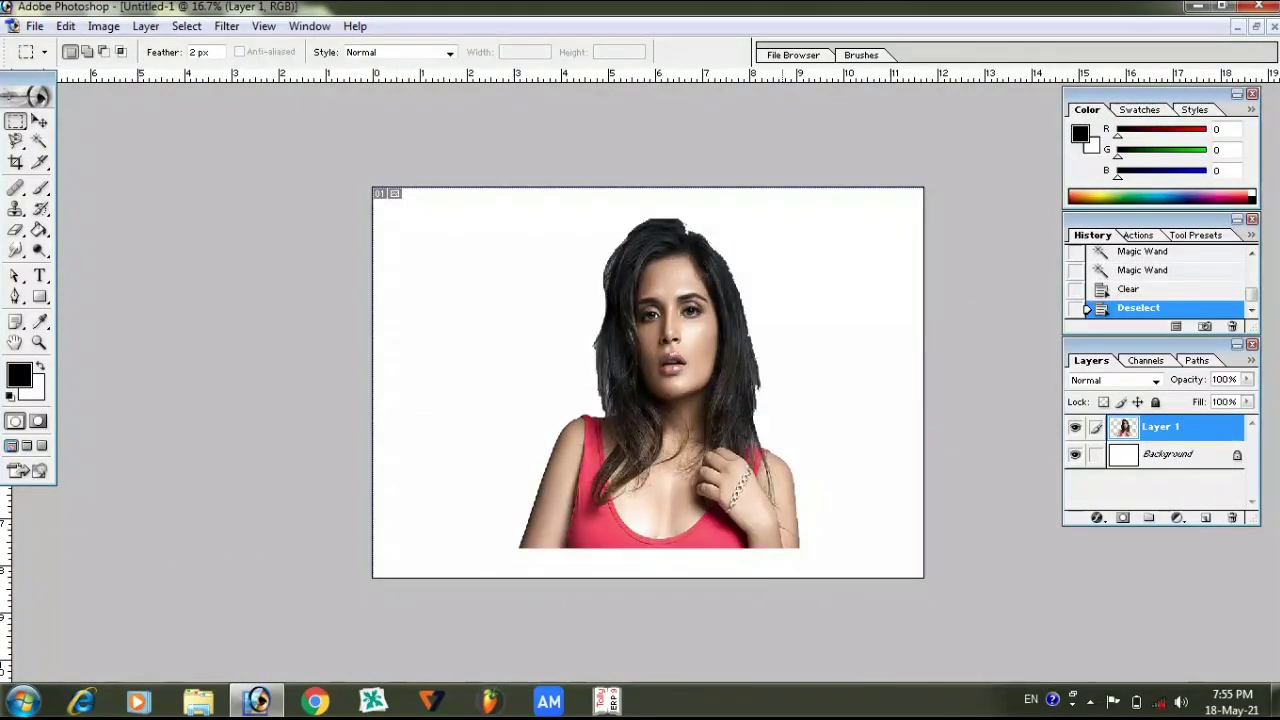
Stretch the portrait slightly wider, commit, and duplicate it as Layer 1 copy.
key(ctrl+t)
drag(799, 383, 834, 383)
drag(663, 400, 648, 378)
drag(806, 377, 824, 377)
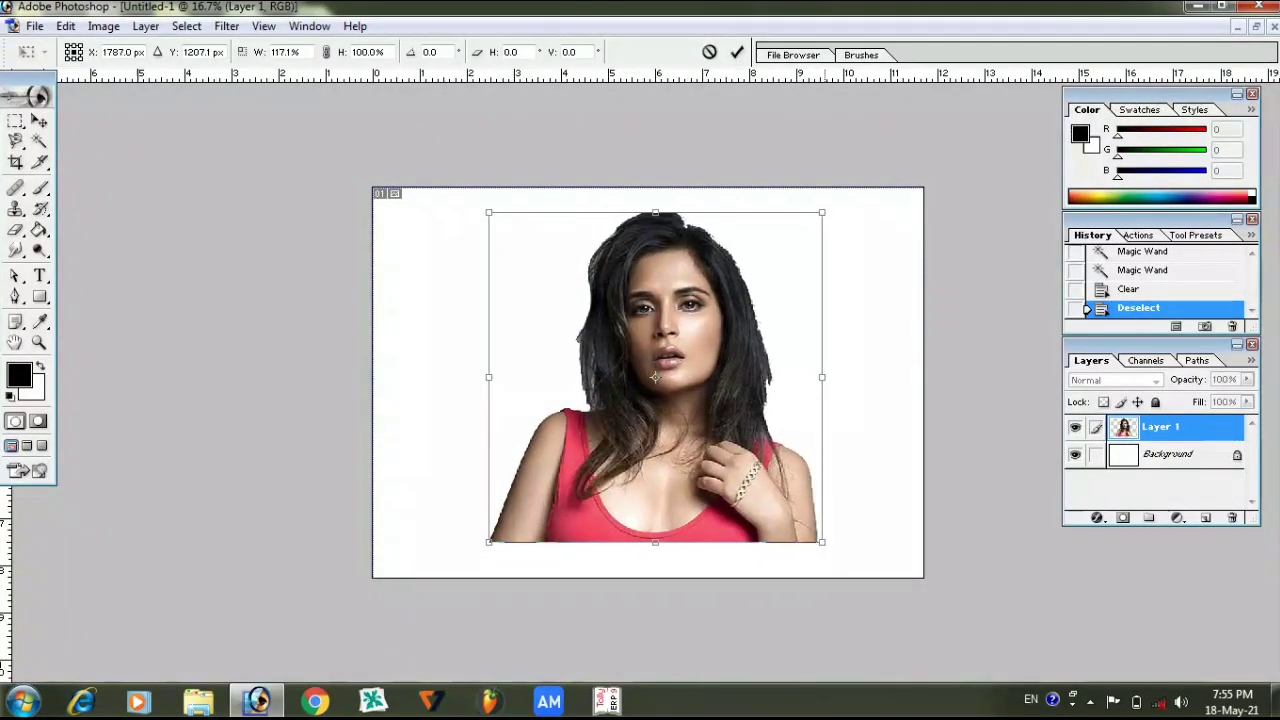
key(Return)
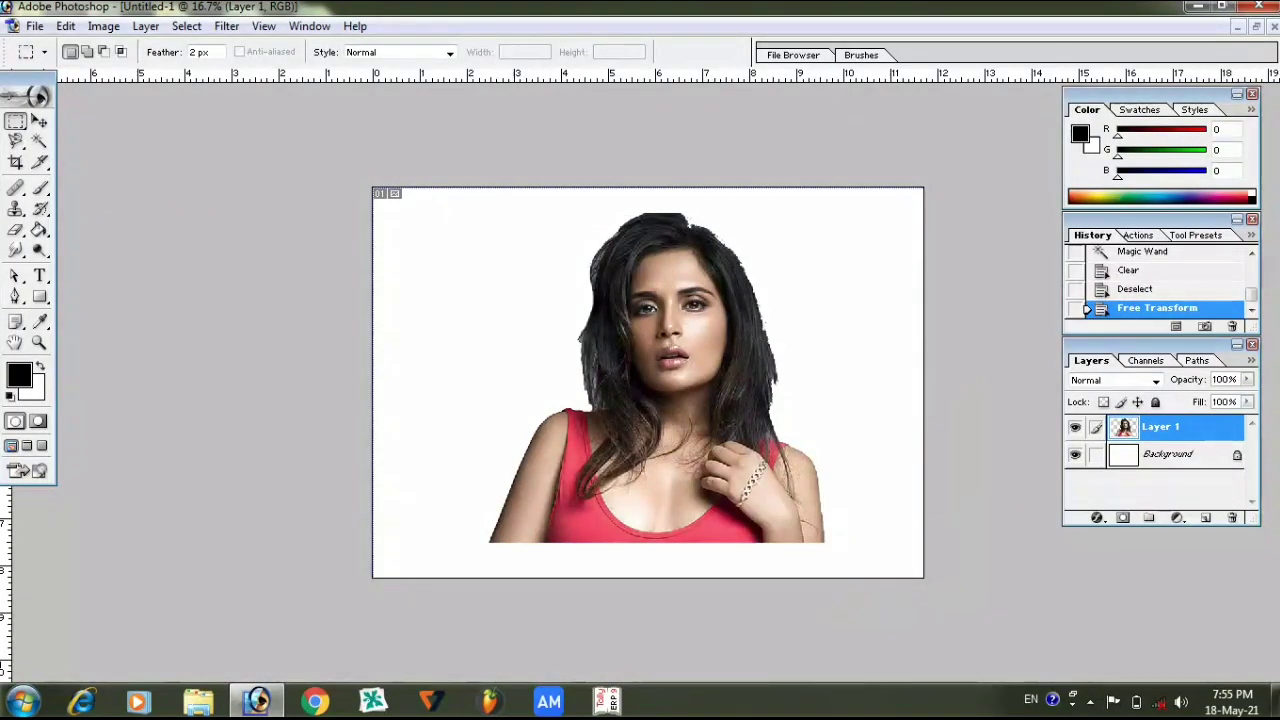
mouse_move(1160, 427)
mouse_down()
mouse_move(1155, 495)
mouse_move(1205, 517)
mouse_up()
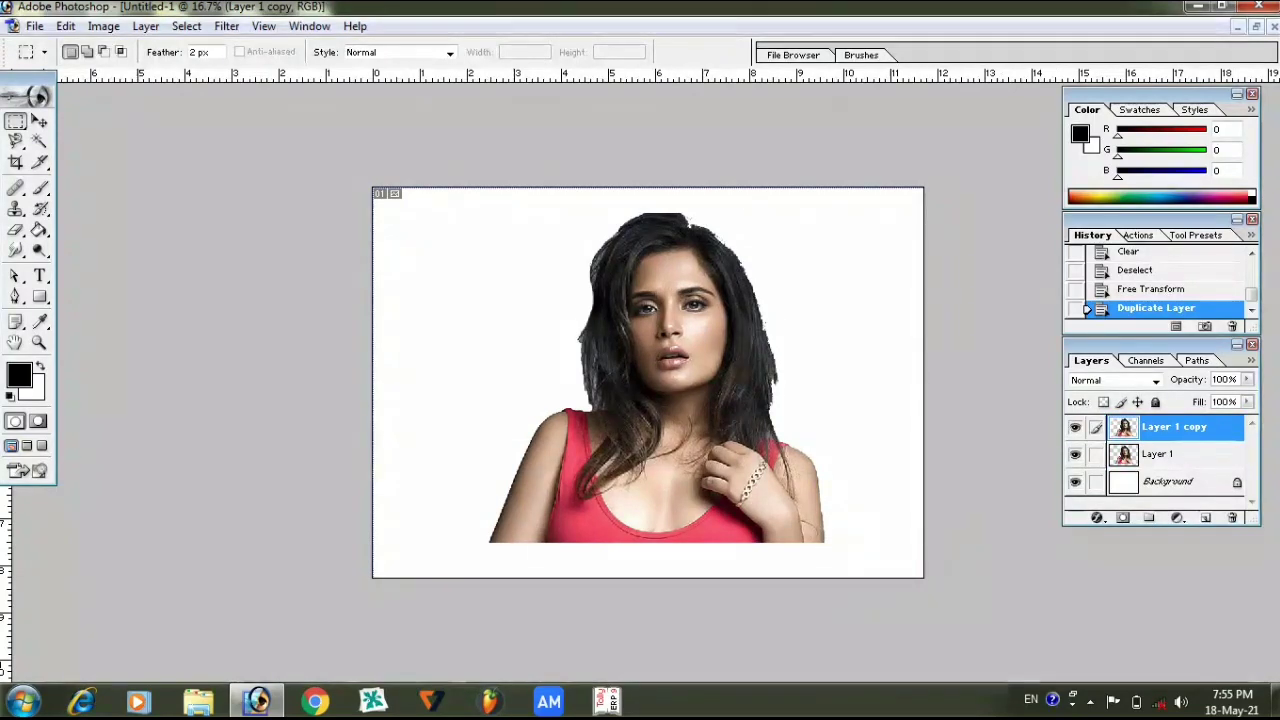
Test-move the copied portrait to the left, then undo the move.
key(ctrl+t)
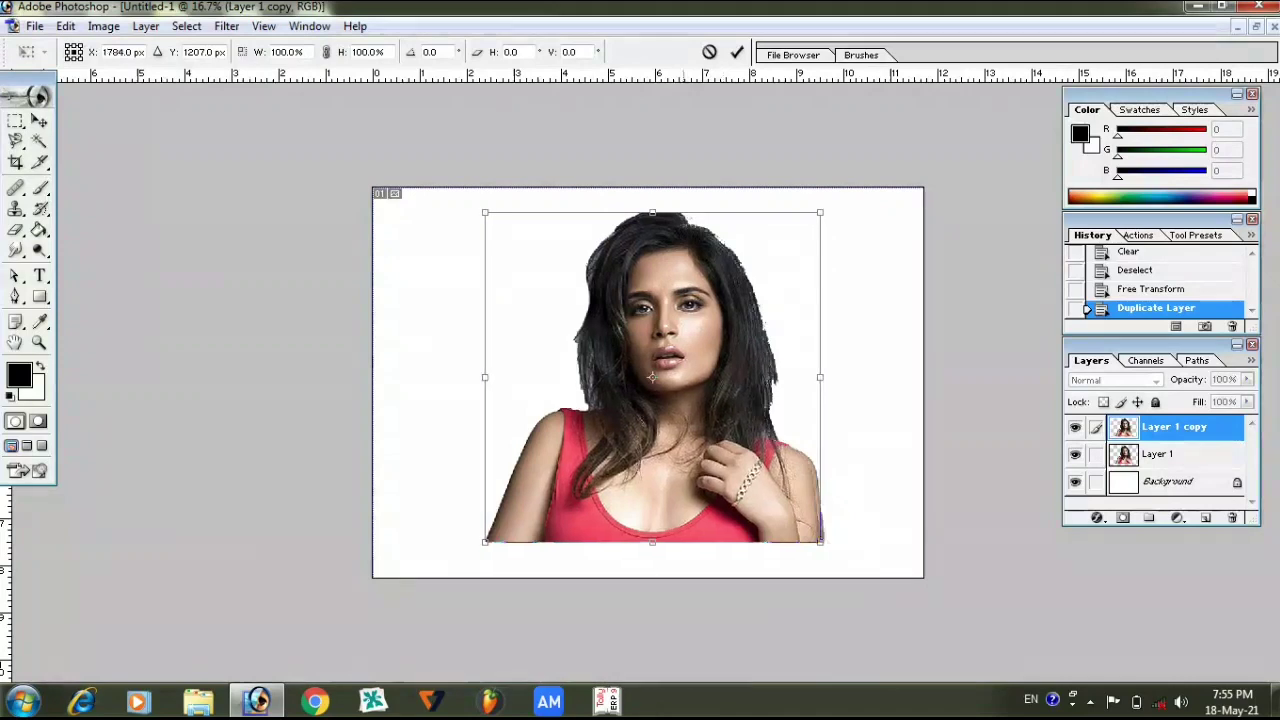
drag(656, 377, 516, 360)
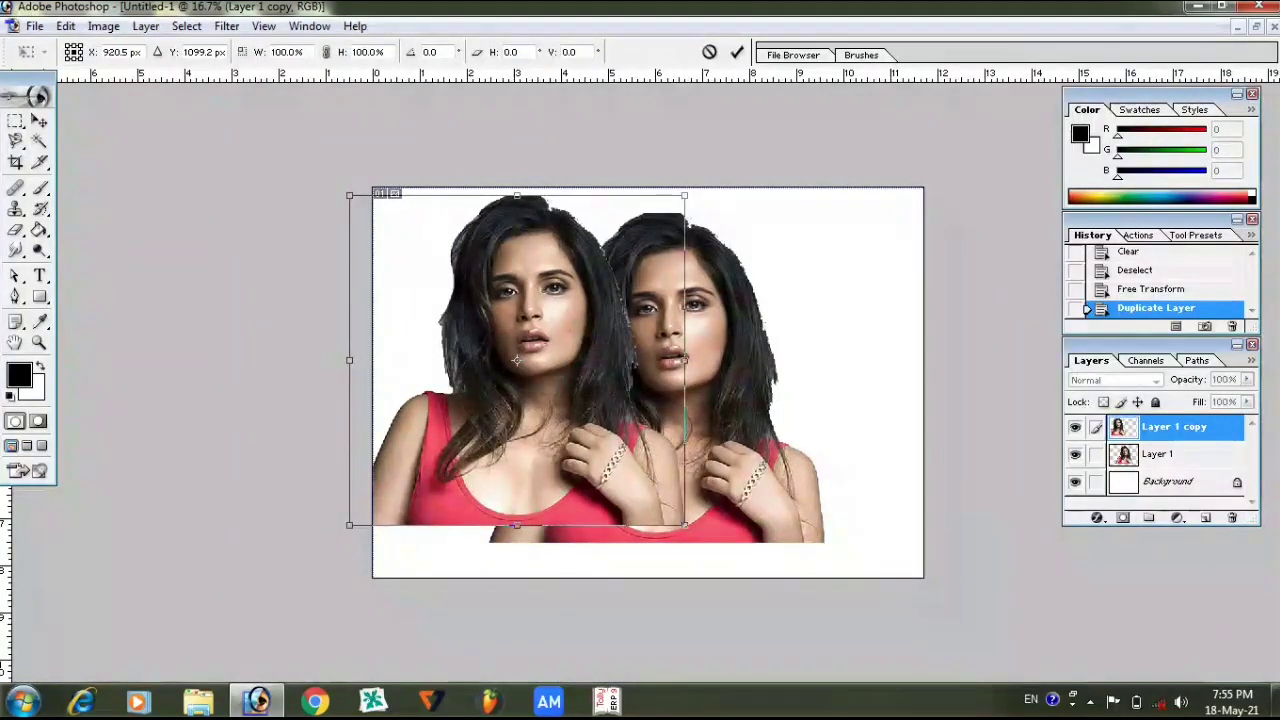
key(m)
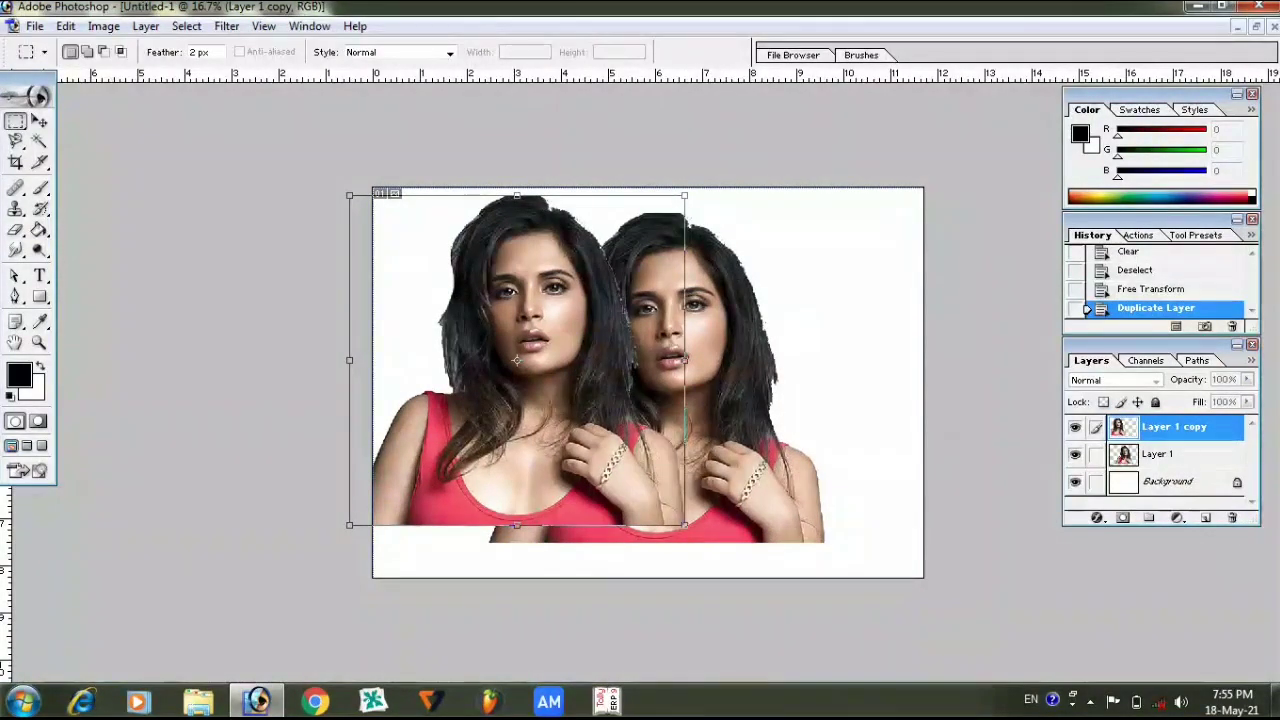
key(ctrl+z)
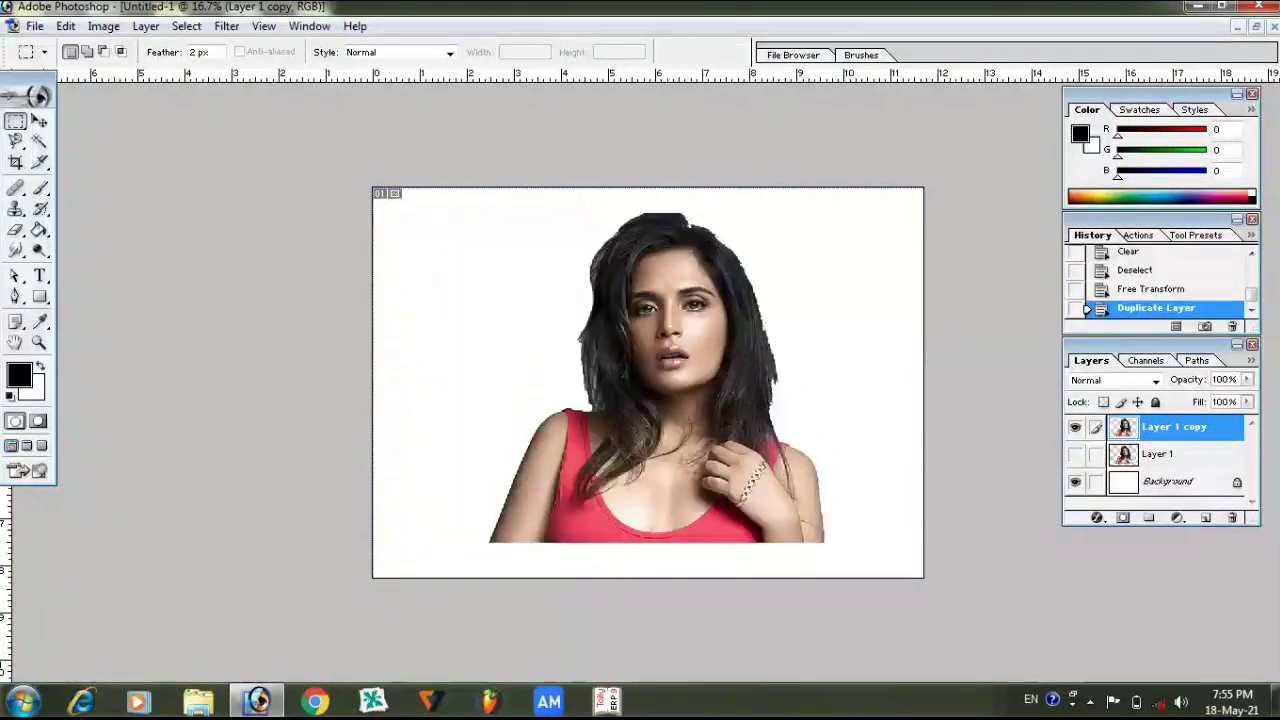
Hide the original Layer 1, keep Layer 1 copy visible, and zoom in on the portrait.
click(1075, 454)
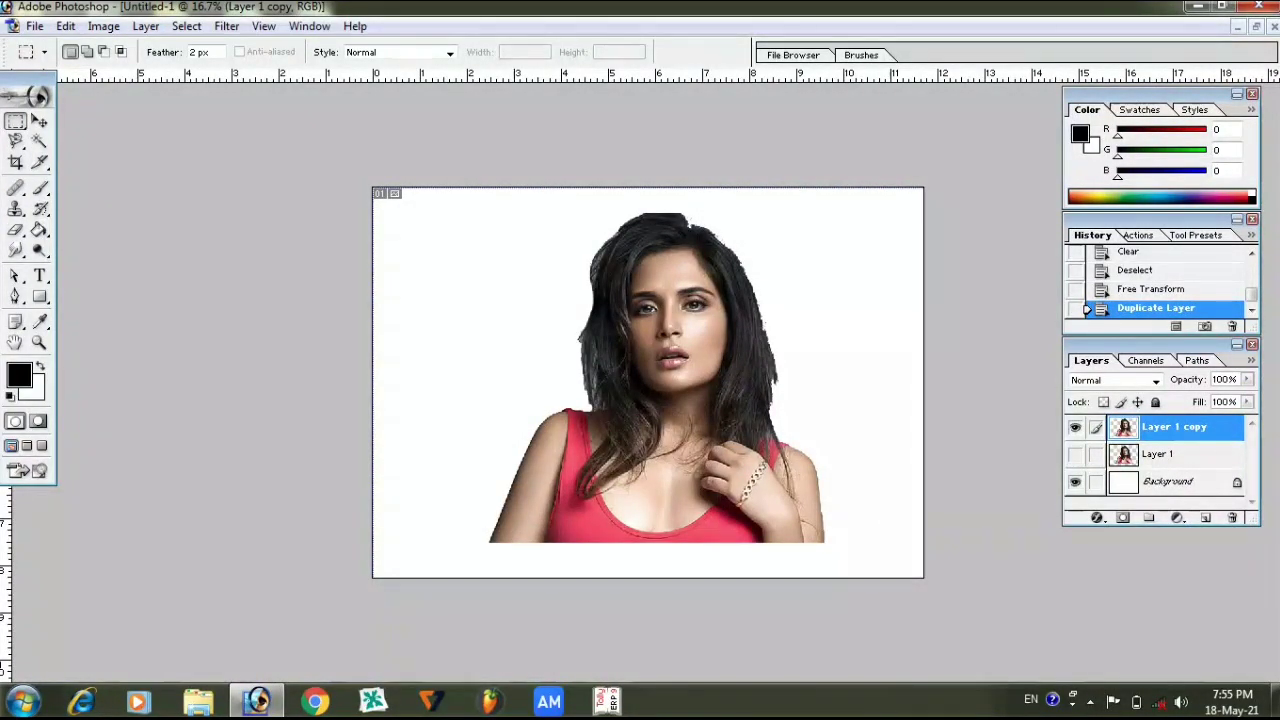
click(1075, 427)
click(1075, 427)
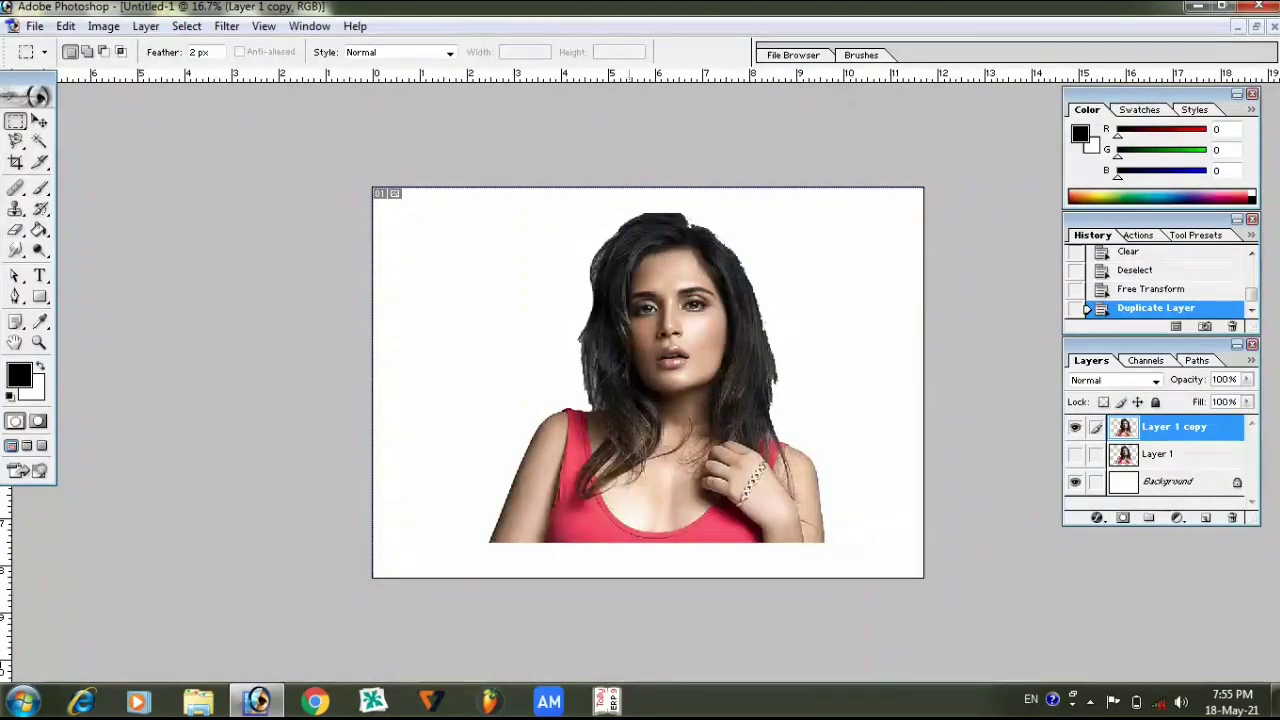
key(ctrl+plus)
key(ctrl+plus)
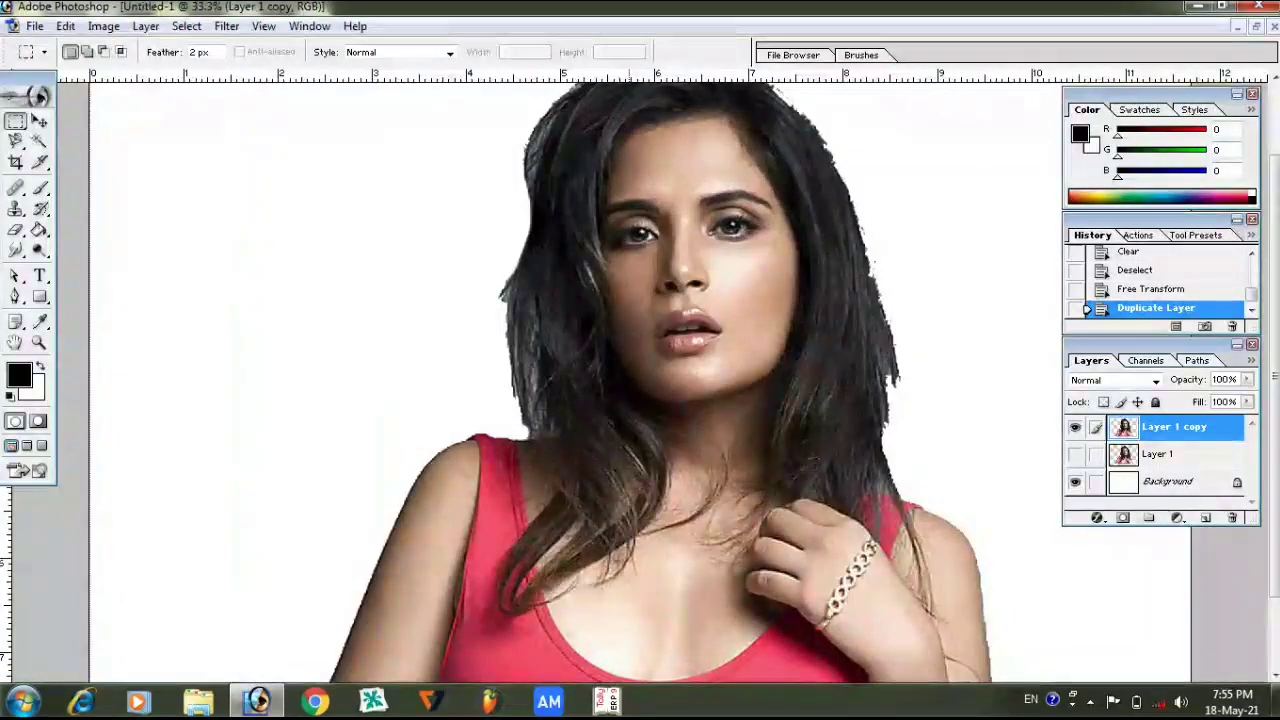
click(103, 26)
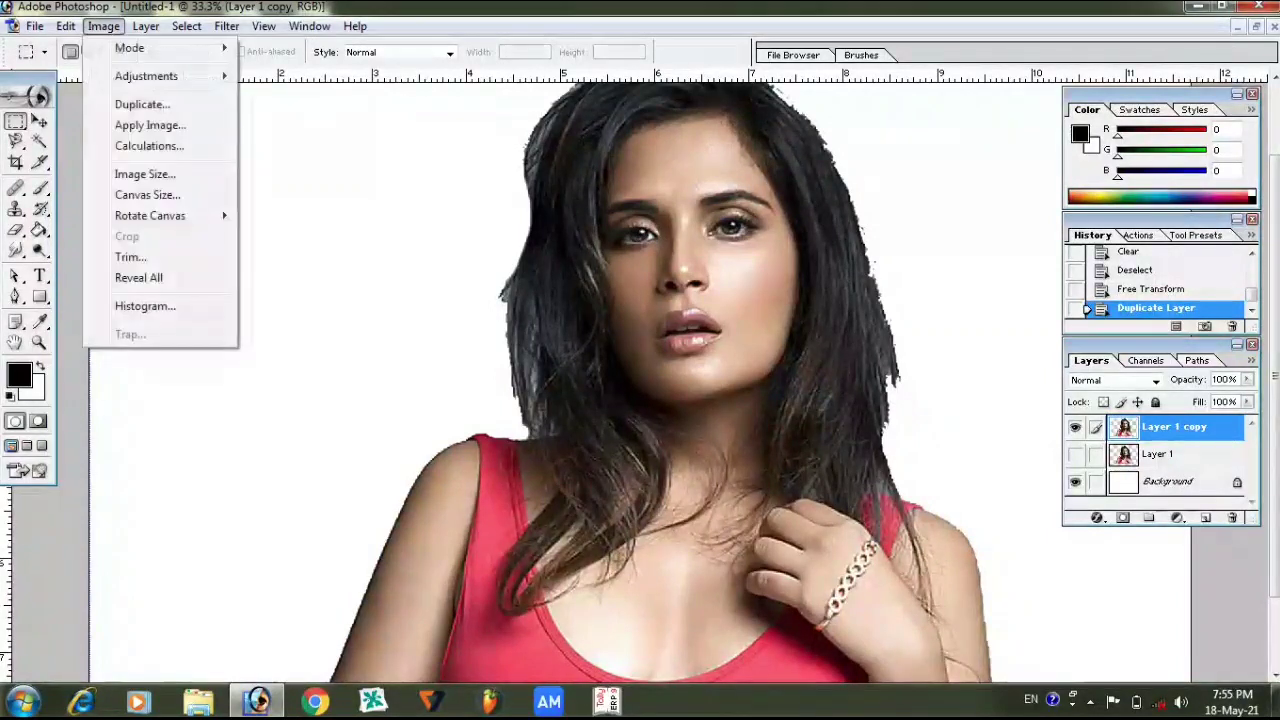
click(280, 75)
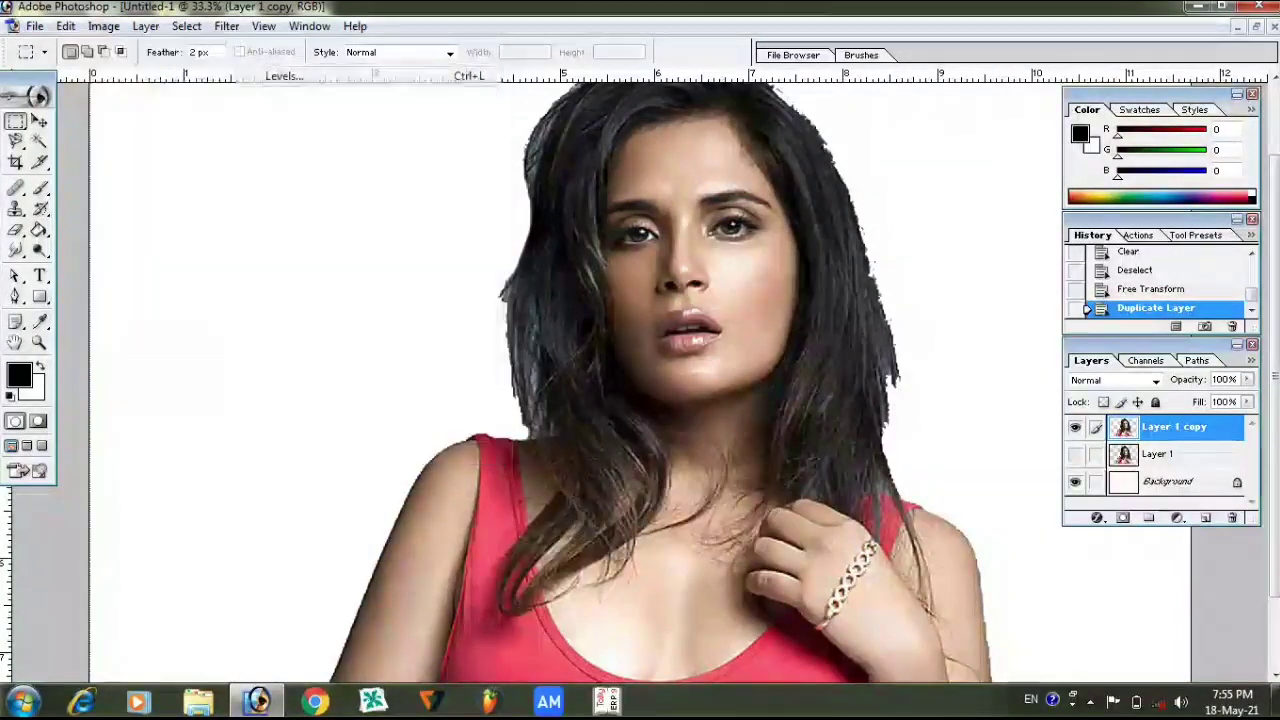
key(Escape)
key(m)
click(103, 26)
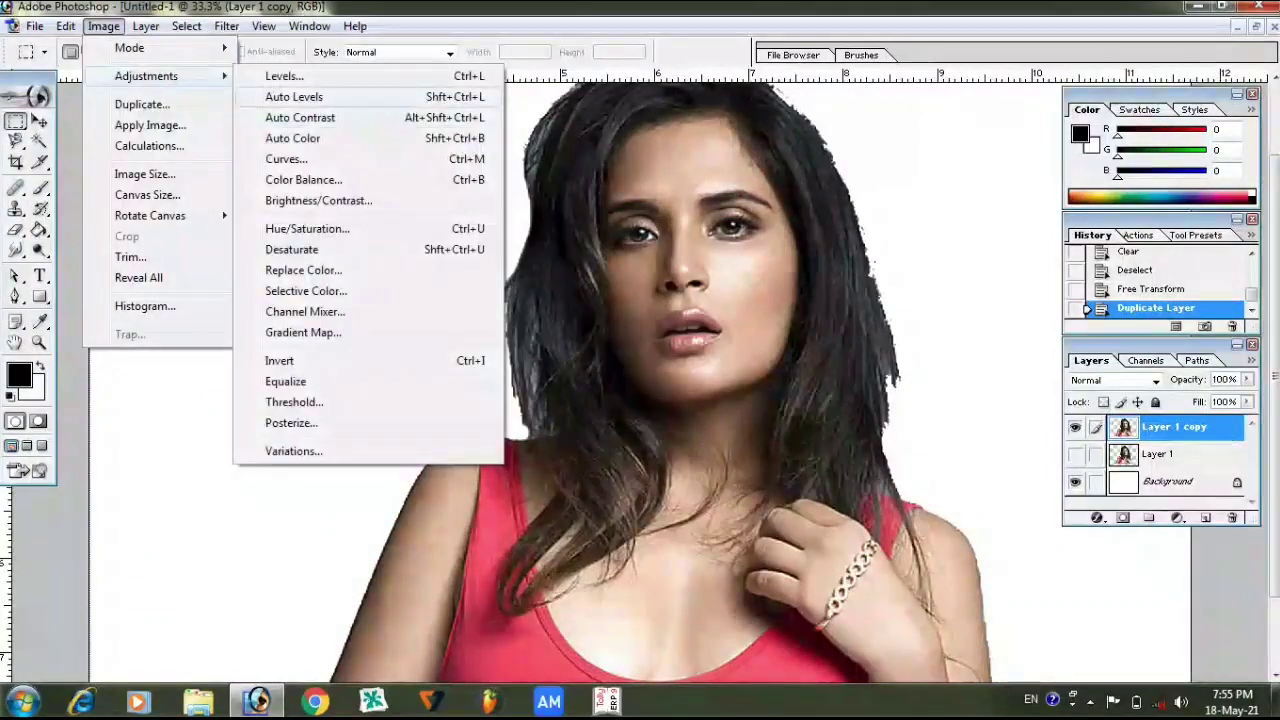
click(294, 96)
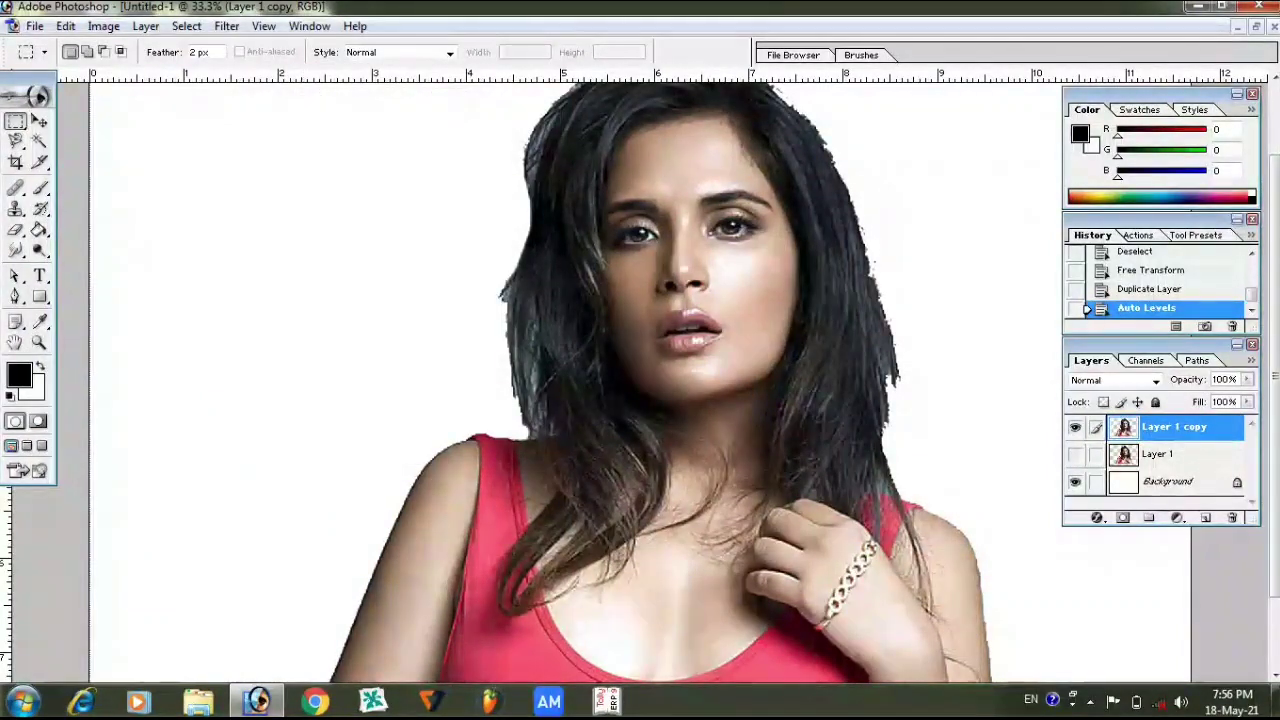
click(103, 26)
mouse_move(146, 76)
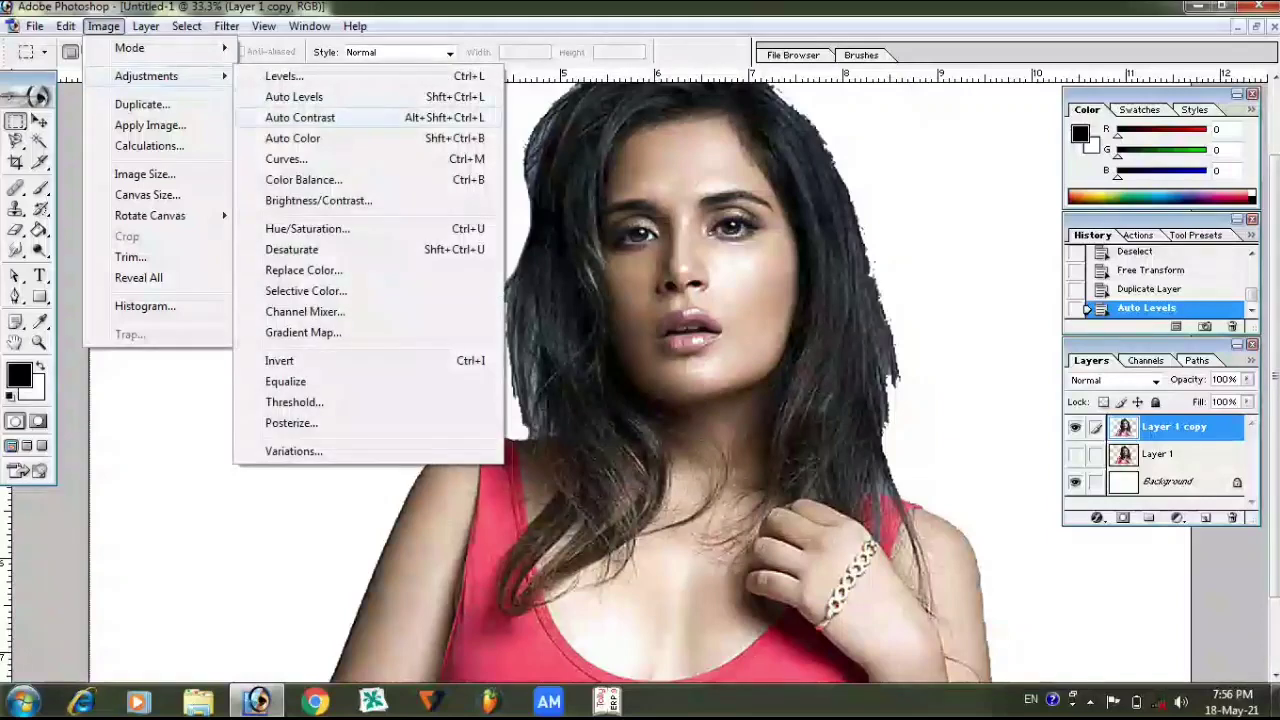
click(300, 117)
click(103, 26)
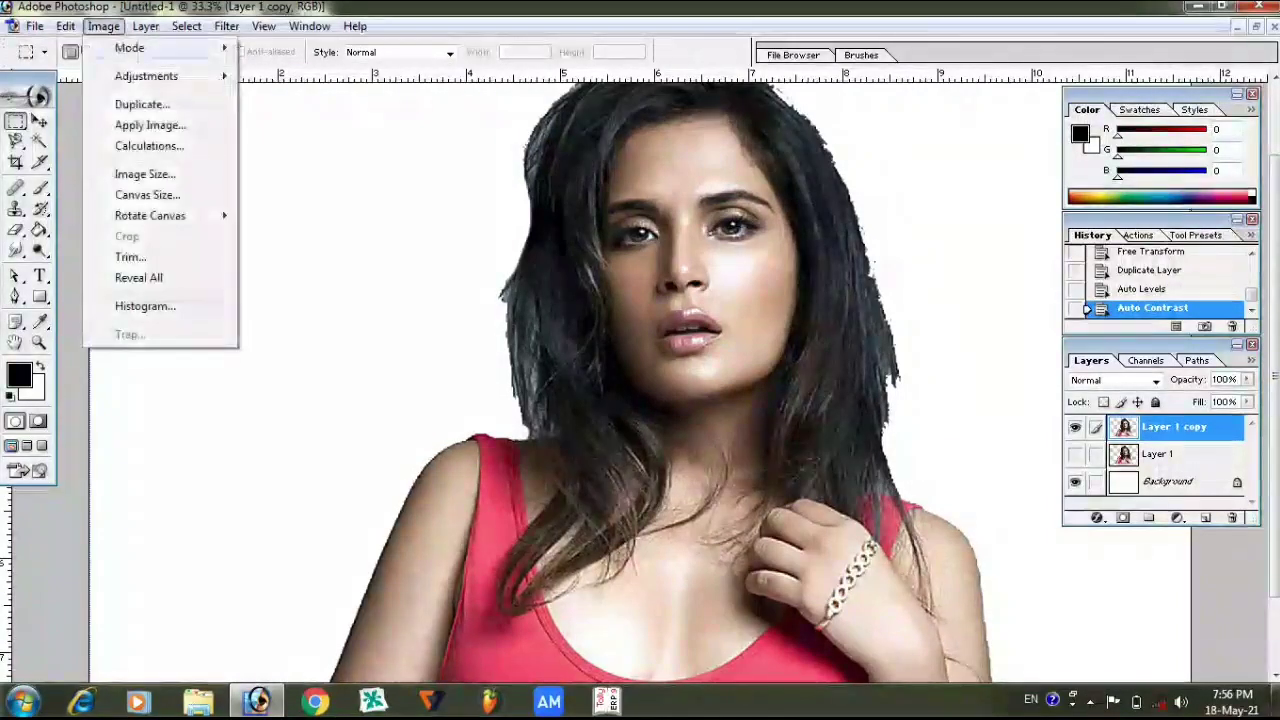
click(294, 136)
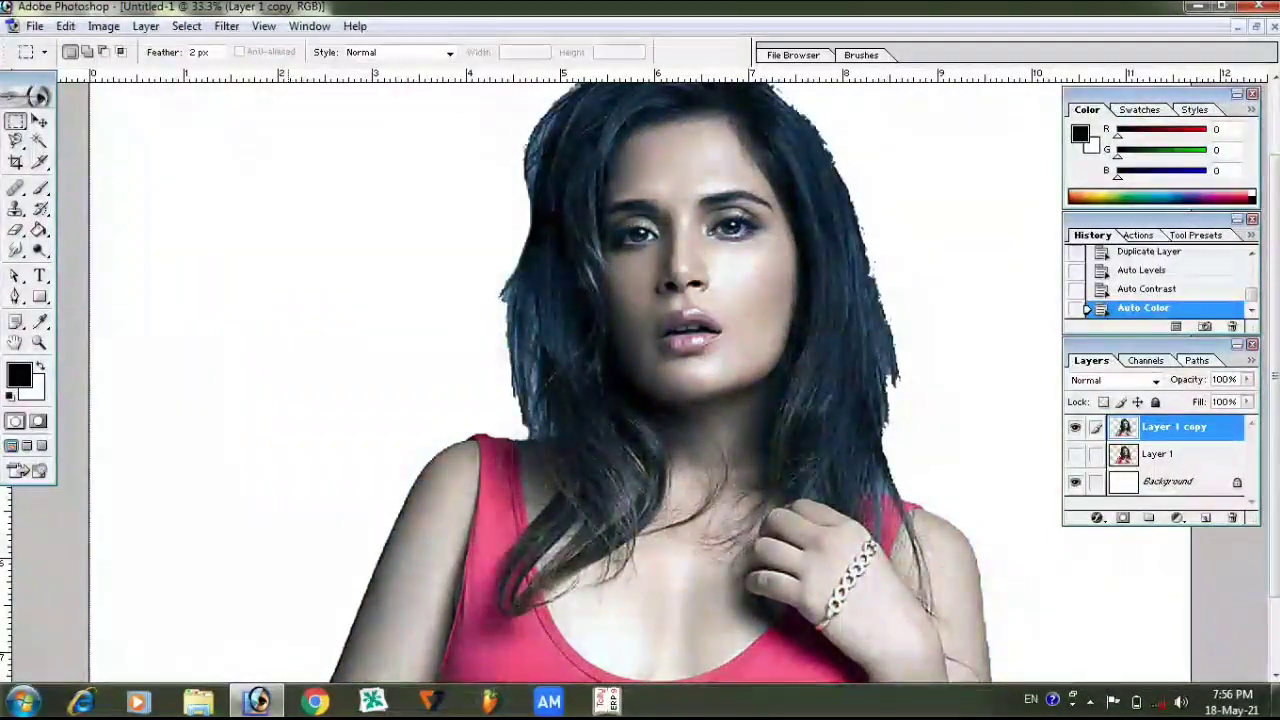
key(ctrl+alt+z)
key(ctrl+alt+z)
key(ctrl+alt+z)
Apply Unsharp Mask to the portrait copy: Amount 189%, Radius 8.6 pixels, Threshold 51.
click(226, 26)
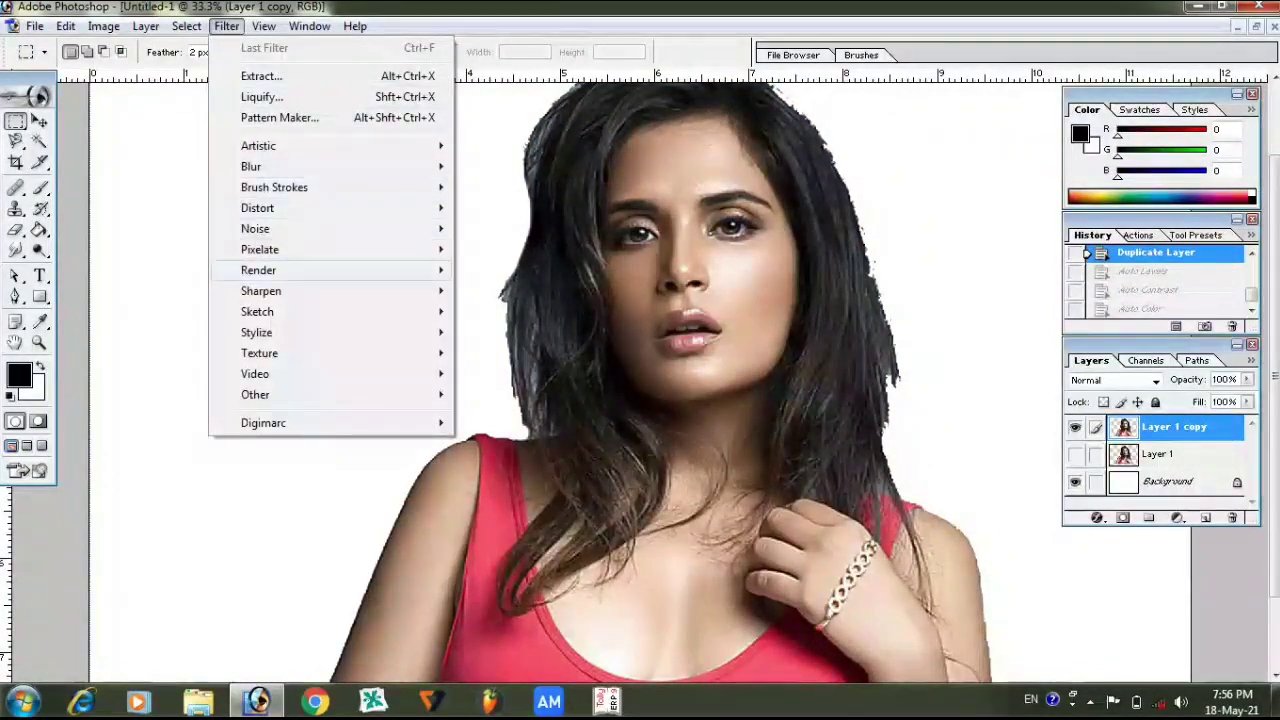
click(520, 353)
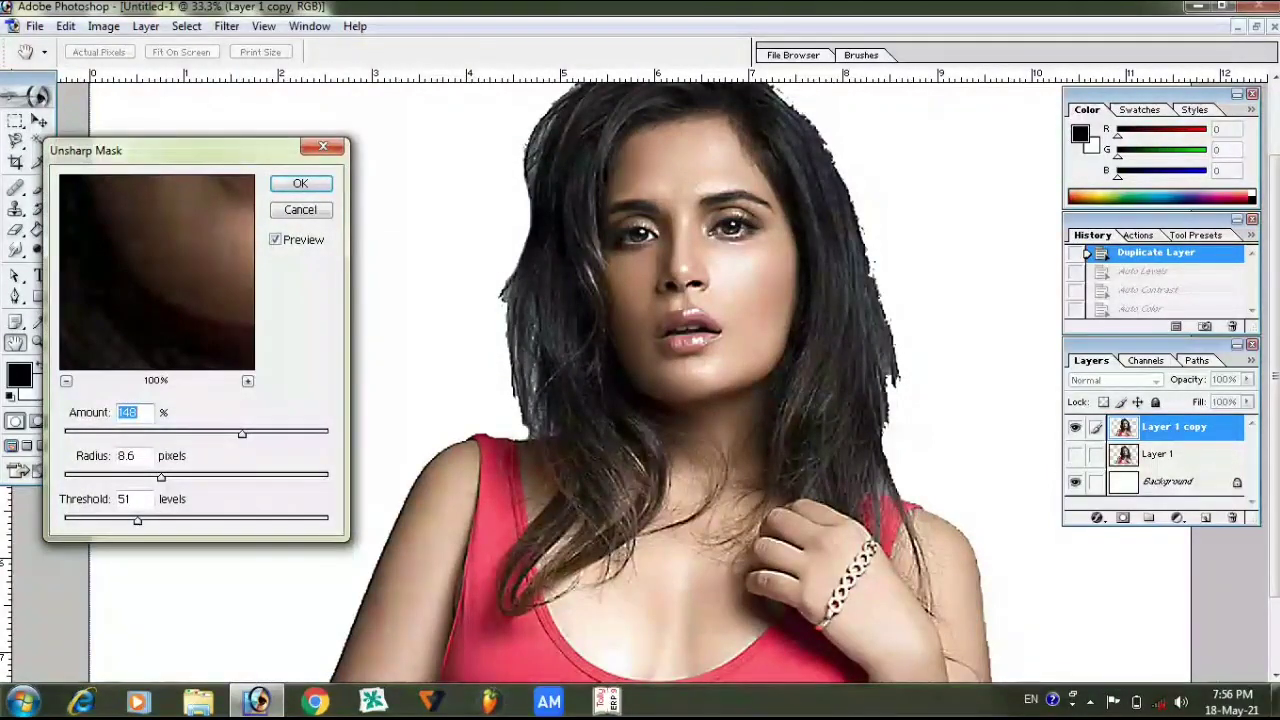
click(688, 328)
click(66, 380)
click(66, 380)
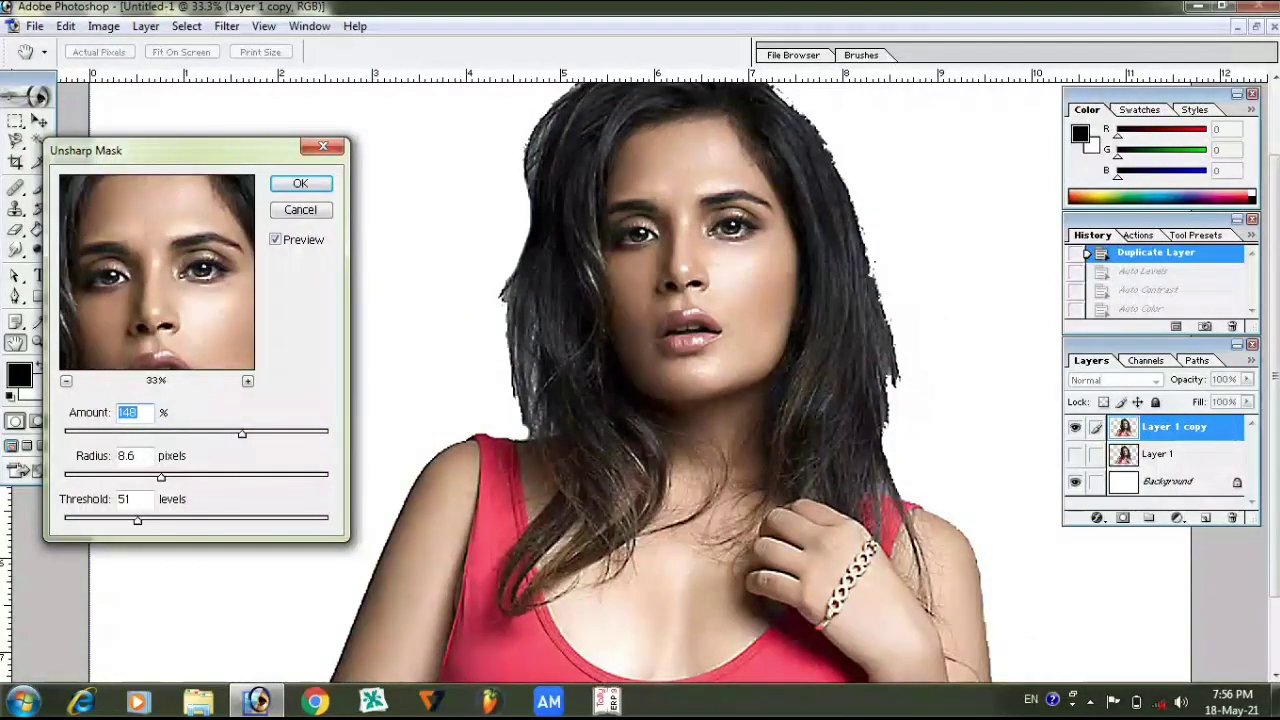
drag(242, 433, 271, 433)
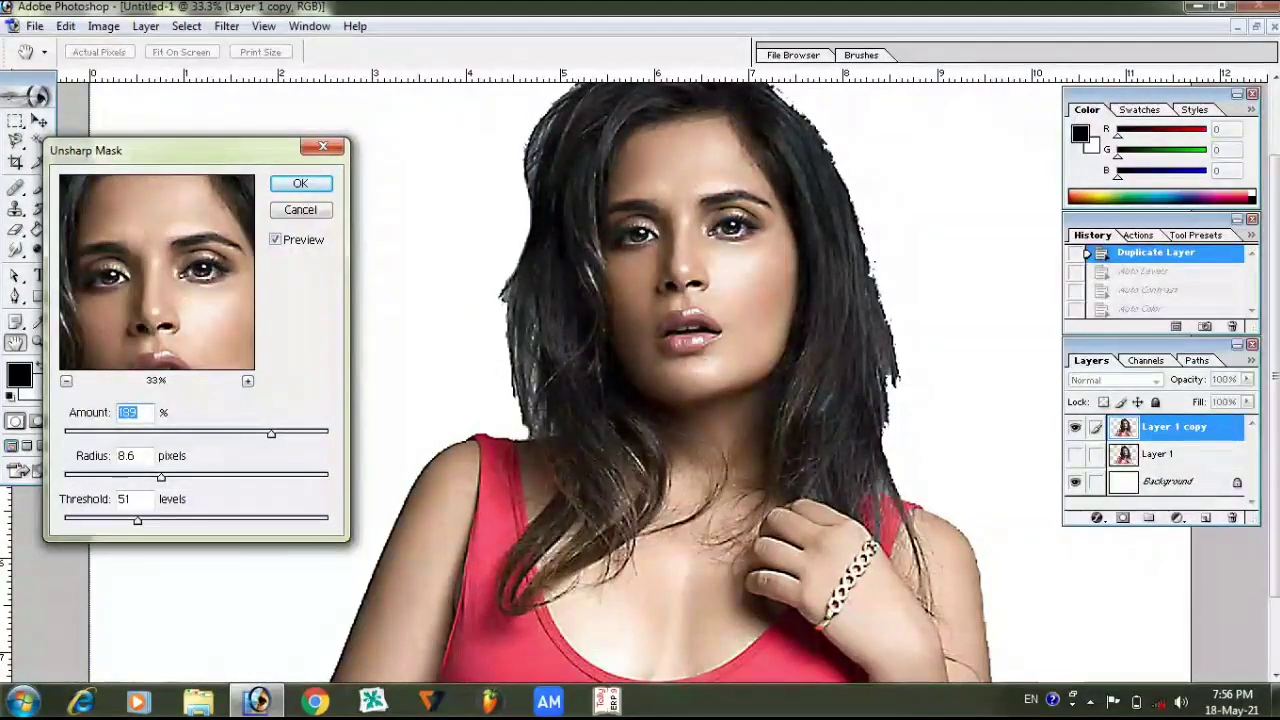
key(Return)
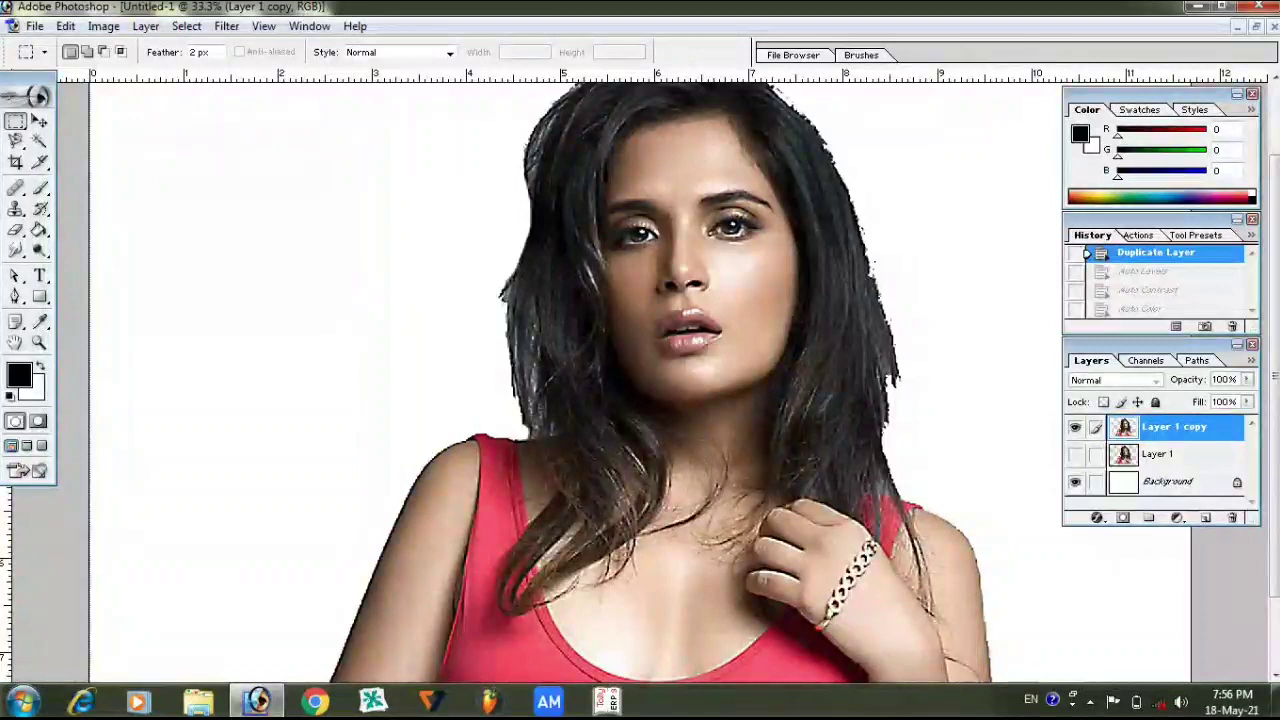
key(ctrl+alt+0)
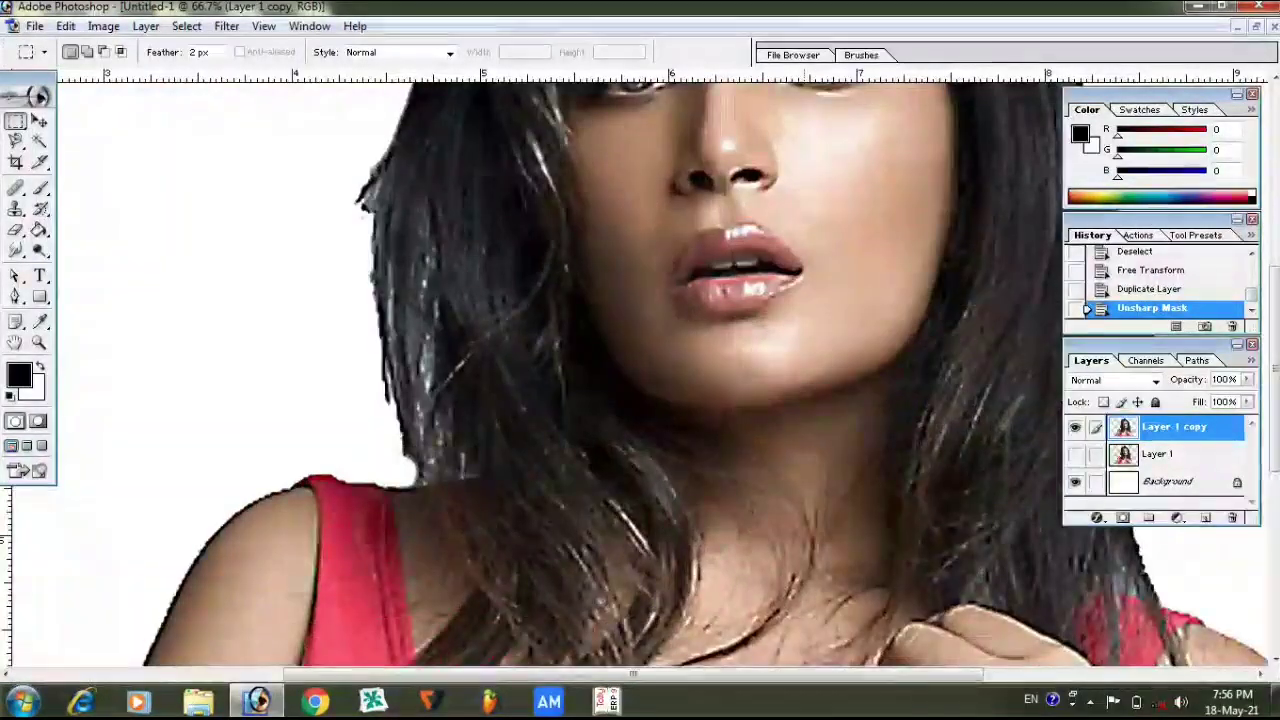
Select the Smudge tool from the Blur tool flyout.
scroll(560, 370, up, 2)
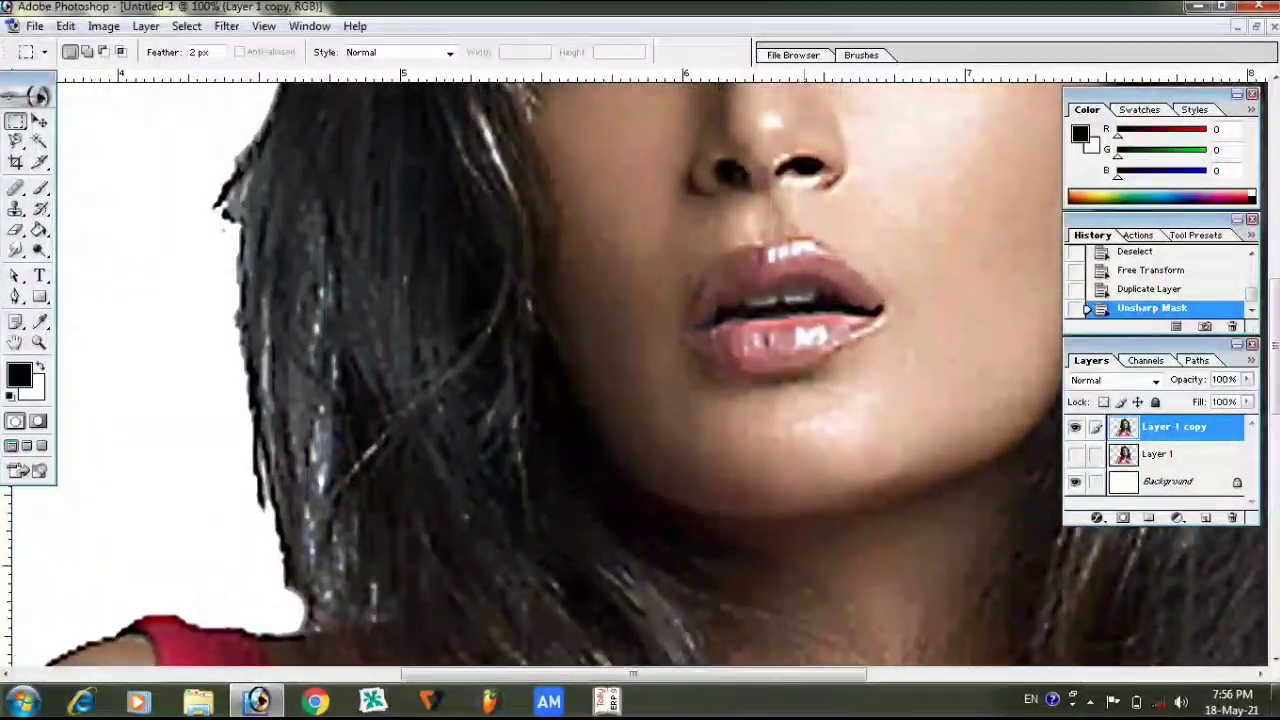
scroll(560, 370, up, 4)
scroll(640, 370, up, 1)
scroll(640, 370, up, 3)
scroll(640, 370, right, 2)
scroll(640, 370, up, 1)
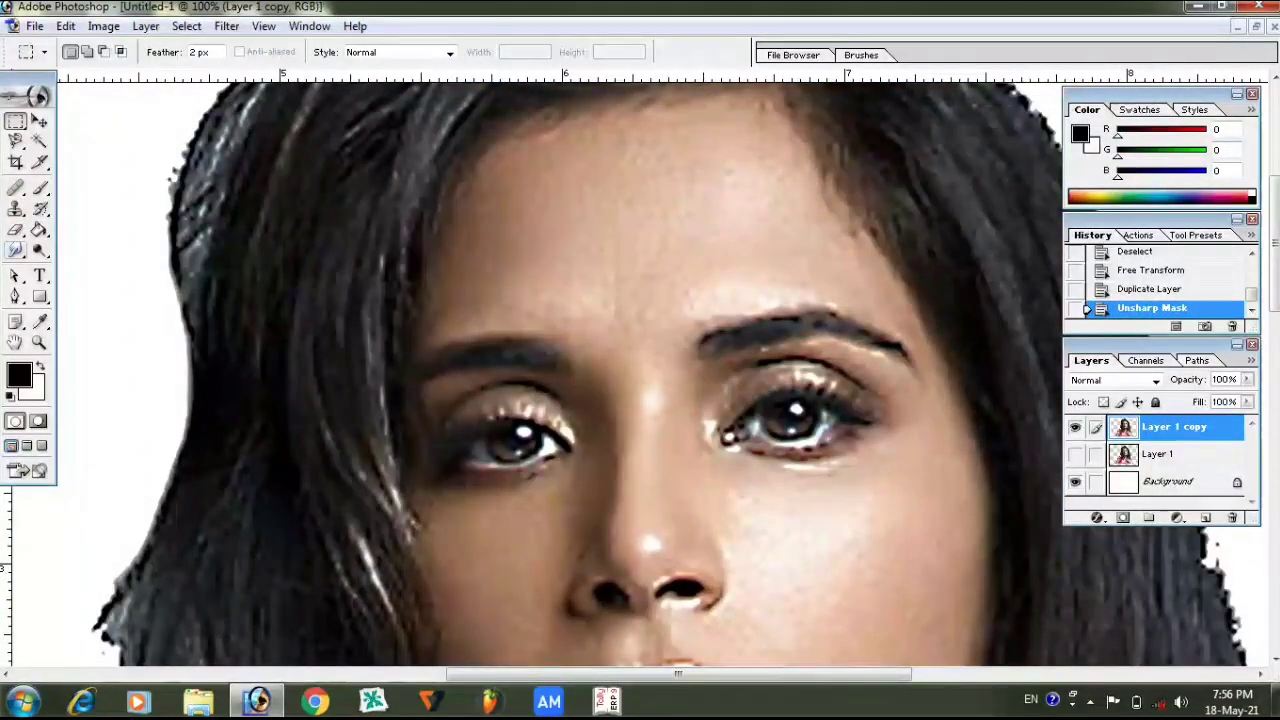
click(15, 250)
click(93, 286)
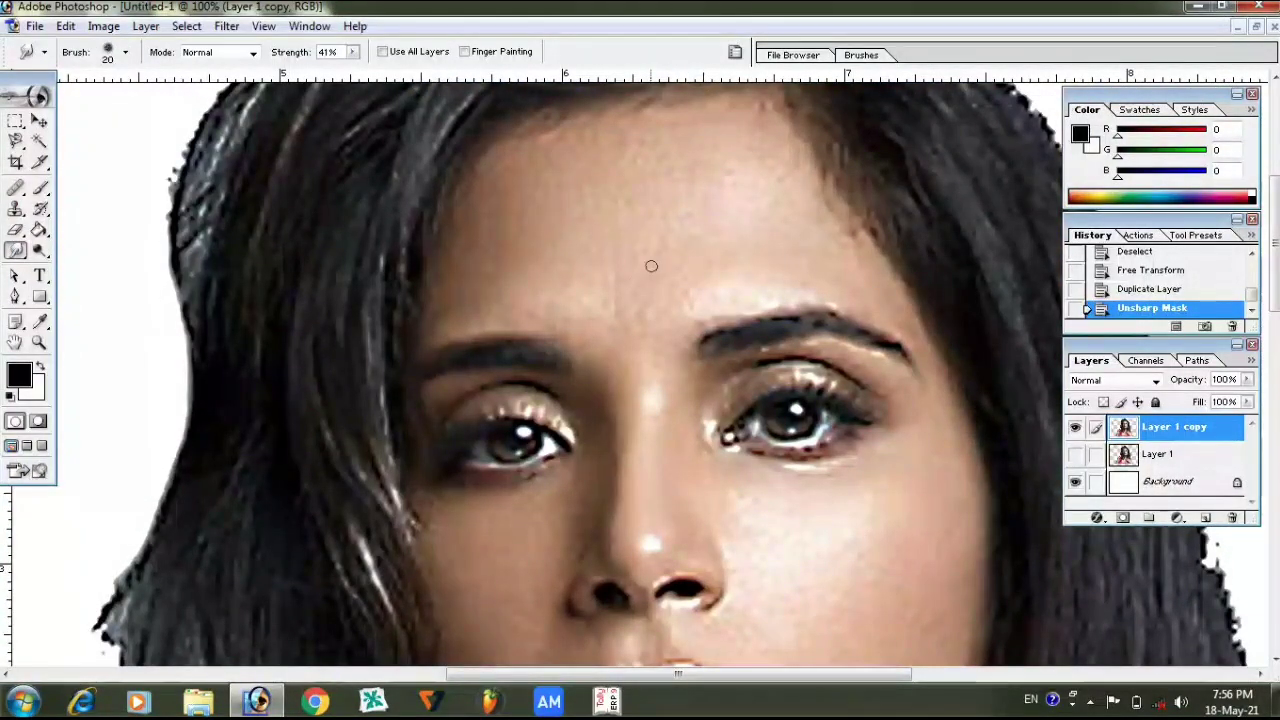
Pick the 496 px soft brush, undo a test forehead smudge, and shrink the brush.
click(125, 52)
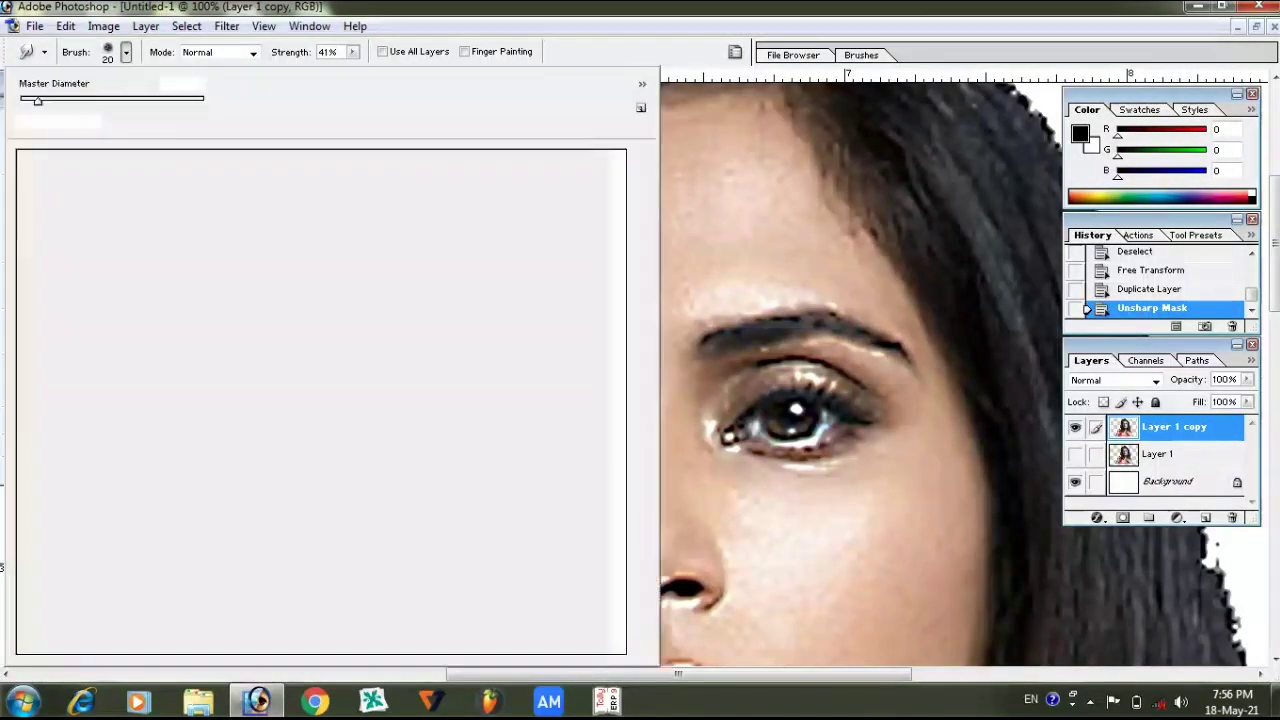
scroll(320, 400, down, 3)
scroll(320, 400, down, 3)
scroll(320, 400, down, 2)
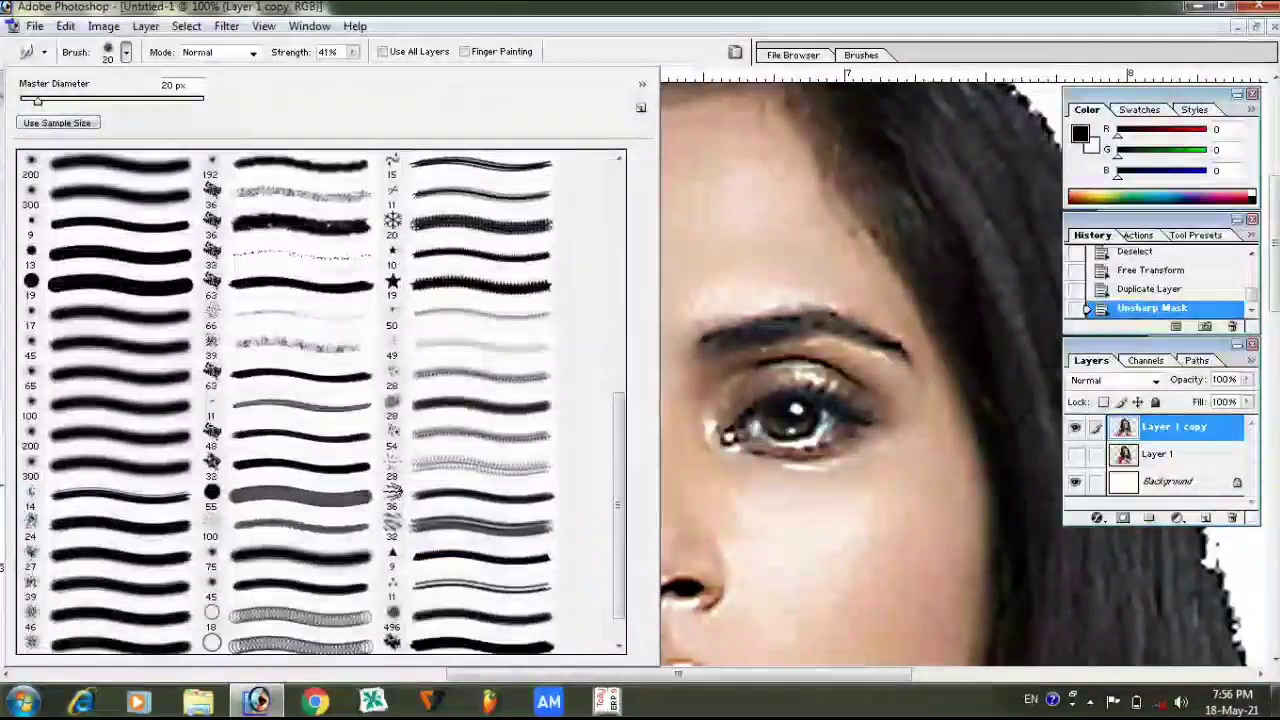
scroll(320, 400, down, 2)
click(468, 579)
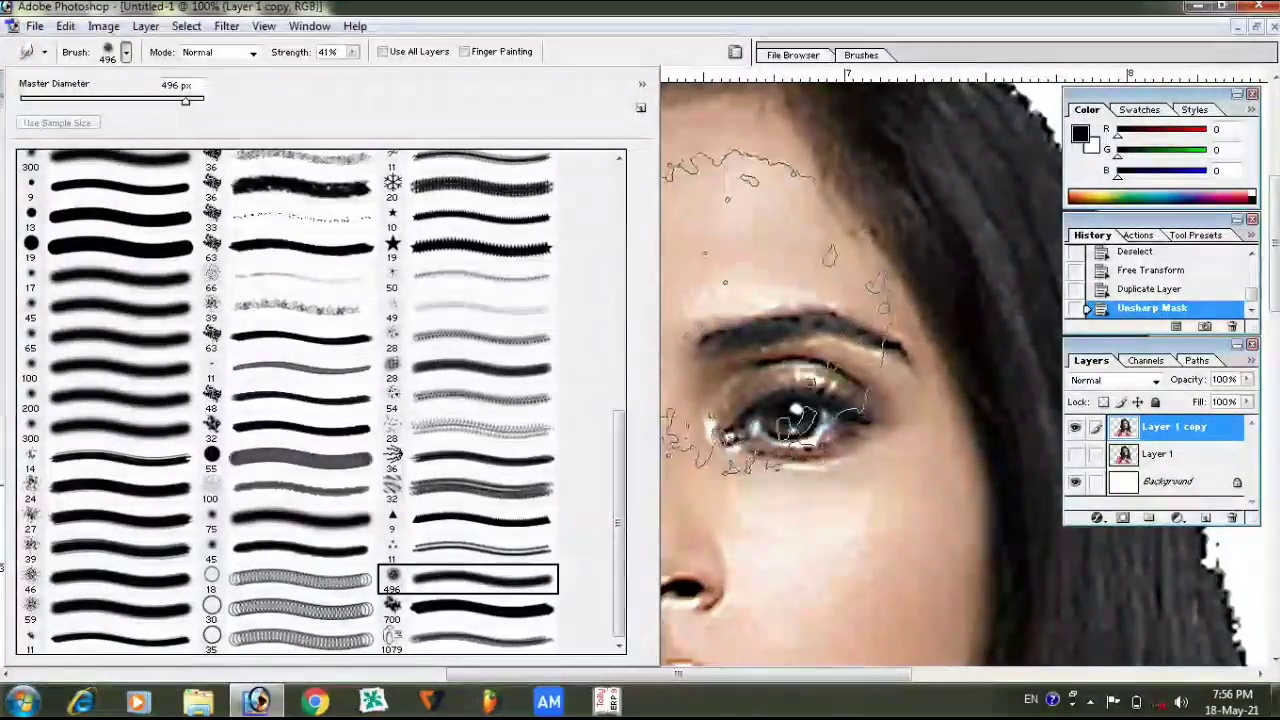
click(751, 422)
key(ctrl+z)
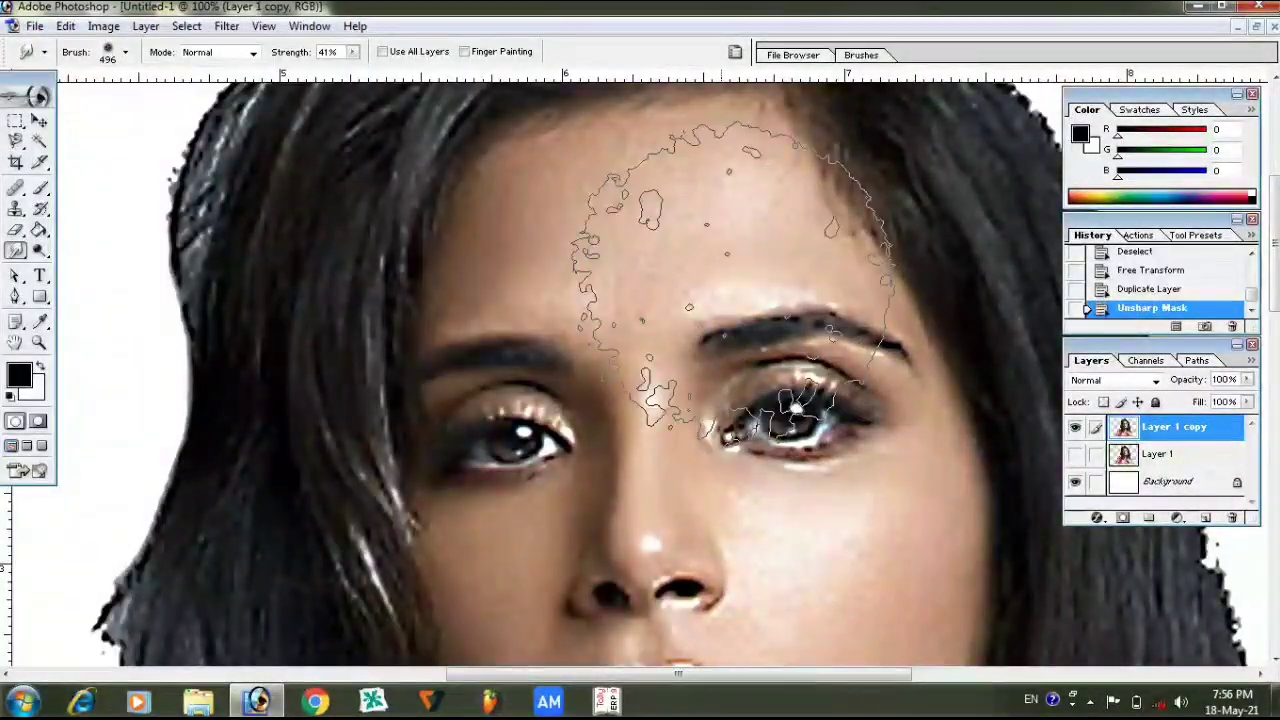
key(bracketleft)
key(bracketleft)
key(bracketleft)
key(bracketleft)
key(bracketleft)
key(bracketleft)
key(bracketleft)
key(bracketleft)
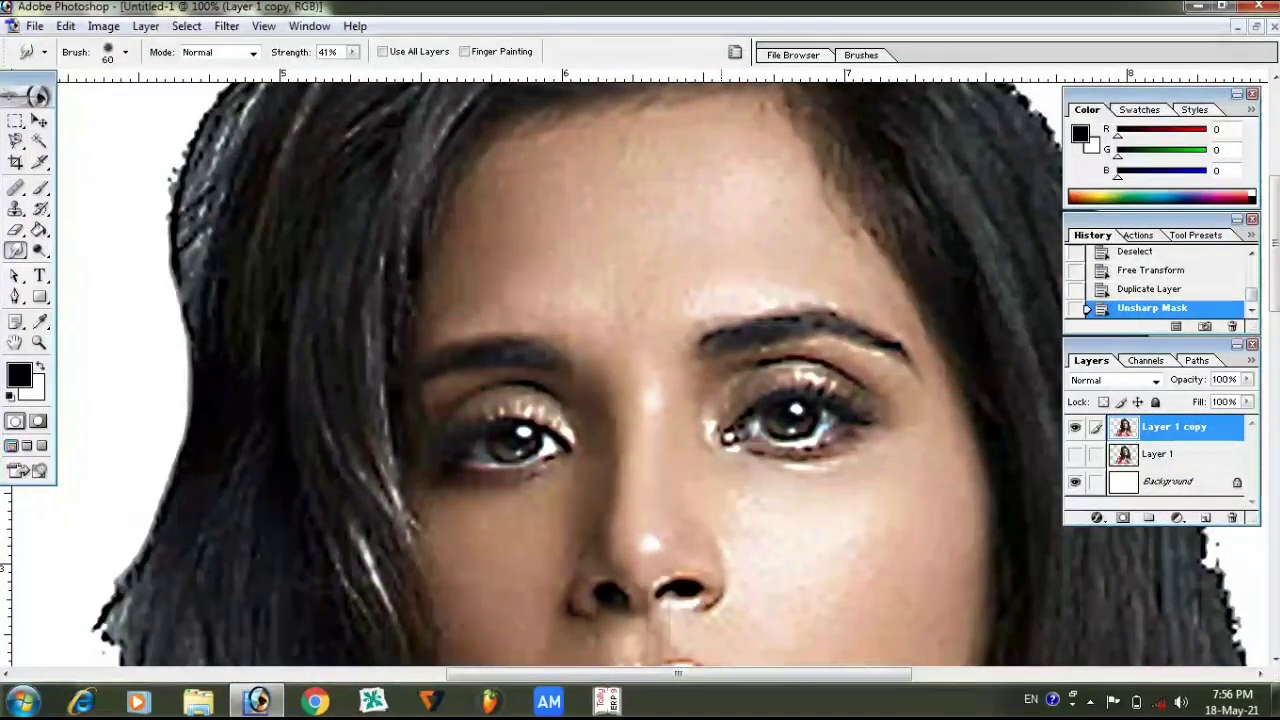
Smudge across the forehead at 200% zoom to smooth its grainy texture and faint marks.
key(ctrl+equal)
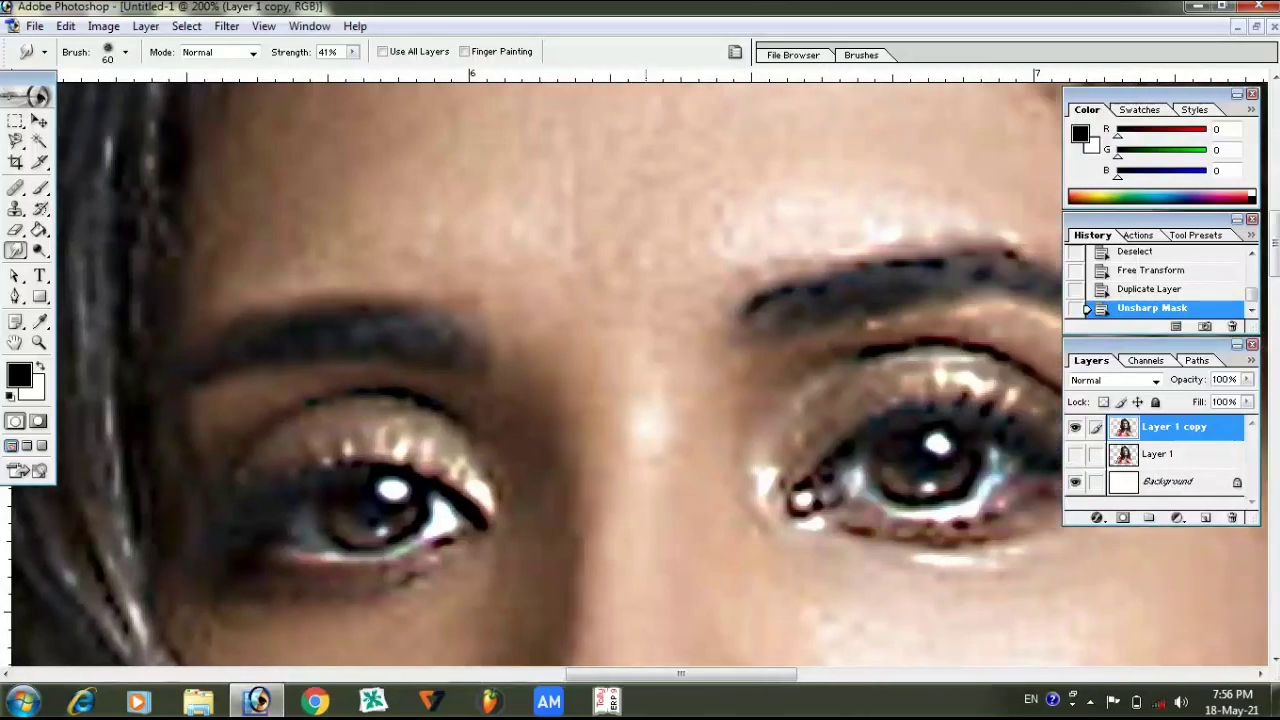
scroll(640, 278, up, 3)
scroll(636, 280, up, 3)
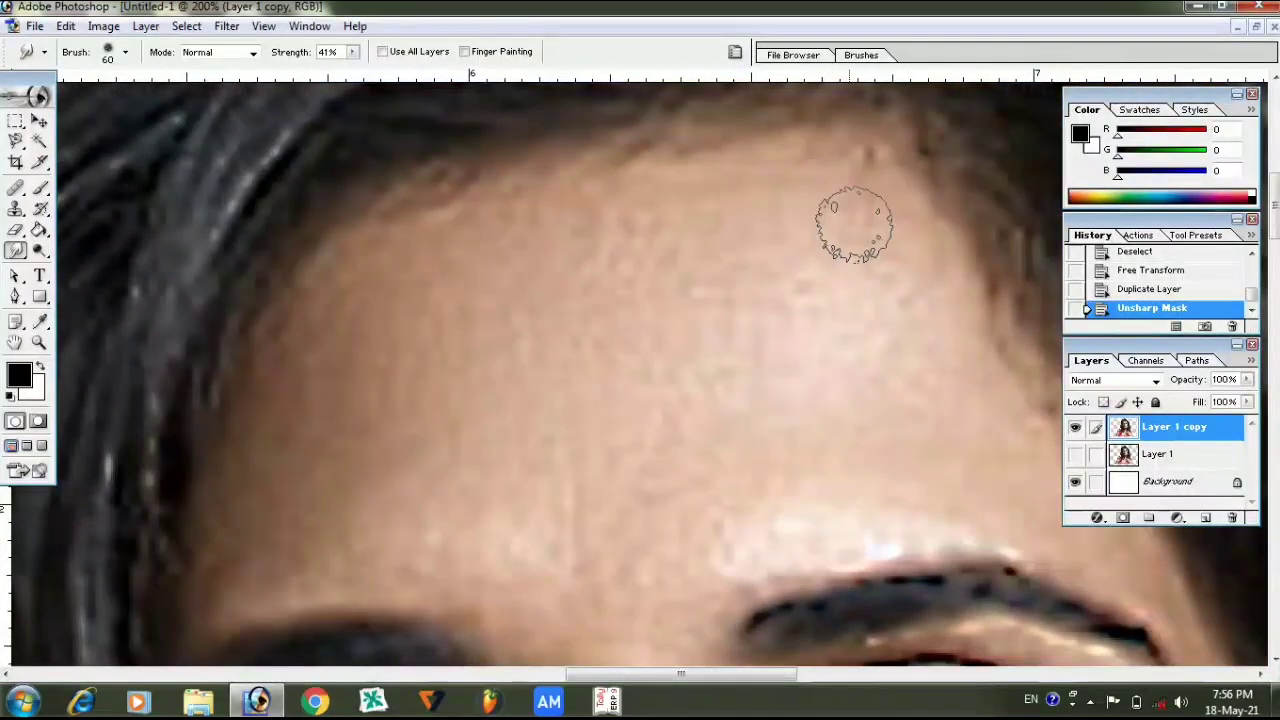
drag(632, 232, 694, 251)
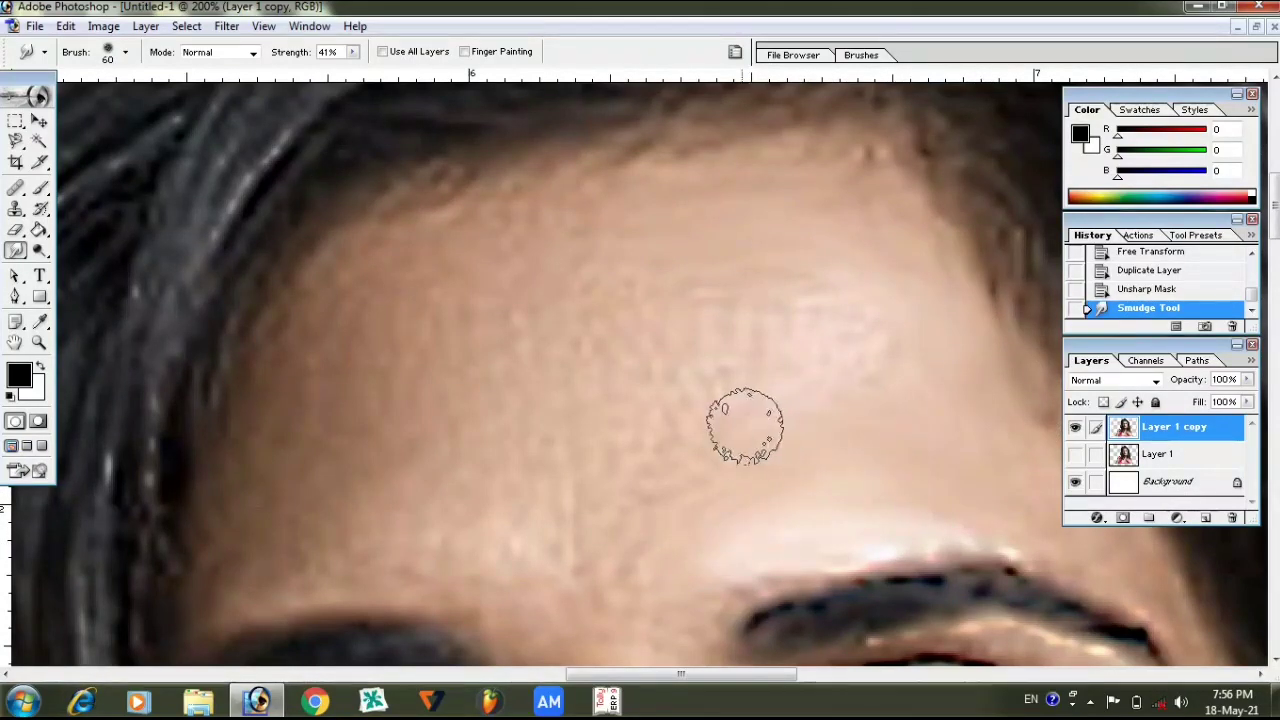
mouse_move(876, 336)
mouse_down()
mouse_move(574, 366)
mouse_move(620, 423)
mouse_move(577, 437)
mouse_move(590, 440)
mouse_up()
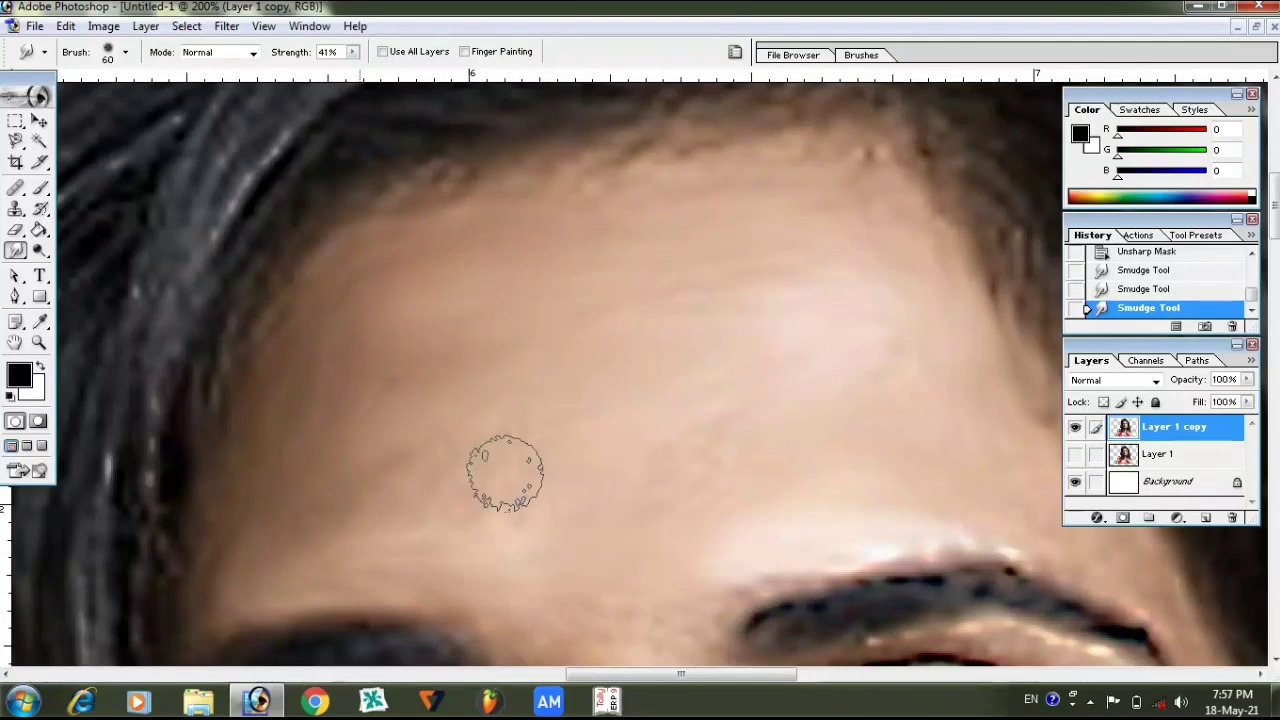
key(ctrl+minus)
key(ctrl+minus)
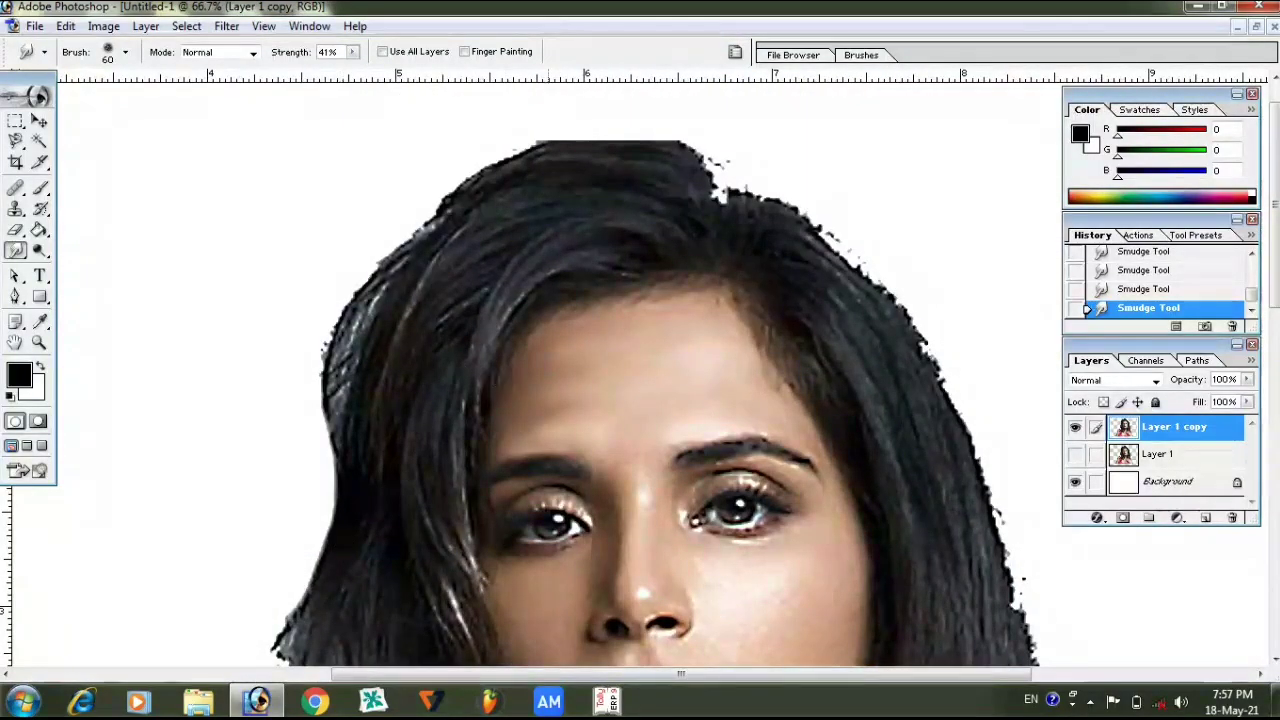
scroll(645, 316, down, 3)
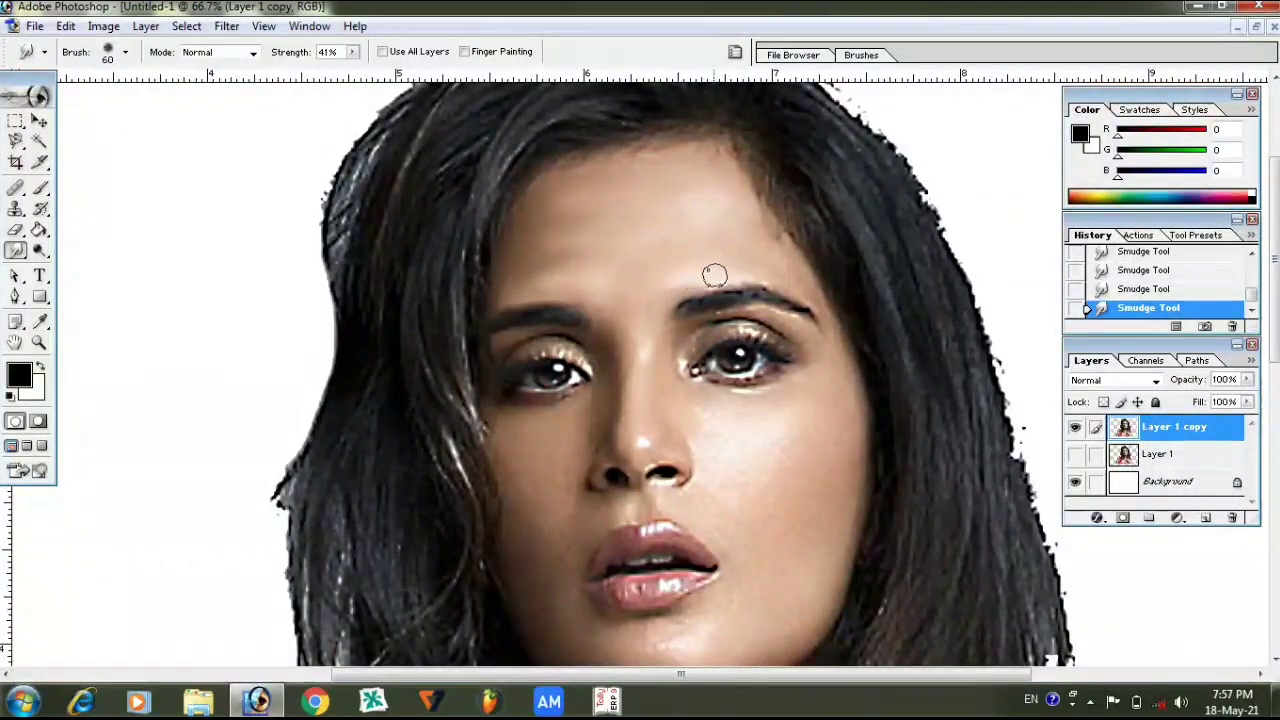
key(ctrl+plus)
key(ctrl+plus)
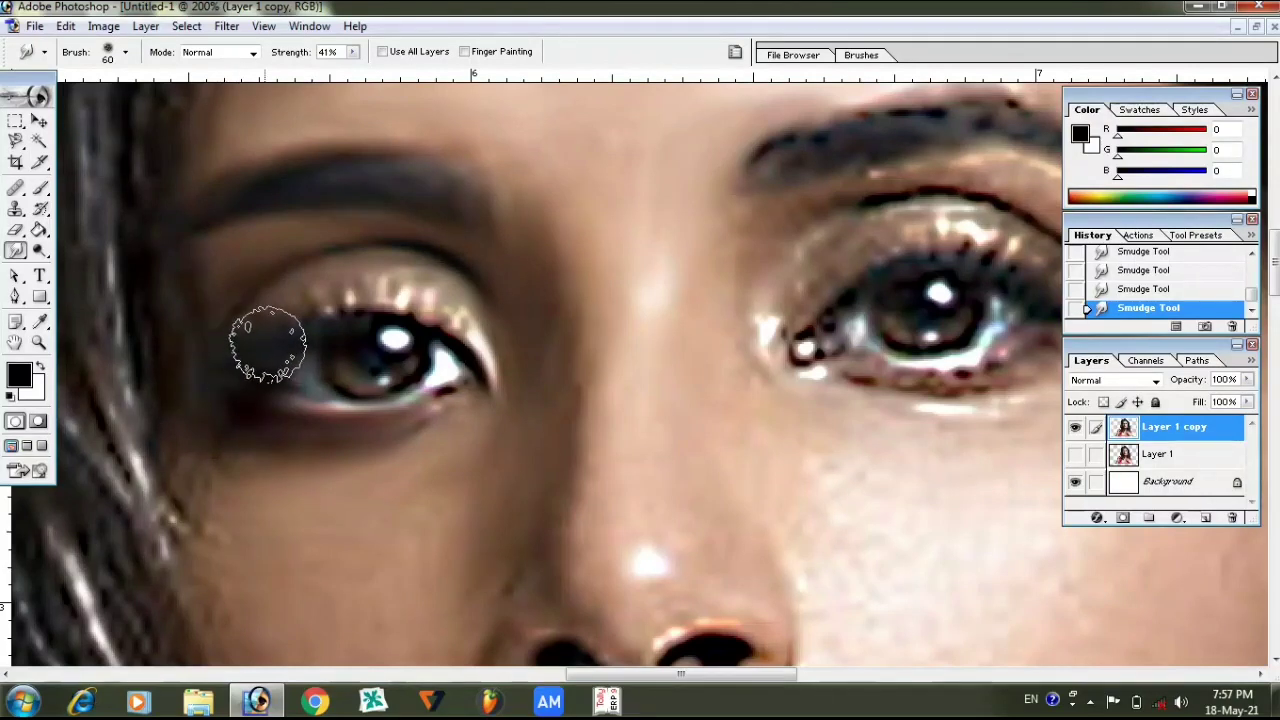
Smudge the outer corner of the left eye and the eyebrow above the right eye.
mouse_move(229, 351)
mouse_down()
mouse_move(277, 289)
mouse_move(475, 345)
mouse_up()
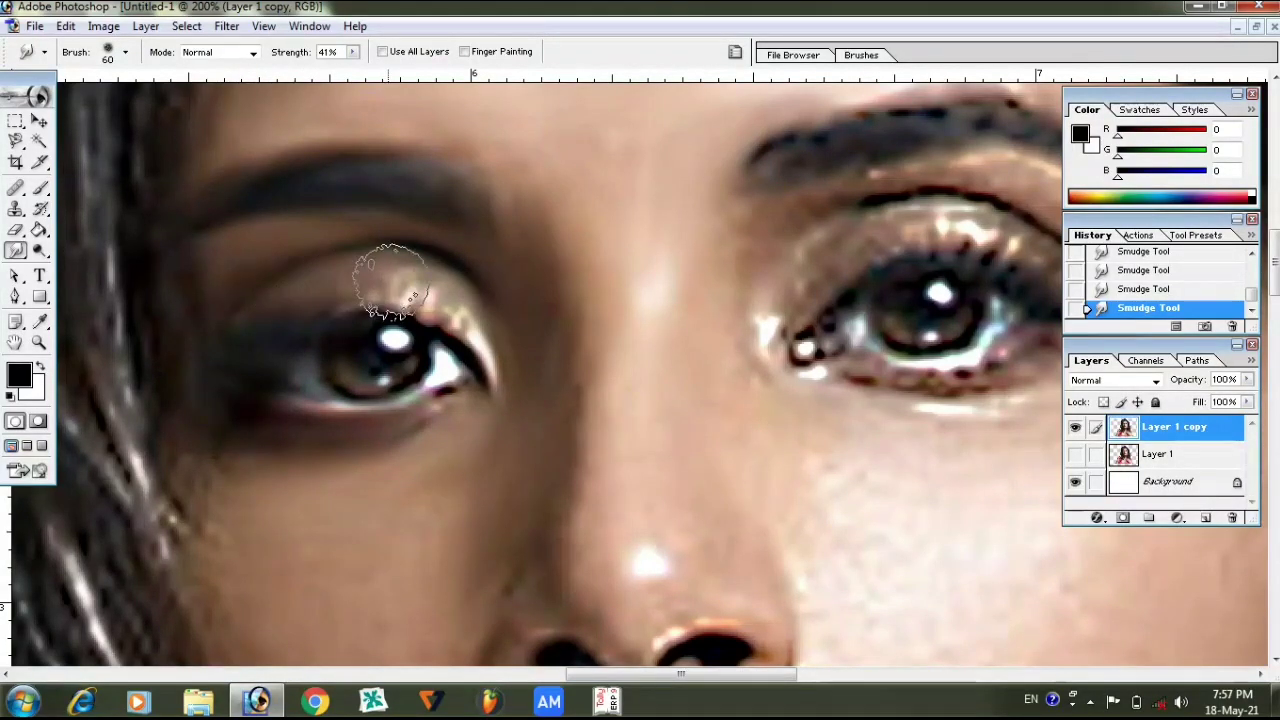
scroll(475, 345, down, 1)
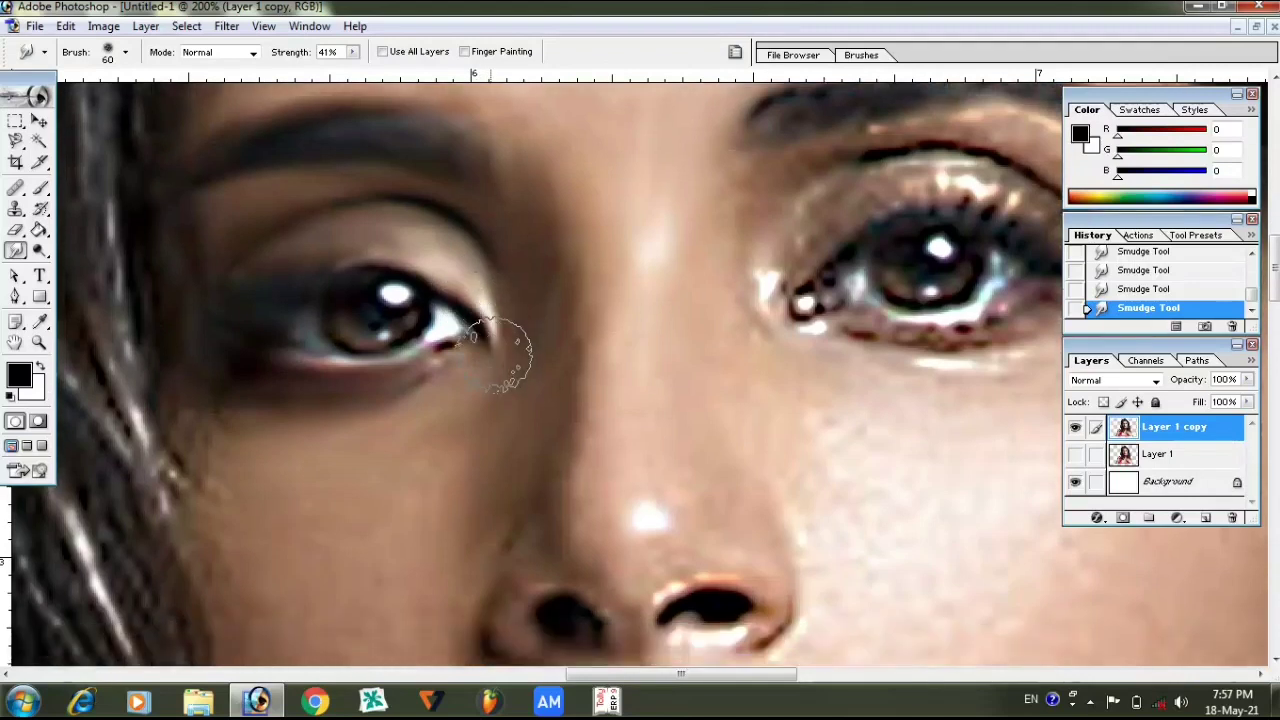
key(ctrl+minus)
key(ctrl+minus)
key(ctrl+plus)
key(ctrl+plus)
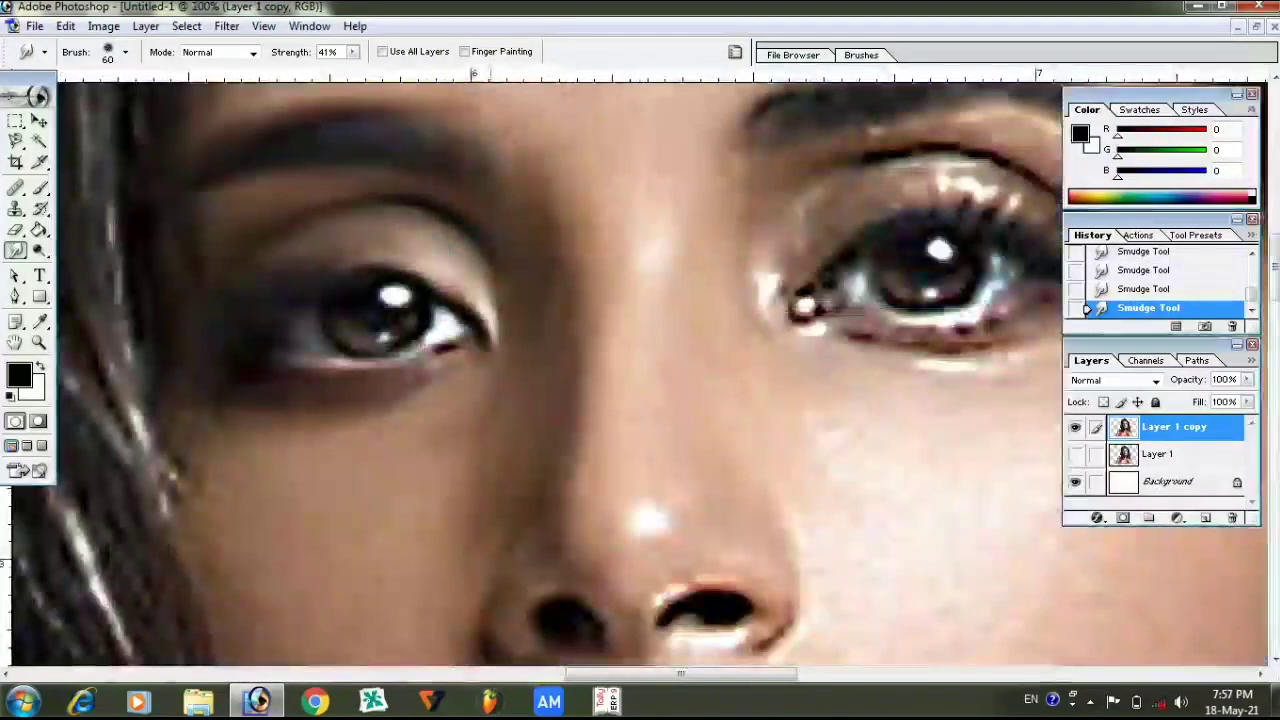
scroll(500, 355, right, 2)
scroll(500, 355, right, 4)
scroll(620, 405, up, 3)
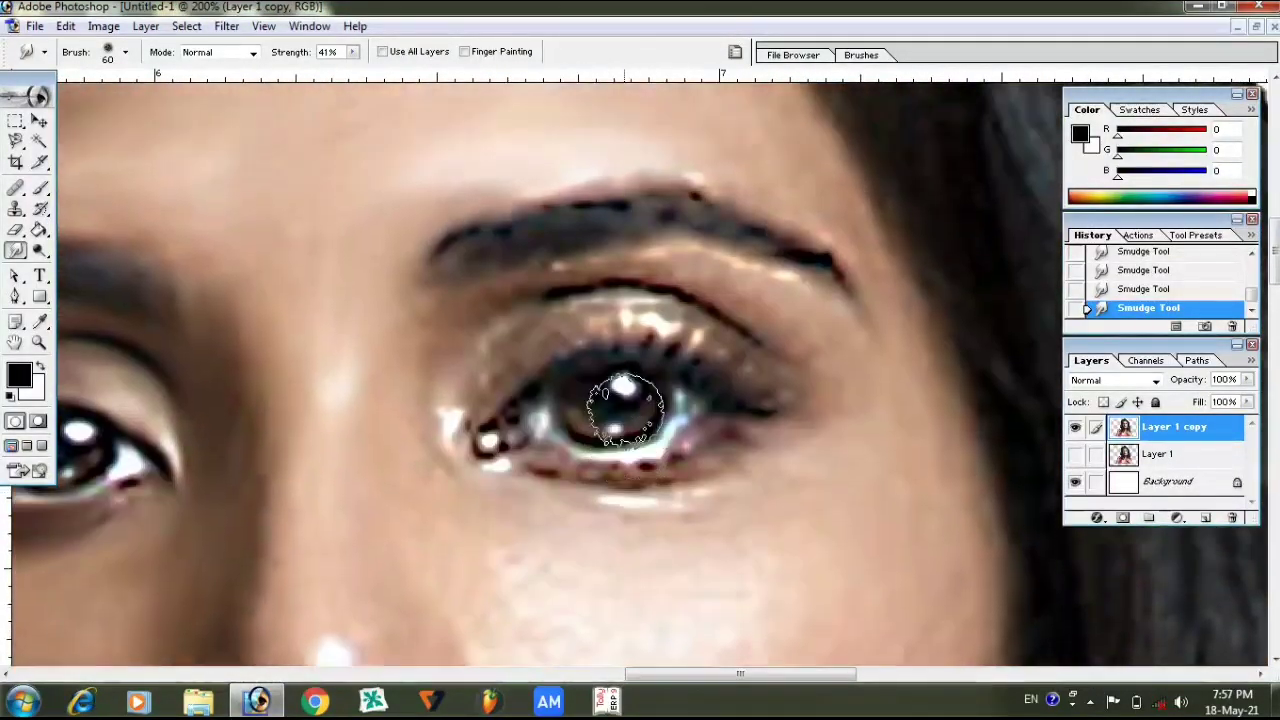
drag(492, 248, 800, 270)
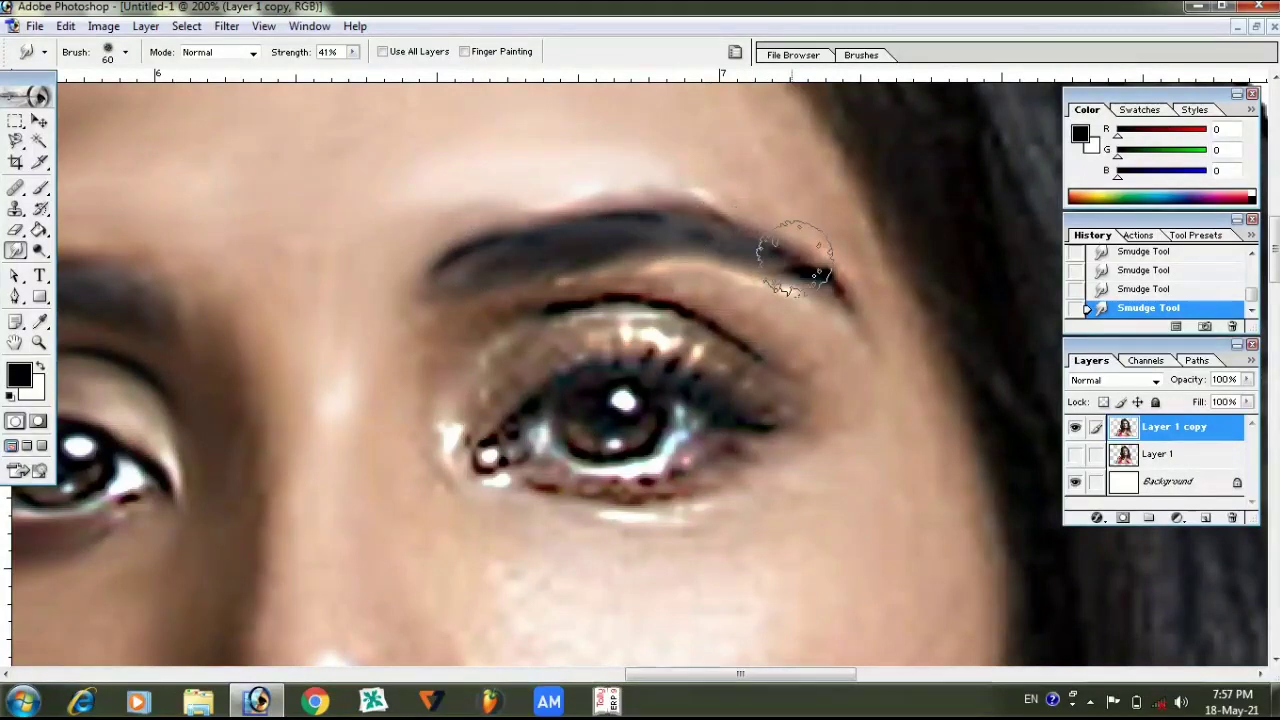
Smooth the sparkly upper and lower eyelids, the inner eye corner, and the cheek below.
scroll(752, 217, up, 2)
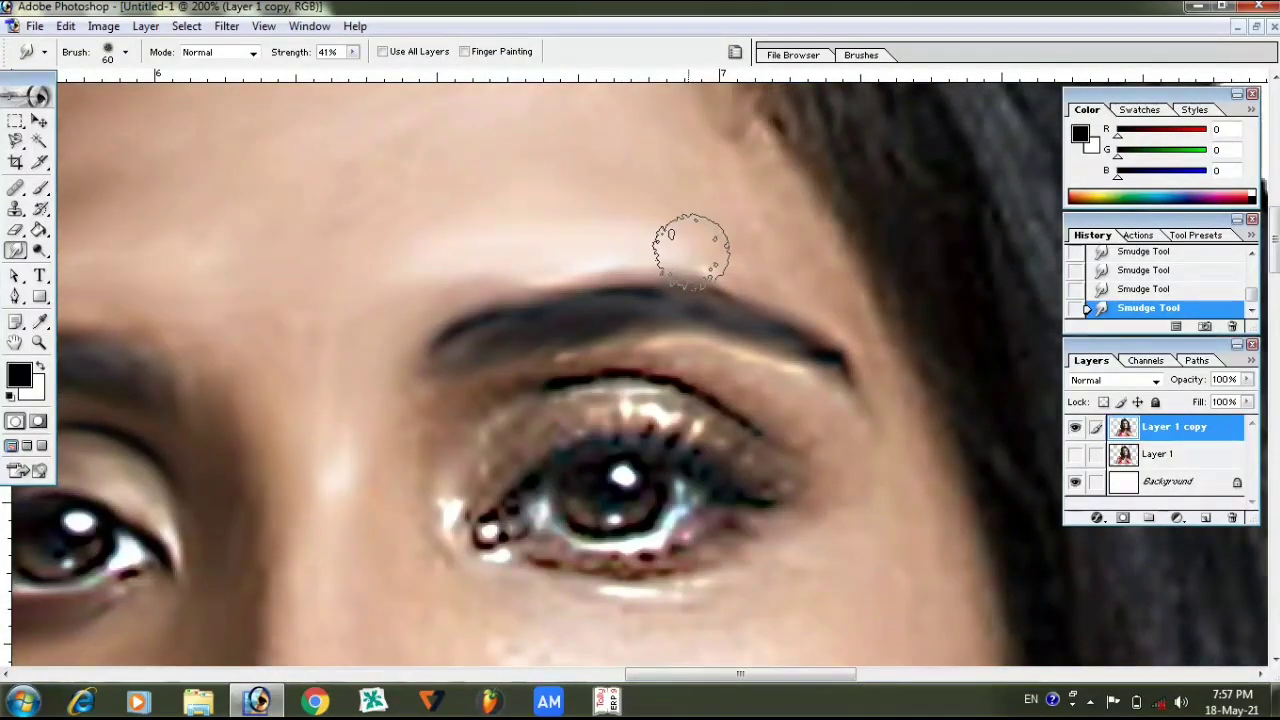
scroll(757, 194, down, 4)
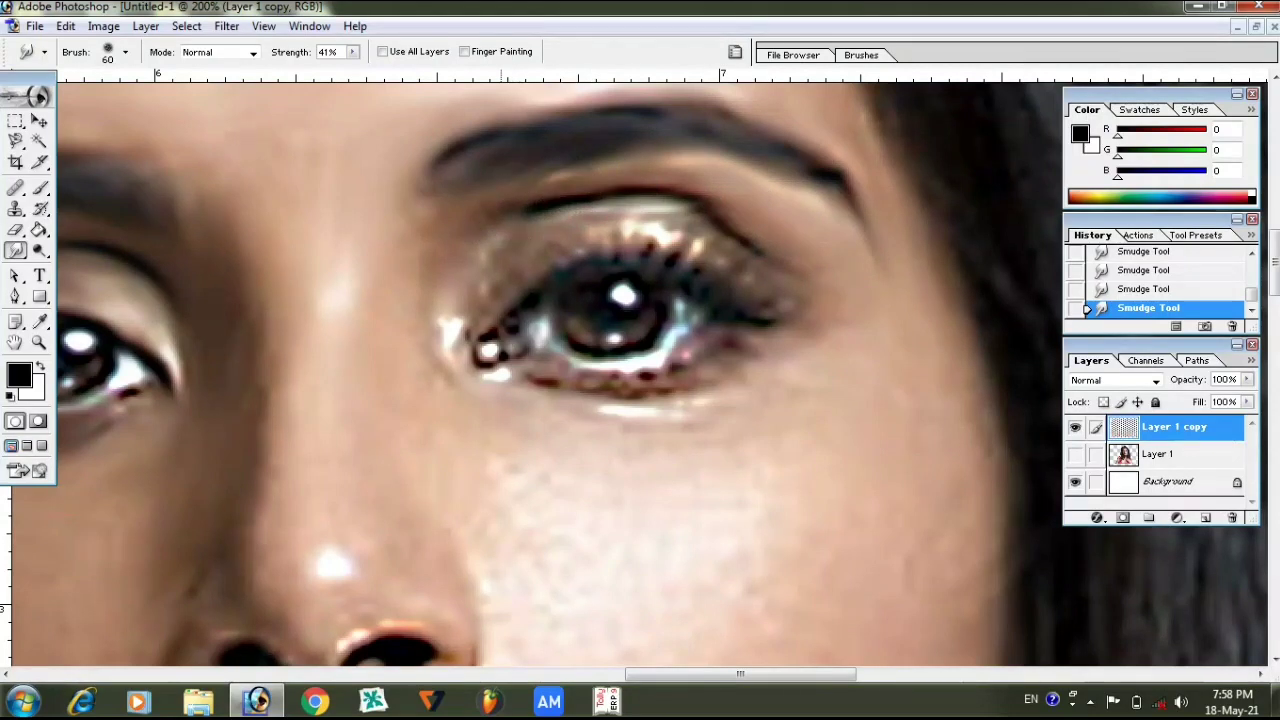
drag(460, 315, 663, 232)
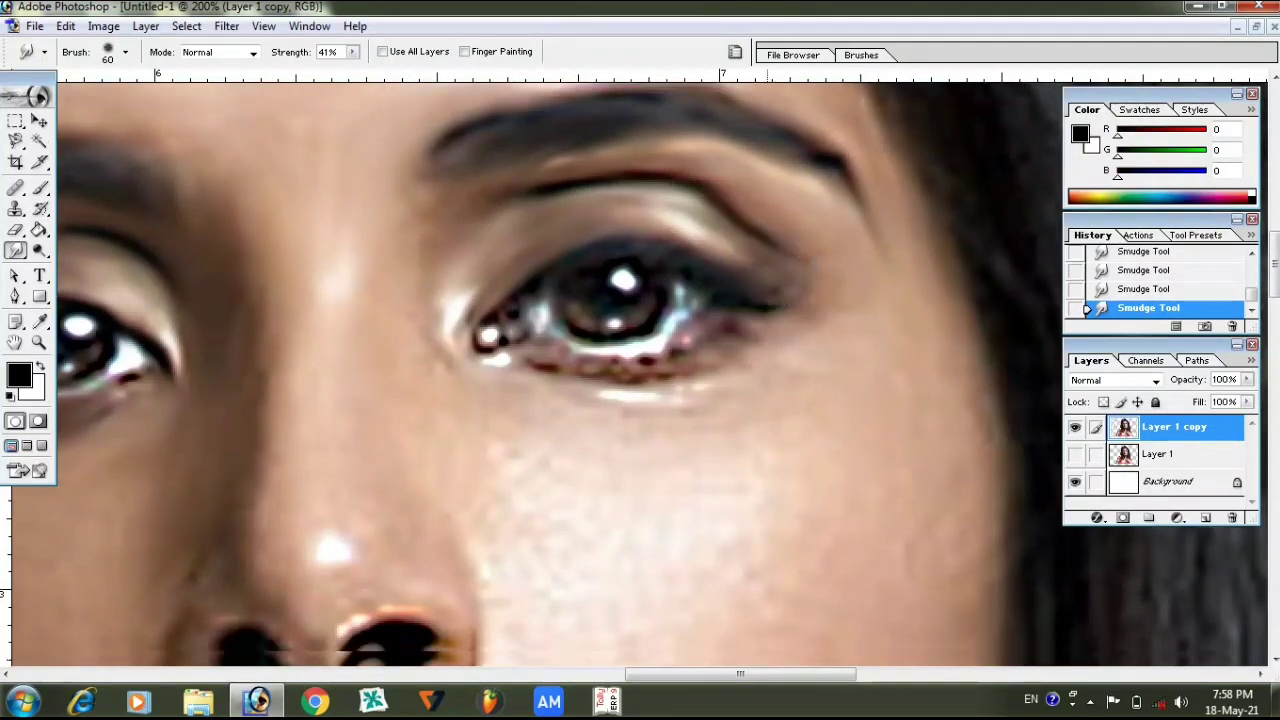
scroll(600, 300, down, 2)
mouse_move(500, 305)
mouse_down()
mouse_move(623, 334)
mouse_move(690, 318)
mouse_move(757, 277)
mouse_up()
drag(473, 212, 429, 266)
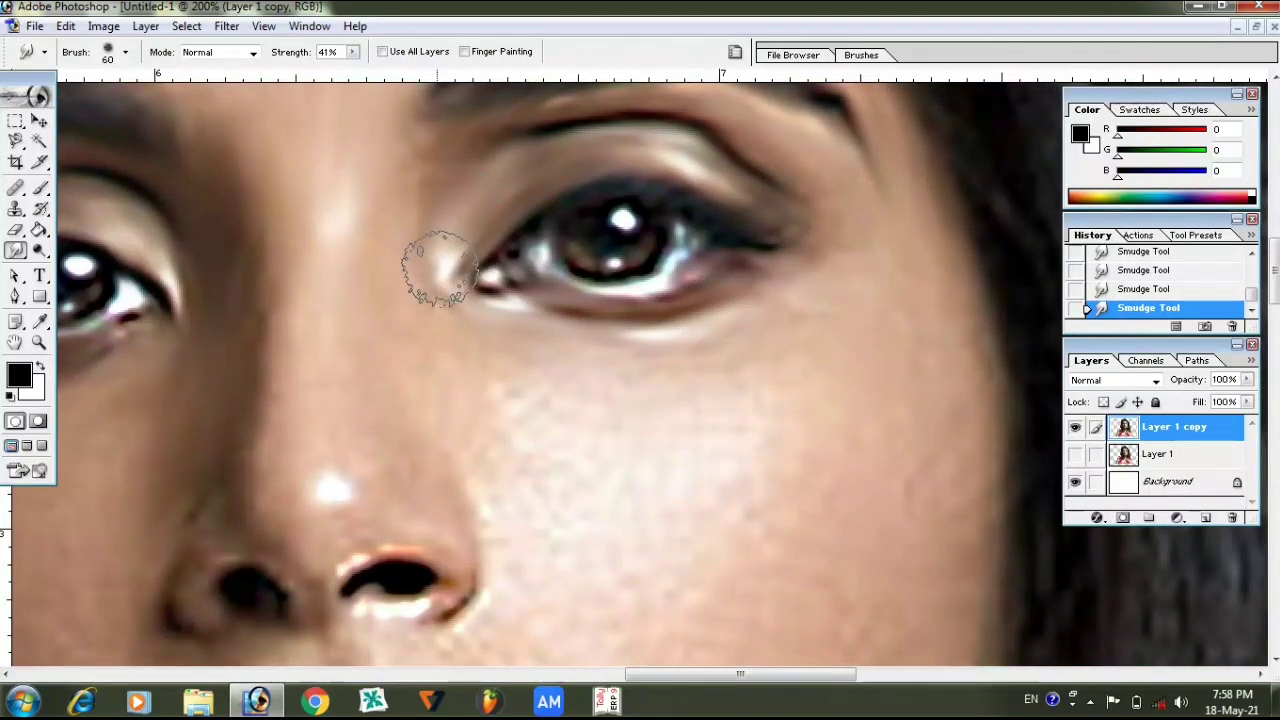
scroll(386, 223, down, 2)
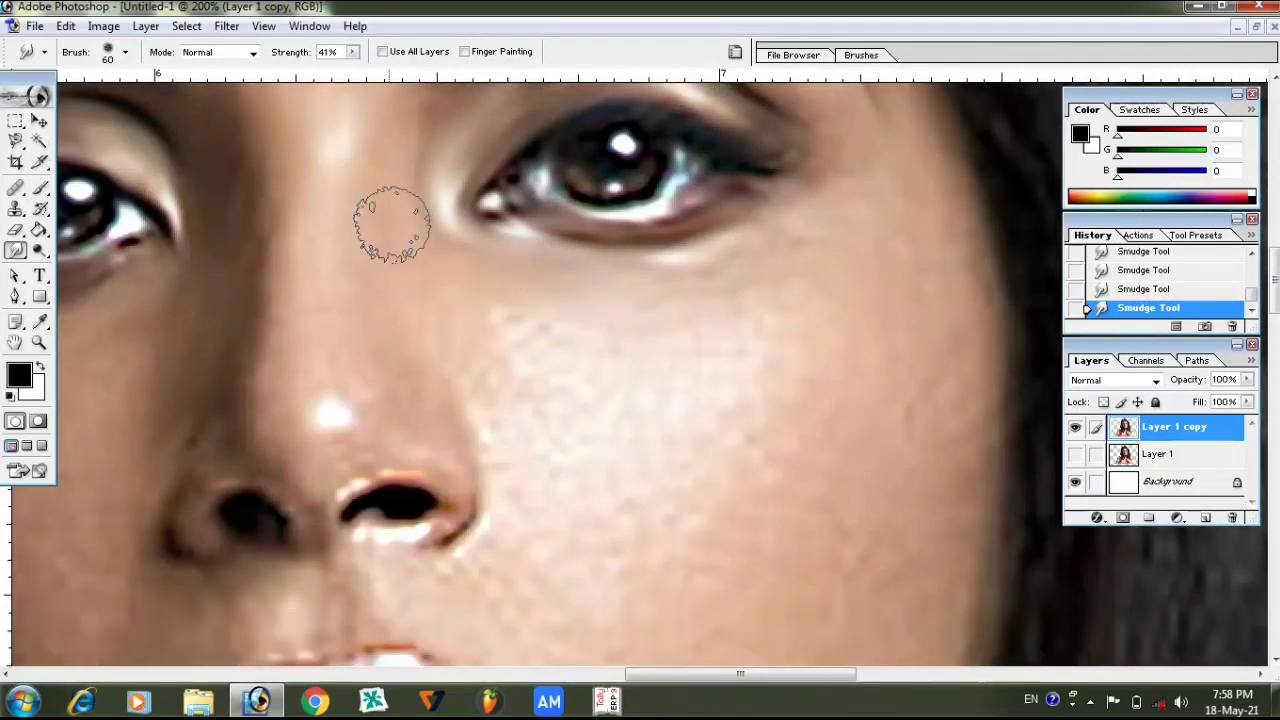
drag(561, 360, 718, 374)
key(ctrl+minus)
key(ctrl+minus)
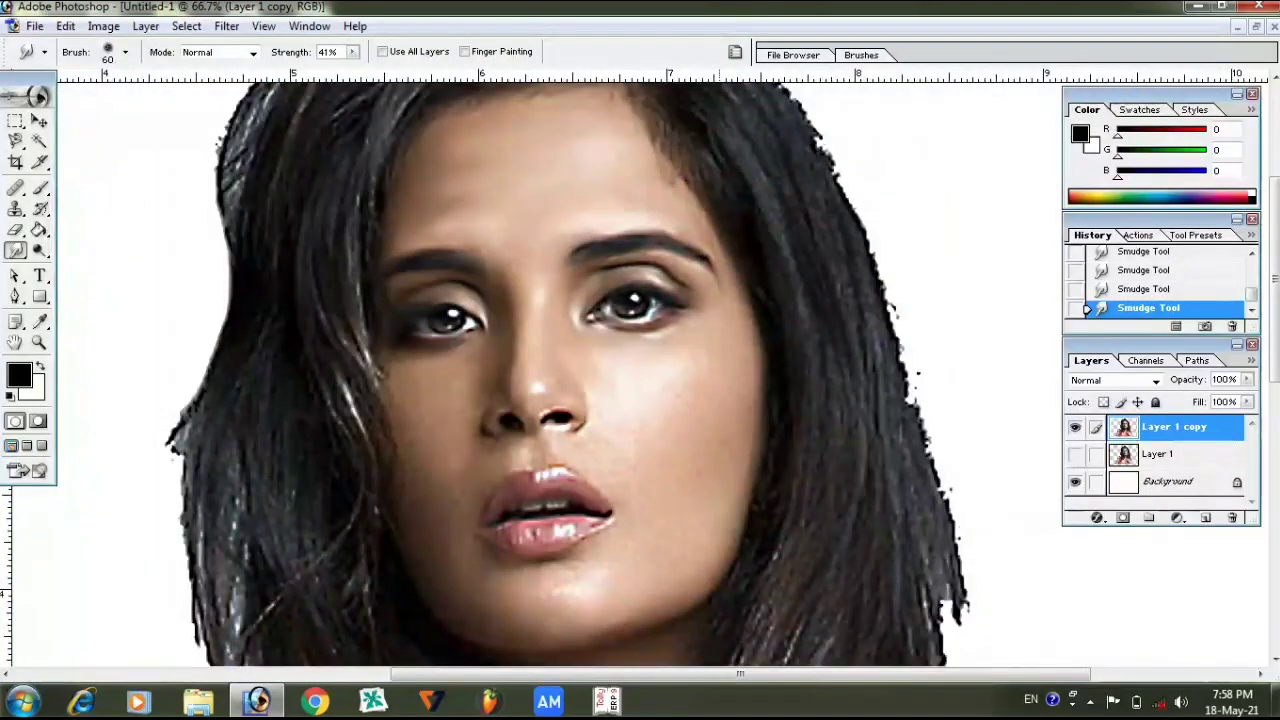
At 200% zoom, smudge the highlight down the nose and the skin across the nostrils.
key(ctrl+plus)
scroll(657, 300, down, 1)
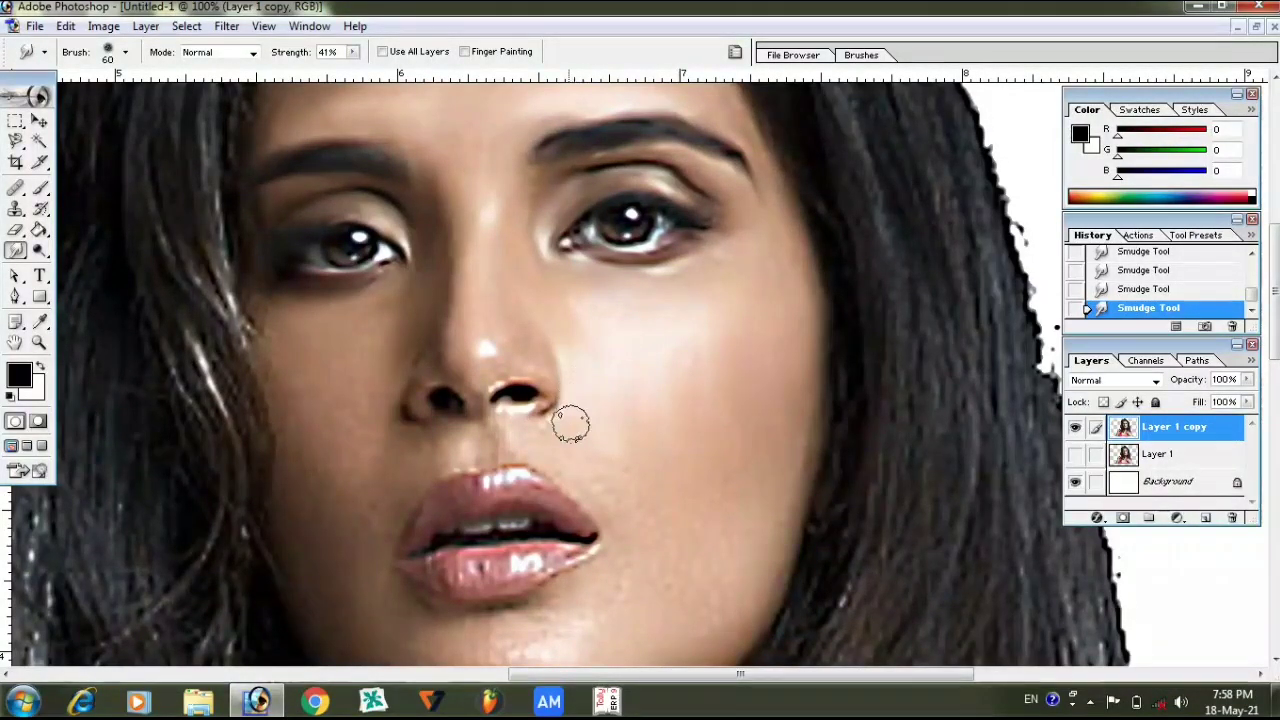
scroll(690, 518, down, 2)
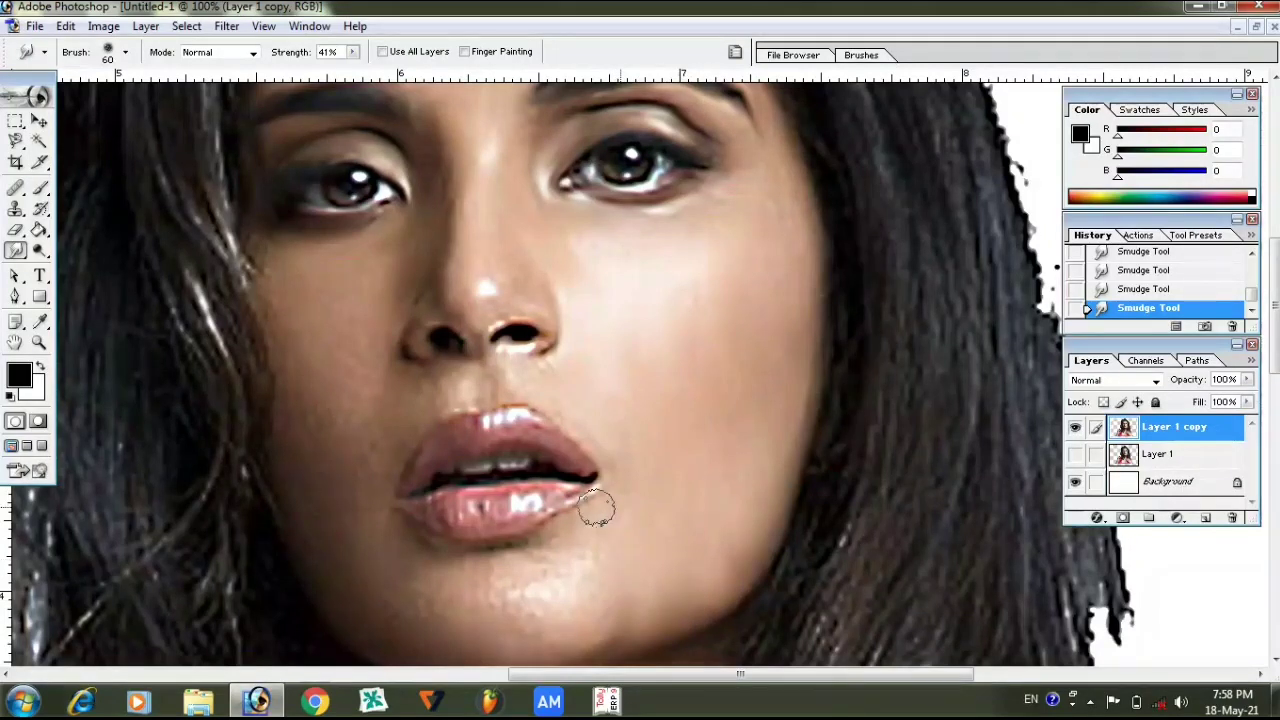
key(ctrl+plus)
key(ctrl+plus)
scroll(600, 506, left, 2)
scroll(600, 506, left, 3)
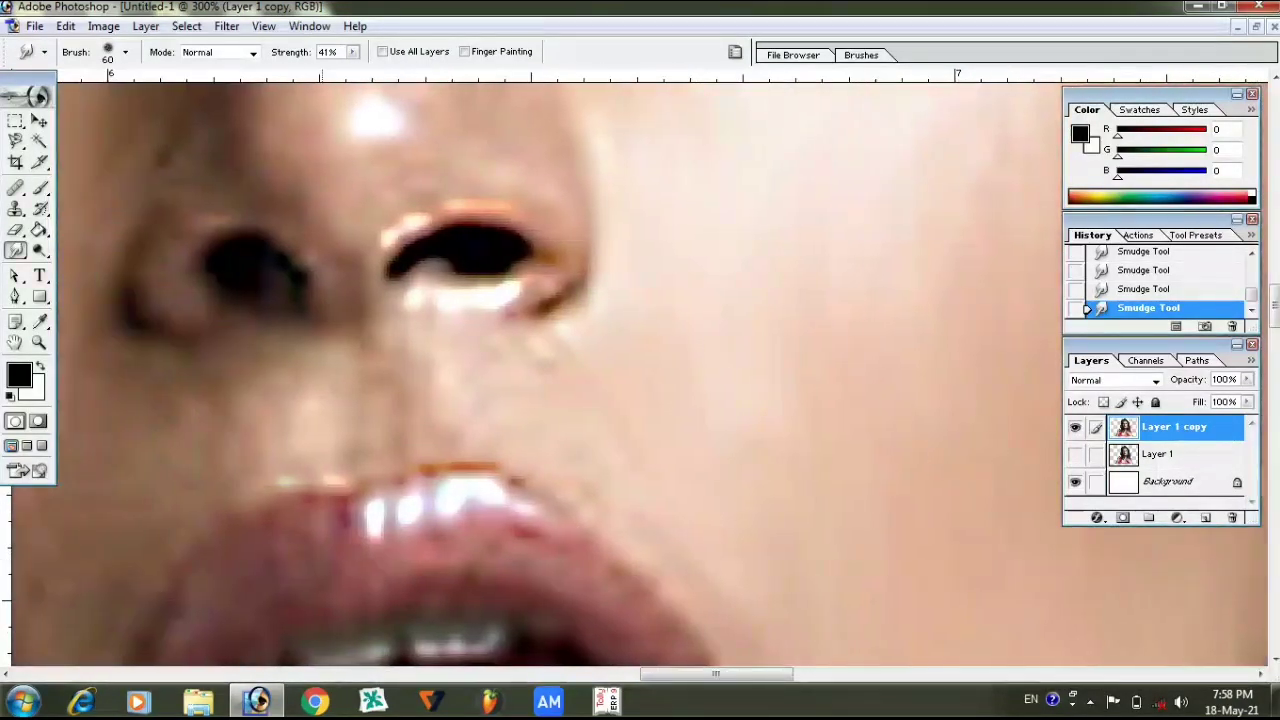
scroll(255, 345, left, 3)
scroll(255, 345, left, 2)
scroll(255, 345, left, 1)
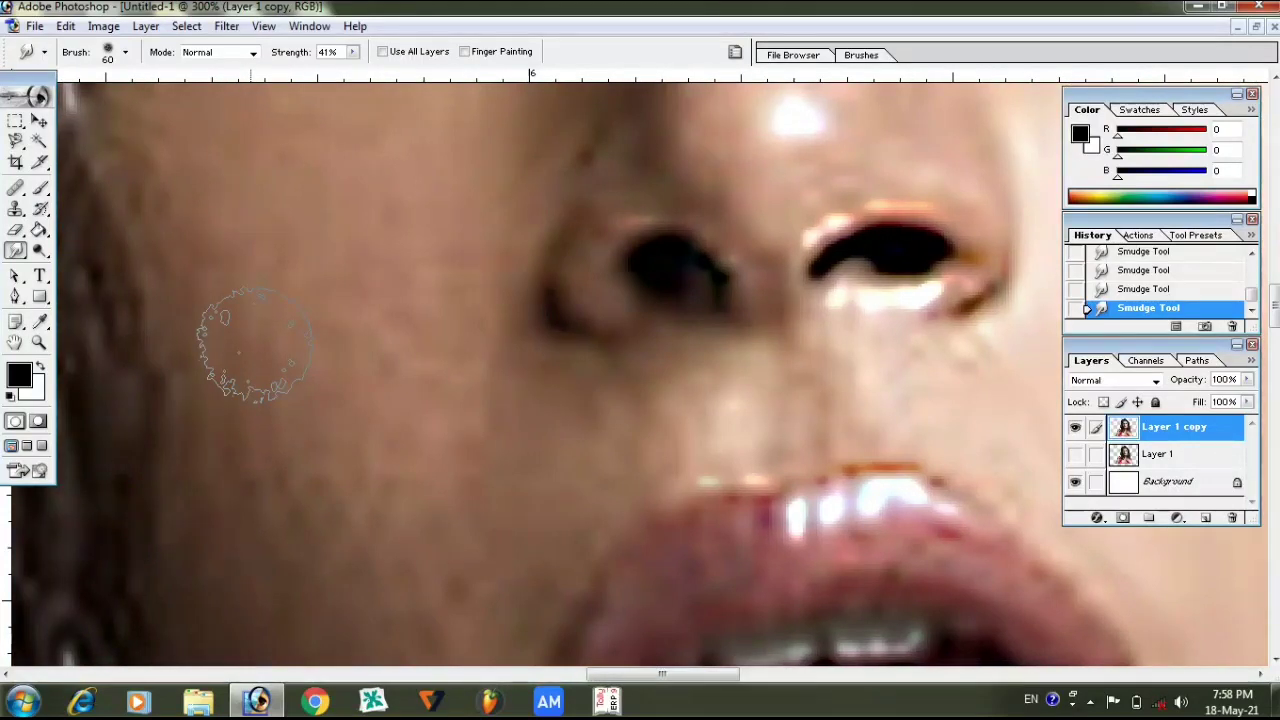
key(ctrl+minus)
key(ctrl+minus)
key(ctrl+minus)
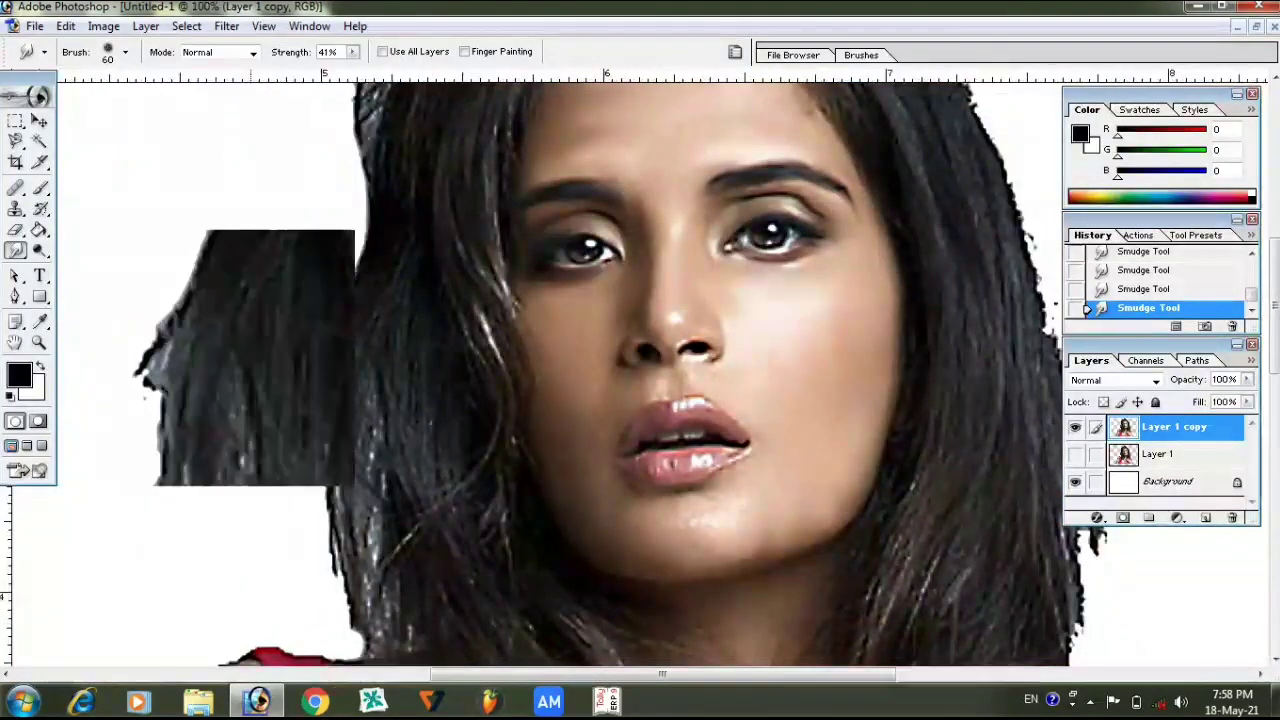
key(ctrl+plus)
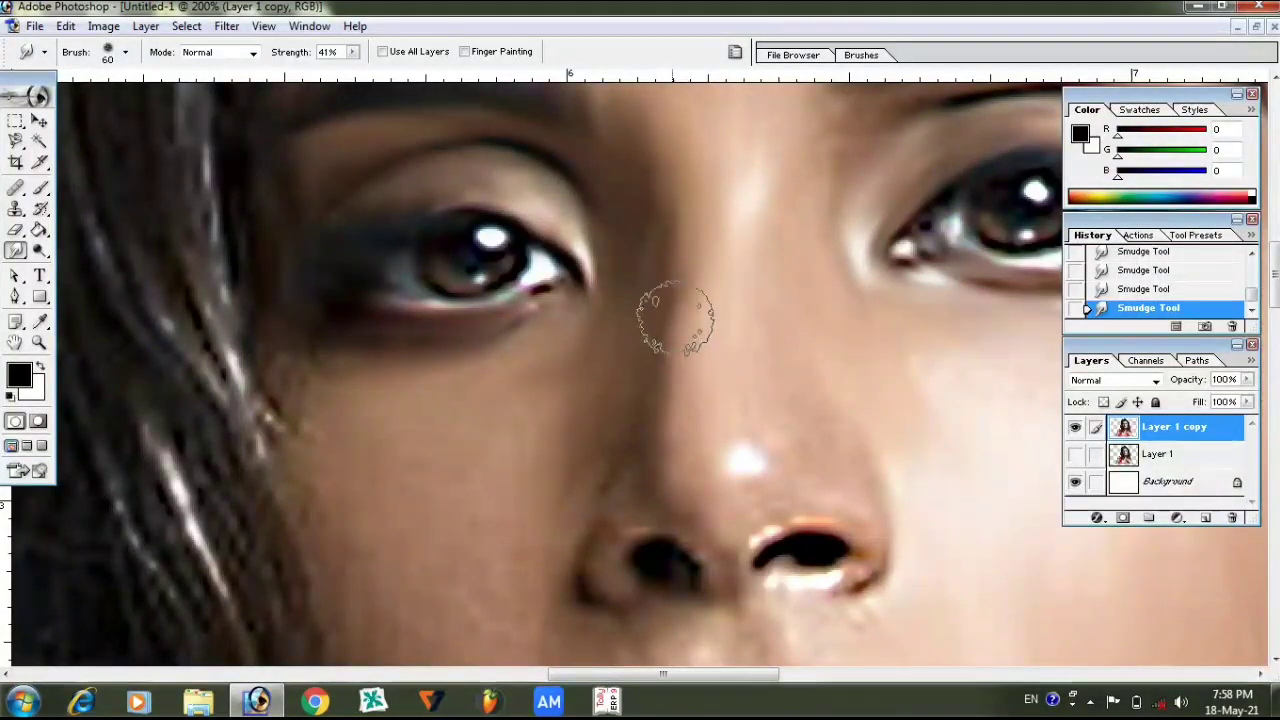
mouse_move(666, 418)
mouse_down()
mouse_move(755, 475)
mouse_move(766, 349)
mouse_up()
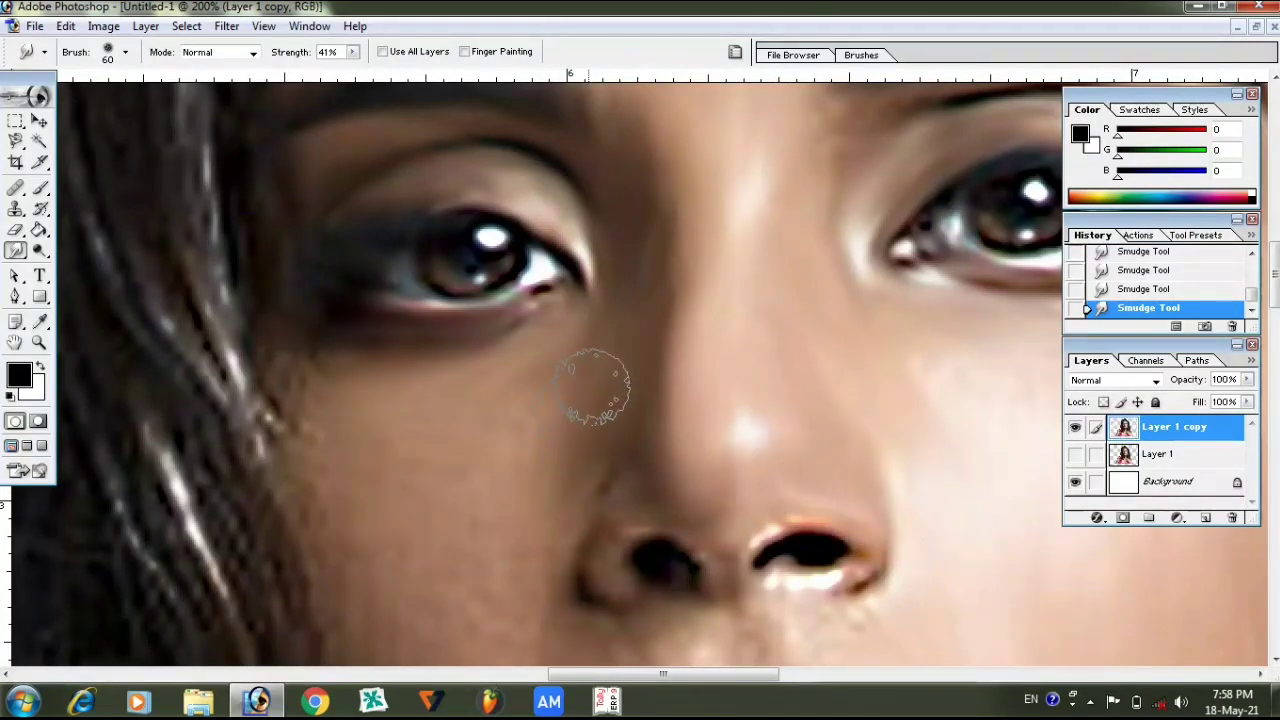
mouse_move(622, 542)
mouse_down()
mouse_move(730, 570)
mouse_move(765, 530)
mouse_move(812, 562)
mouse_up()
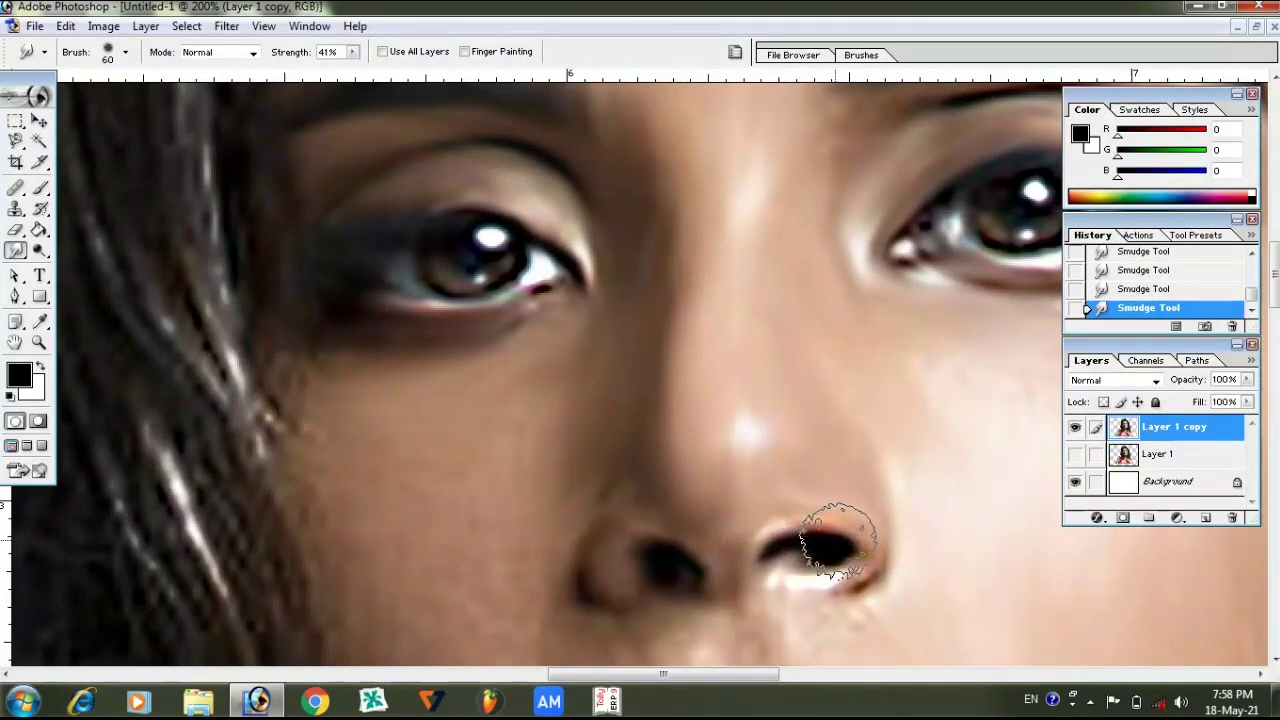
Smooth the skin between the nose and upper lip and beside the lip corner.
scroll(793, 521, down, 2)
scroll(793, 521, down, 1)
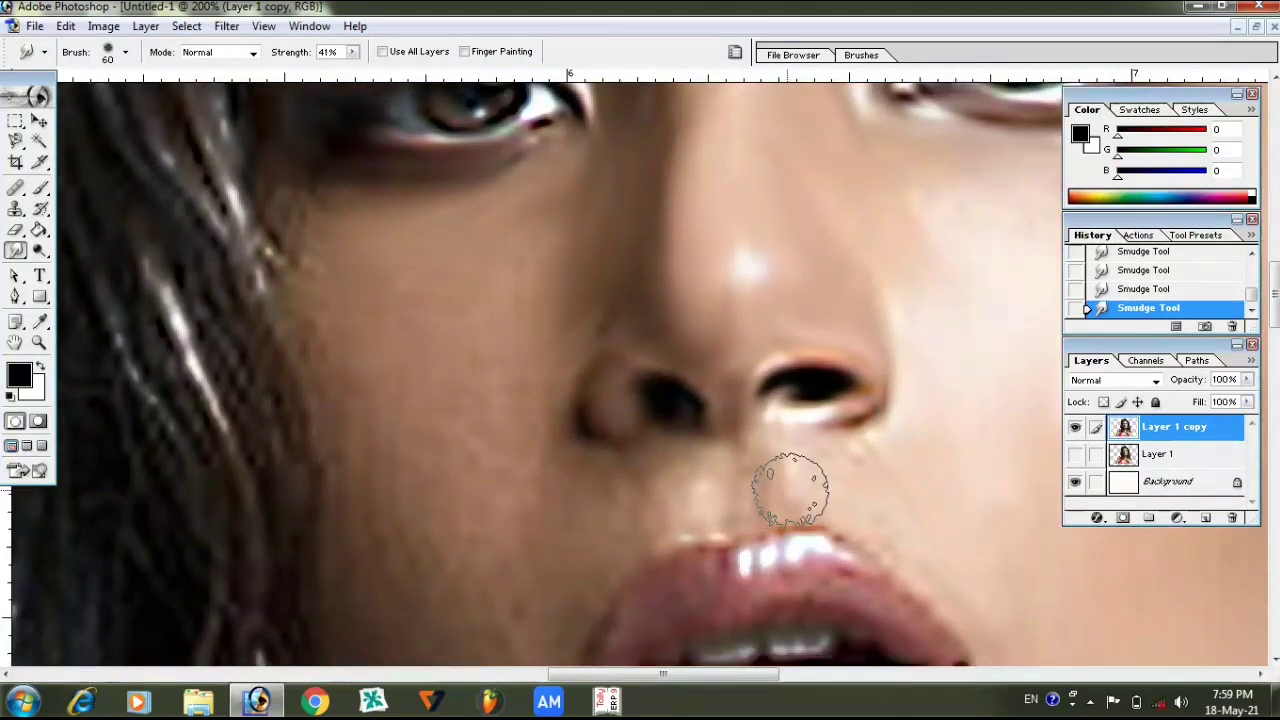
scroll(837, 465, down, 2)
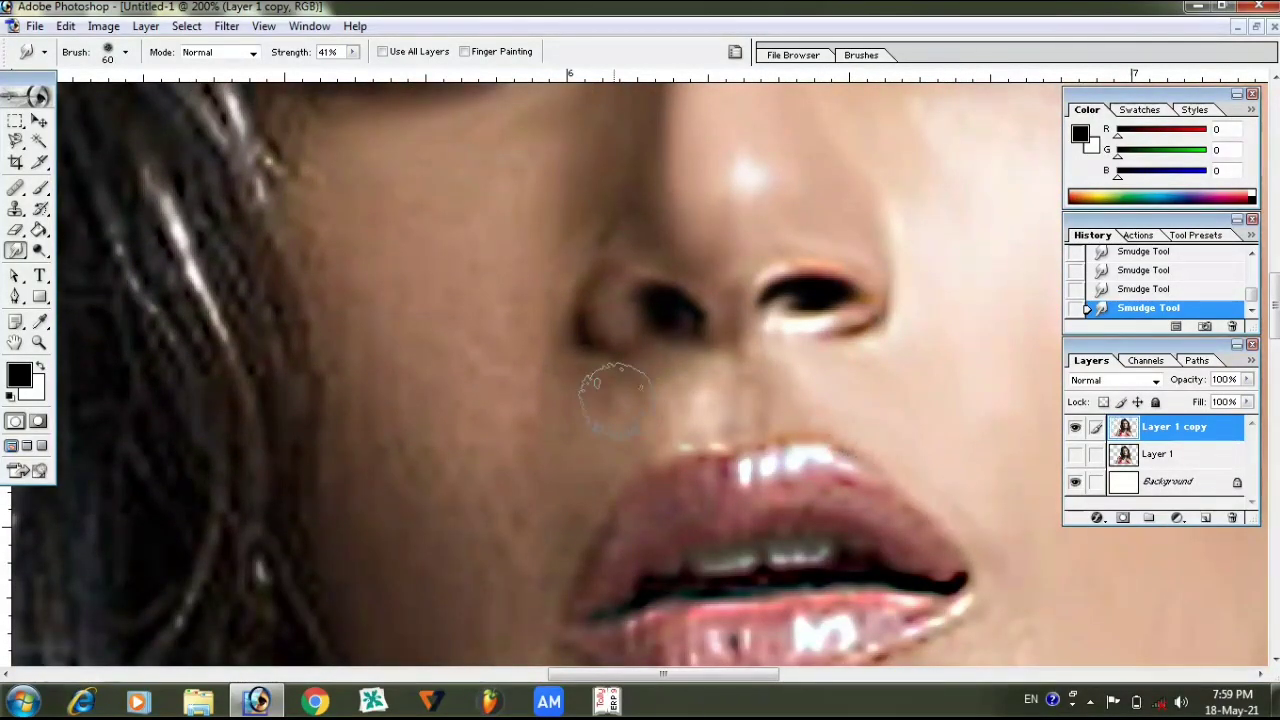
drag(751, 394, 737, 400)
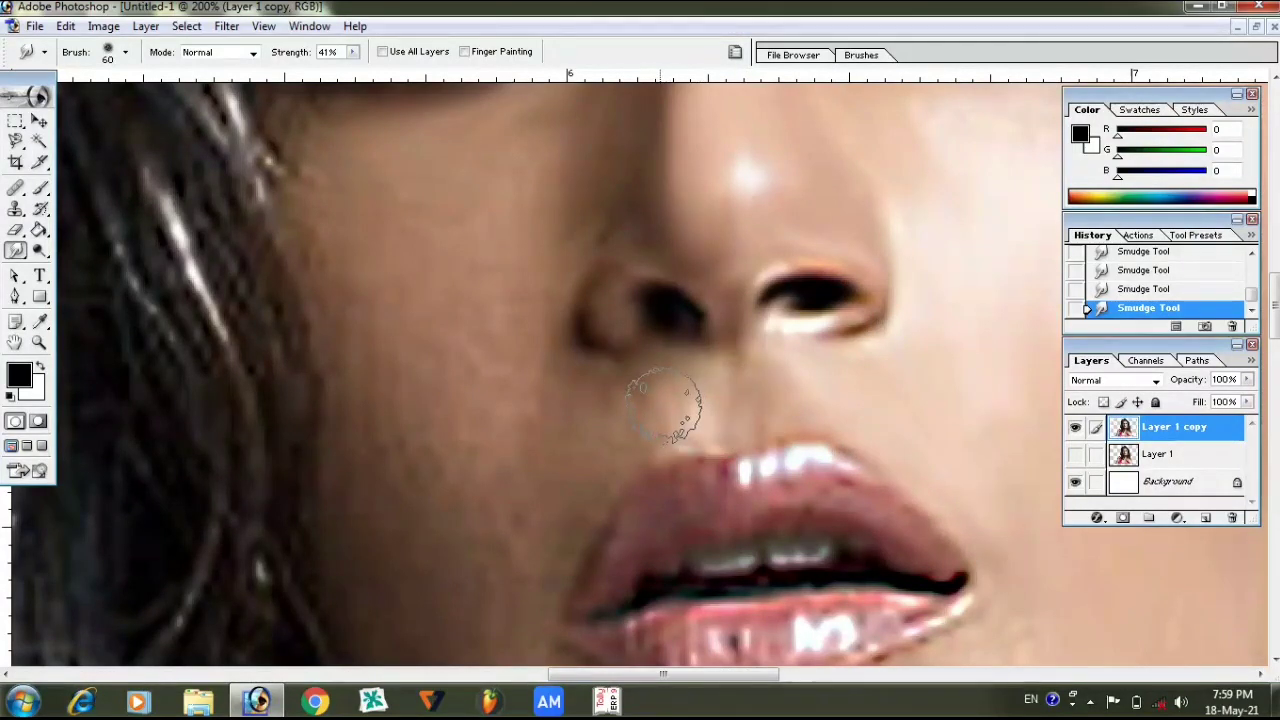
drag(544, 567, 560, 480)
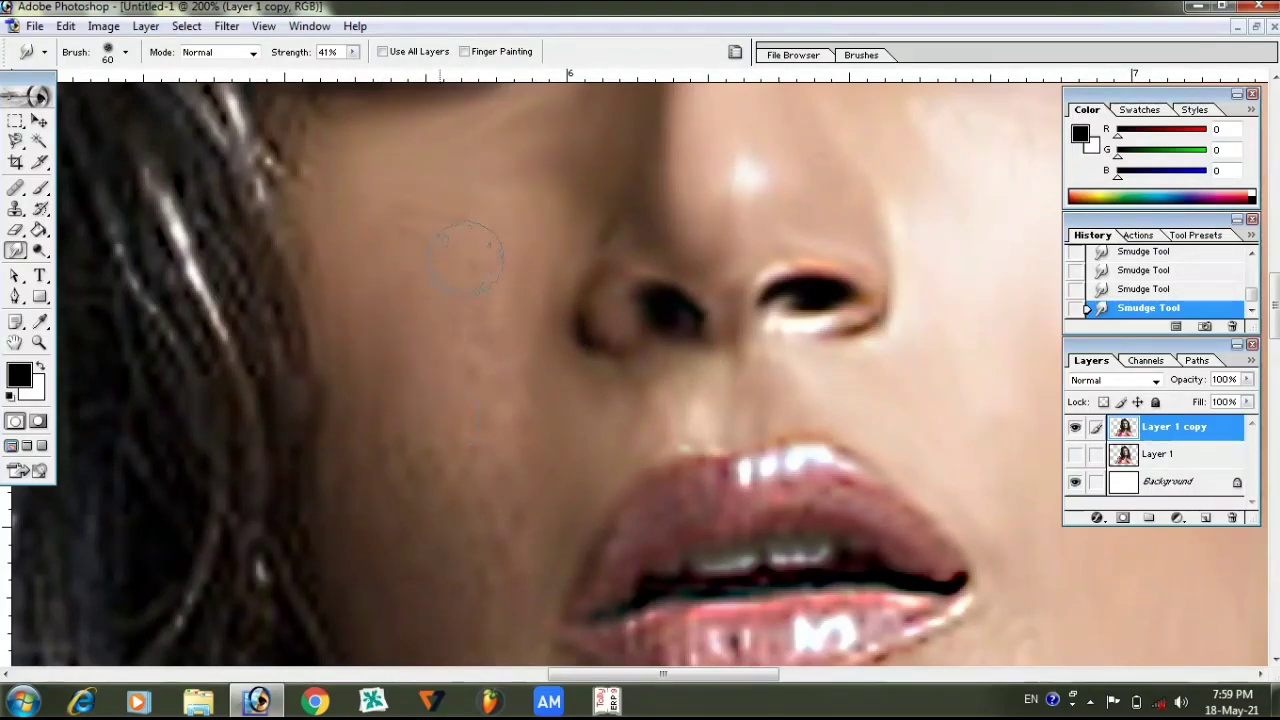
scroll(500, 497, down, 2)
scroll(500, 497, down, 2)
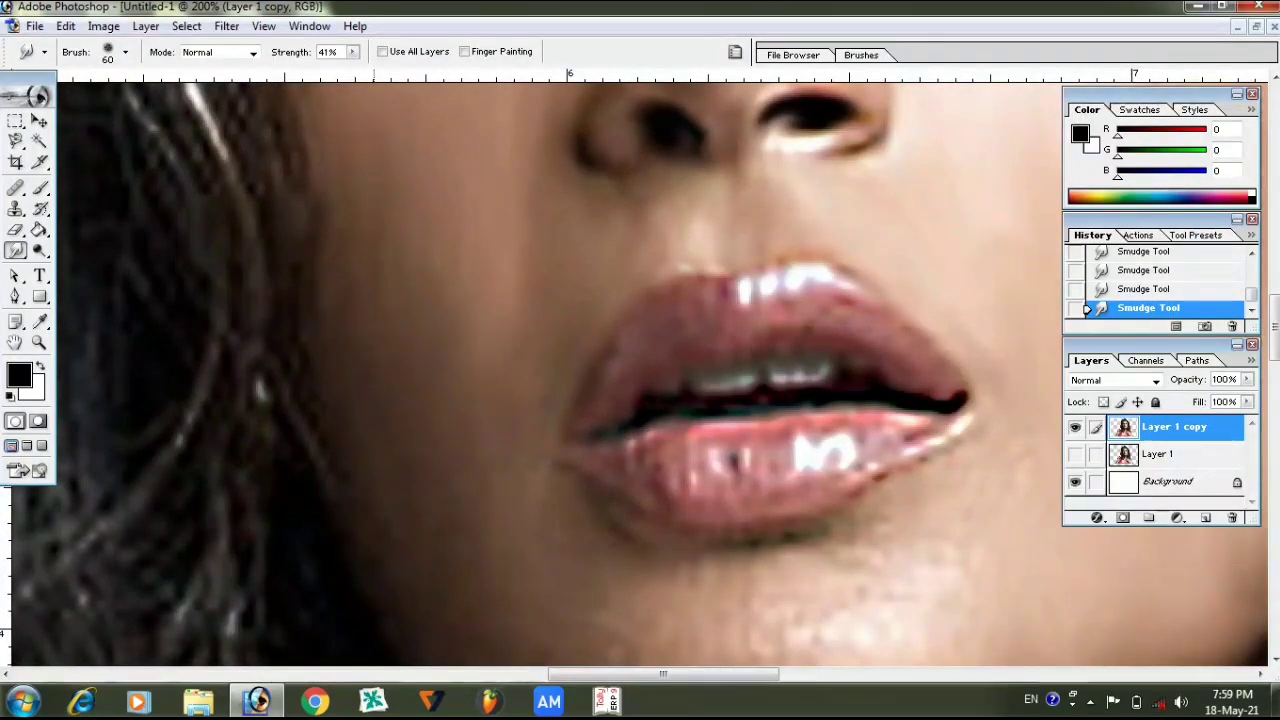
Smudge the glossy upper-lip highlight smooth with the 41% strength Smudge tool.
scroll(425, 460, down, 2)
scroll(425, 460, down, 2)
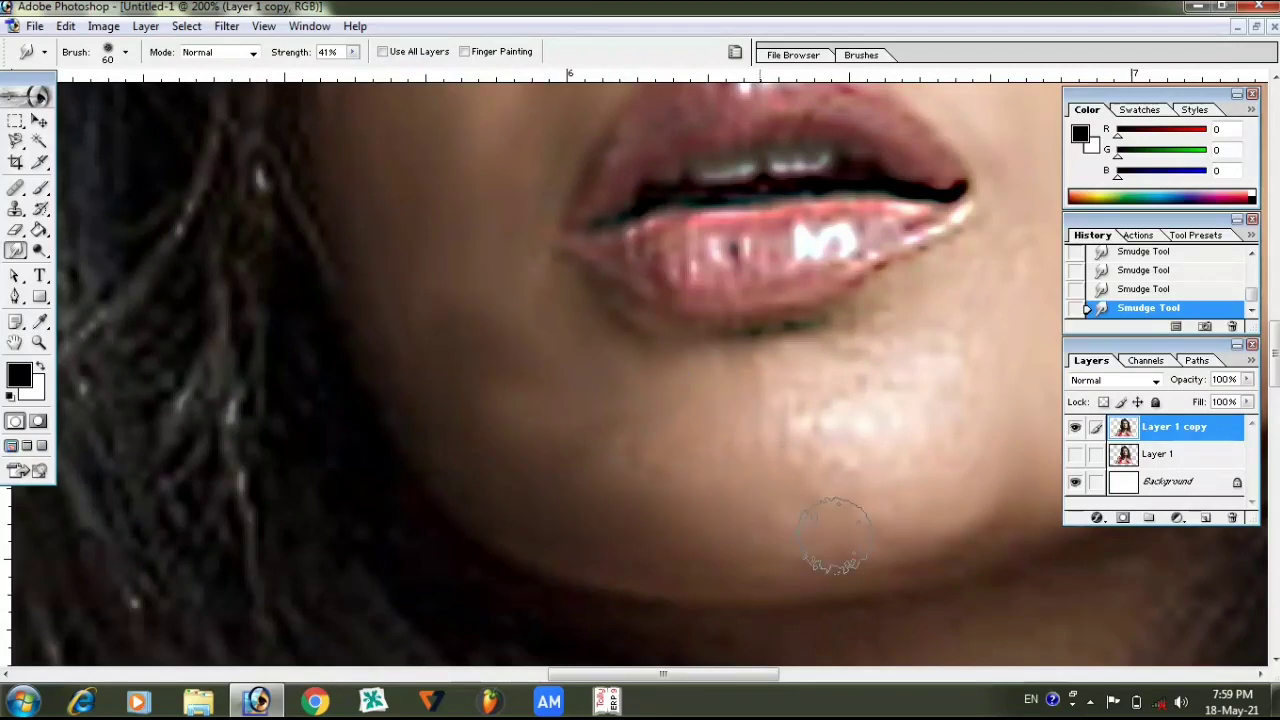
scroll(866, 457, right, 3)
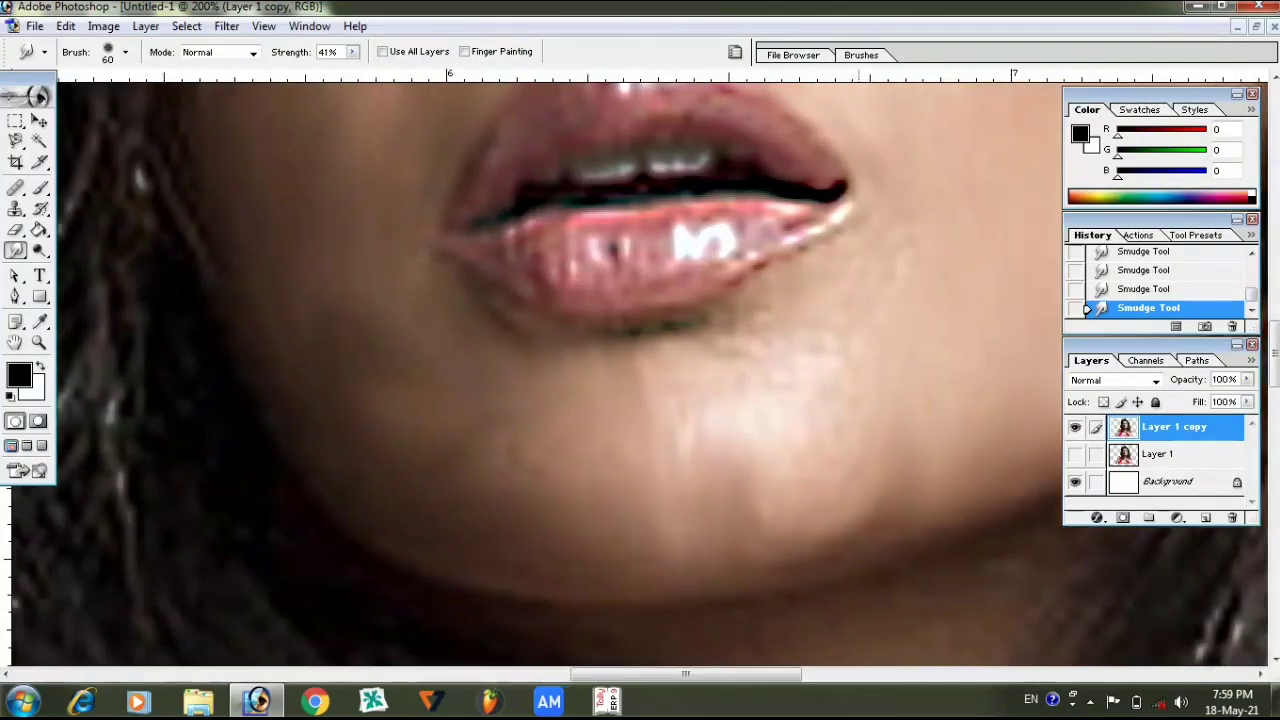
scroll(848, 455, right, 3)
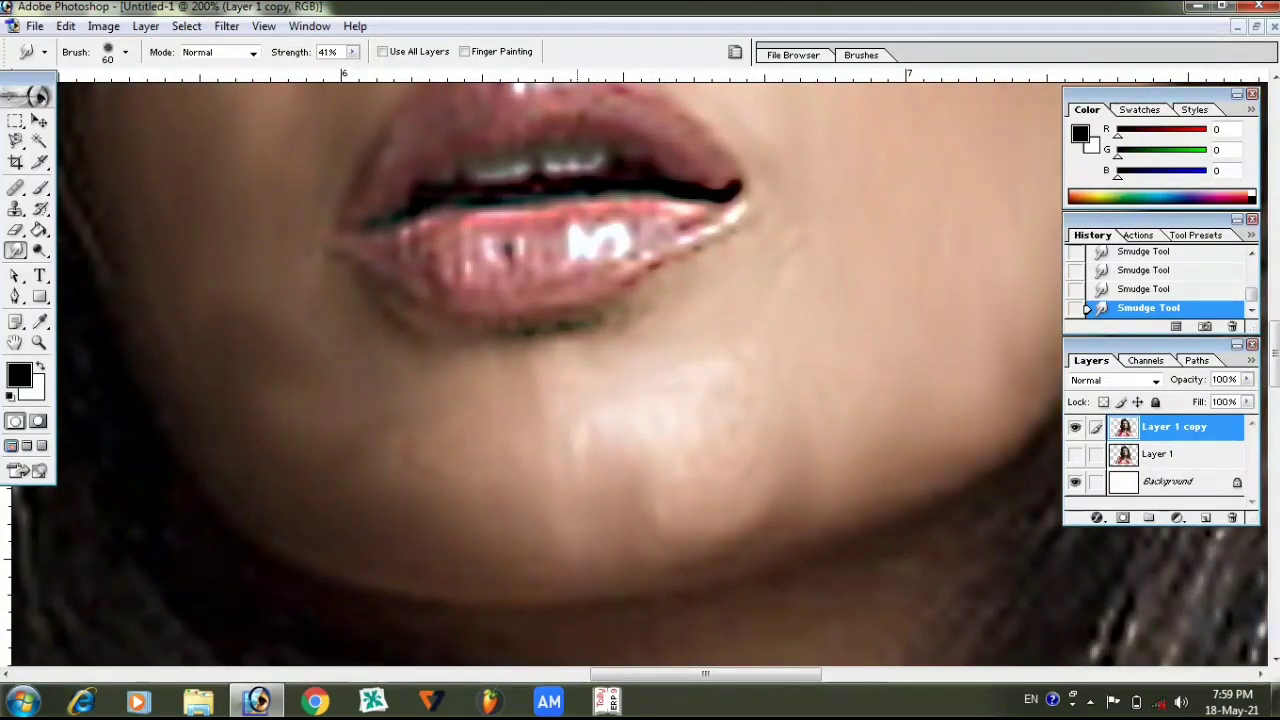
scroll(740, 470, up, 4)
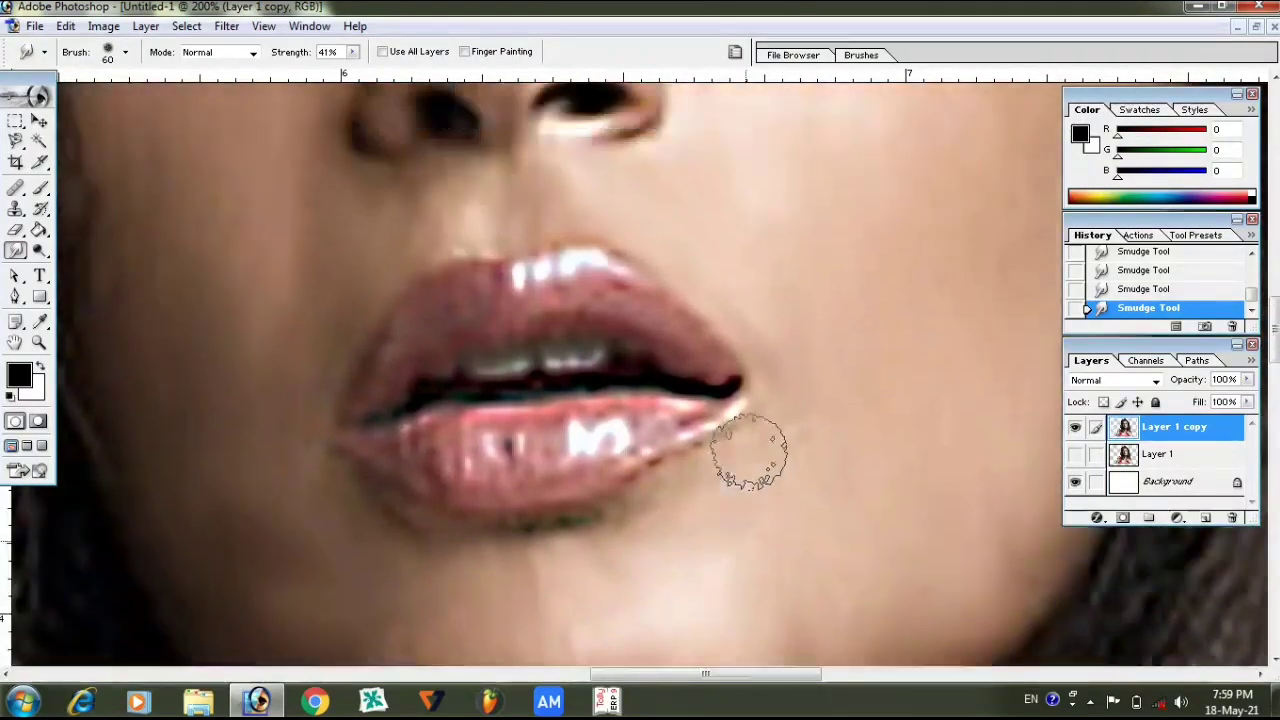
scroll(743, 449, up, 4)
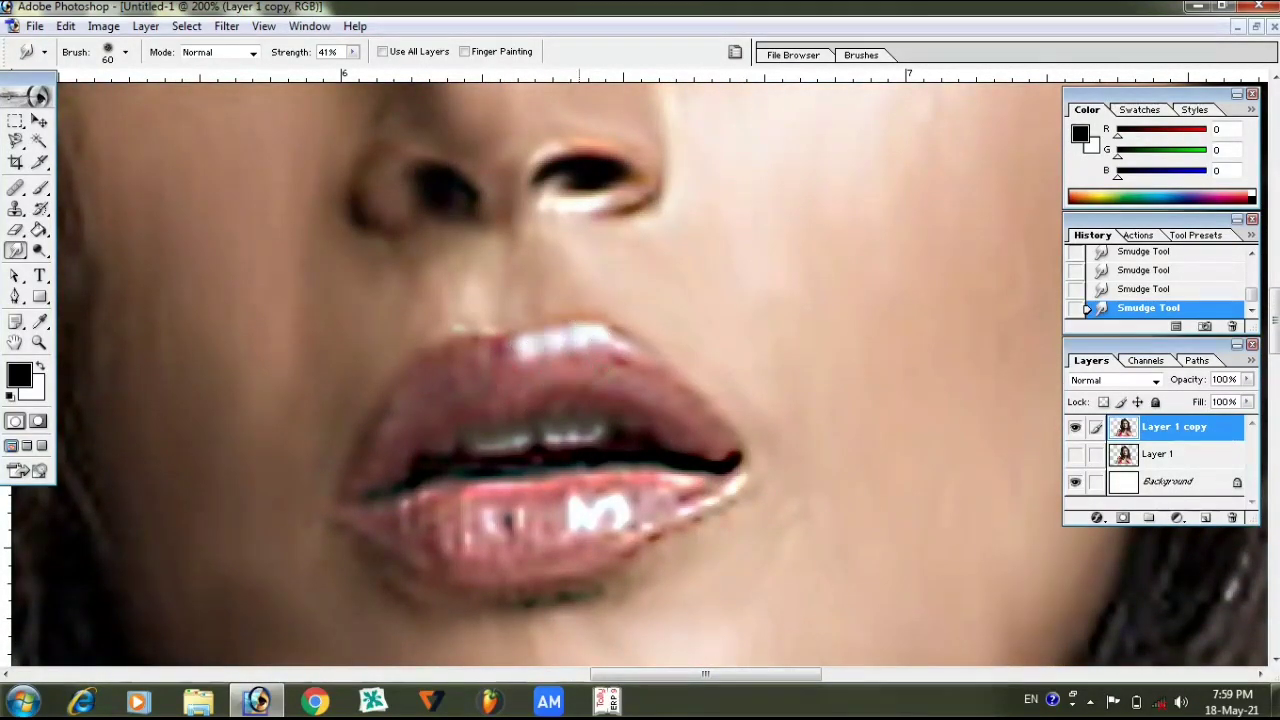
drag(530, 370, 645, 395)
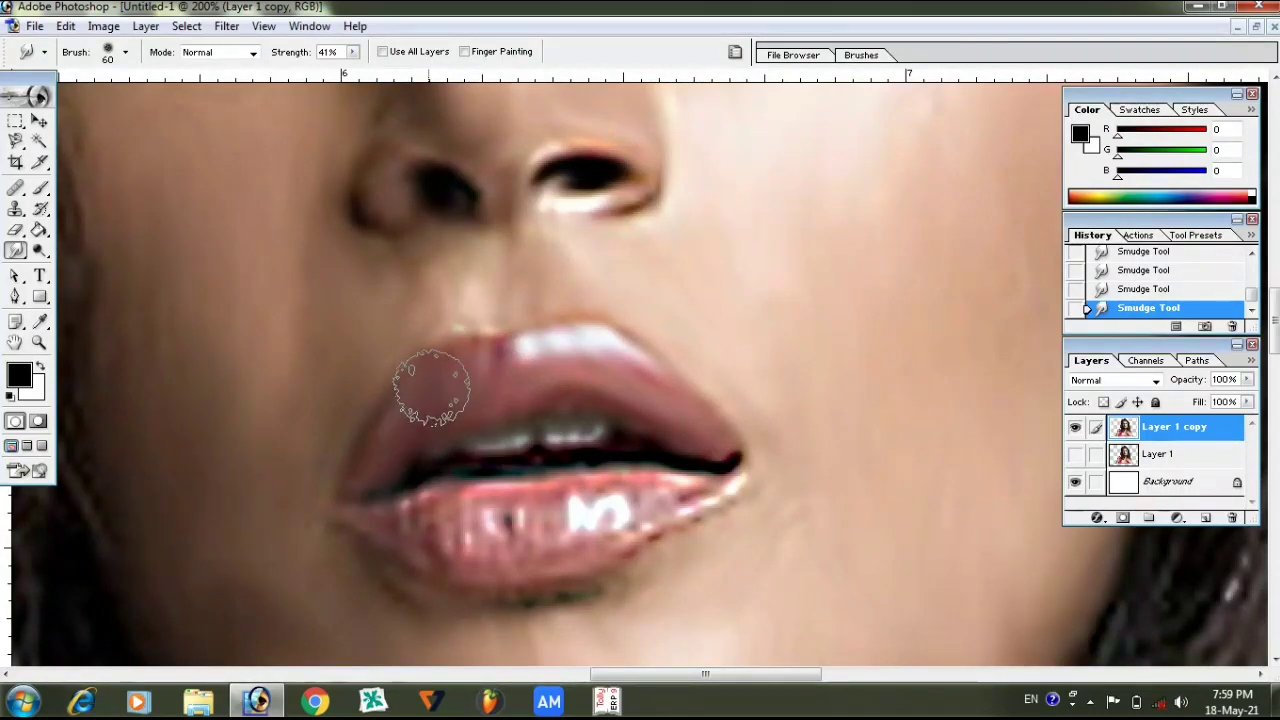
Blend the sparkly lower-lip highlights and soften the teeth between the lips.
scroll(431, 388, down, 2)
drag(387, 421, 428, 435)
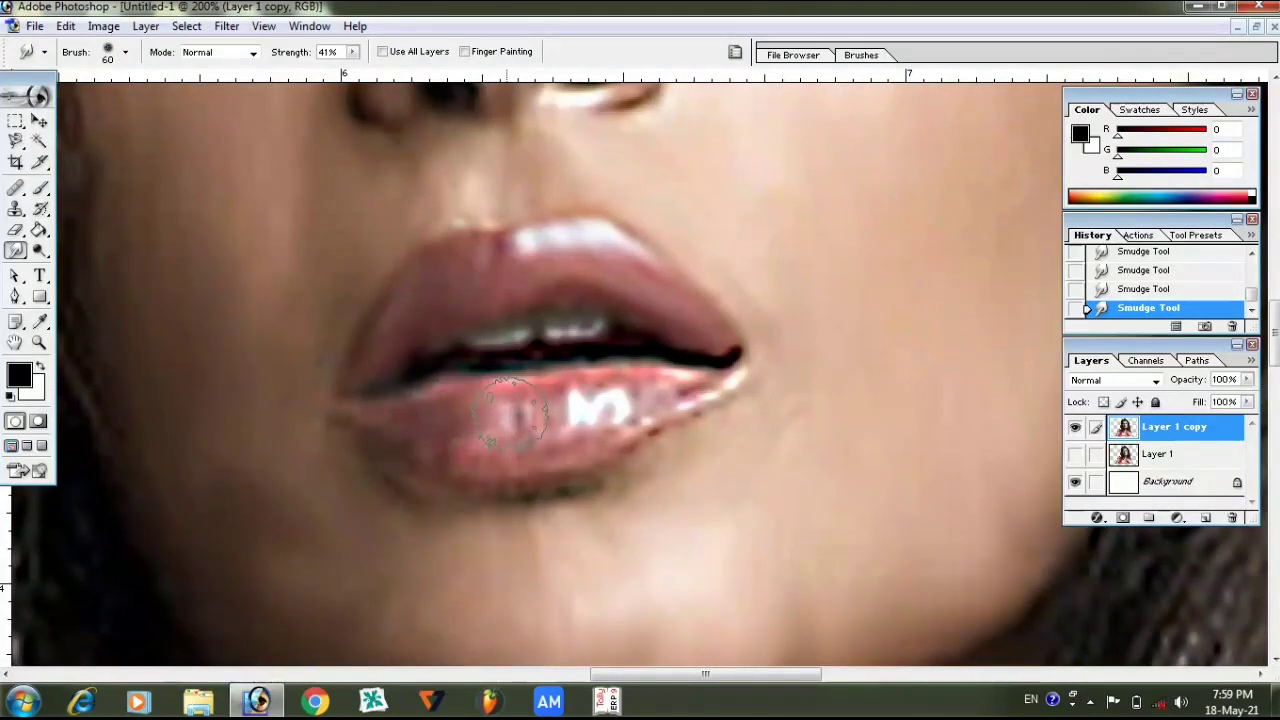
drag(570, 420, 718, 383)
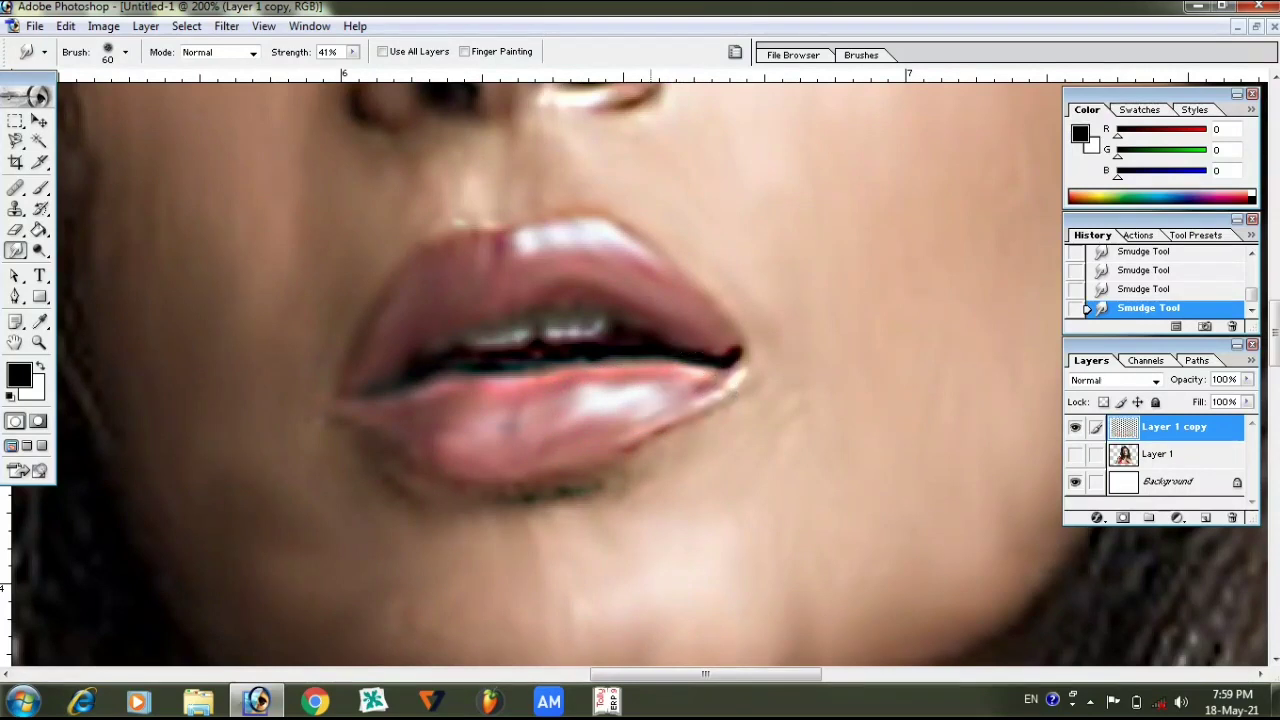
click(568, 333)
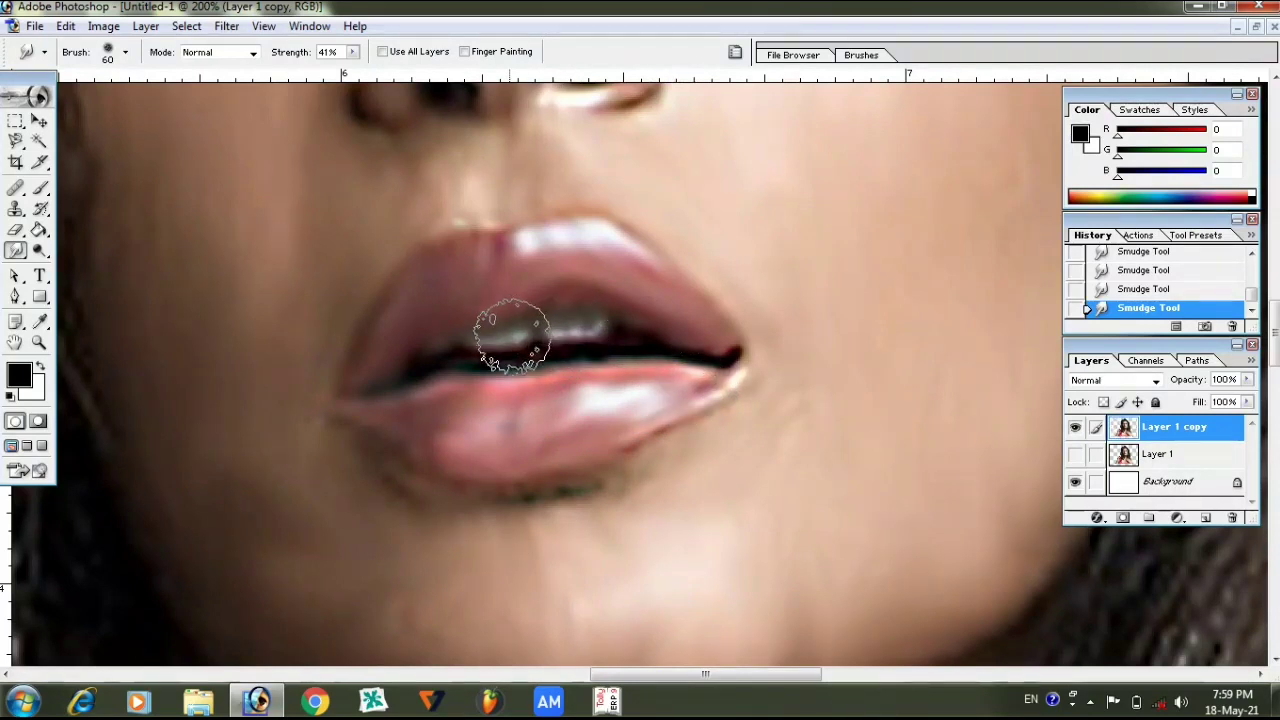
Zoom to 200% on the forehead and smudge the hair strands along the hairline.
key(ctrl+minus)
key(ctrl+minus)
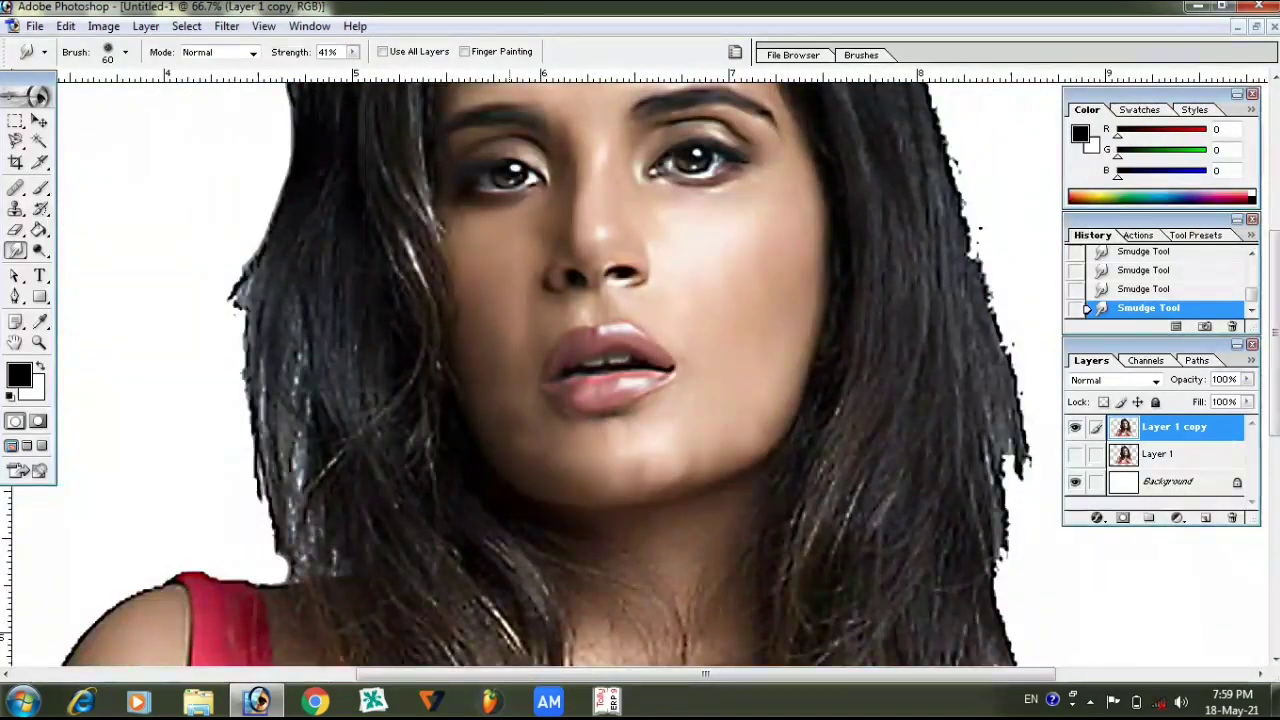
key(ctrl+minus)
key(ctrl+minus)
key(ctrl+plus)
key(ctrl+plus)
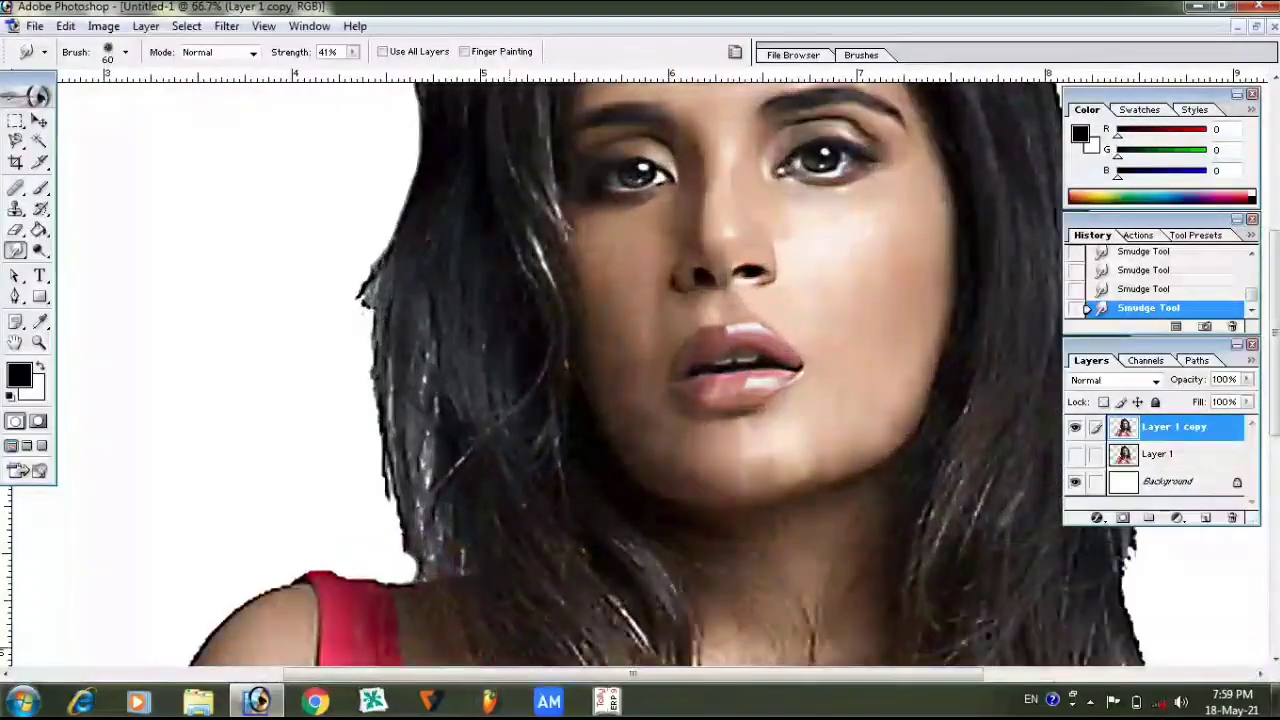
scroll(510, 336, up, 5)
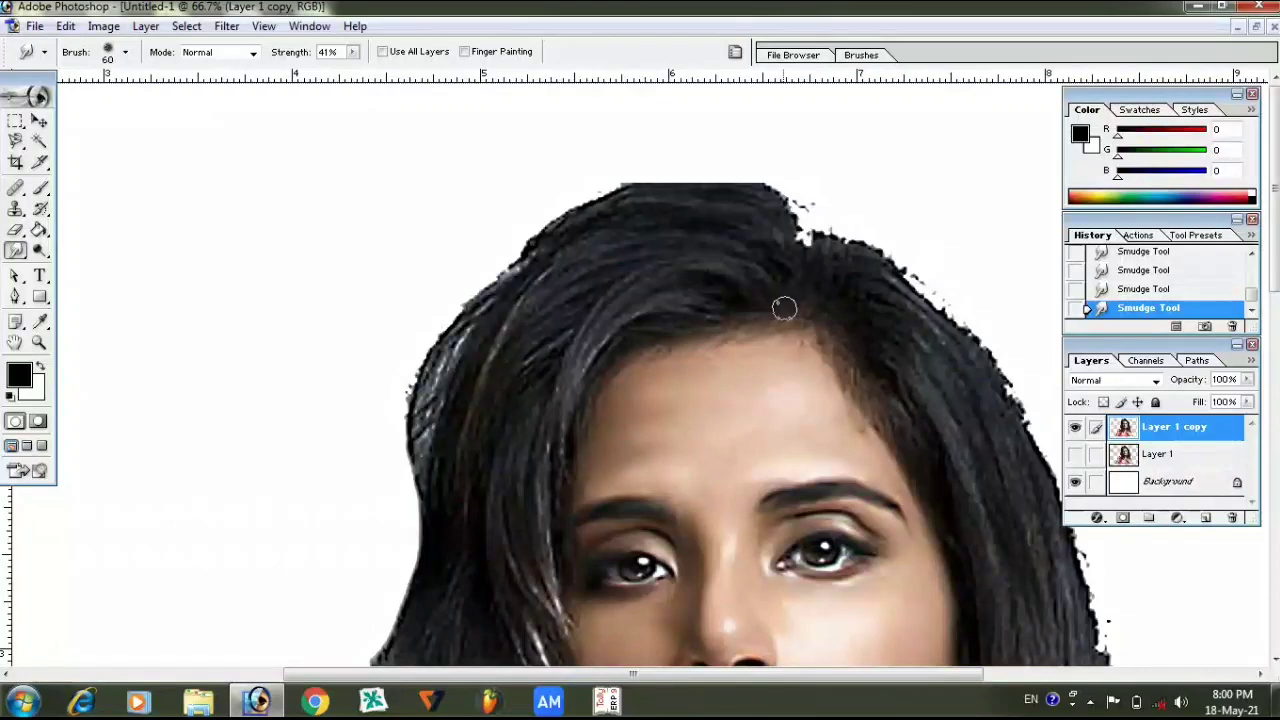
key(ctrl+plus)
key(ctrl+plus)
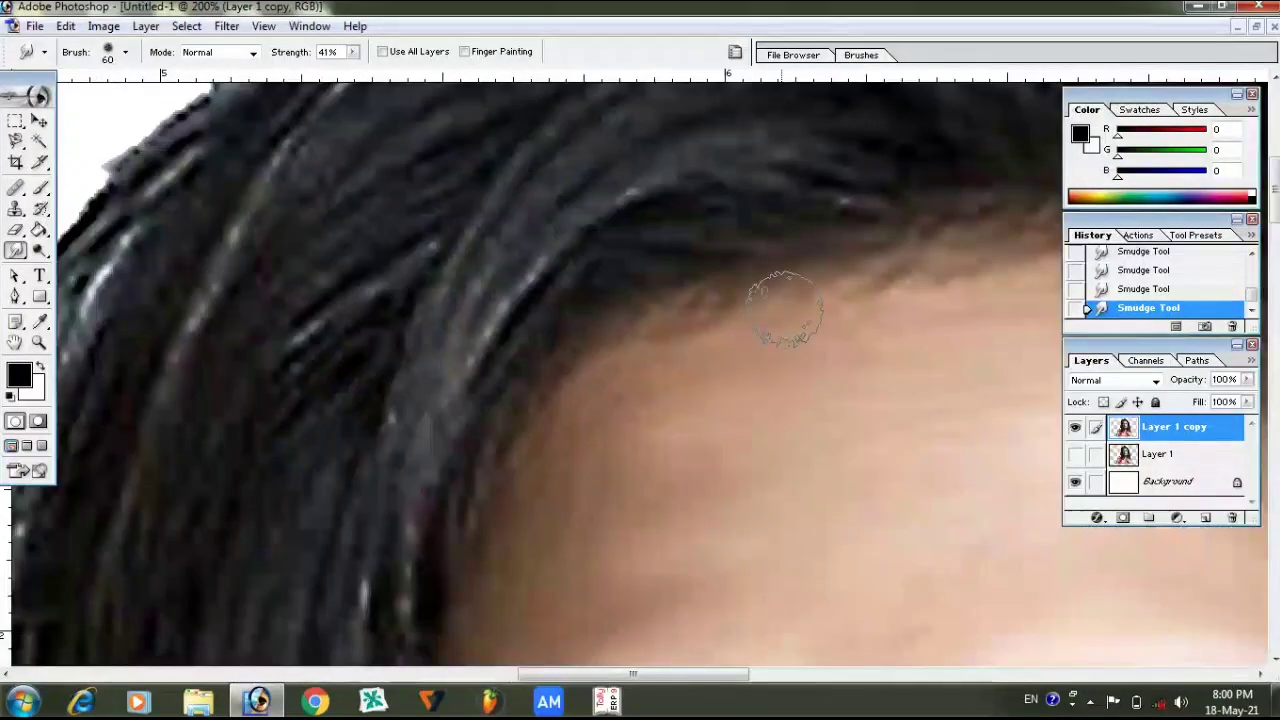
scroll(785, 308, right, 5)
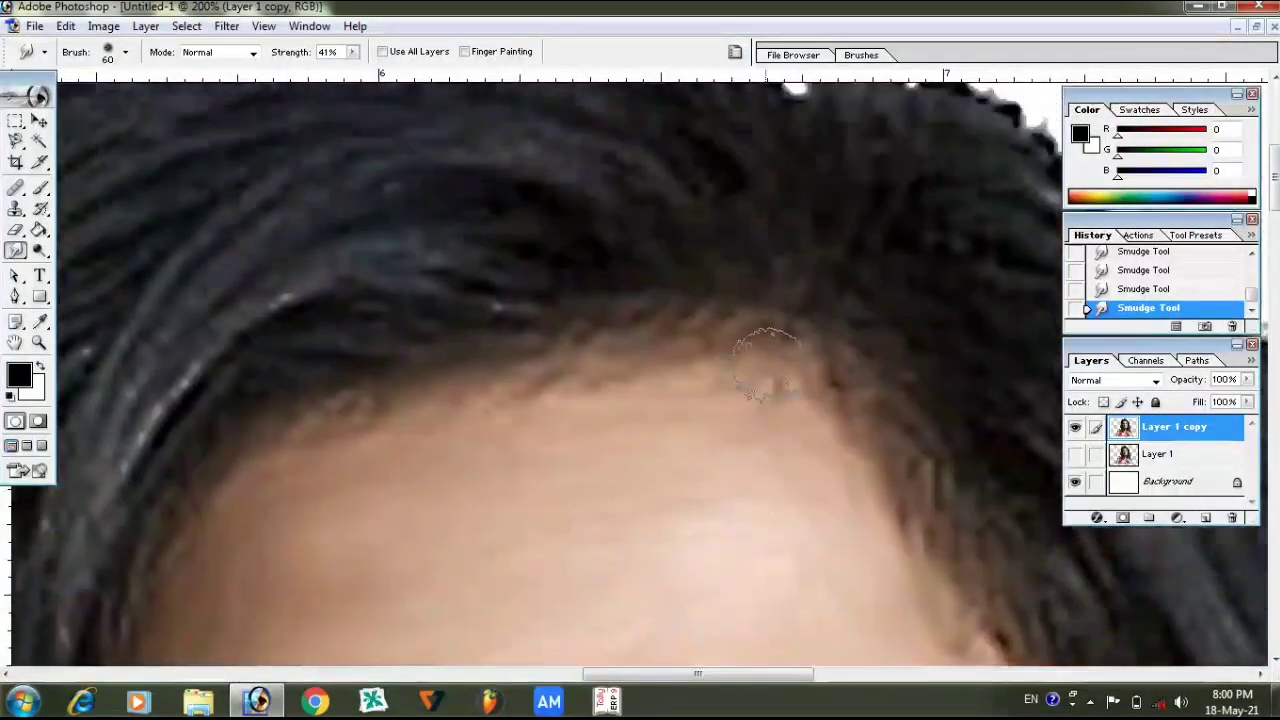
scroll(768, 365, up, 1)
mouse_move(378, 495)
mouse_down()
mouse_move(614, 429)
mouse_move(471, 386)
mouse_move(130, 470)
mouse_move(54, 603)
mouse_up()
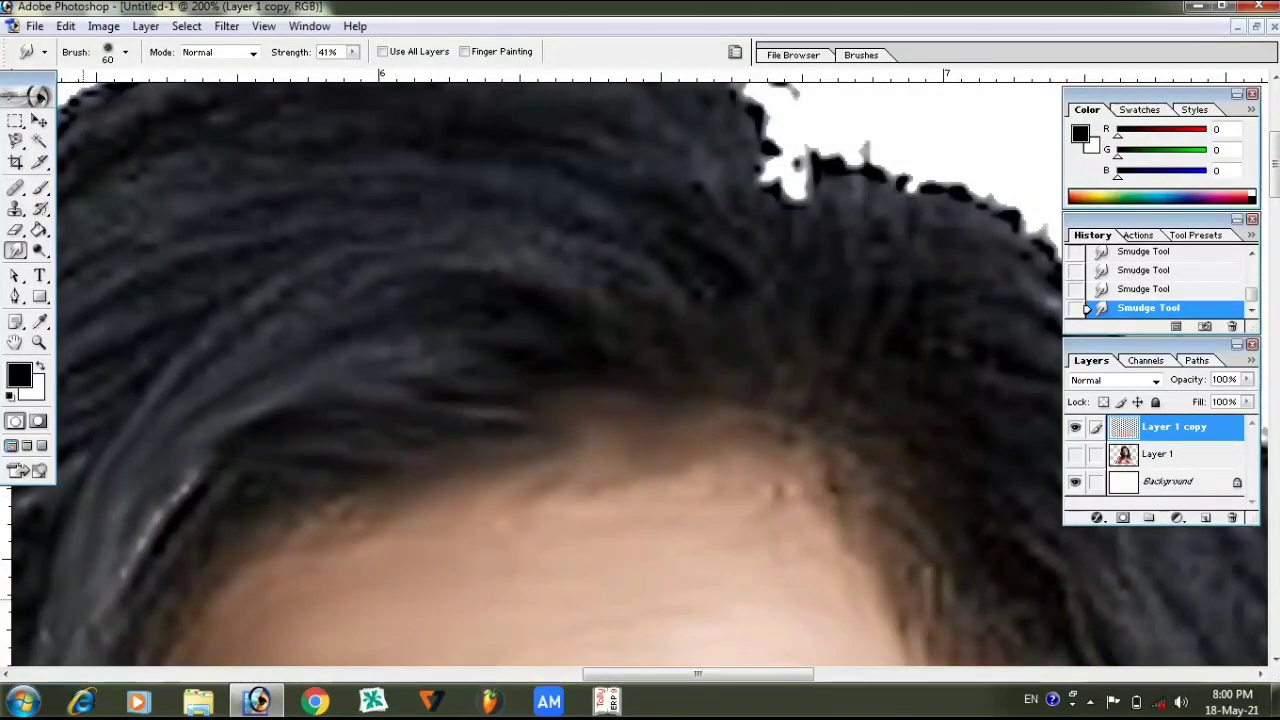
key(ctrl+minus)
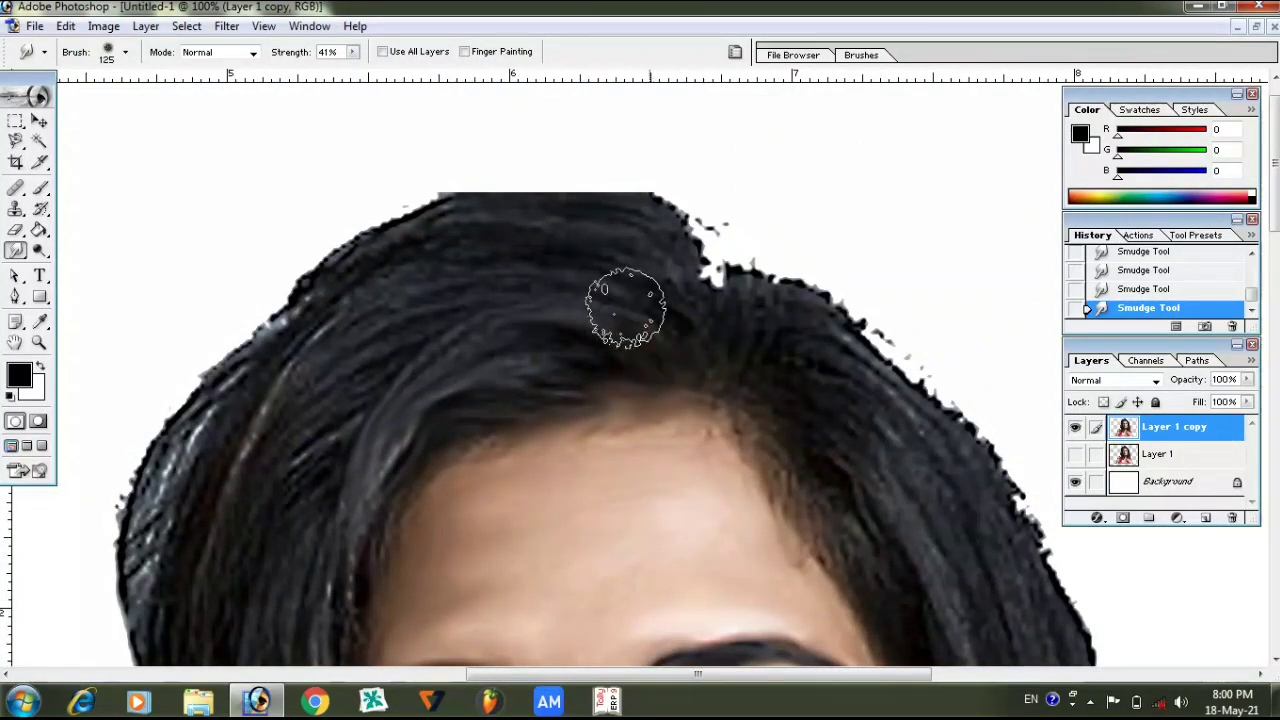
Smudge the crown hair over the white patches and down the temple, then review at 66.7%.
drag(292, 460, 330, 400)
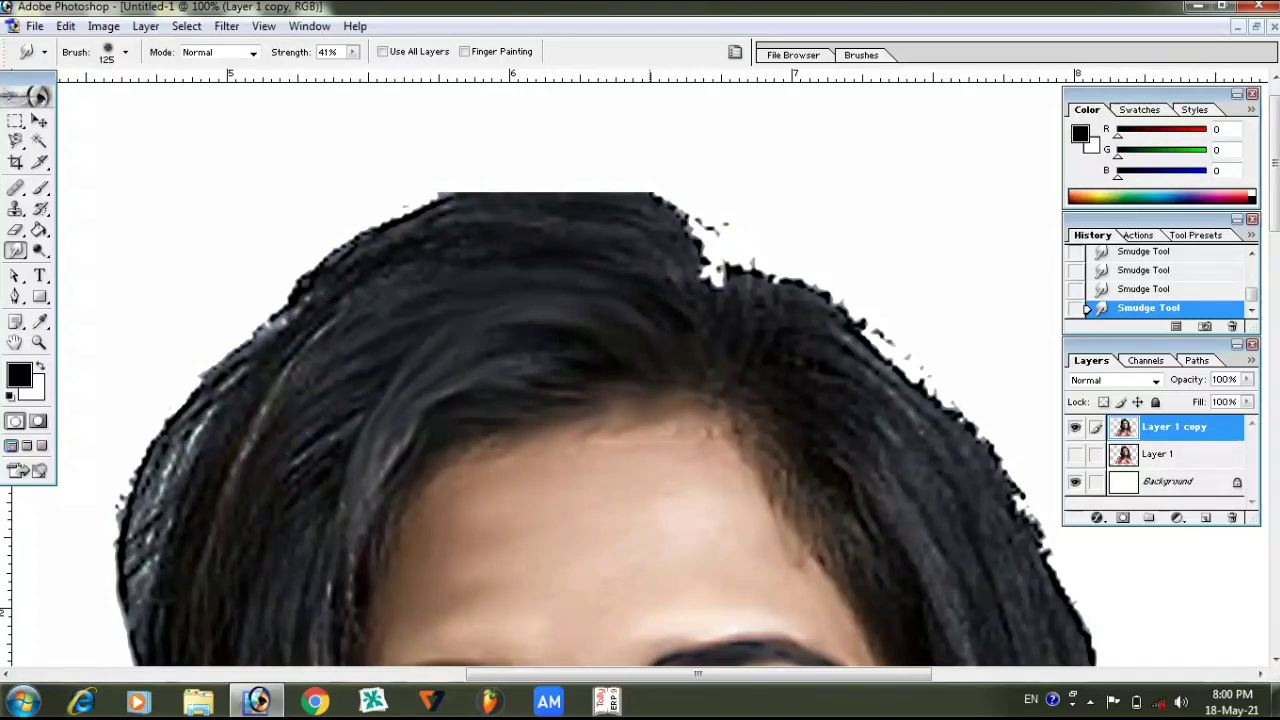
mouse_move(699, 302)
mouse_down()
mouse_move(686, 257)
mouse_move(686, 271)
mouse_move(708, 215)
mouse_move(537, 223)
mouse_move(622, 215)
mouse_move(477, 200)
mouse_move(406, 217)
mouse_move(277, 314)
mouse_move(245, 355)
mouse_move(329, 334)
mouse_move(441, 277)
mouse_up()
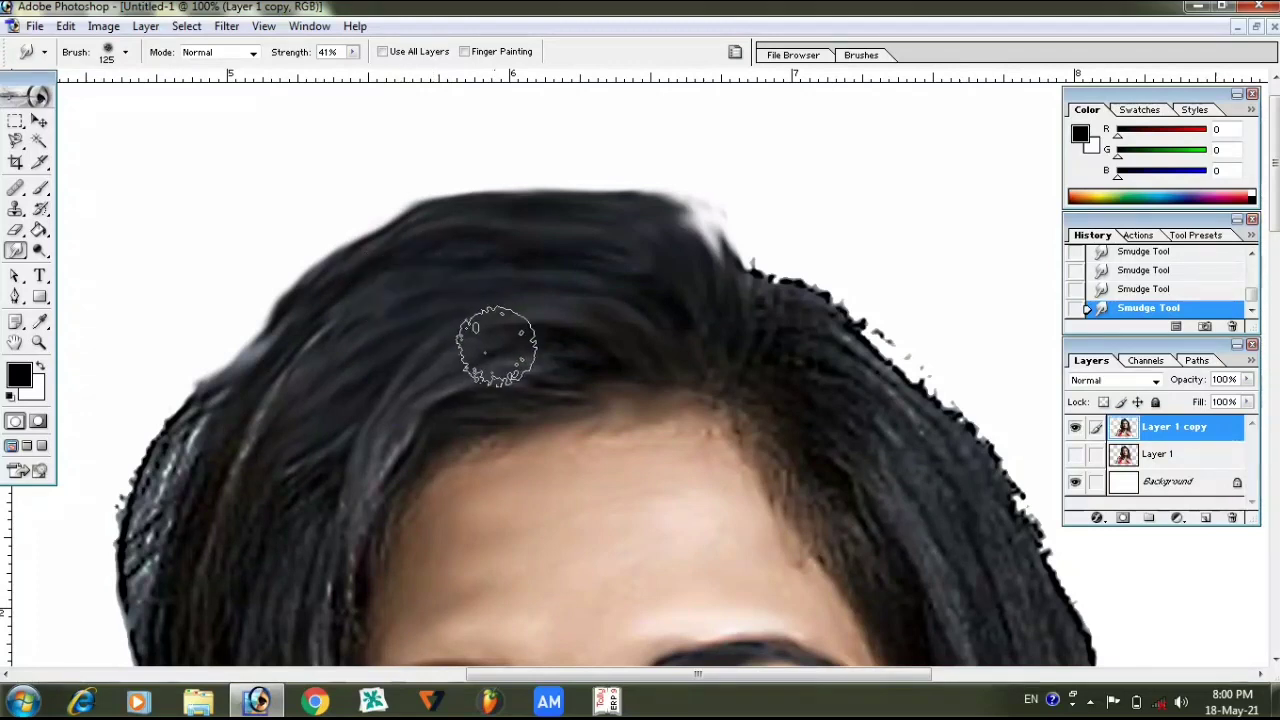
scroll(491, 349, down, 3)
mouse_move(375, 308)
mouse_down()
mouse_move(300, 506)
mouse_move(364, 358)
mouse_move(442, 282)
mouse_move(414, 286)
mouse_move(371, 349)
mouse_move(312, 347)
mouse_up()
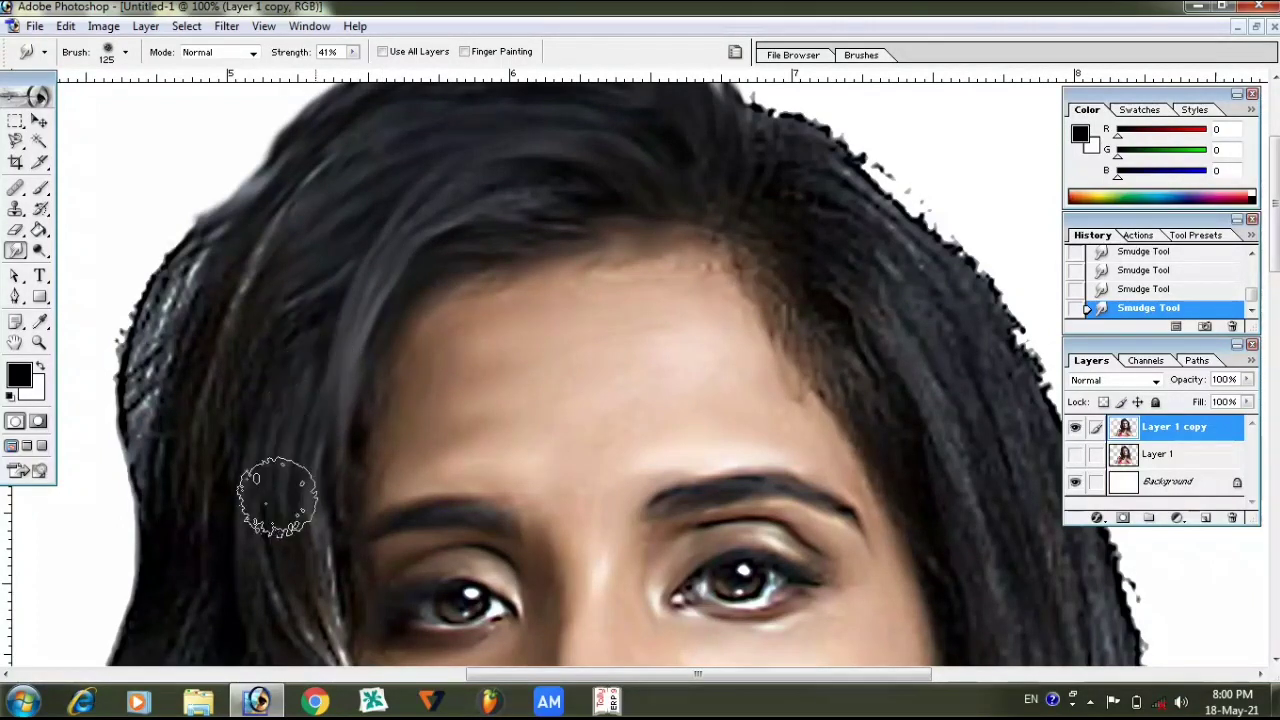
key(ctrl+minus)
key(ctrl+minus)
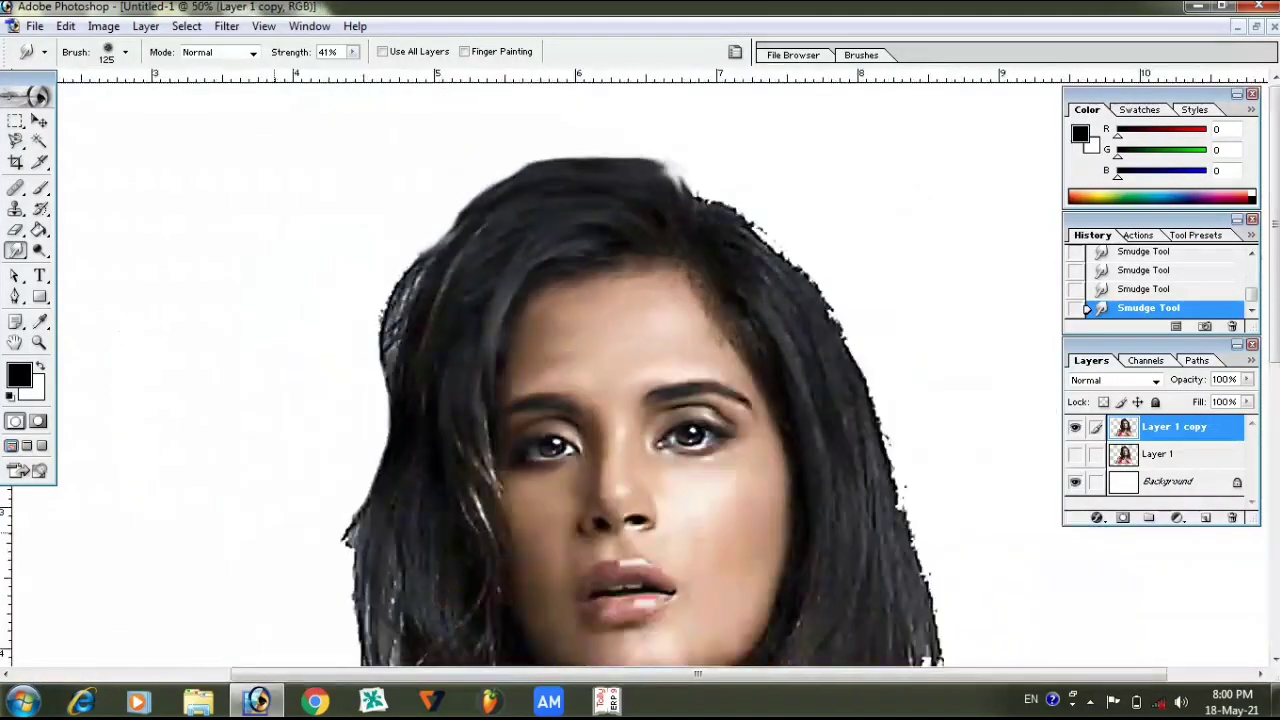
key(ctrl+plus)
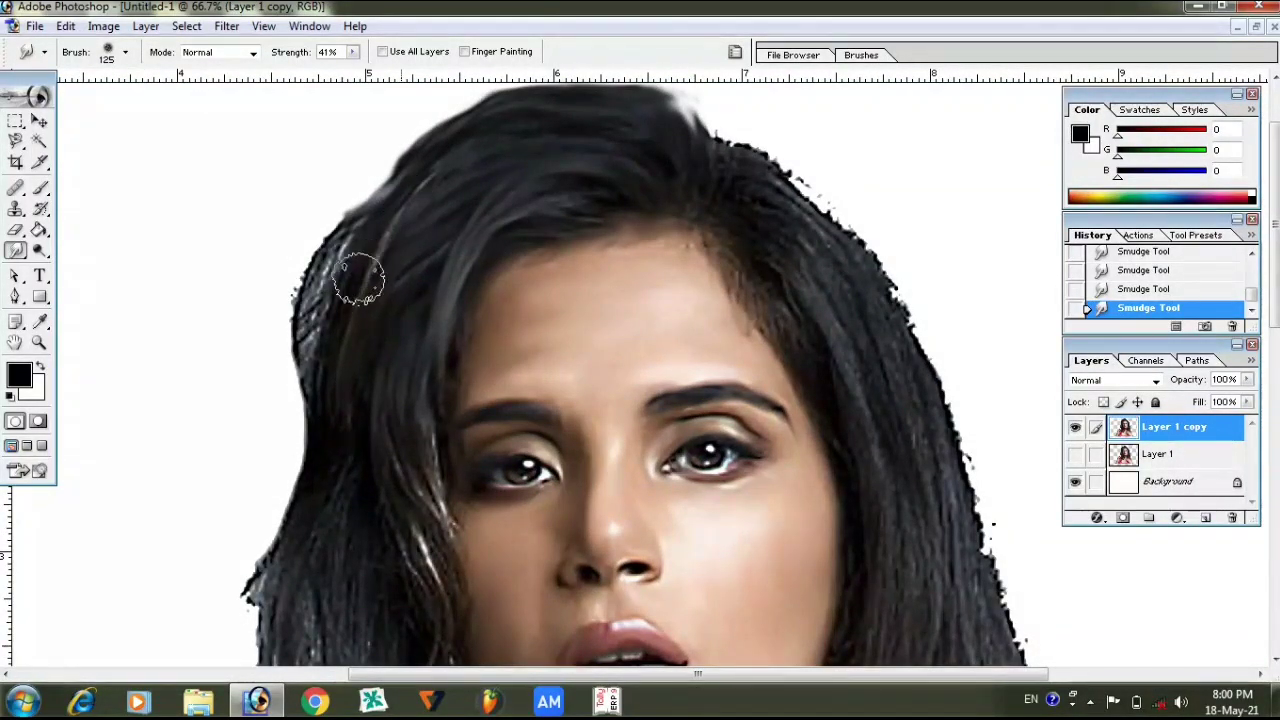
Smooth the left hair edge and the dark strands beside the face.
mouse_move(318, 400)
mouse_down()
mouse_move(340, 250)
mouse_move(274, 349)
mouse_up()
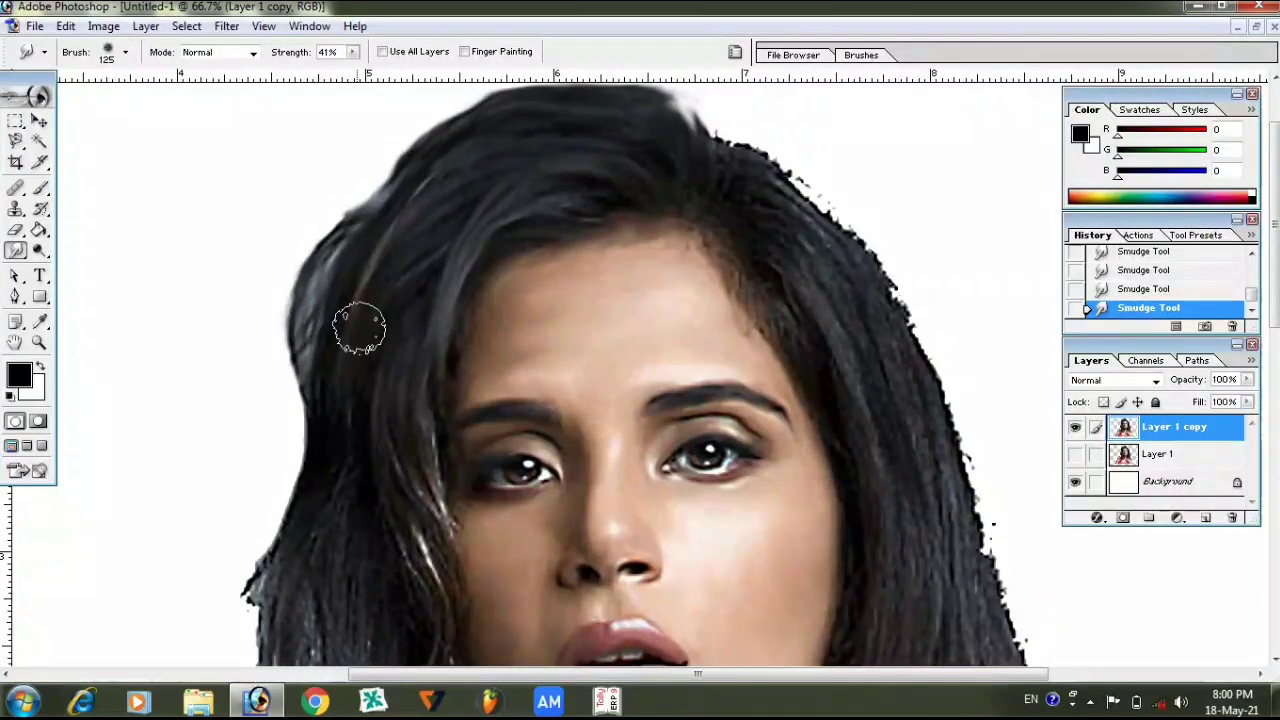
scroll(359, 328, down, 3)
scroll(363, 306, down, 2)
drag(427, 240, 427, 478)
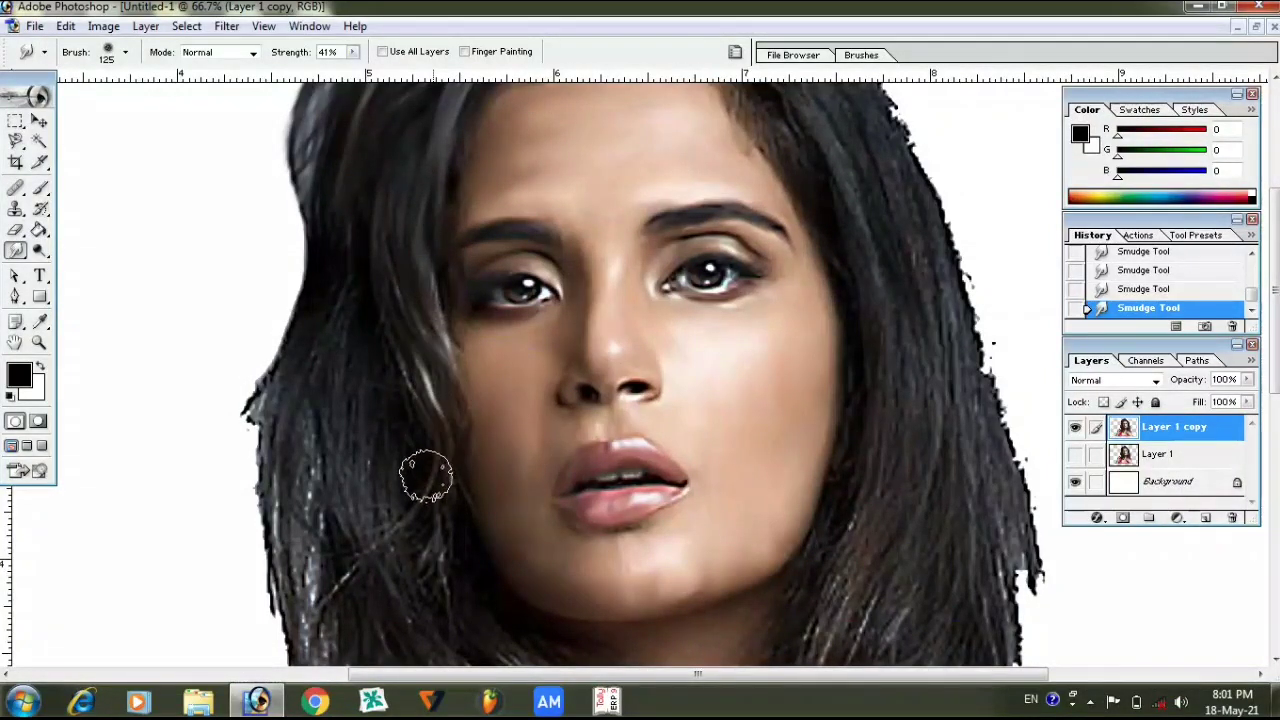
drag(371, 286, 396, 408)
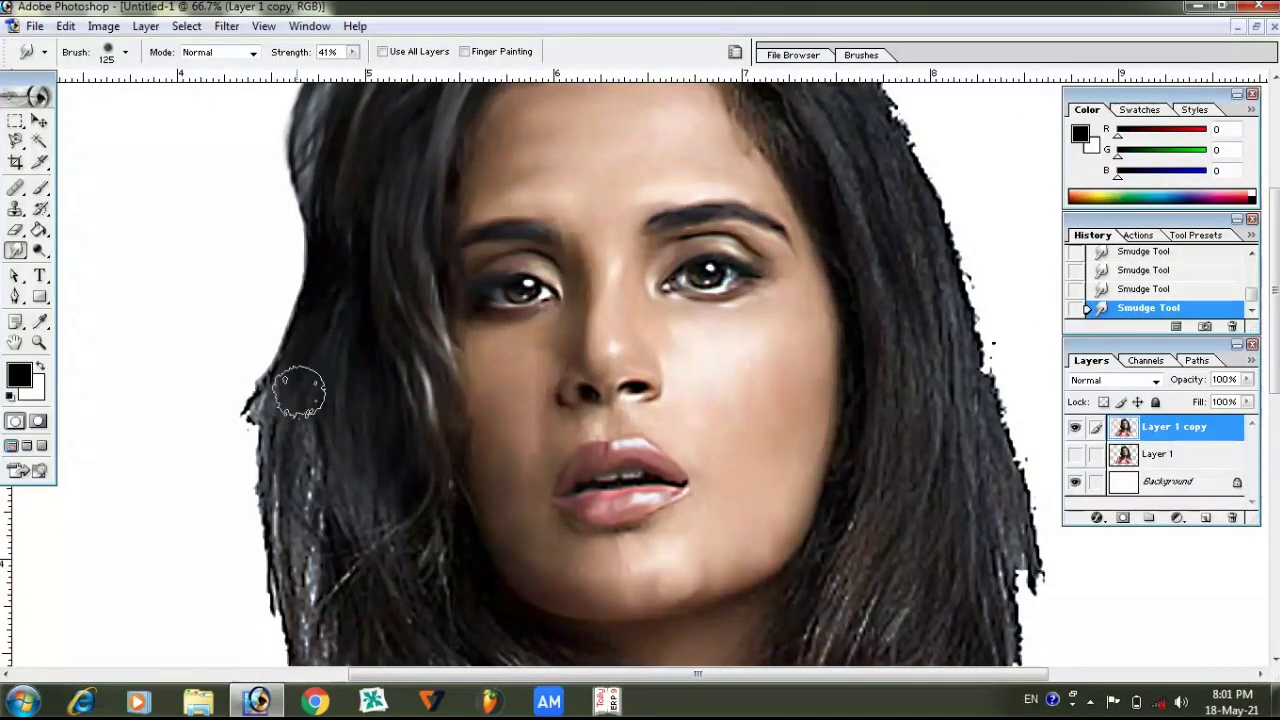
scroll(303, 360, up, 3)
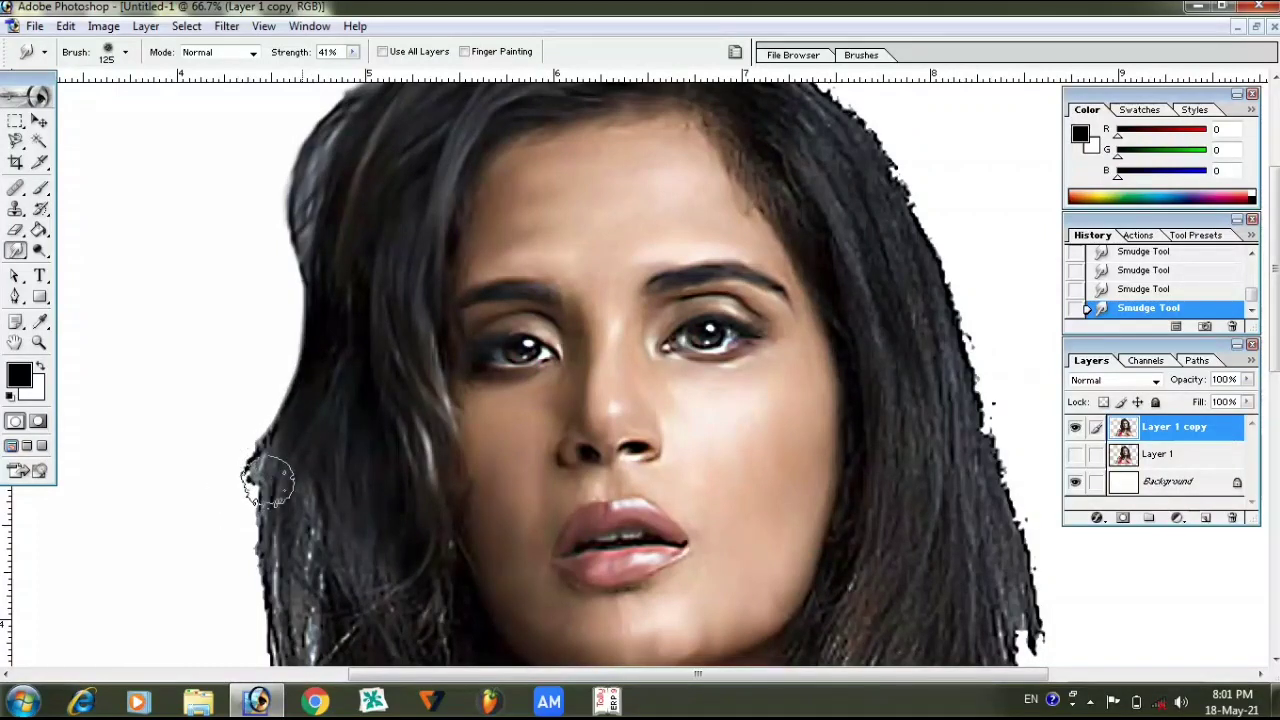
drag(290, 385, 238, 488)
Darken light streaks in the left hair and smudge the strands beside the cheek.
scroll(329, 409, down, 5)
scroll(320, 360, down, 3)
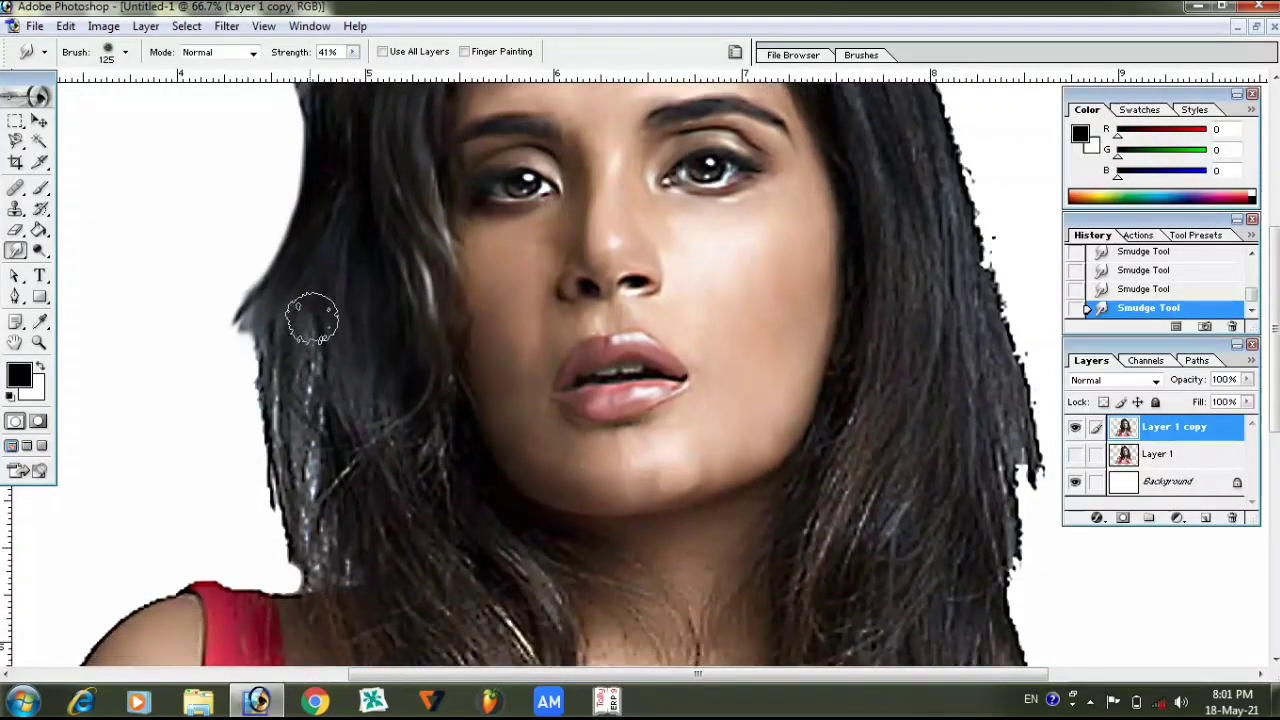
mouse_move(305, 425)
mouse_down()
mouse_move(290, 330)
mouse_move(268, 475)
mouse_up()
scroll(405, 350, down, 2)
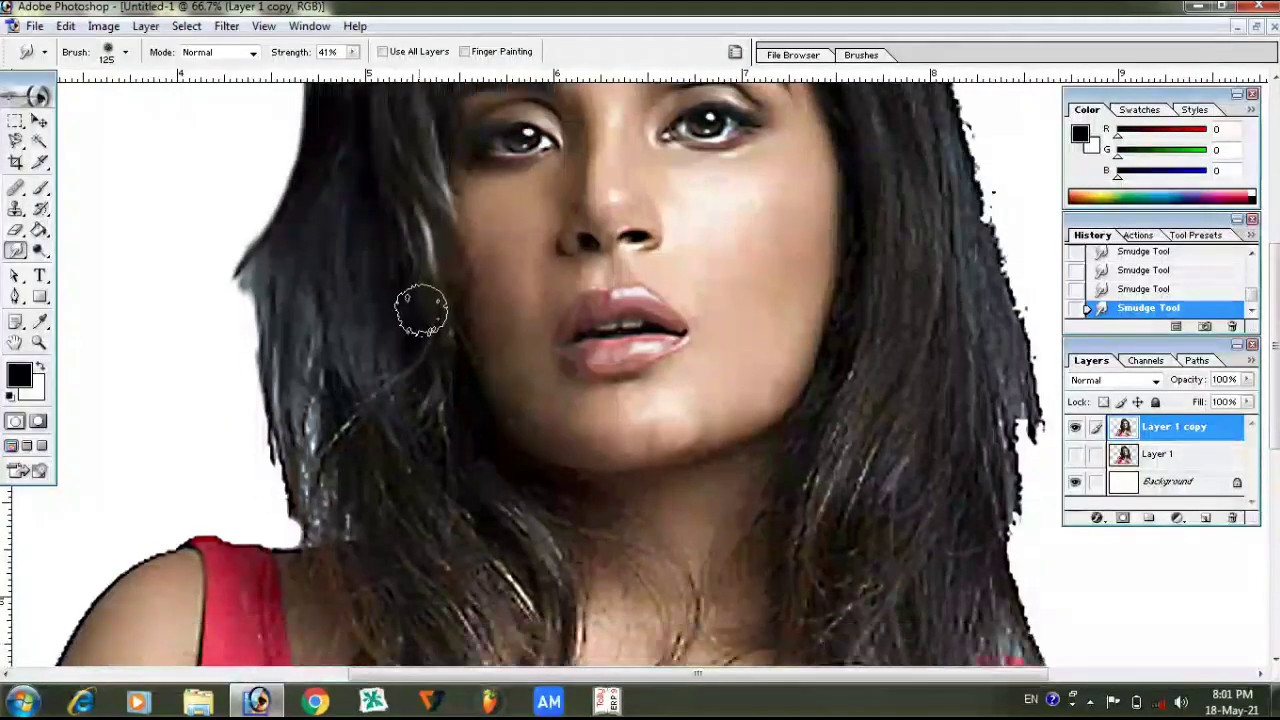
scroll(410, 385, down, 3)
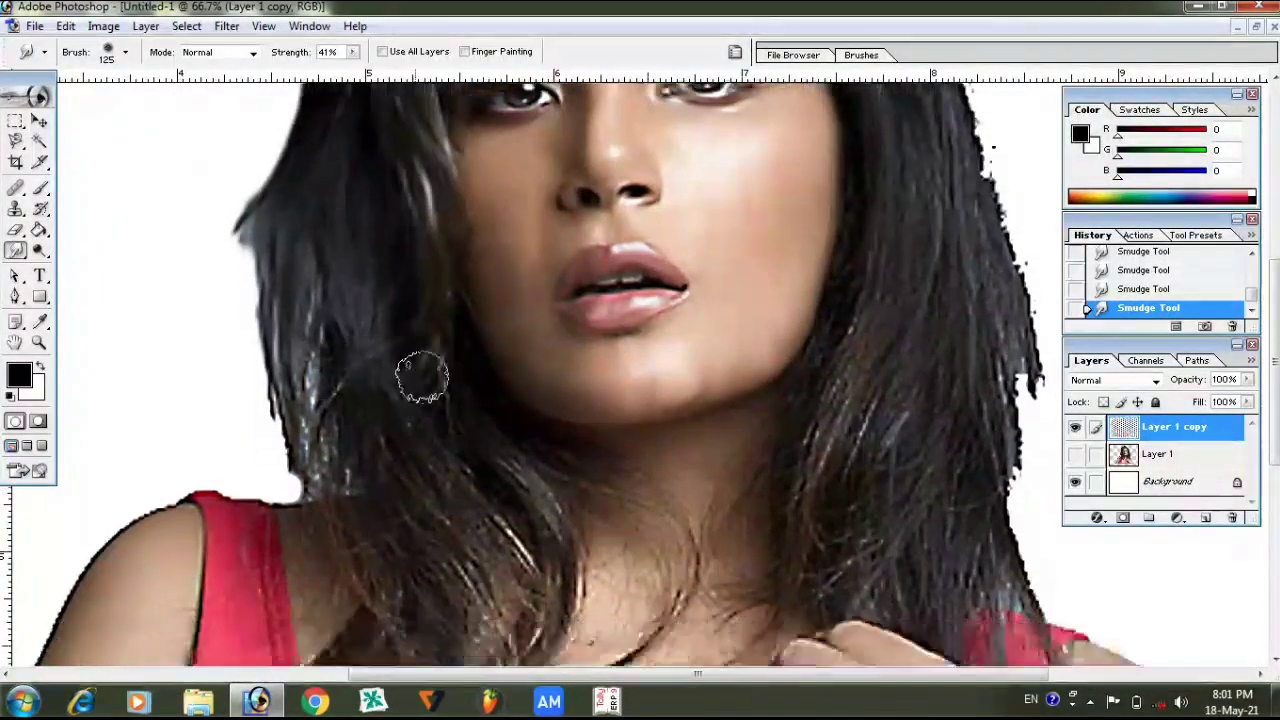
drag(334, 291, 342, 323)
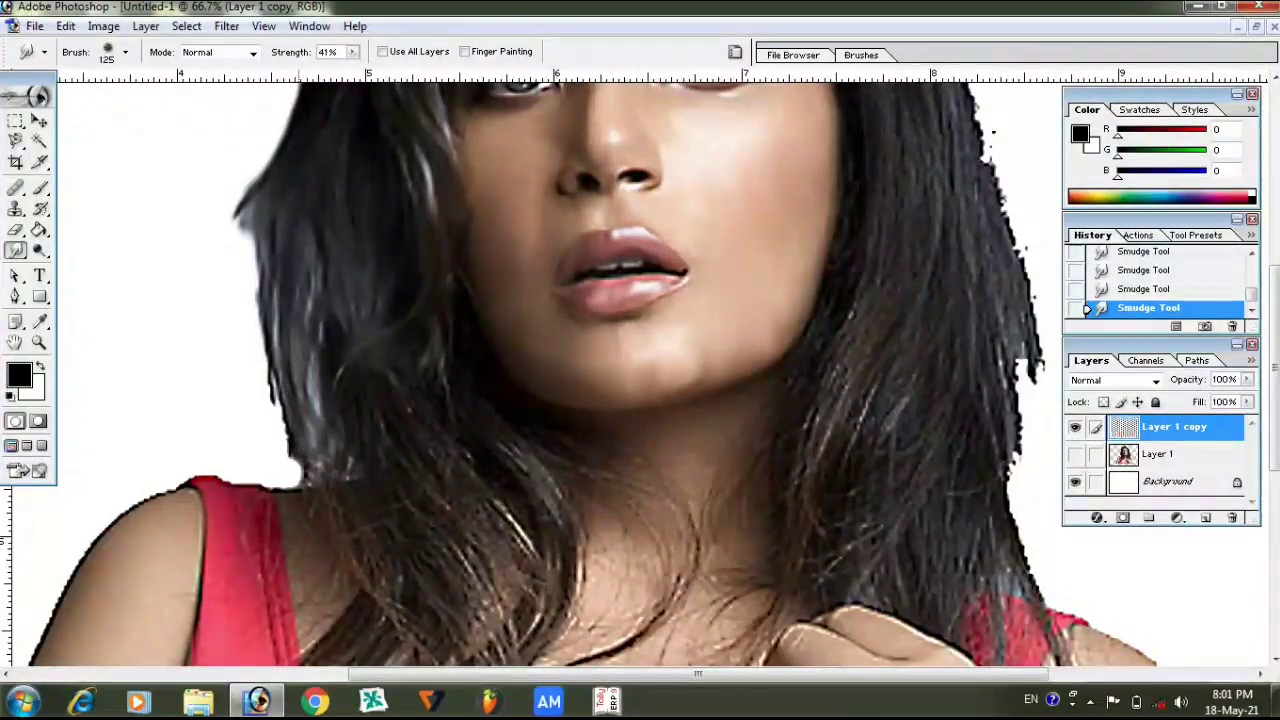
scroll(440, 380, down, 4)
mouse_move(447, 378)
mouse_down()
mouse_move(389, 286)
mouse_move(418, 364)
mouse_up()
drag(507, 455, 508, 395)
Smear the hair strands down toward and over the shoulder.
scroll(466, 303, down, 1)
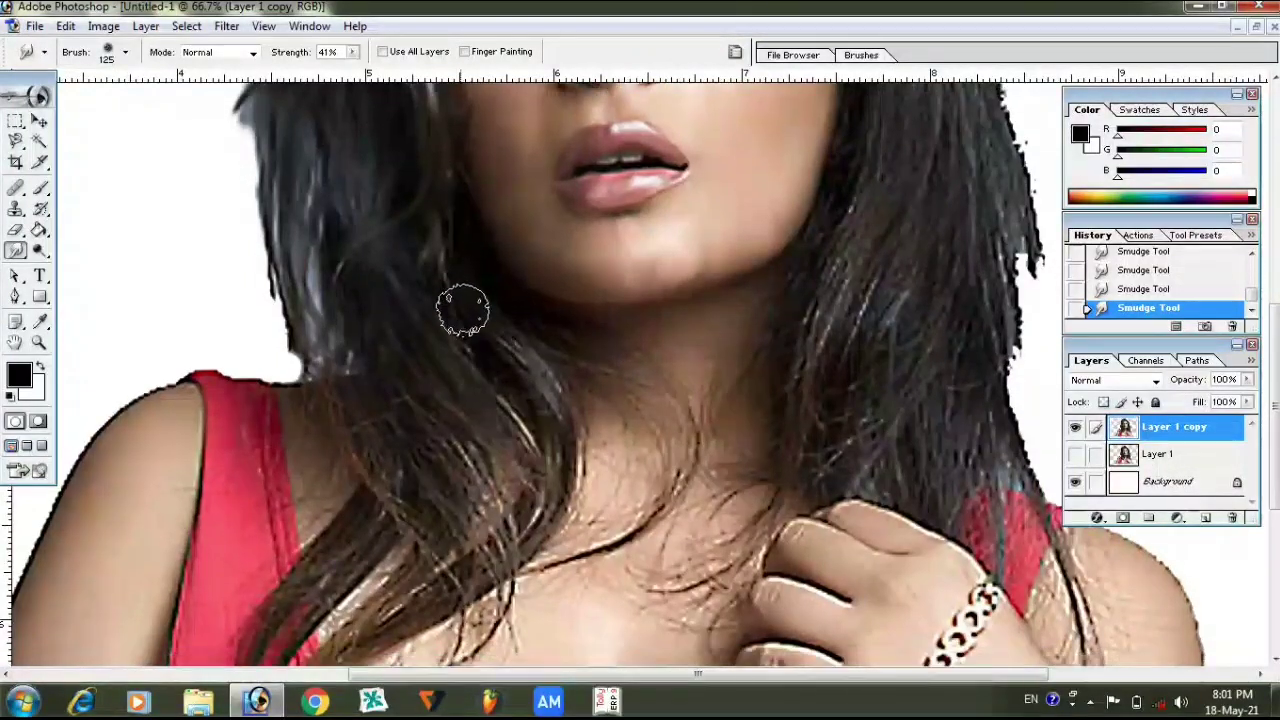
drag(509, 379, 524, 402)
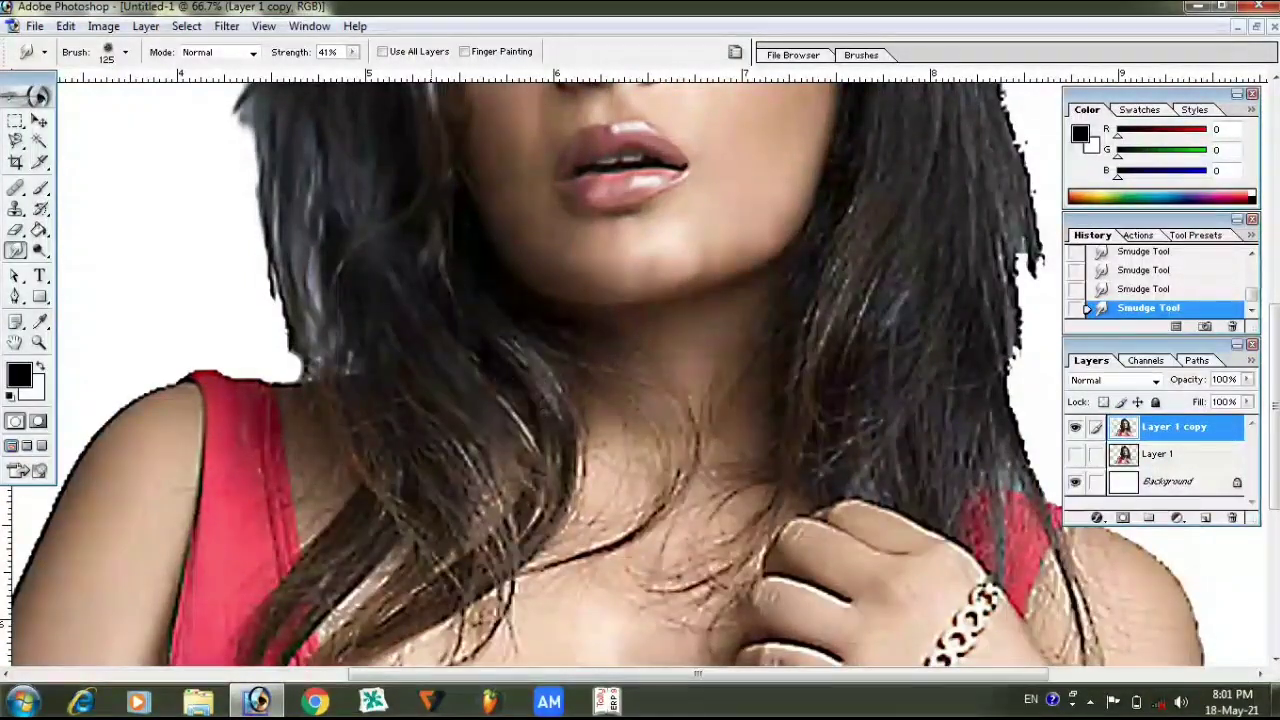
scroll(512, 325, down, 3)
drag(485, 258, 555, 450)
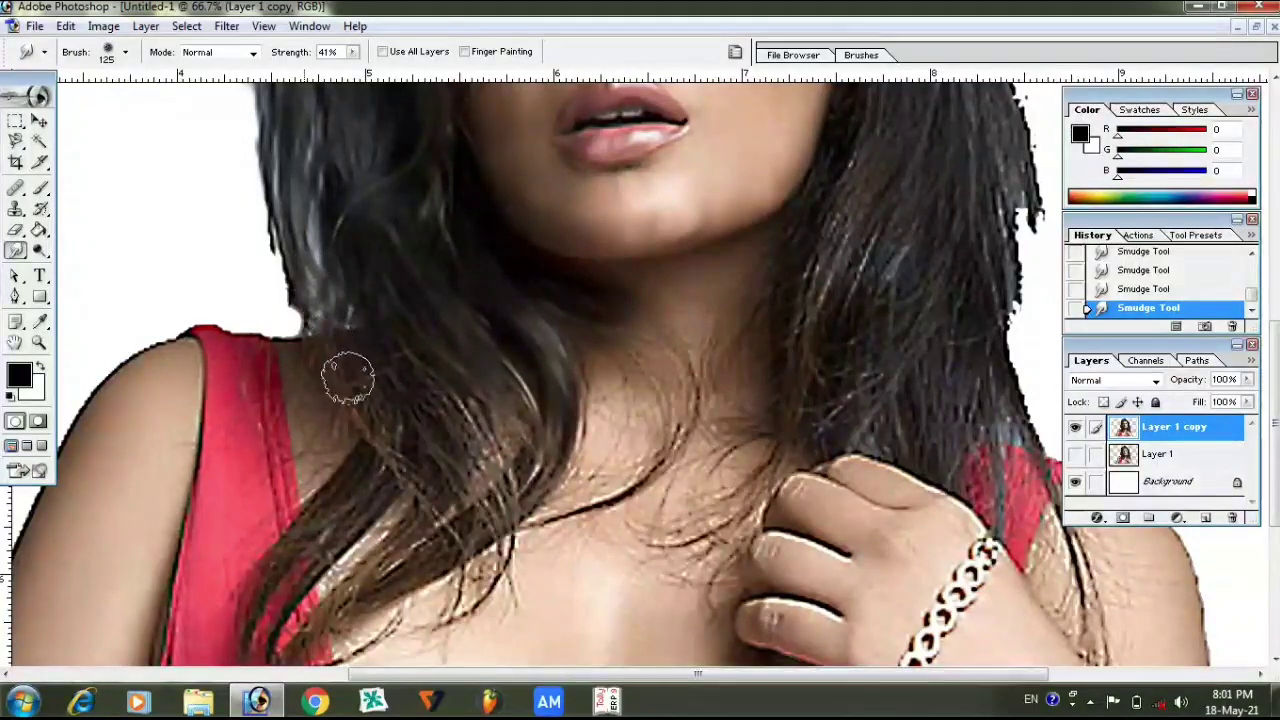
scroll(368, 365, down, 2)
drag(385, 258, 460, 450)
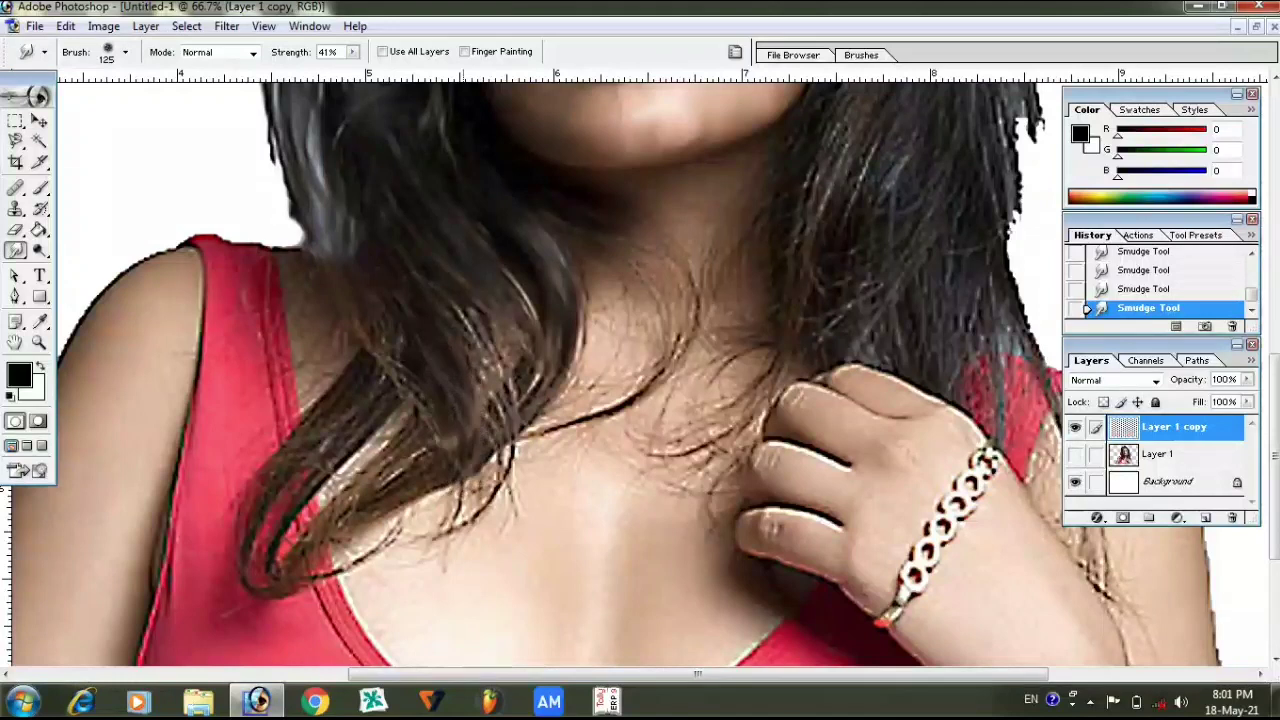
Smear the lower strands down over the chest and near the left shoulder, then zoom out.
drag(488, 484, 455, 505)
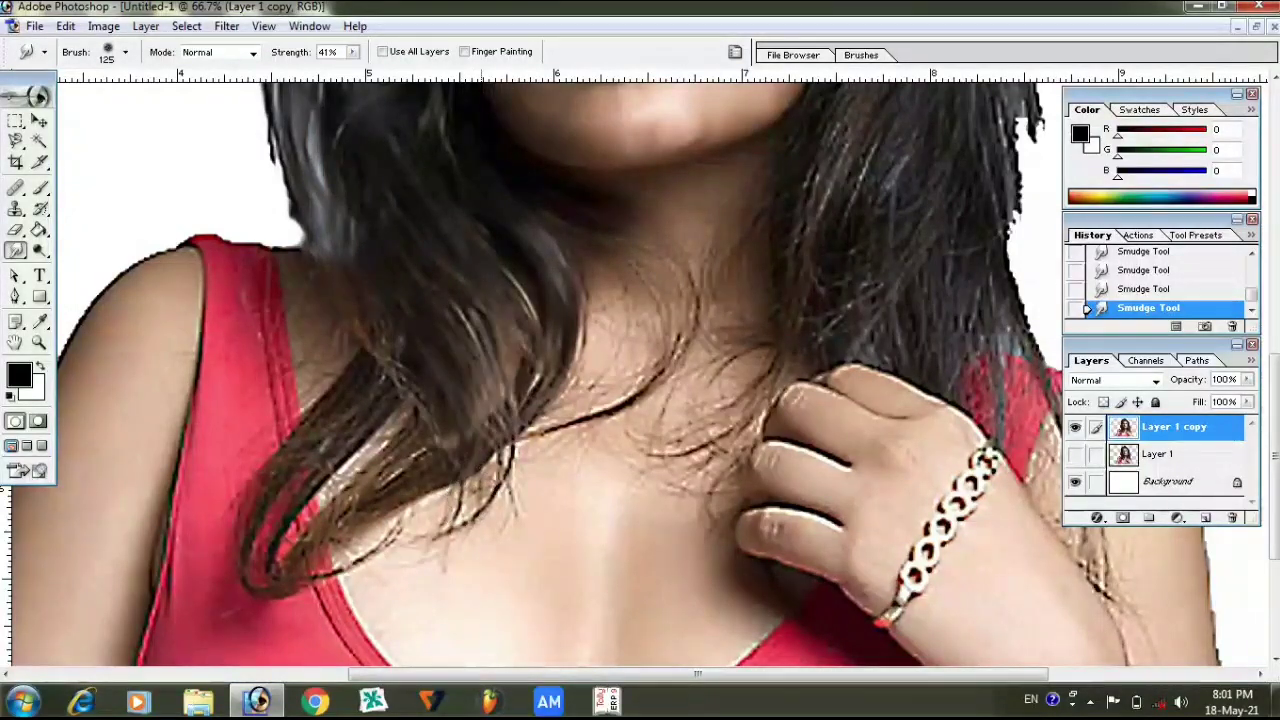
drag(500, 432, 458, 525)
drag(552, 345, 518, 403)
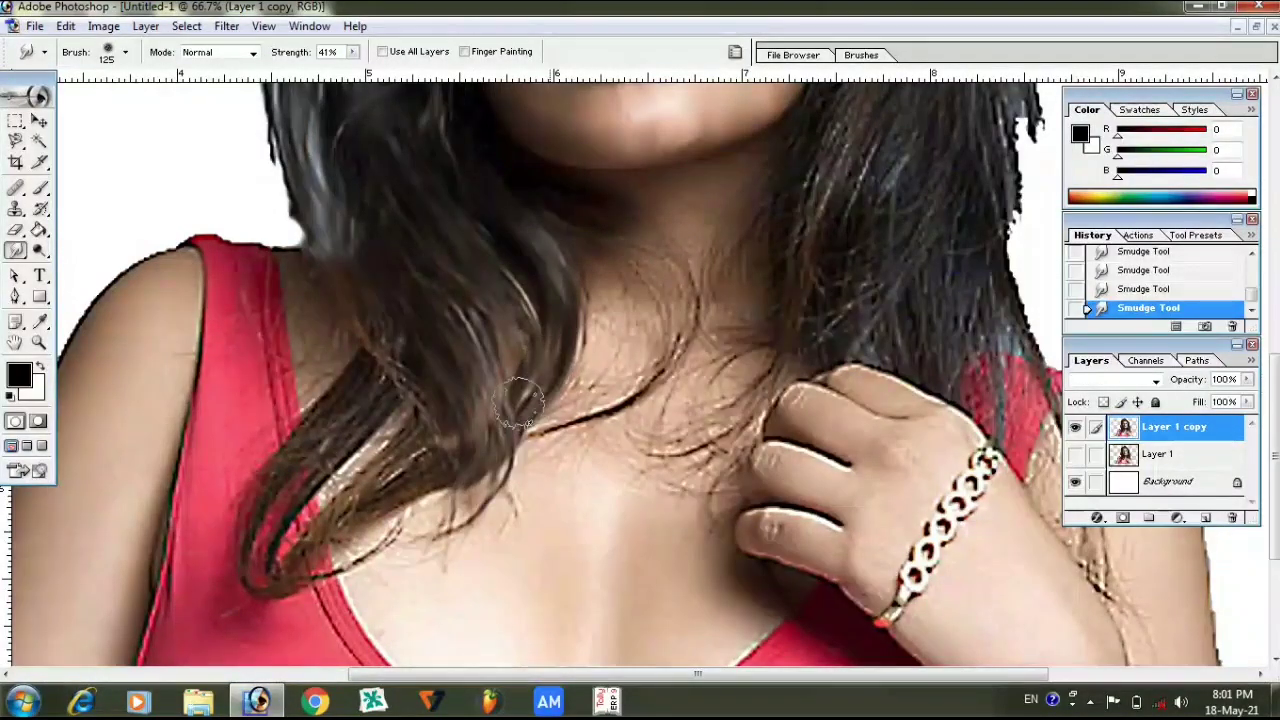
drag(375, 360, 315, 450)
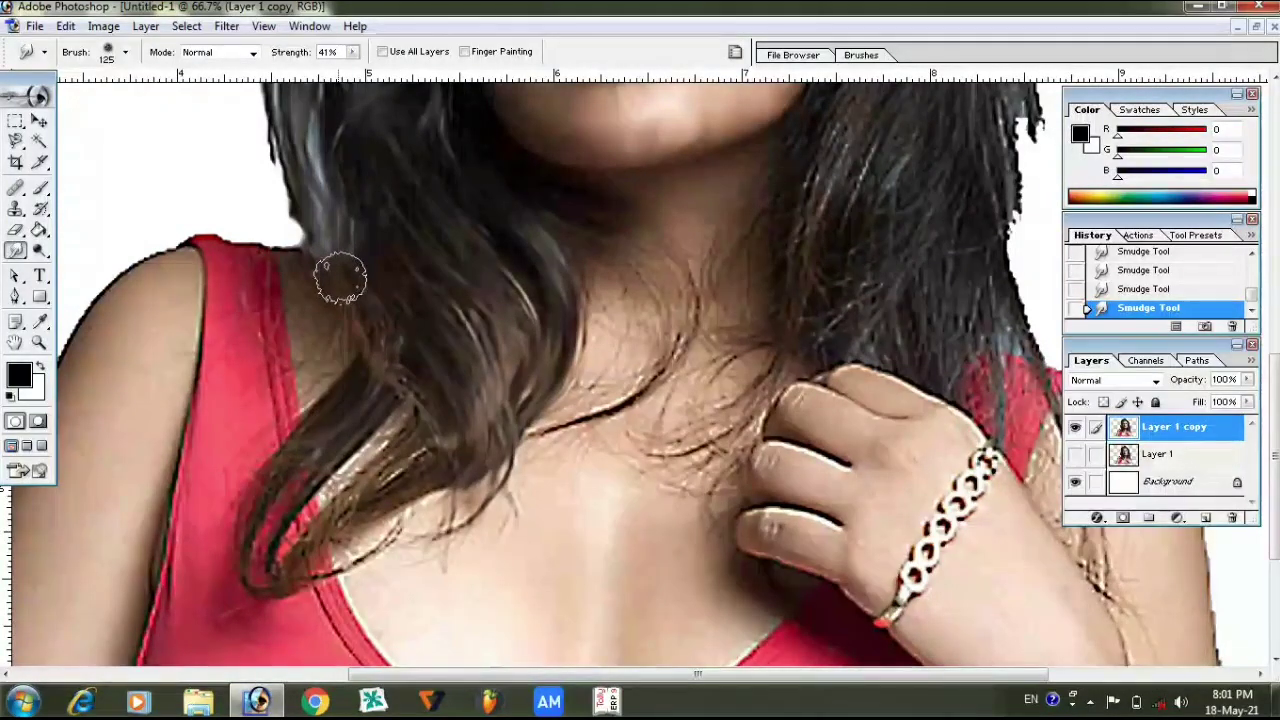
key(ctrl+minus)
key(ctrl+minus)
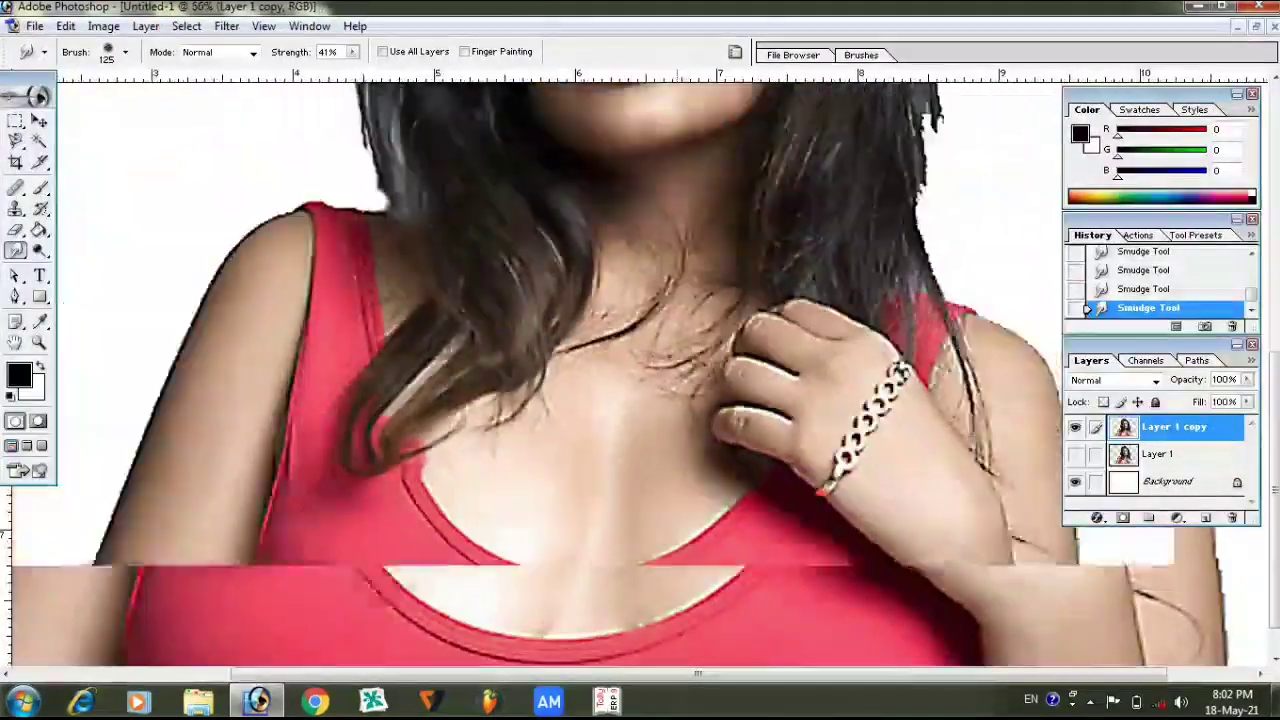
key(ctrl+minus)
Zoom in to 66.7% and smooth the jagged hair edge down the right side.
key(ctrl+plus)
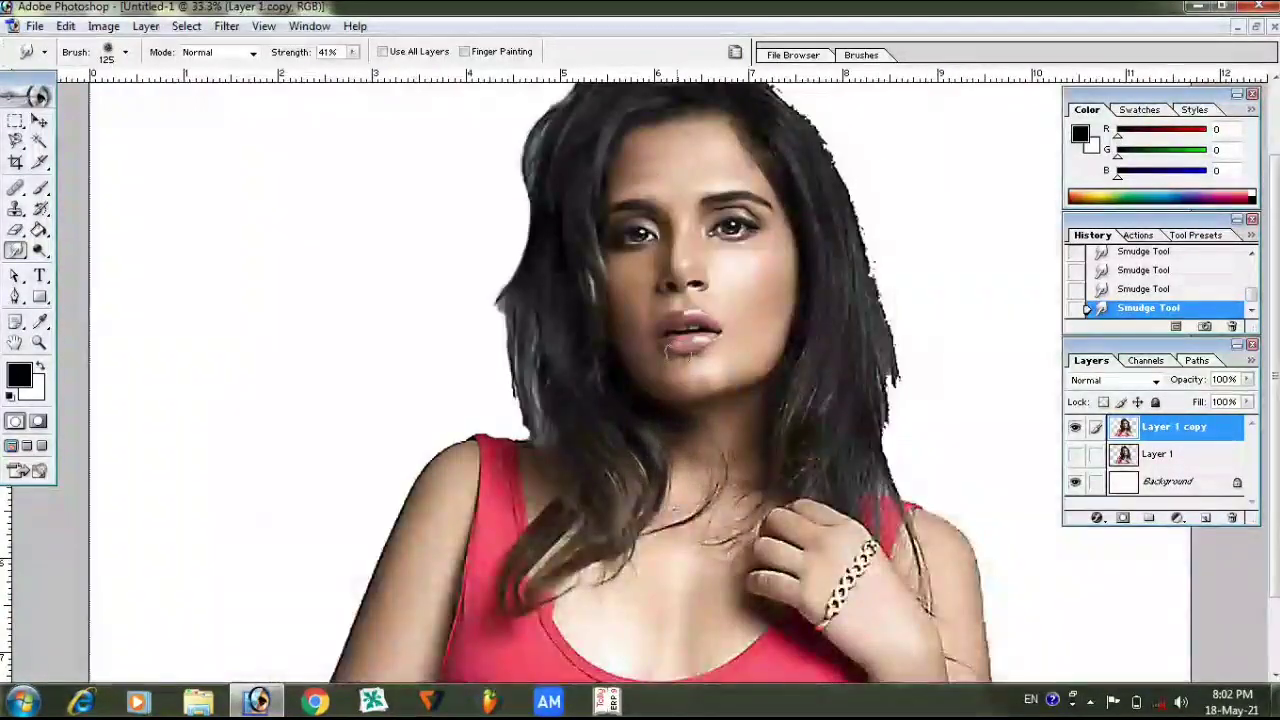
key(ctrl+plus)
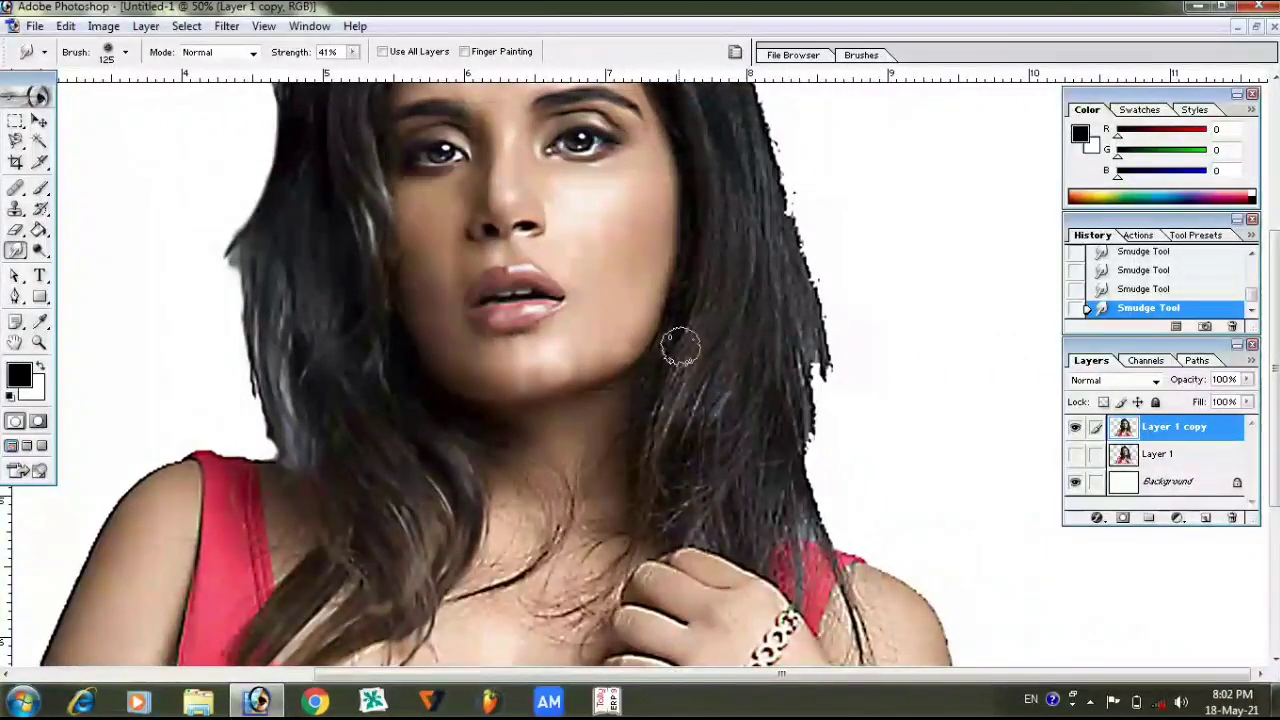
scroll(735, 340, up, 5)
scroll(735, 340, up, 3)
scroll(720, 330, up, 1)
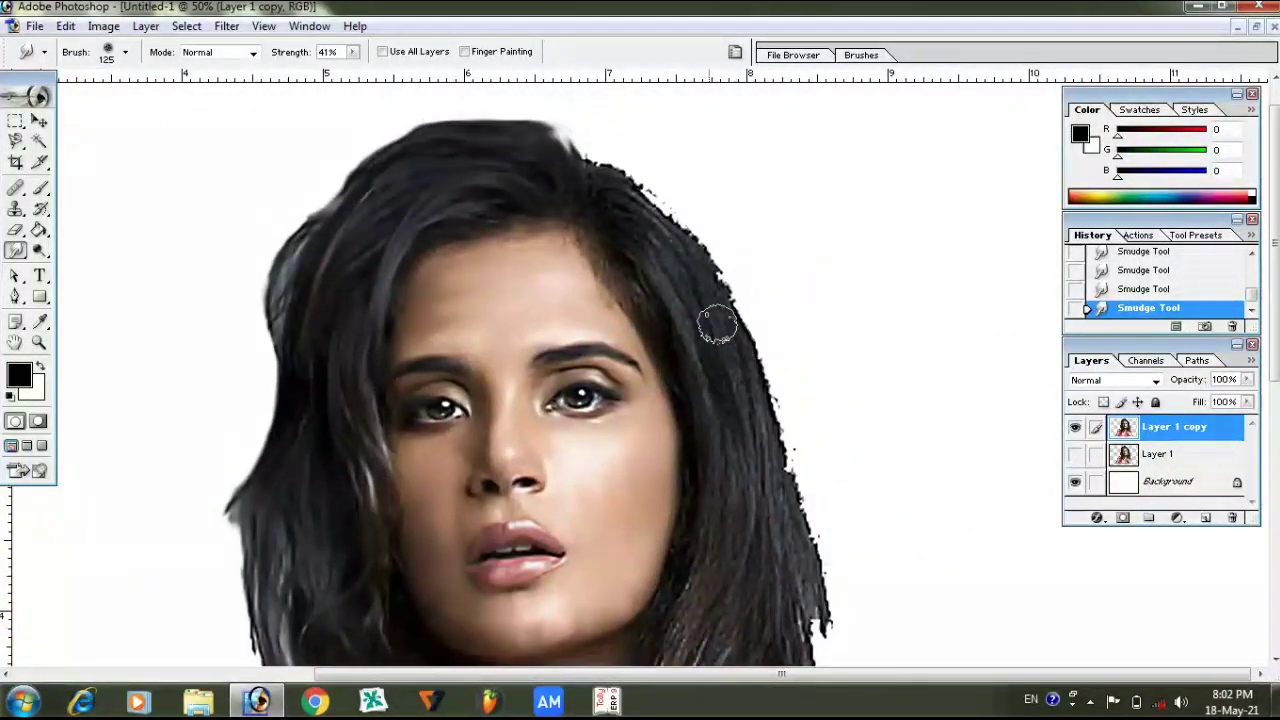
key(ctrl+plus)
drag(755, 277, 781, 340)
drag(797, 387, 836, 508)
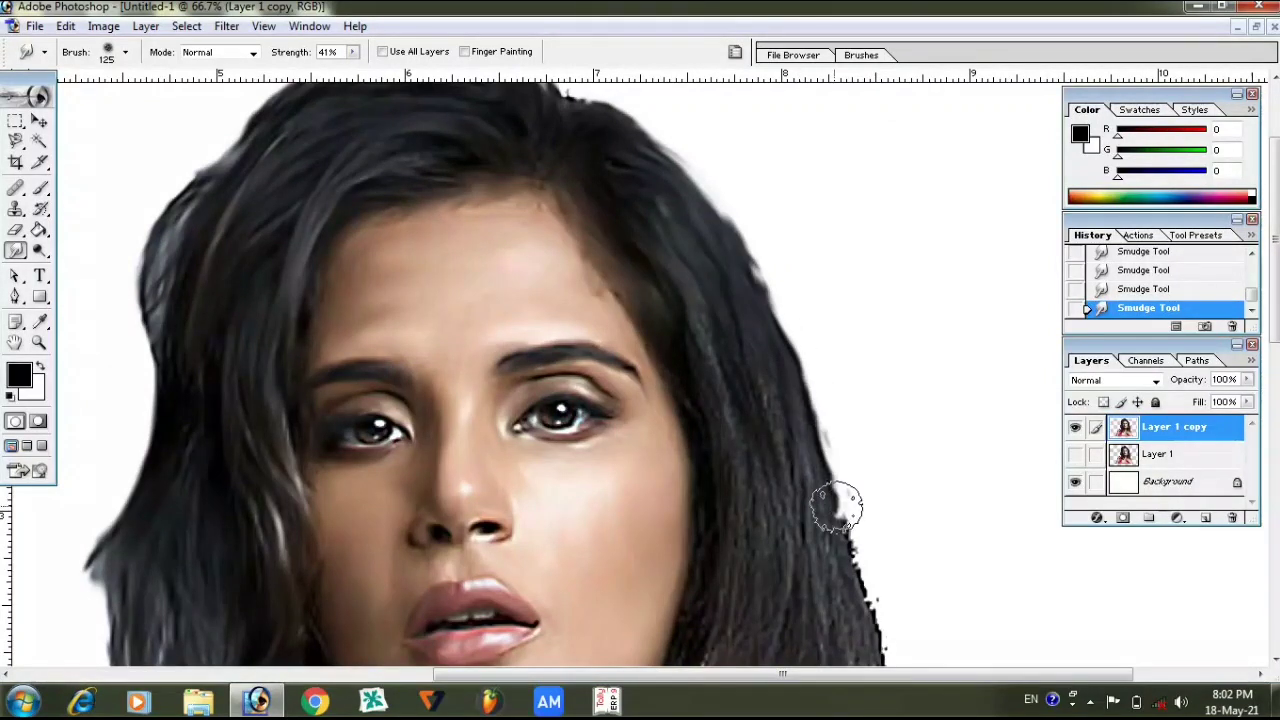
Reshape the right hair outline, removing the bump and blending the white patch at the tip.
scroll(760, 362, down, 2)
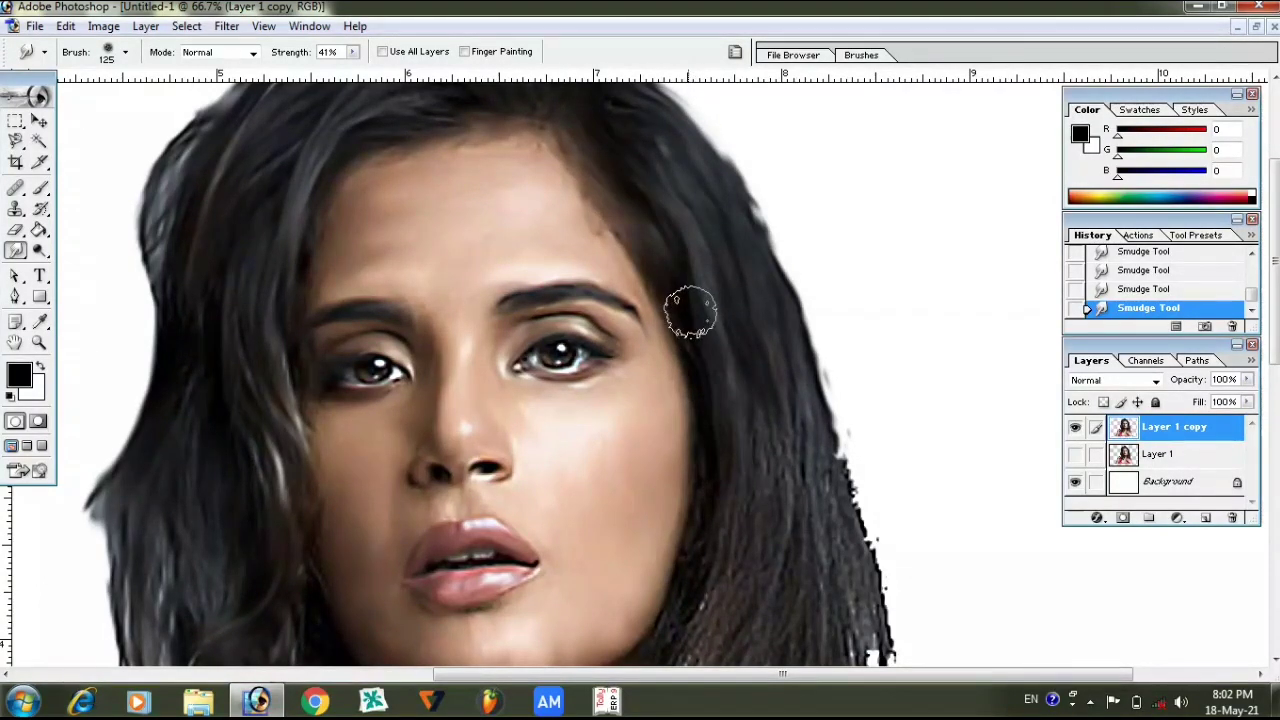
scroll(743, 309, down, 4)
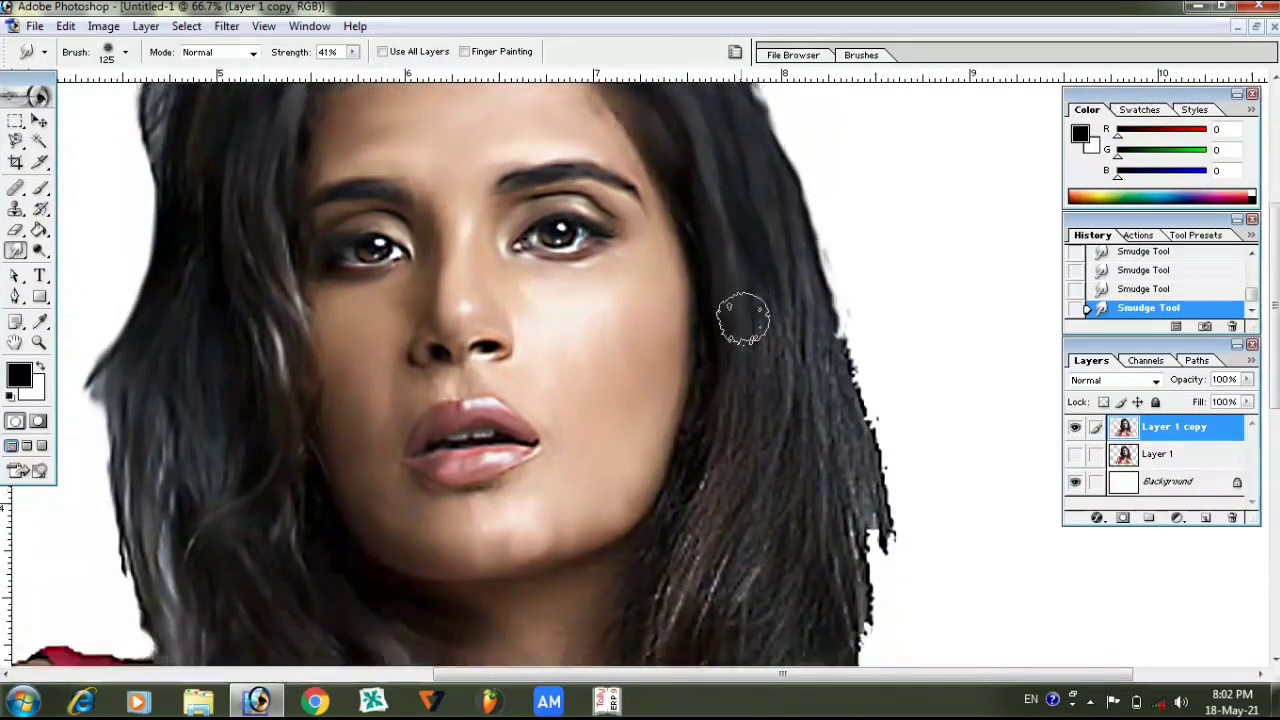
scroll(760, 290, down, 1)
drag(814, 263, 856, 350)
drag(901, 511, 838, 378)
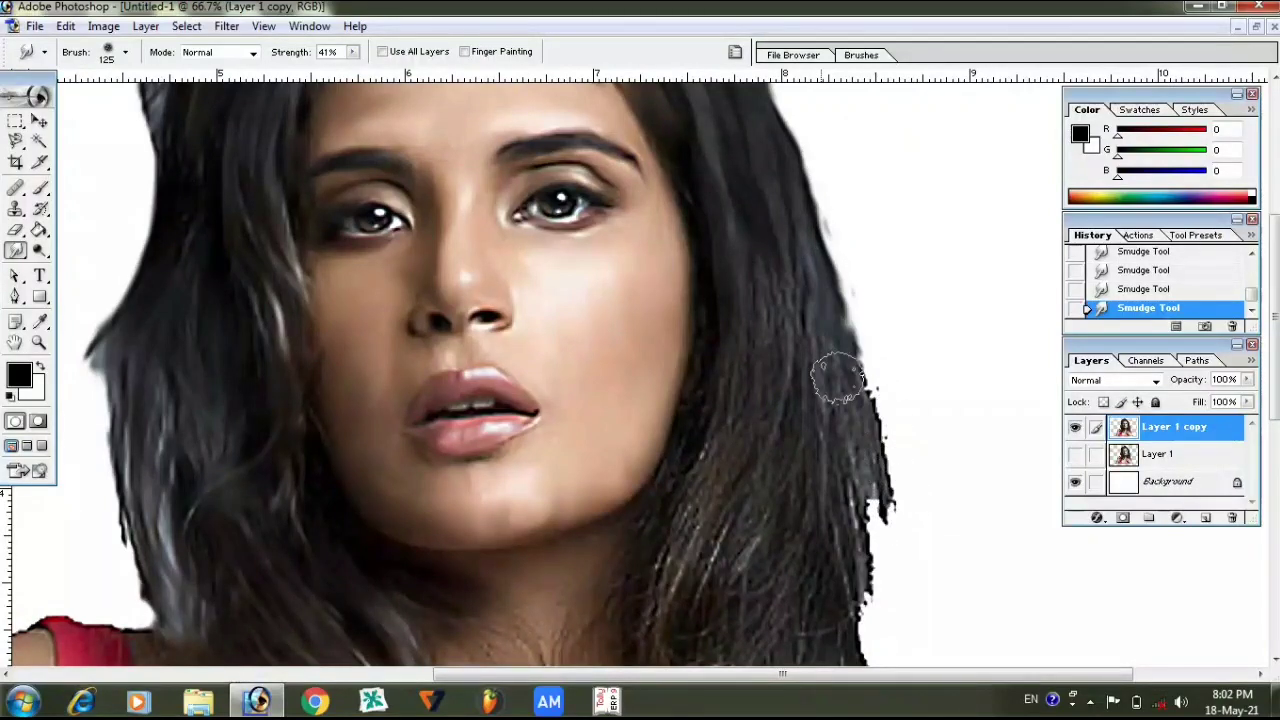
drag(885, 490, 855, 350)
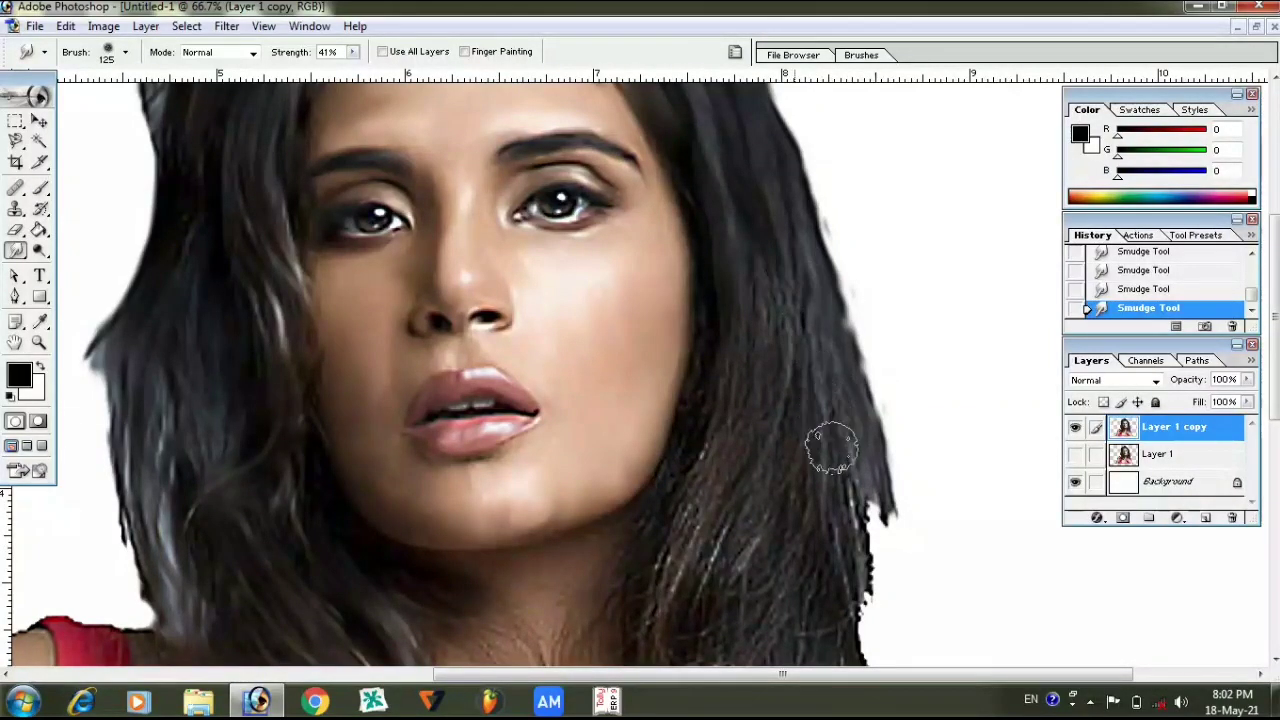
drag(793, 405, 845, 495)
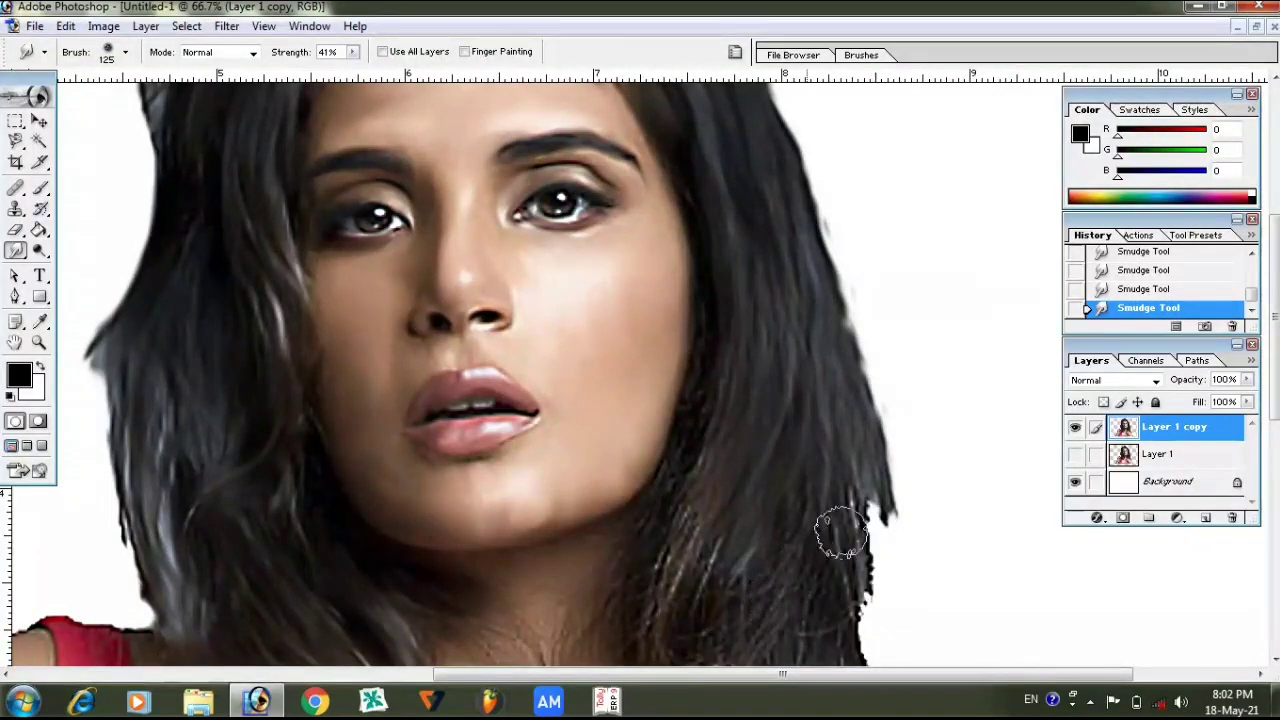
drag(880, 505, 864, 511)
drag(855, 600, 888, 512)
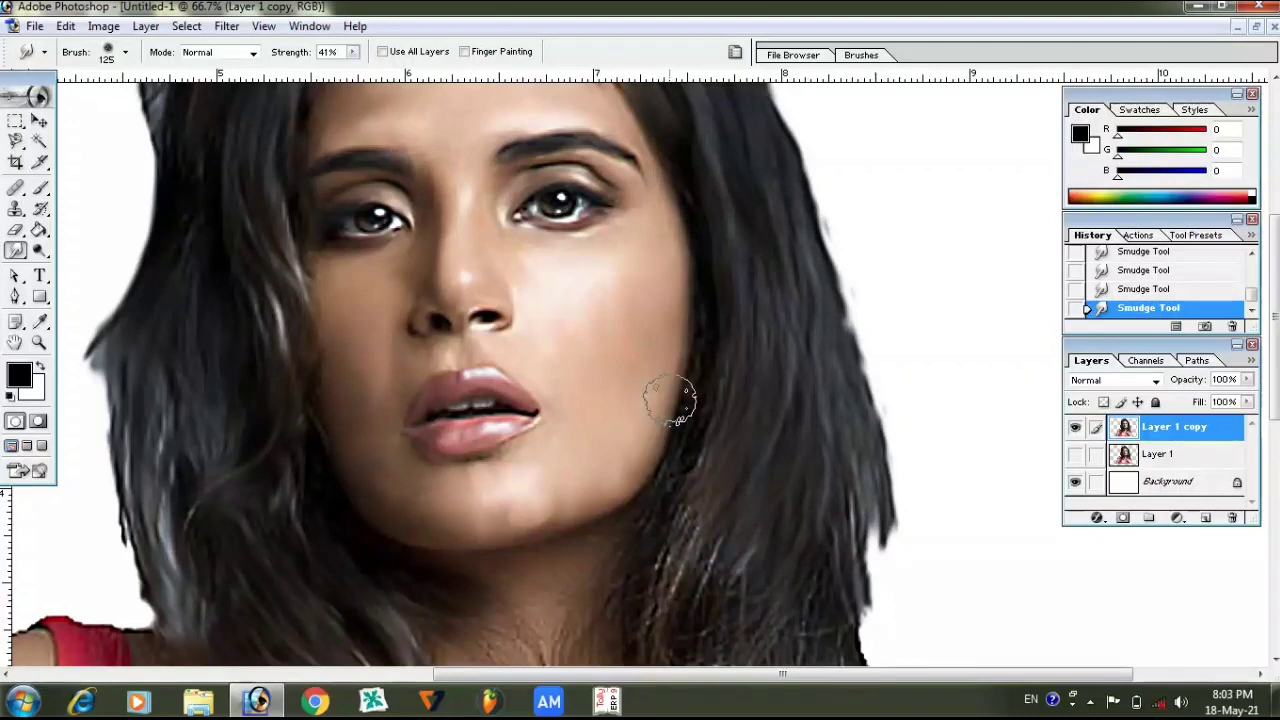
Soften the hair strands beside the chin, on the neck and above the hand, then zoom out.
mouse_move(690, 440)
mouse_down()
mouse_move(643, 591)
mouse_move(677, 554)
mouse_up()
scroll(690, 500, down, 2)
scroll(706, 451, down, 4)
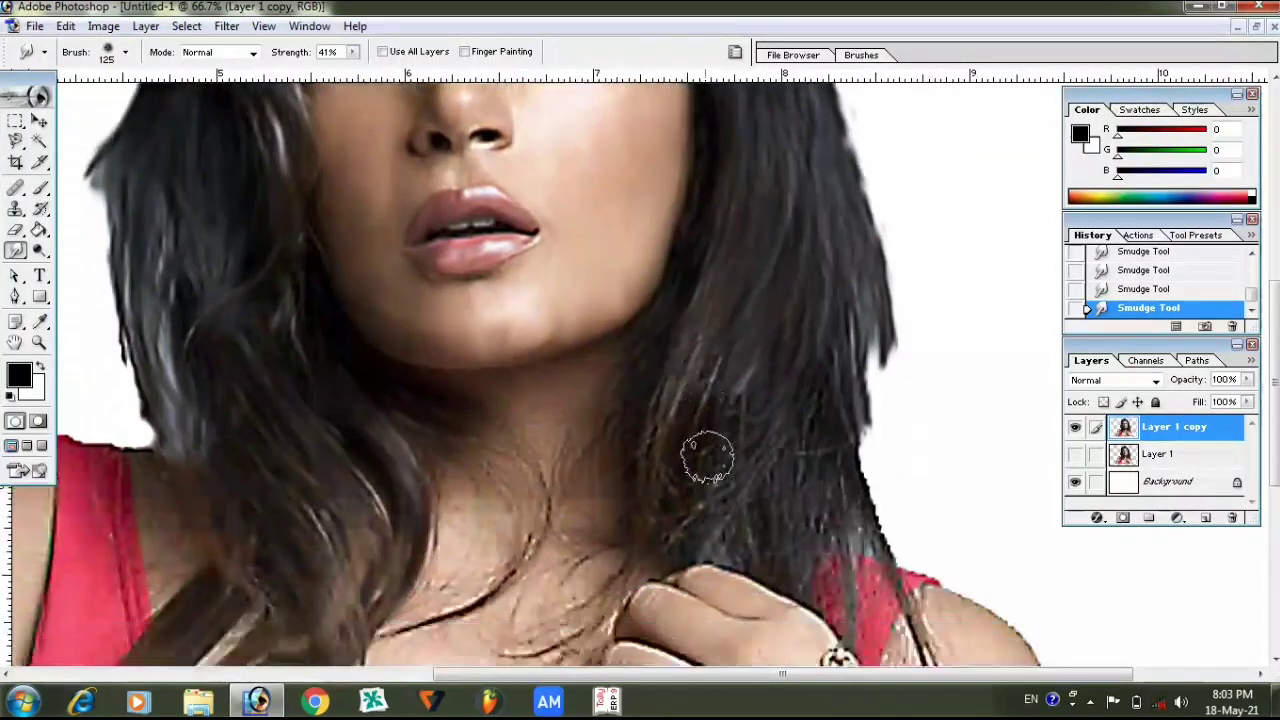
scroll(700, 354, down, 3)
mouse_move(695, 200)
mouse_down()
mouse_move(666, 257)
mouse_move(634, 409)
mouse_up()
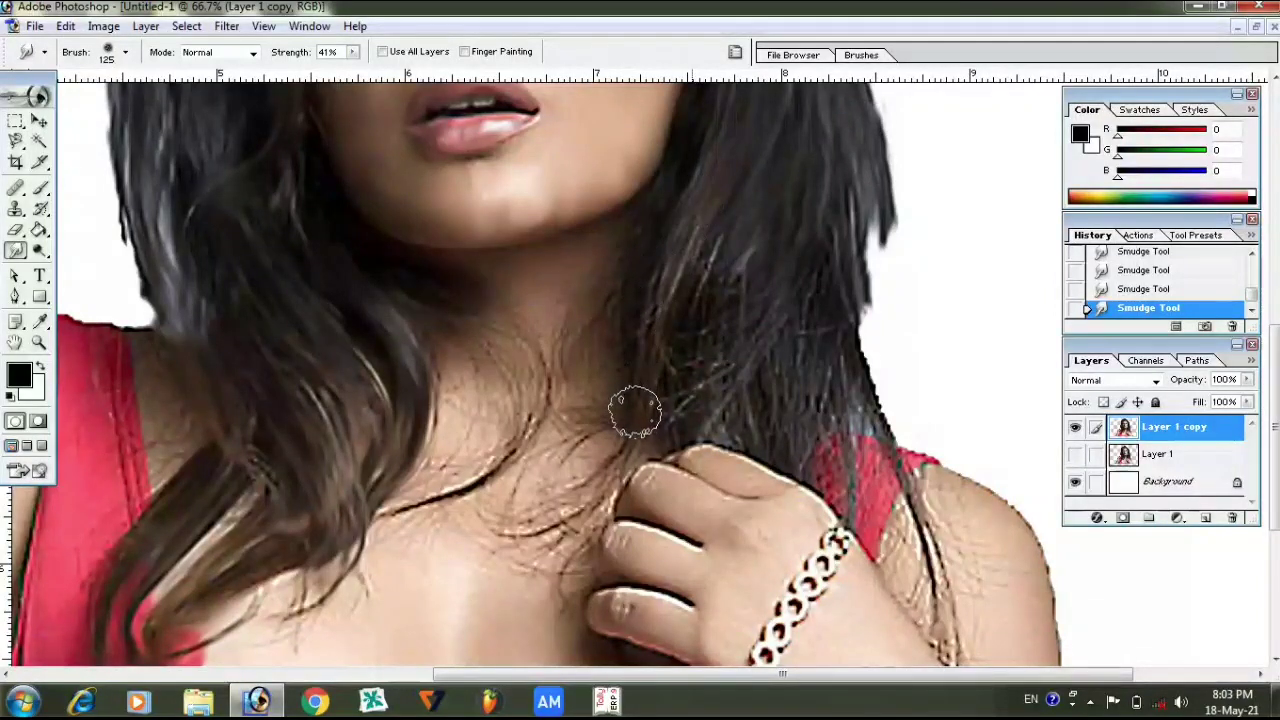
drag(656, 286, 648, 360)
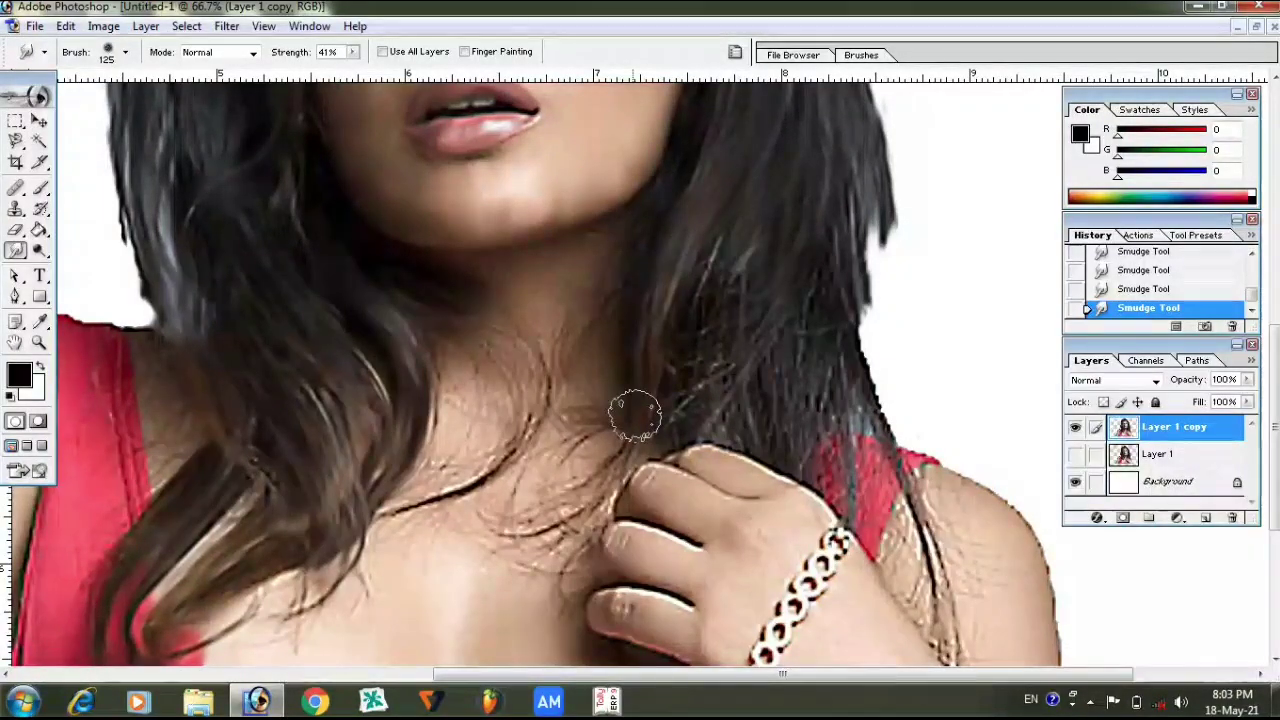
scroll(635, 413, down, 2)
drag(749, 291, 716, 362)
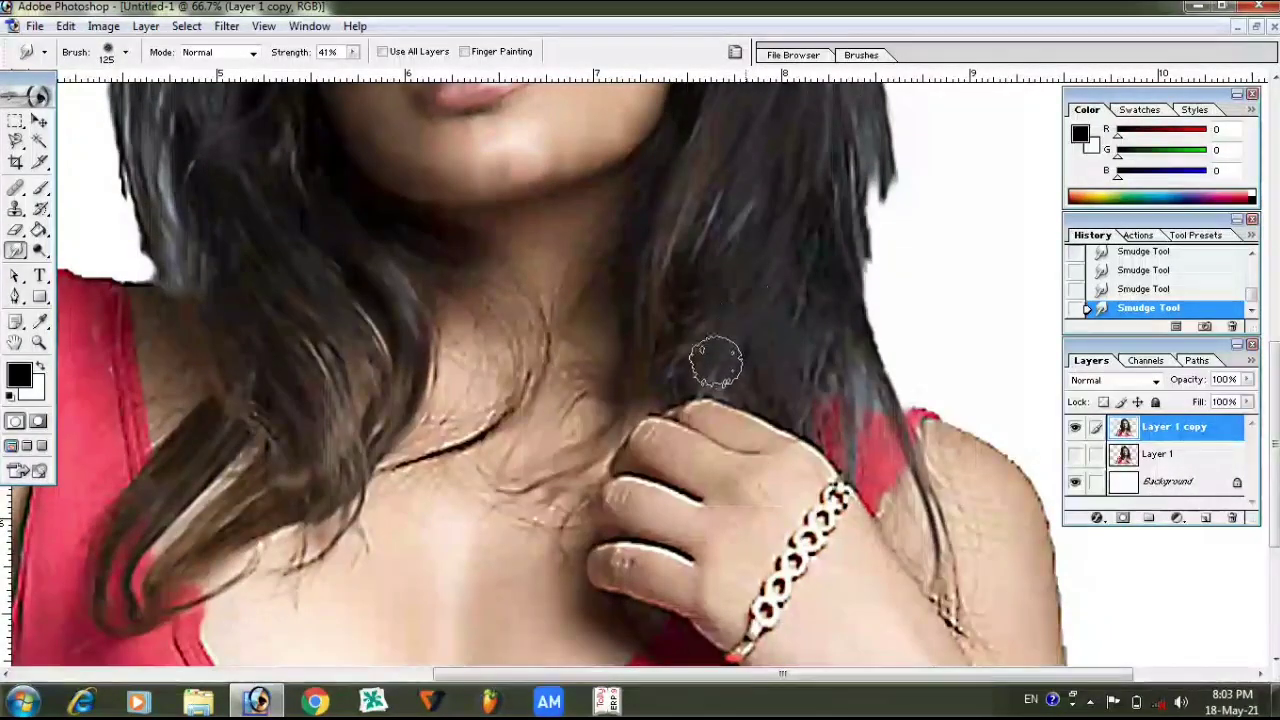
key(ctrl+minus)
key(ctrl+minus)
key(ctrl+minus)
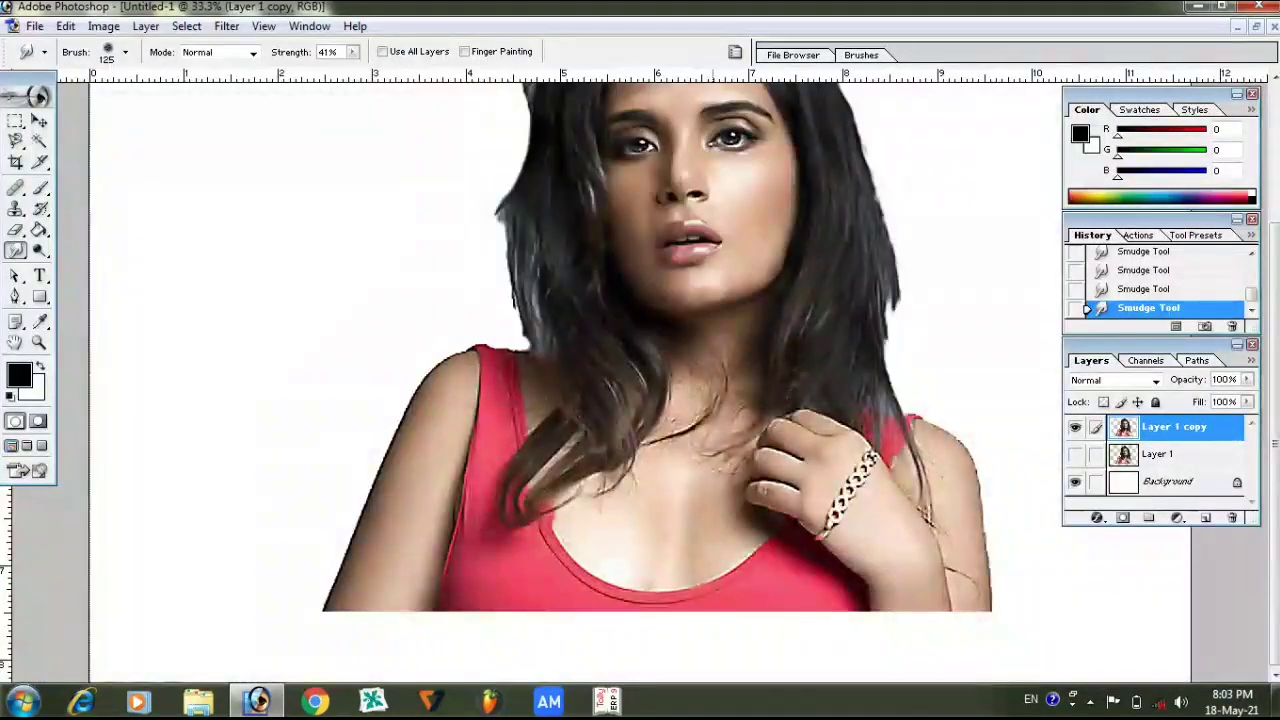
At 66.7% zoom, smear the hair strands onto the neck and down through it.
key(ctrl+plus)
key(ctrl+plus)
key(ctrl+plus)
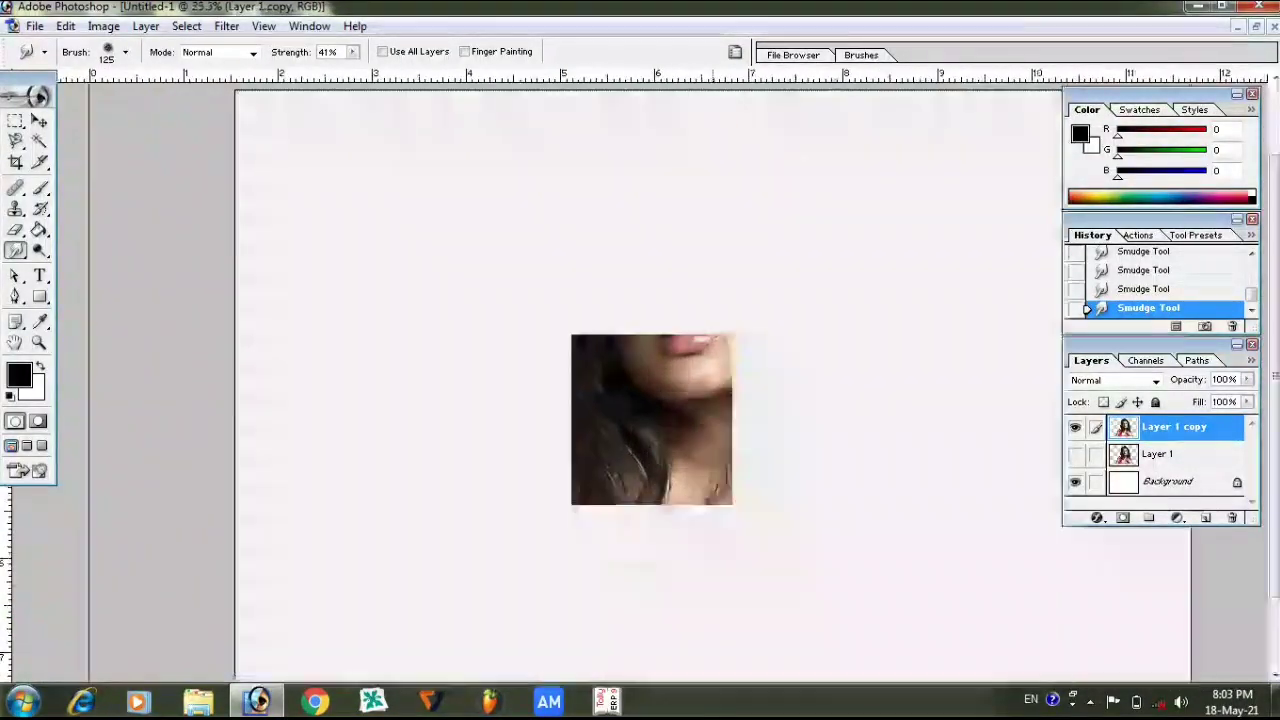
scroll(714, 370, down, 3)
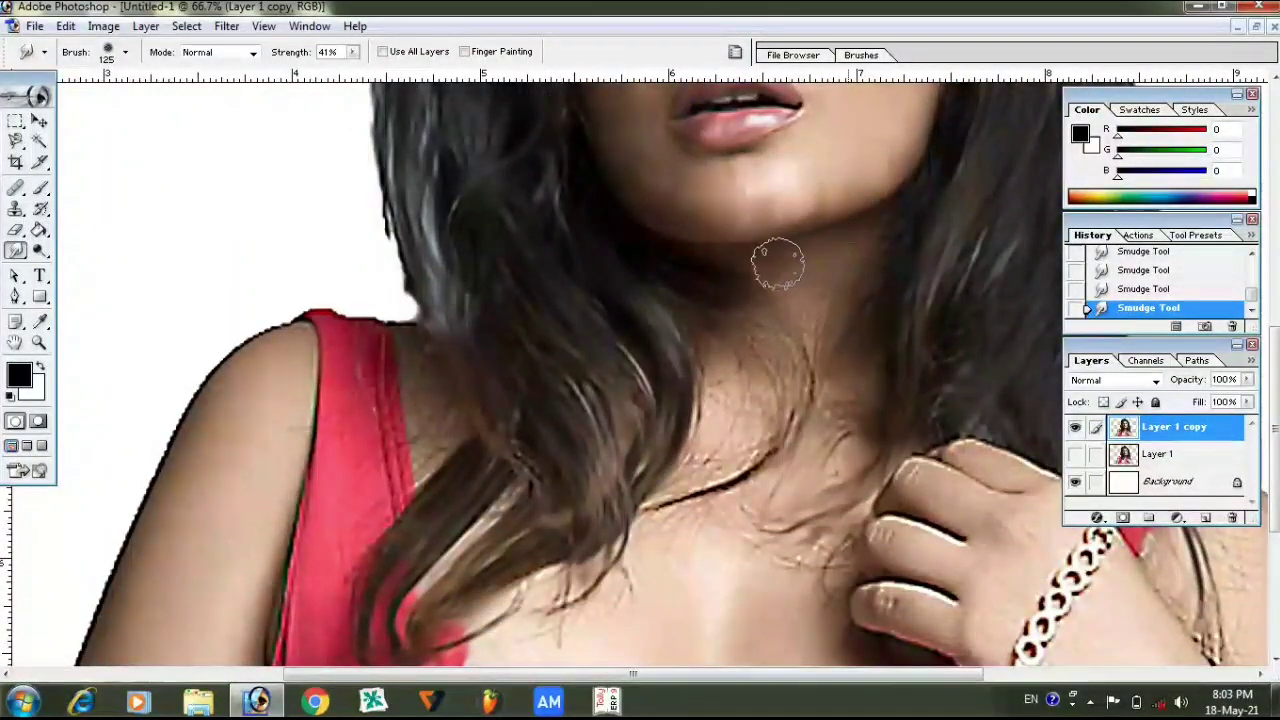
scroll(805, 320, down, 2)
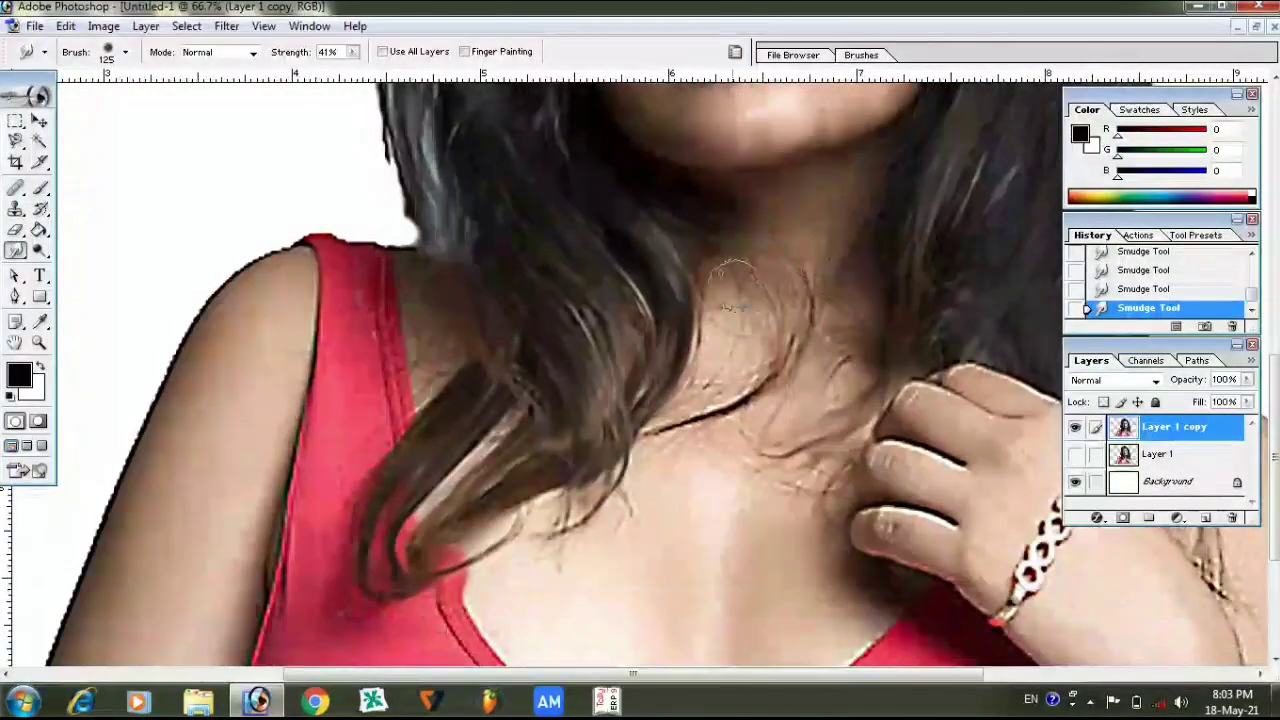
drag(716, 377, 860, 332)
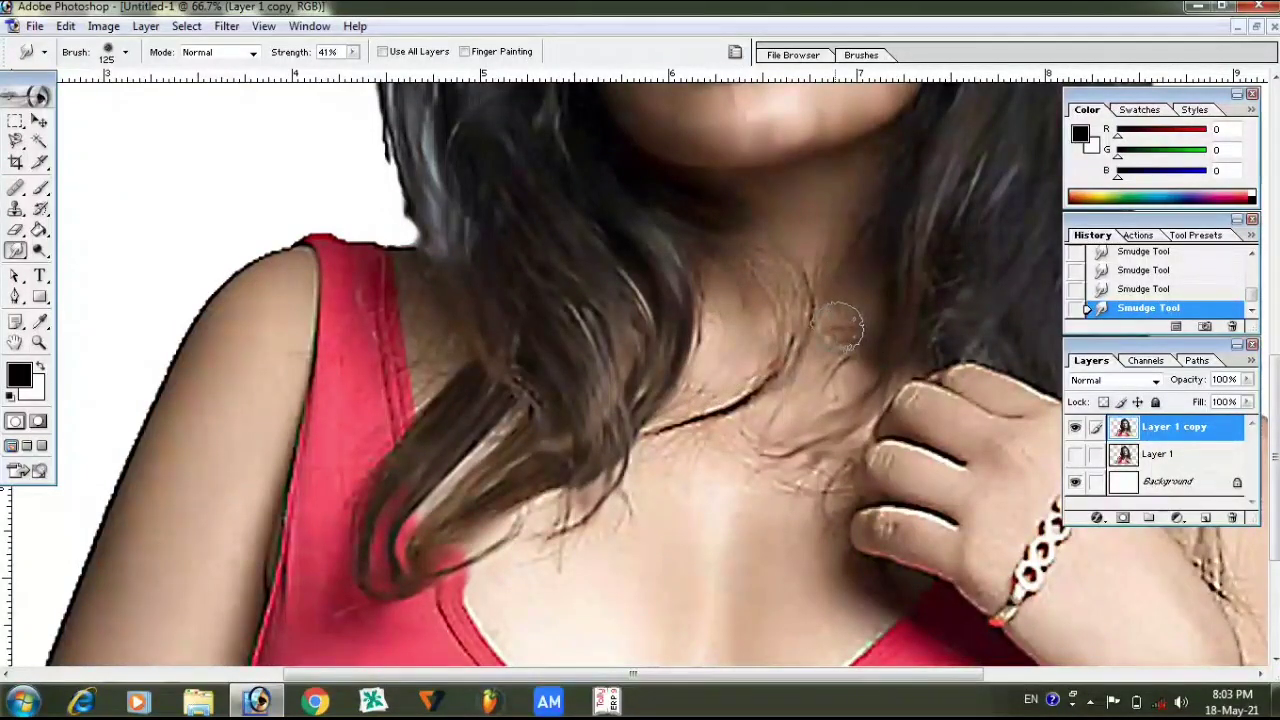
scroll(838, 325, down, 2)
drag(698, 373, 704, 462)
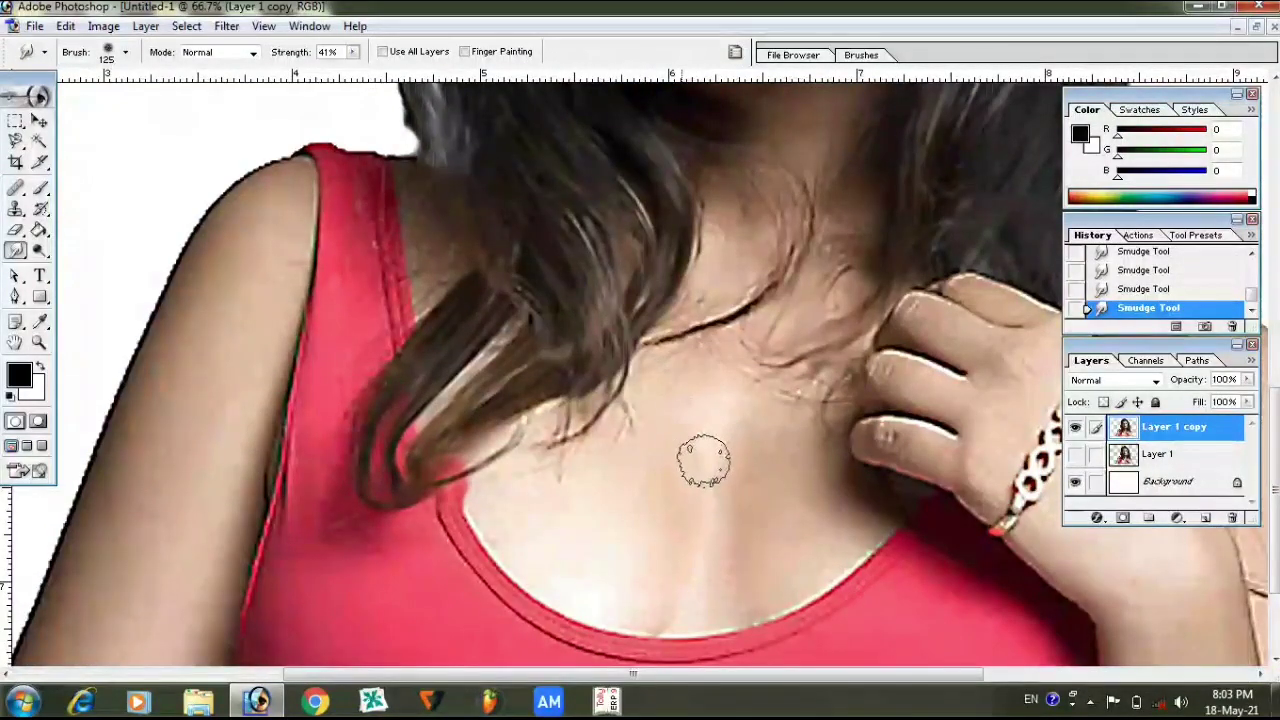
scroll(520, 410, up, 3)
scroll(340, 330, down, 1)
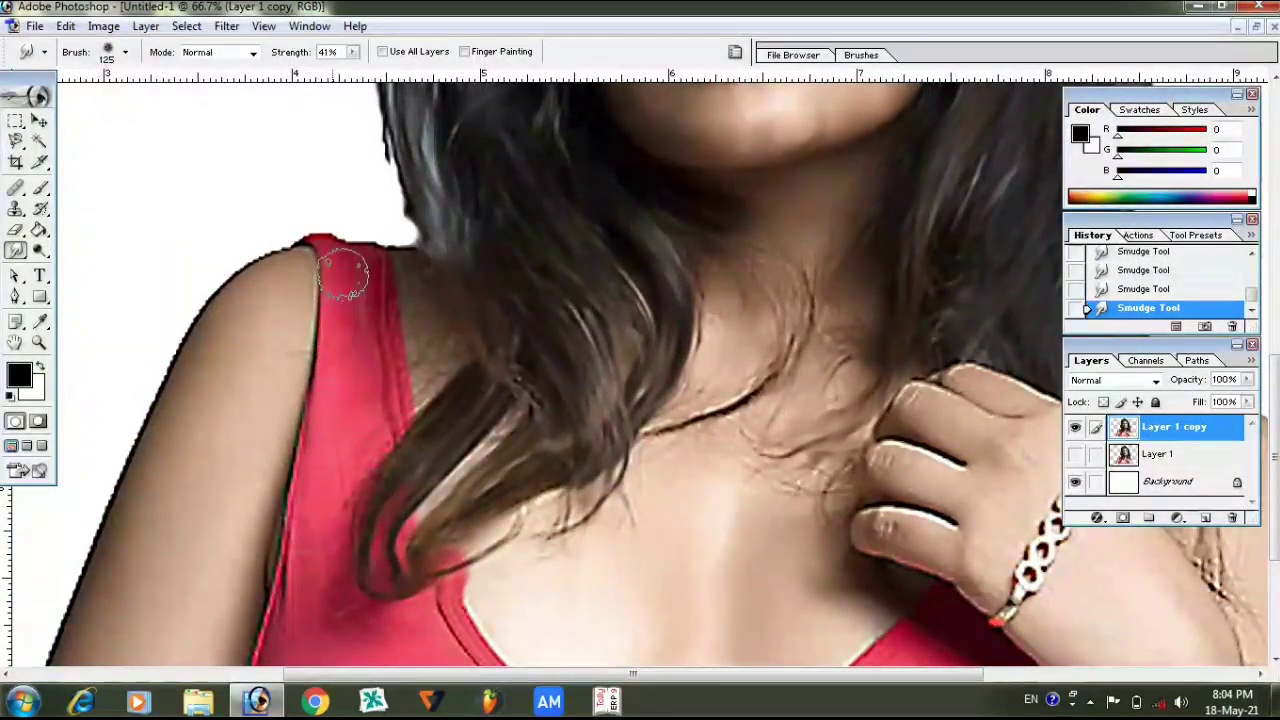
scroll(343, 275, down, 8)
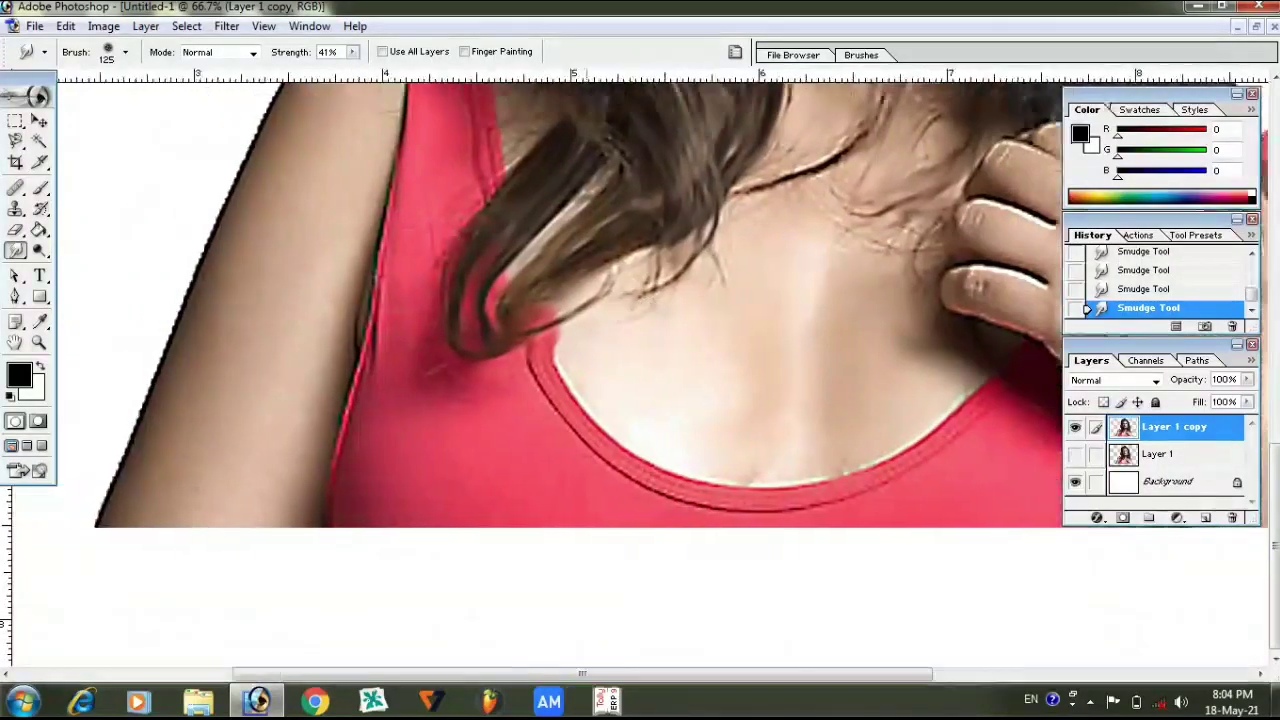
Soften the finger edges and smooth the skin around the knuckles.
scroll(622, 325, right, 5)
scroll(622, 325, up, 1)
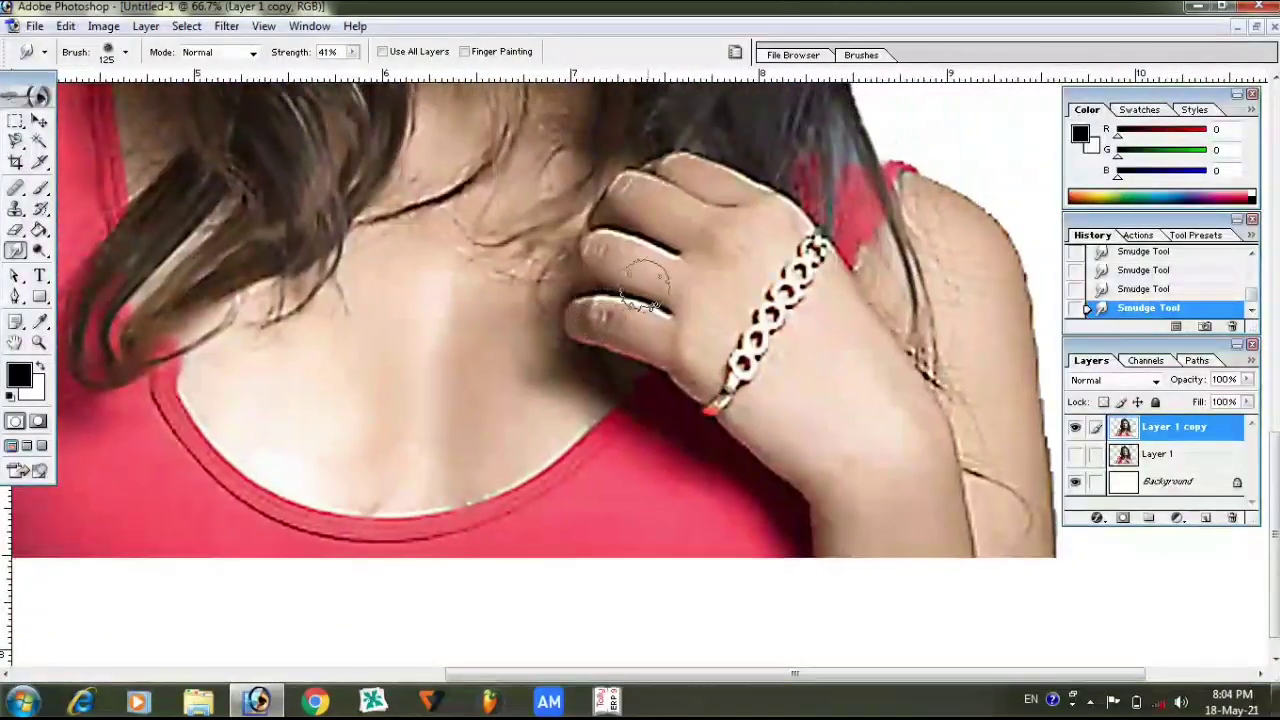
mouse_move(686, 349)
mouse_down()
mouse_move(613, 280)
mouse_move(656, 275)
mouse_up()
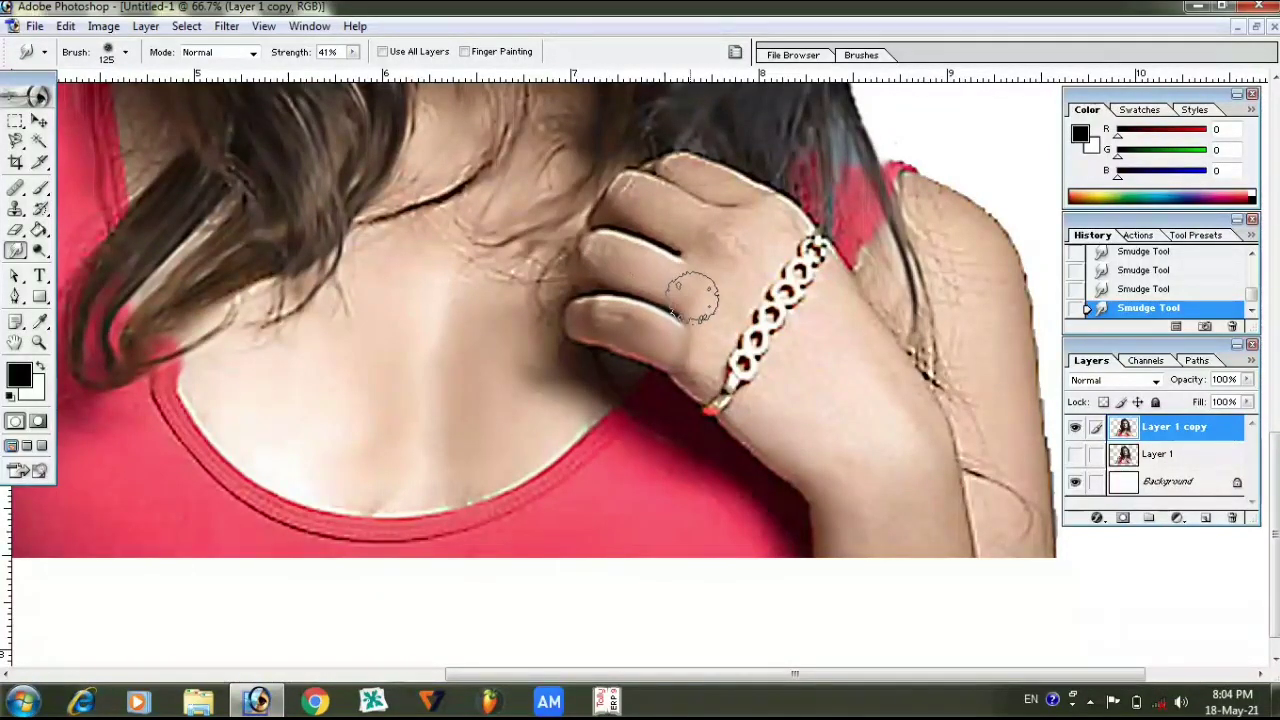
mouse_move(714, 286)
mouse_down()
mouse_move(757, 234)
mouse_move(692, 180)
mouse_up()
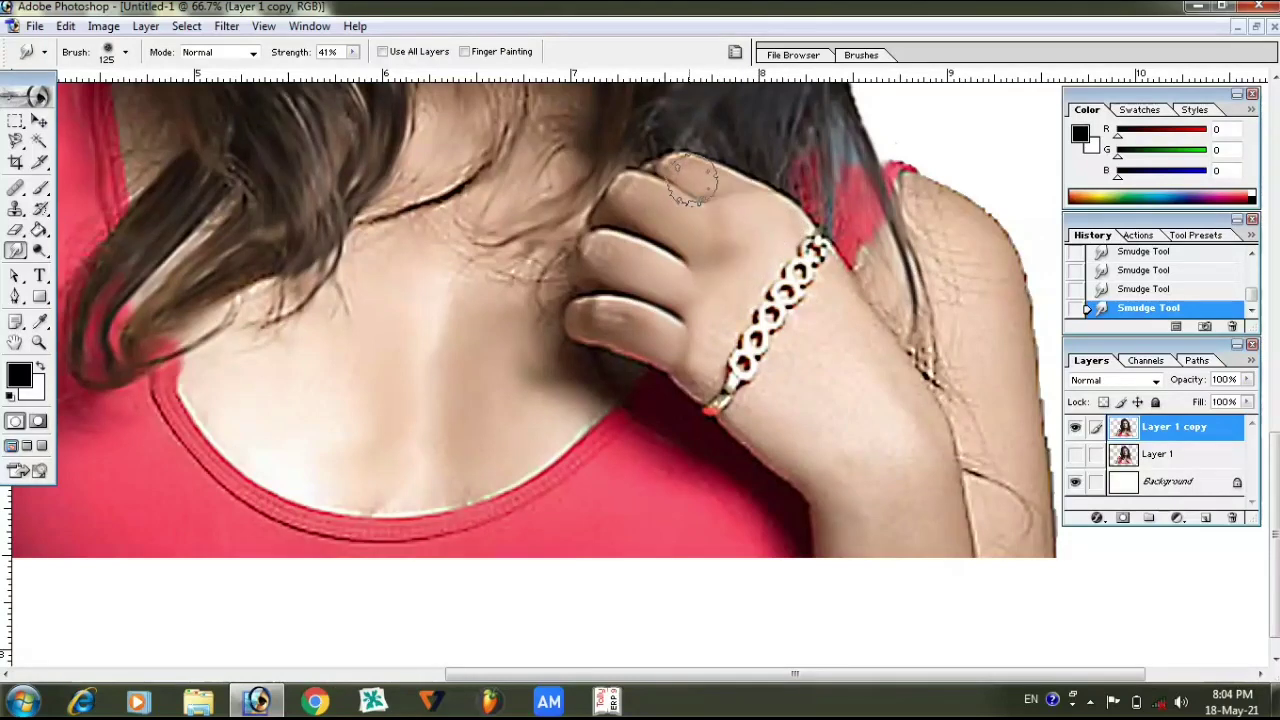
Undo the bracelet smudge, smudge the edge near the wrist, and zoom out to 25%.
mouse_move(818, 248)
mouse_down()
mouse_move(730, 378)
mouse_move(705, 355)
mouse_up()
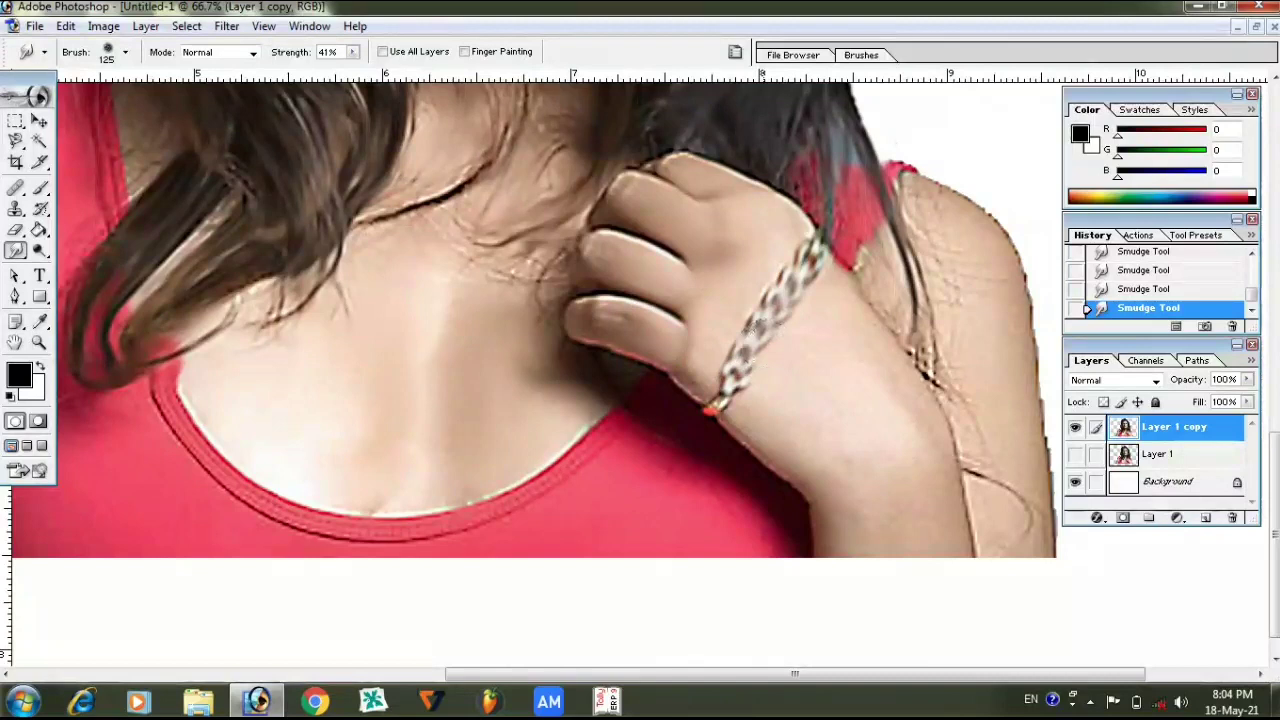
key(ctrl+z)
scroll(786, 314, down, 1)
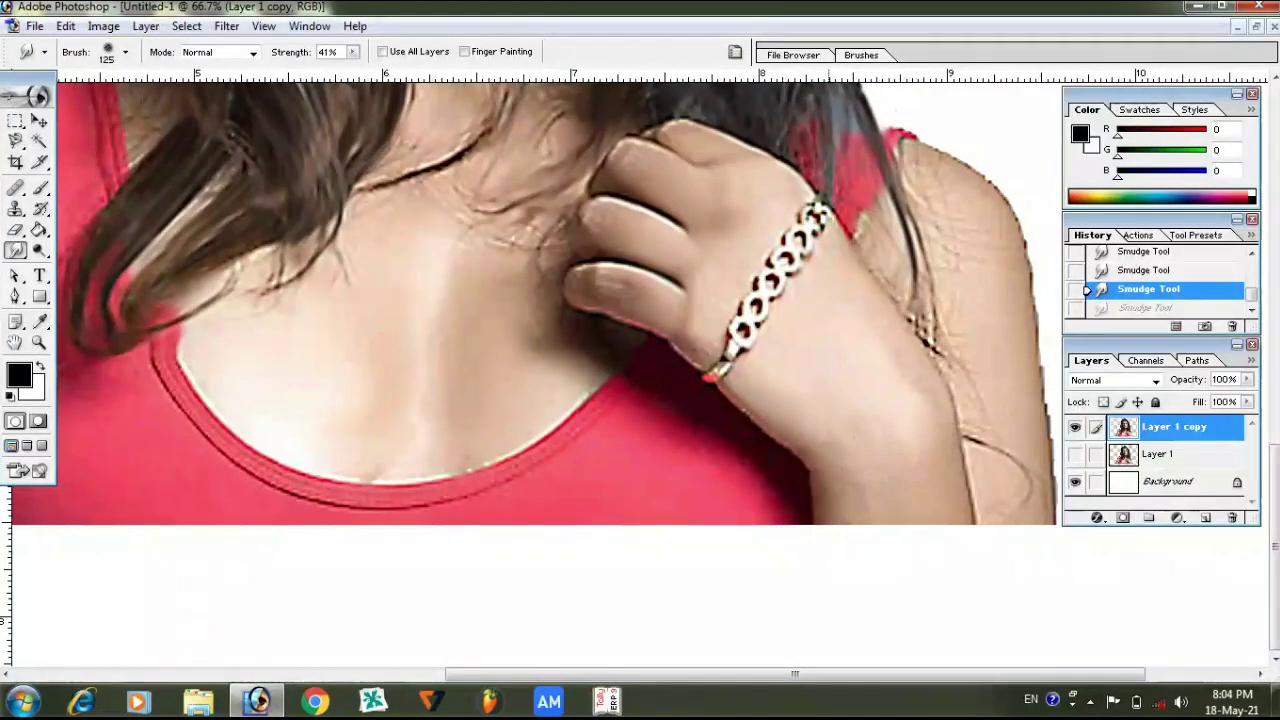
click(823, 417)
key(ctrl+minus)
key(ctrl+minus)
key(ctrl+minus)
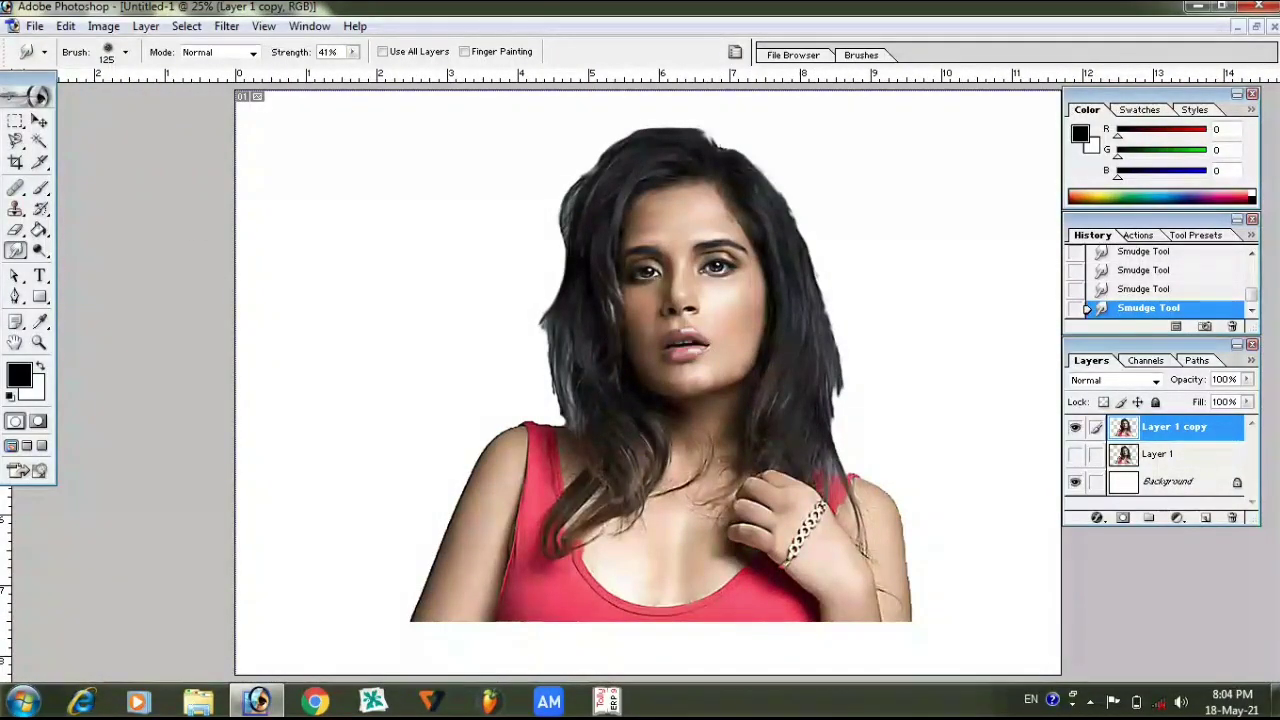
Switch to the Brush tool and choose the 17 px shaped cloud preset.
click(40, 188)
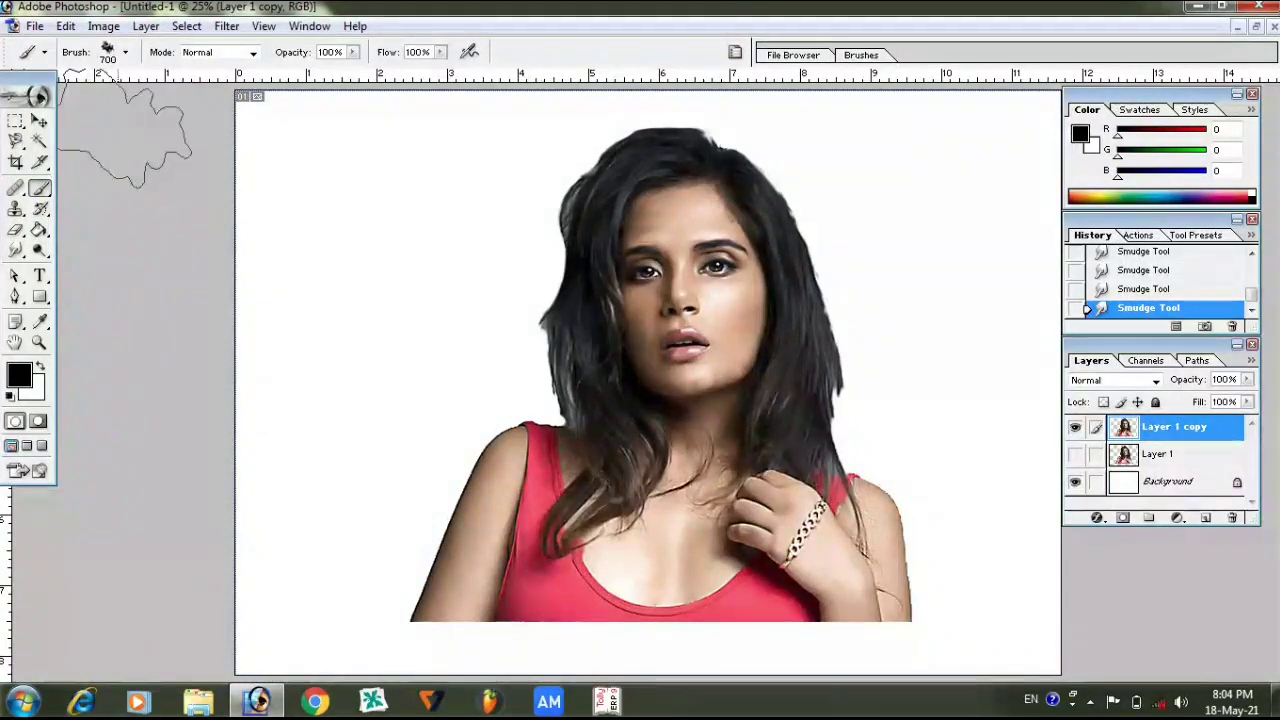
click(125, 52)
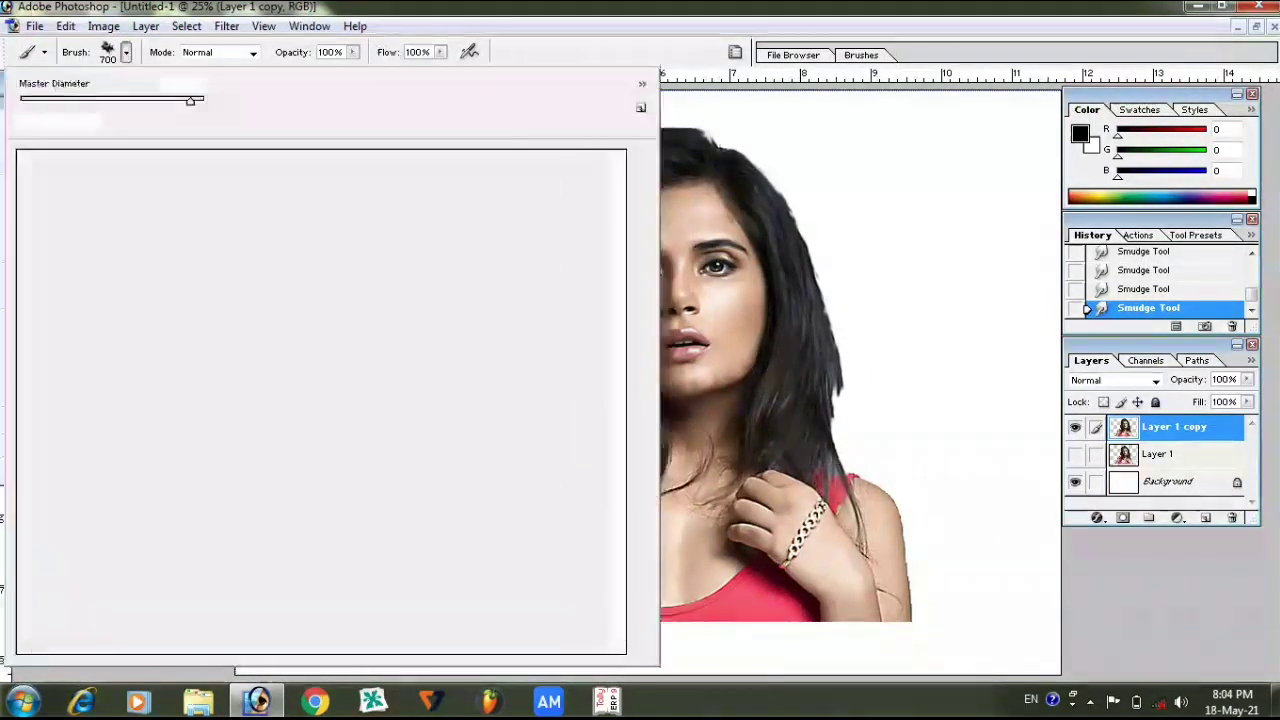
scroll(320, 400, up, 2)
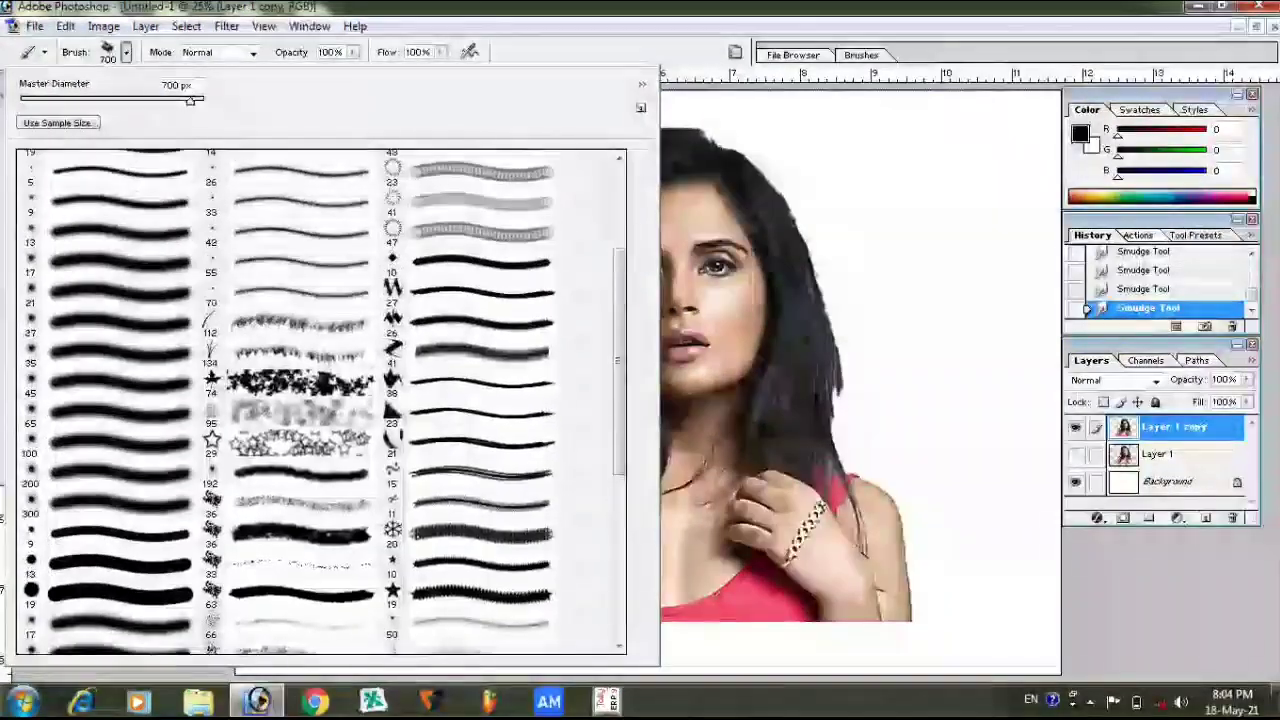
scroll(320, 400, up, 2)
scroll(320, 400, down, 2)
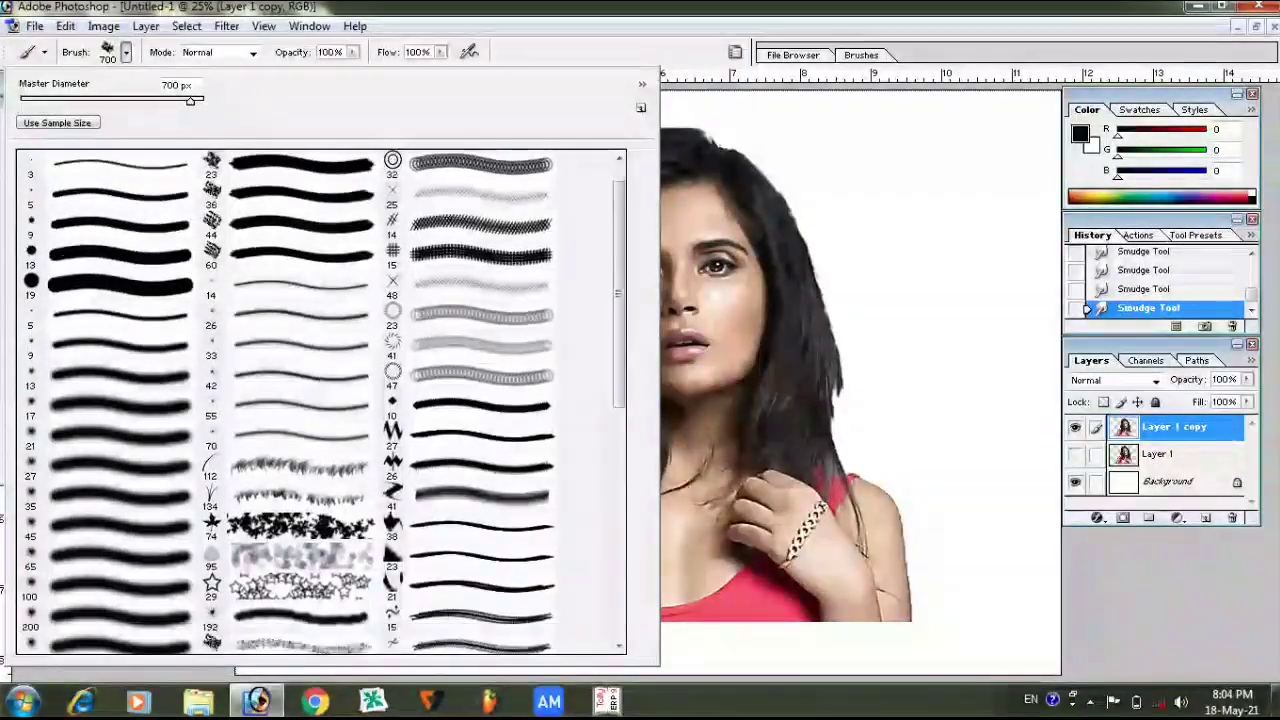
scroll(320, 400, down, 3)
scroll(320, 400, down, 3)
scroll(320, 400, down, 3)
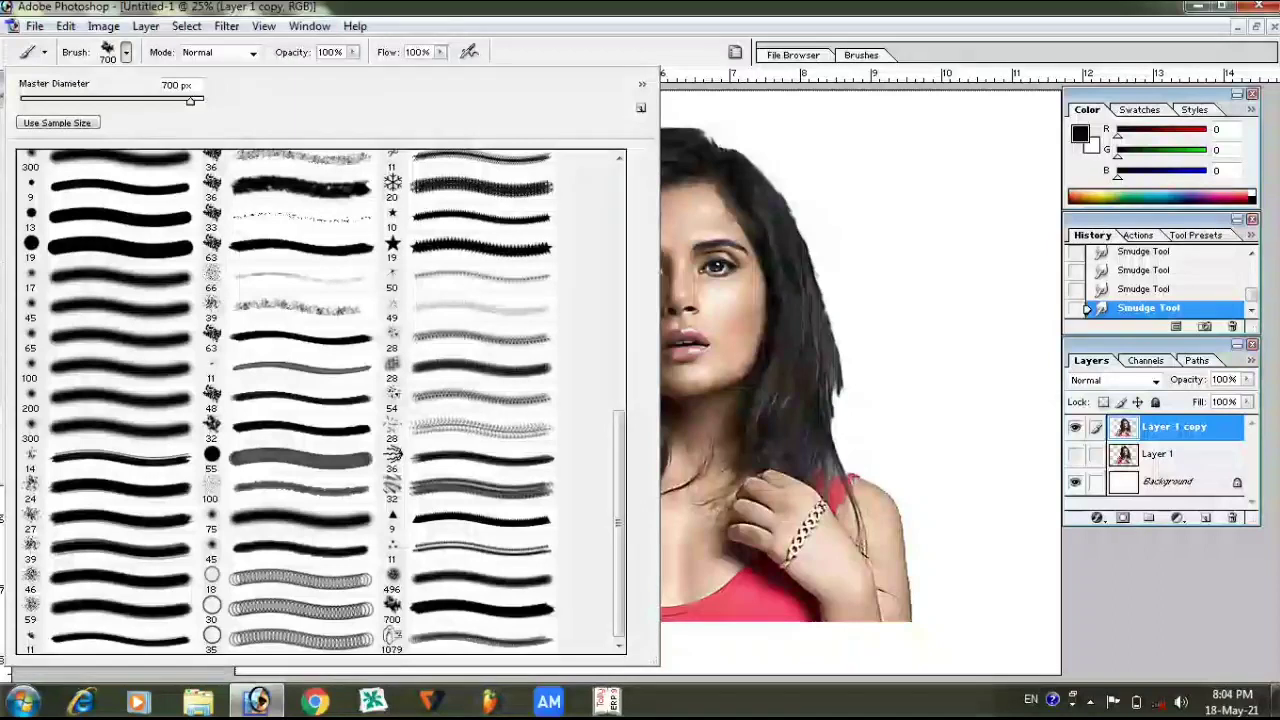
scroll(320, 400, up, 10)
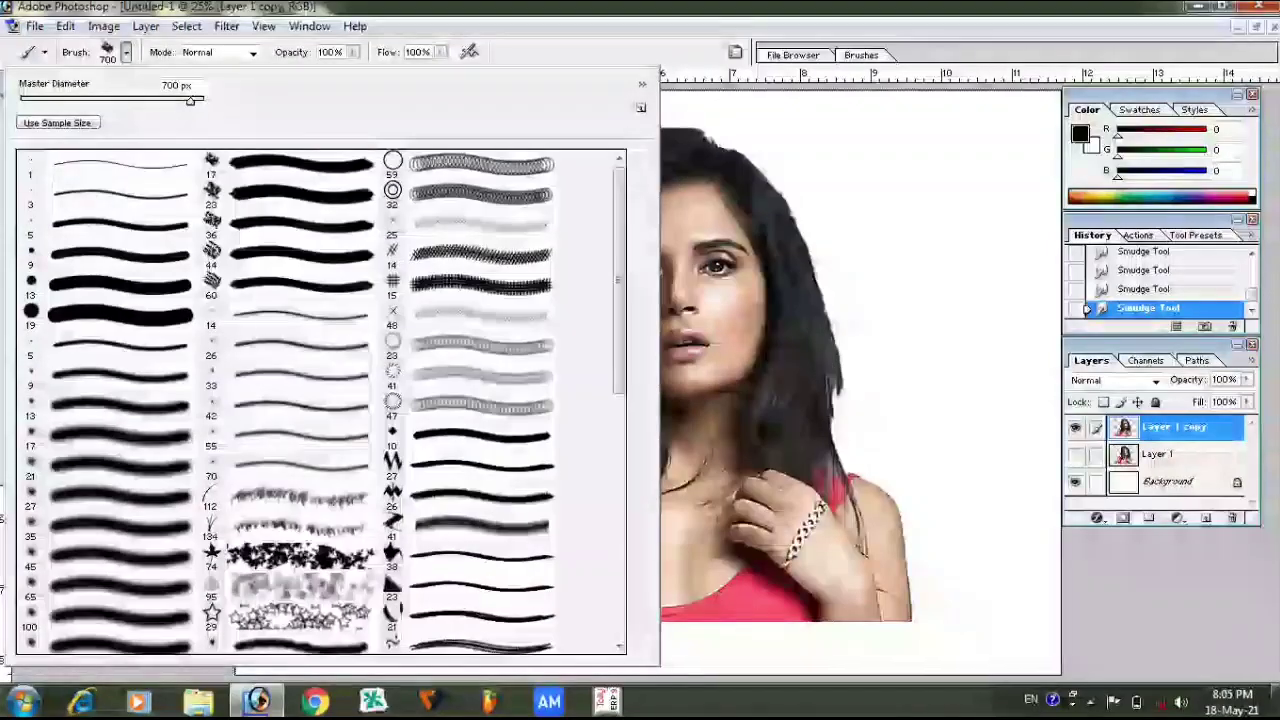
click(300, 164)
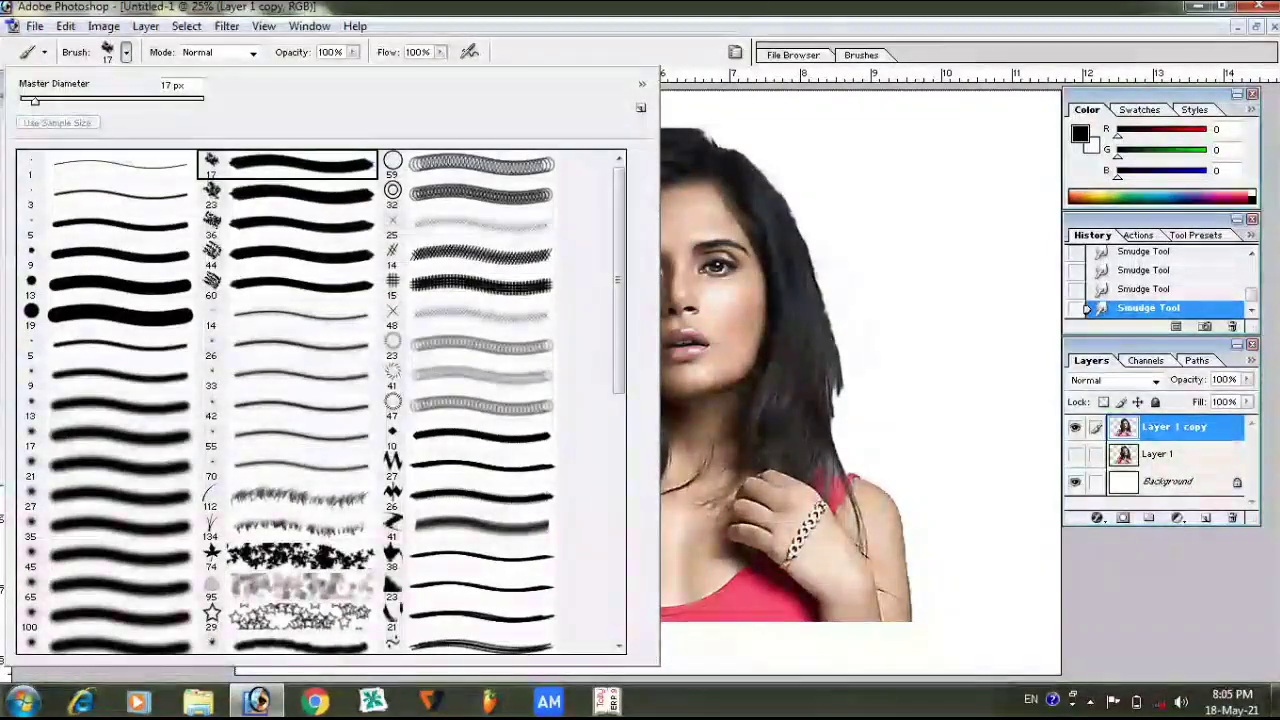
key(Return)
Enlarge the brush to 700 px and set the foreground to pink-red (R 248, G 83, B 113).
key(bracketright)
key(bracketright)
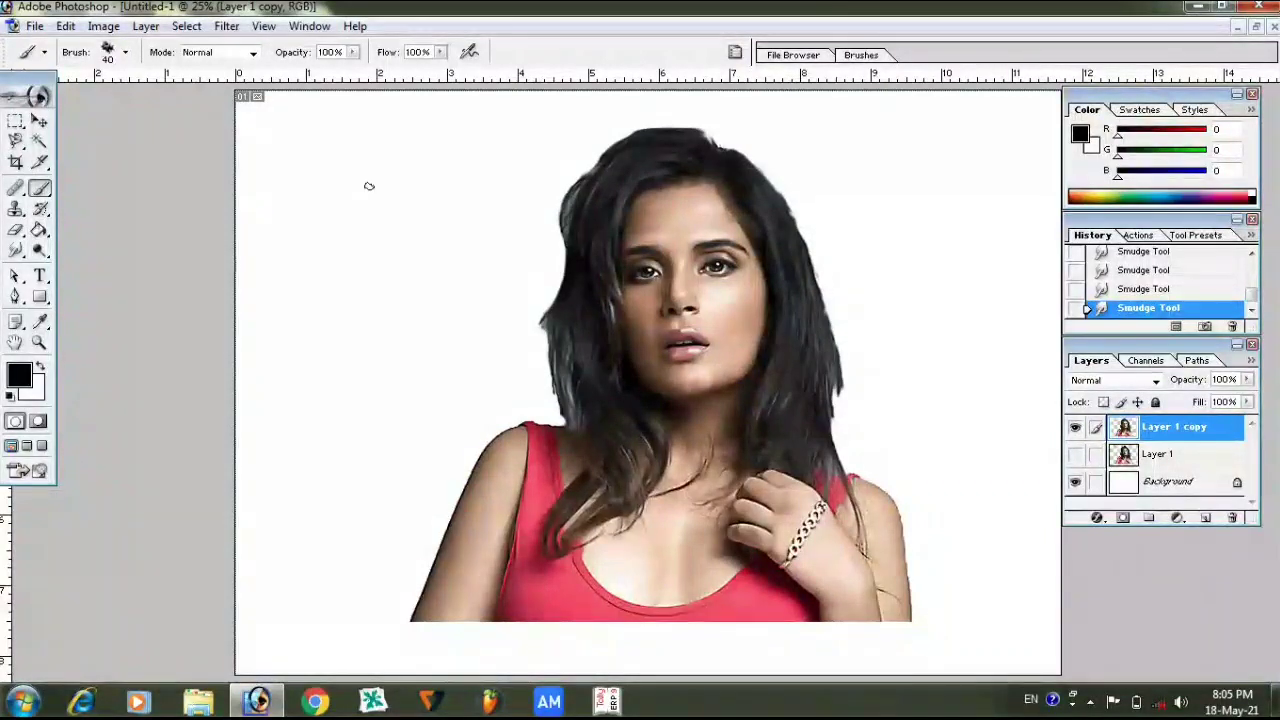
key(bracketright)
key(bracketright)
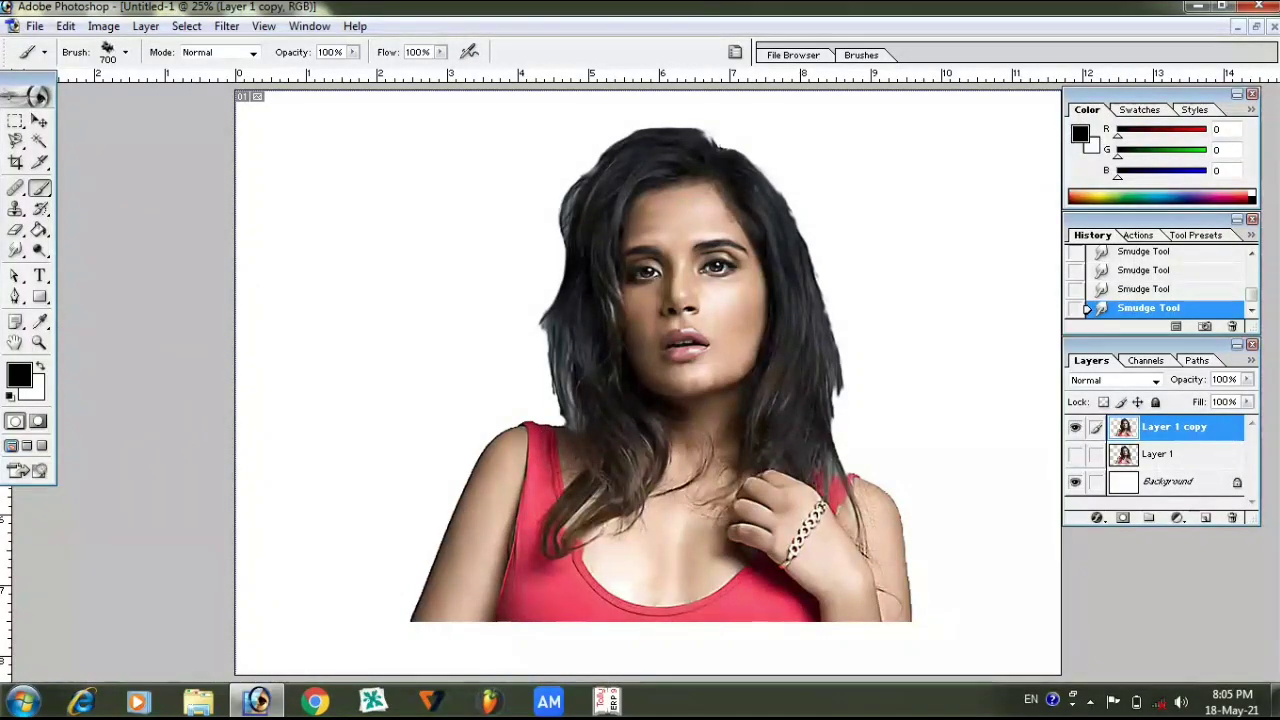
click(18, 374)
click(600, 470)
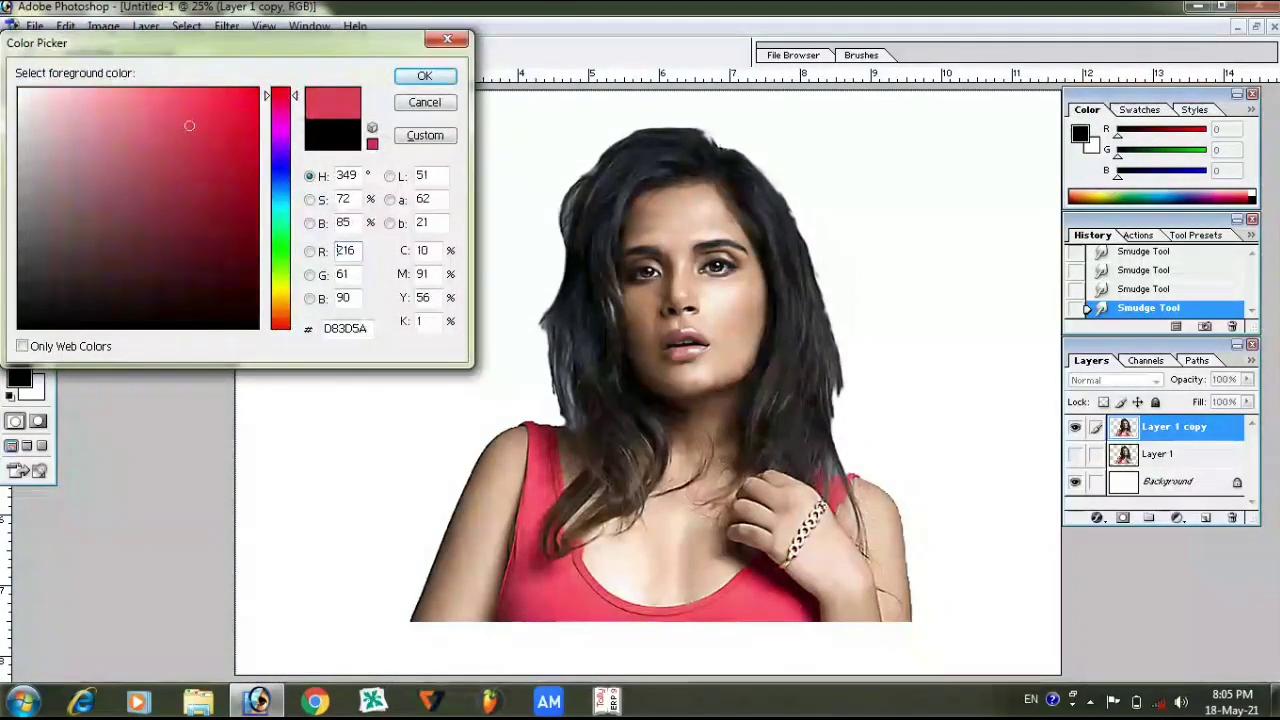
key(Return)
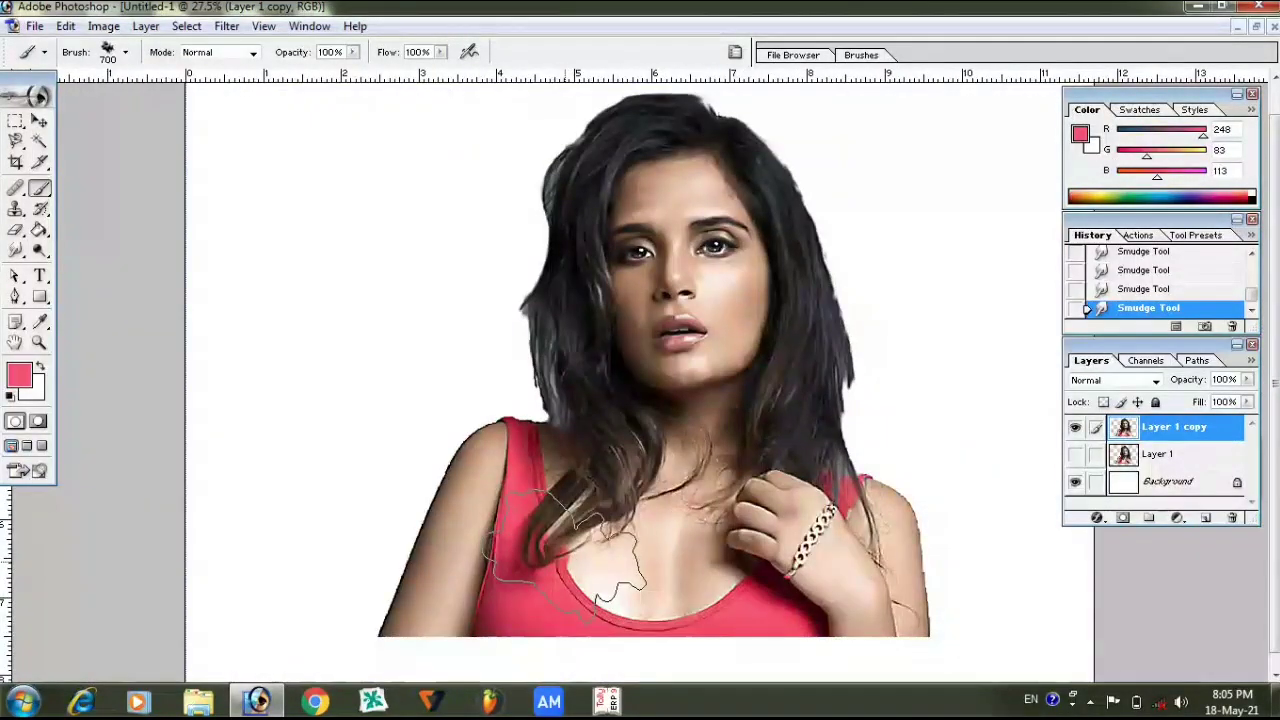
Try two pink strokes near the shoulder, undoing each, and raise the brush to 800 px.
drag(437, 617, 420, 615)
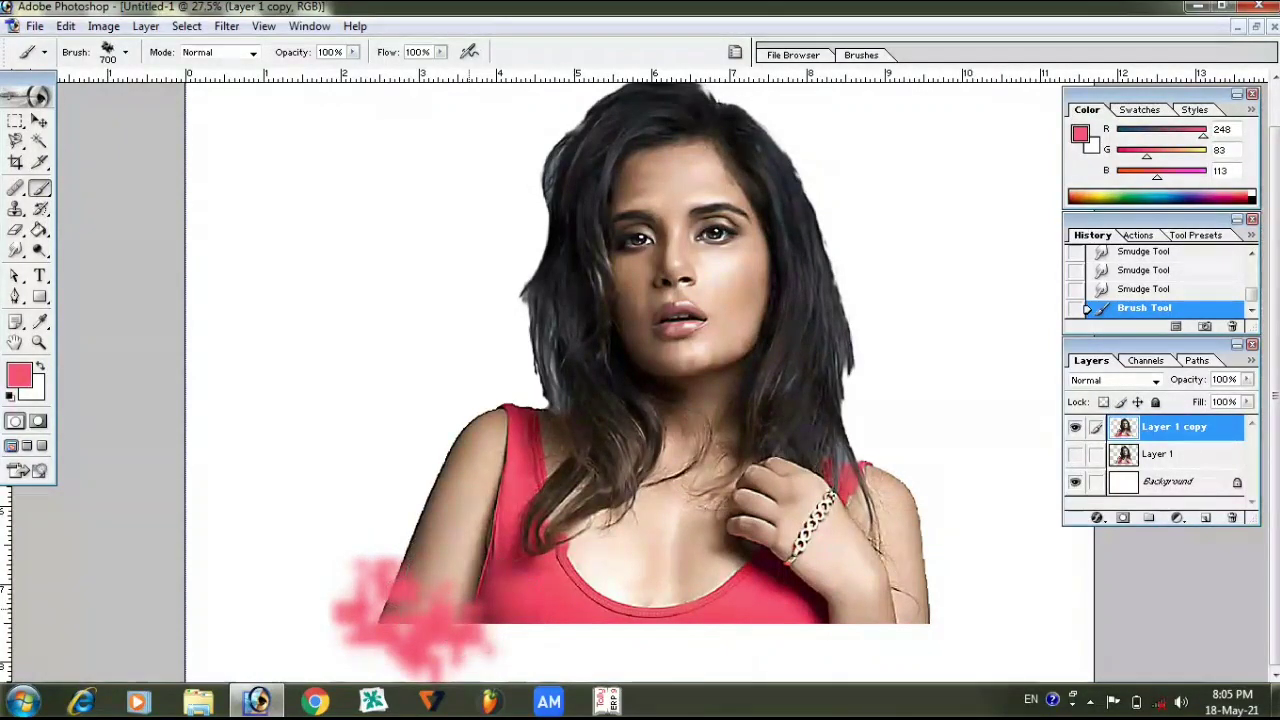
key(ctrl+z)
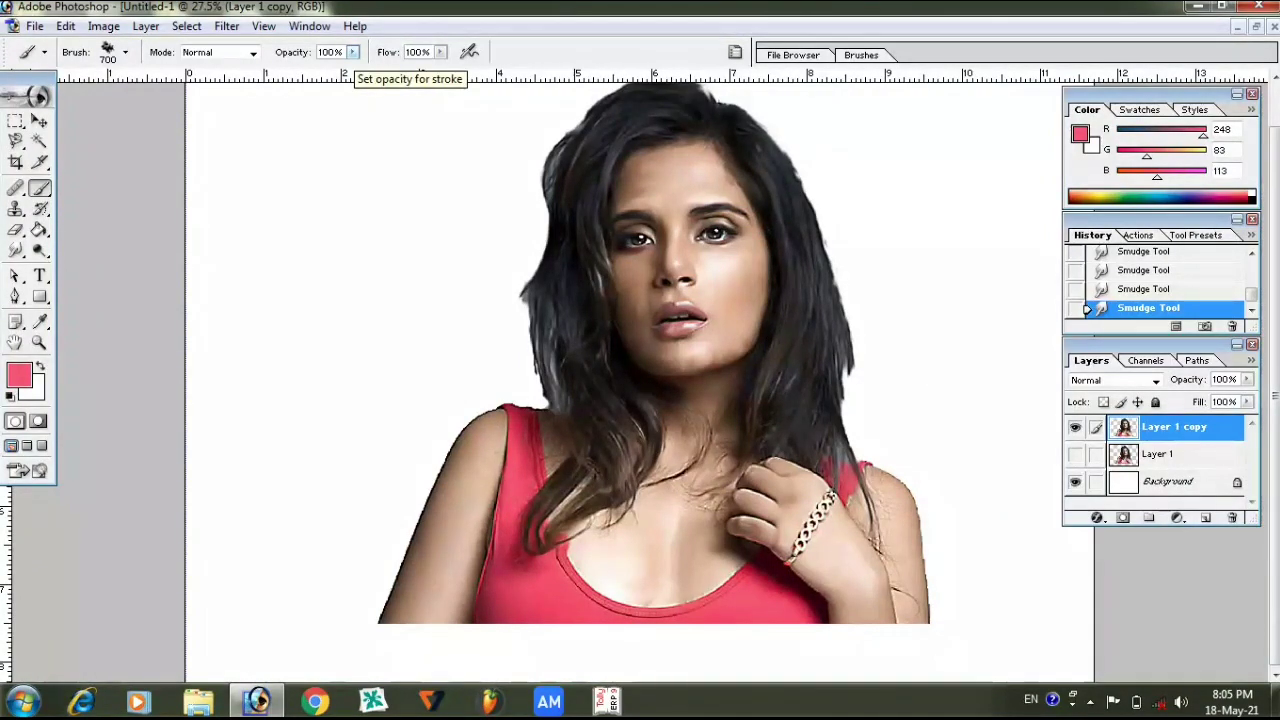
key(bracketright)
drag(363, 543, 372, 558)
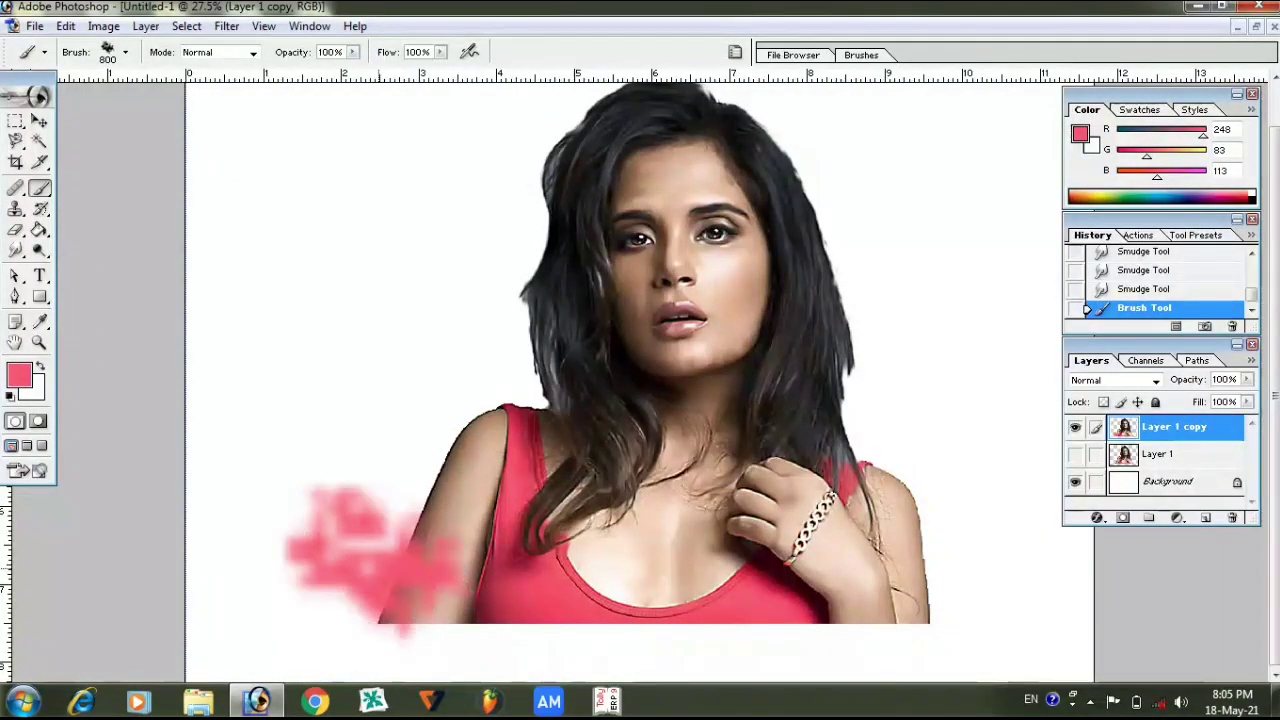
key(ctrl+z)
click(353, 52)
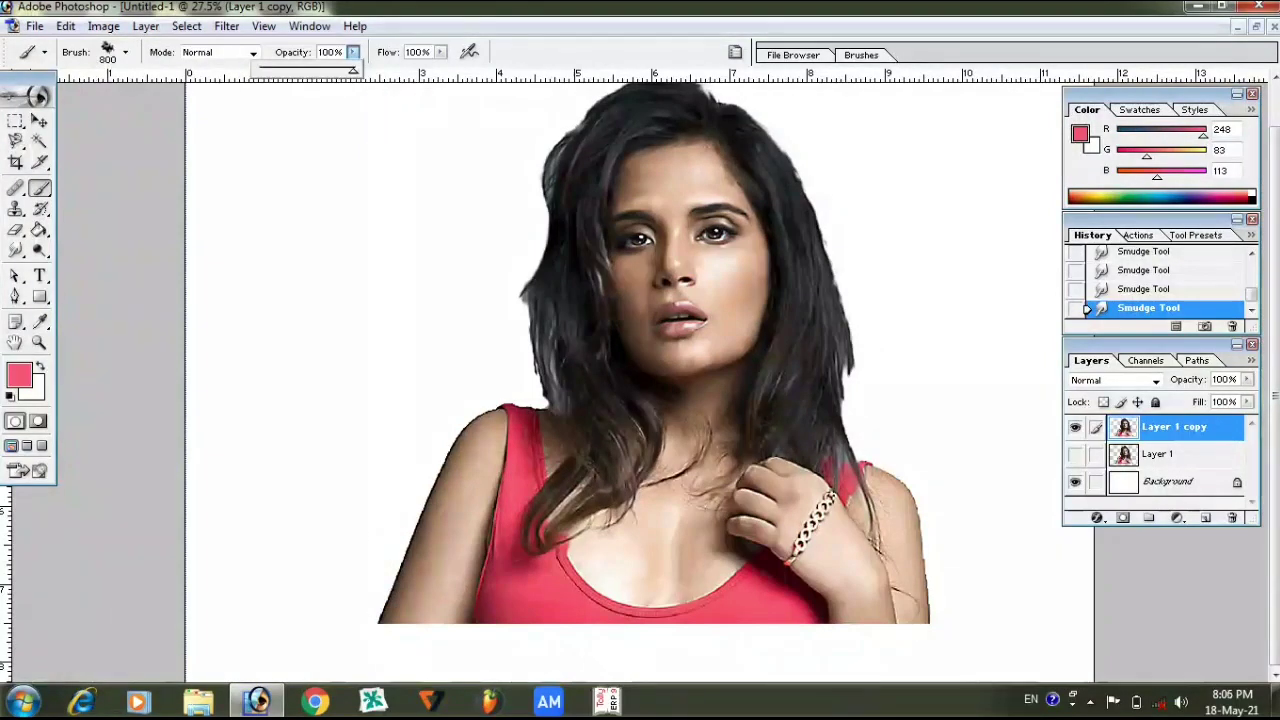
Set brush opacity to 61% and paint pink smoke across the figure's lower left and right.
drag(305, 72, 317, 72)
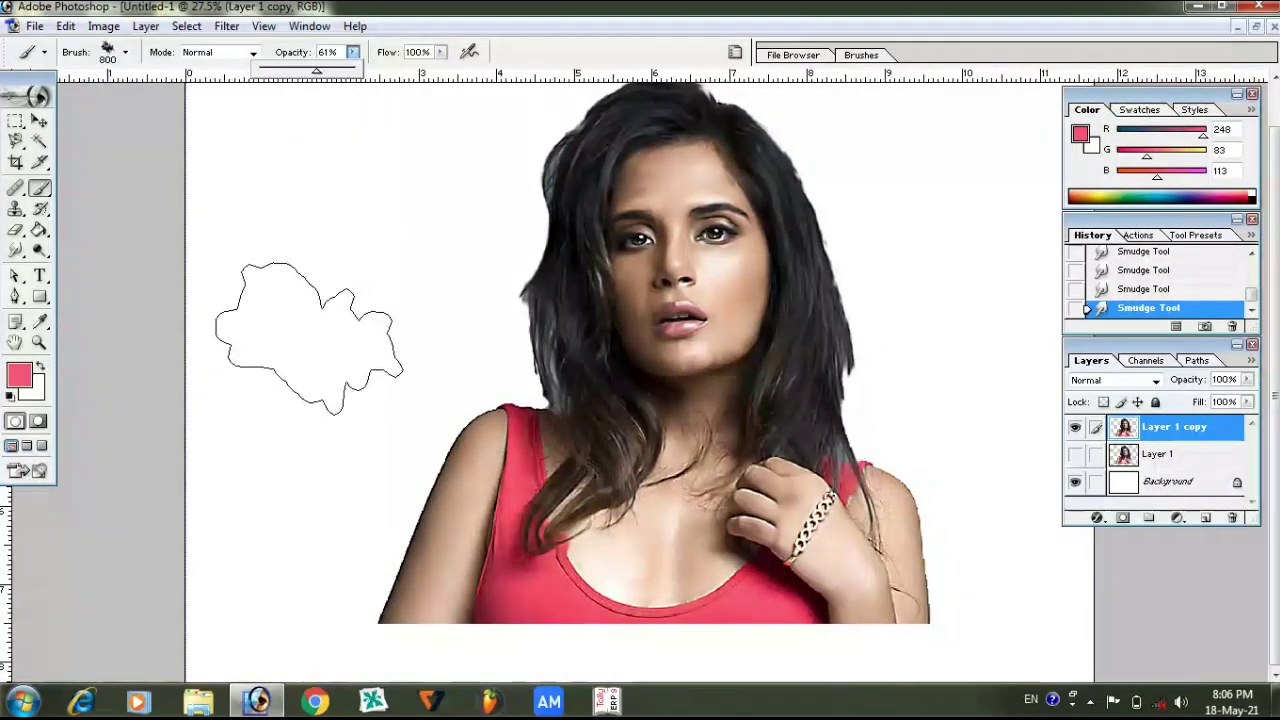
drag(250, 290, 380, 360)
key(ctrl+z)
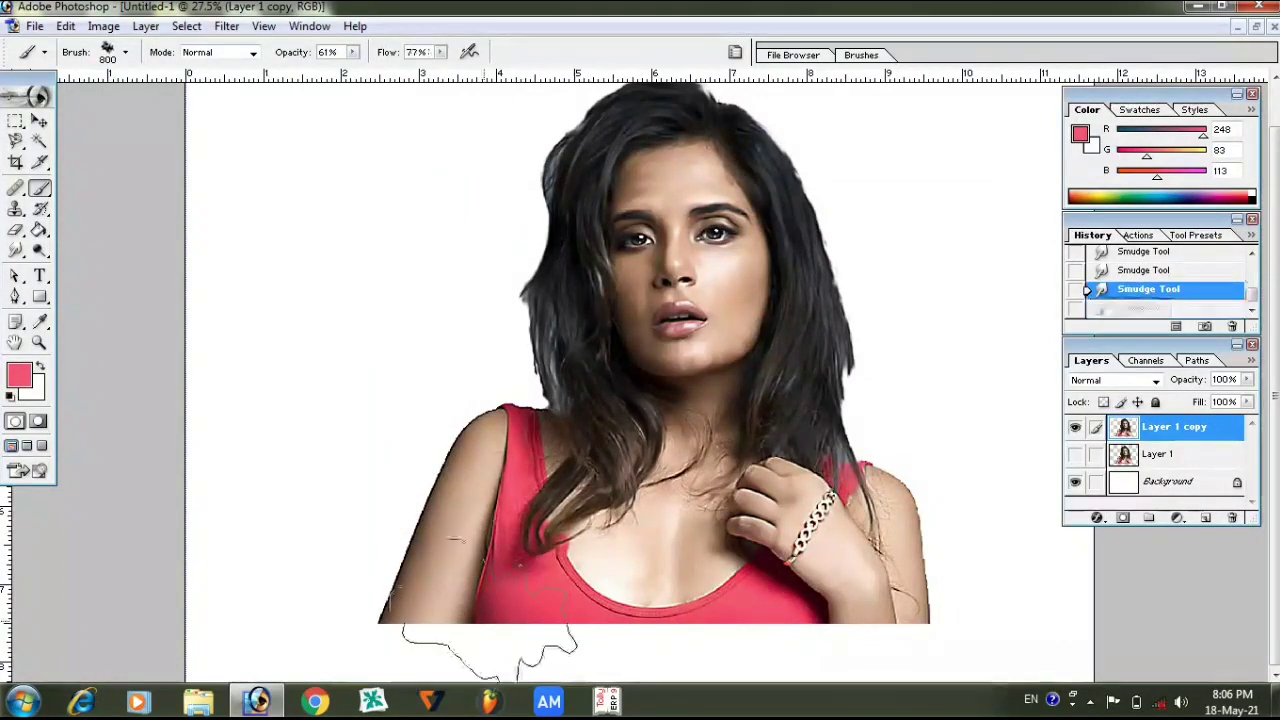
mouse_move(414, 586)
mouse_down()
mouse_move(440, 620)
mouse_move(766, 602)
mouse_up()
mouse_move(870, 640)
mouse_down()
mouse_move(935, 640)
mouse_move(690, 645)
mouse_move(565, 600)
mouse_move(364, 600)
mouse_move(370, 540)
mouse_up()
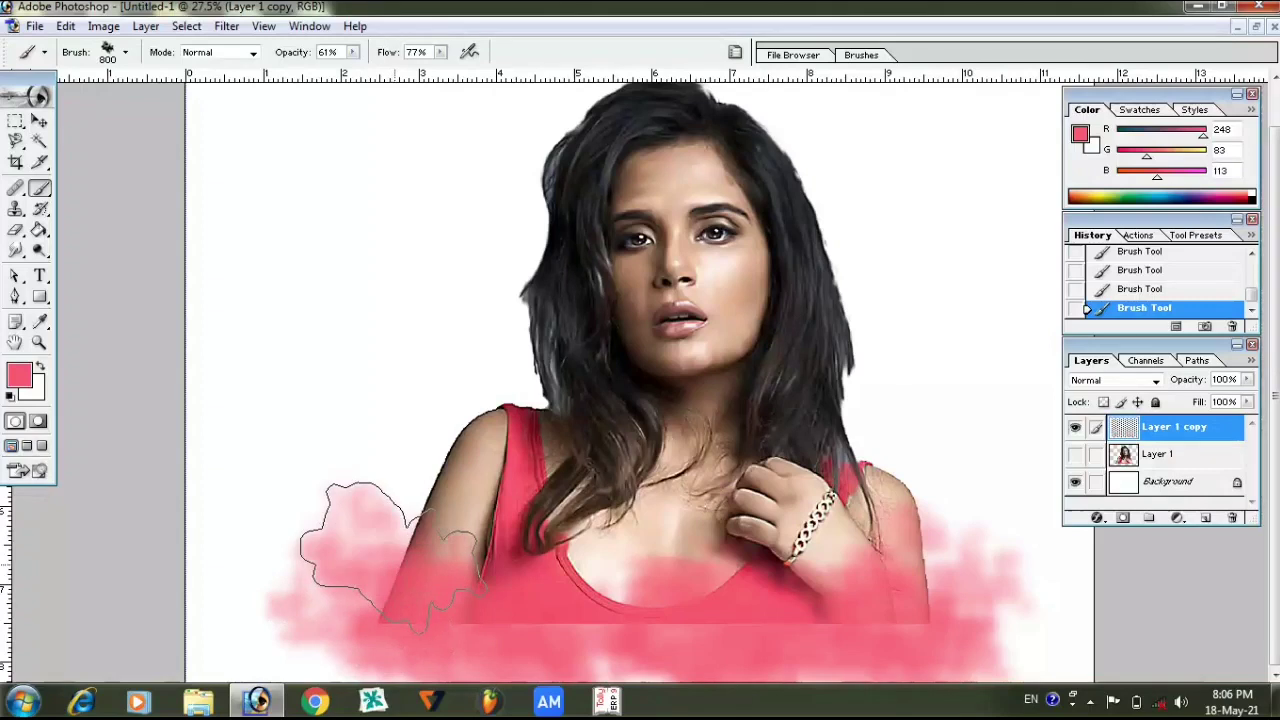
Sample a skin tone and brush it over the lower dress, undoing a stray dark red stroke.
alt+click(479, 440)
mouse_move(548, 560)
mouse_down()
mouse_move(380, 590)
mouse_move(470, 615)
mouse_move(608, 615)
mouse_move(657, 590)
mouse_move(765, 620)
mouse_move(920, 575)
mouse_move(933, 600)
mouse_move(740, 625)
mouse_move(800, 585)
mouse_move(471, 628)
mouse_move(386, 543)
mouse_move(470, 530)
mouse_up()
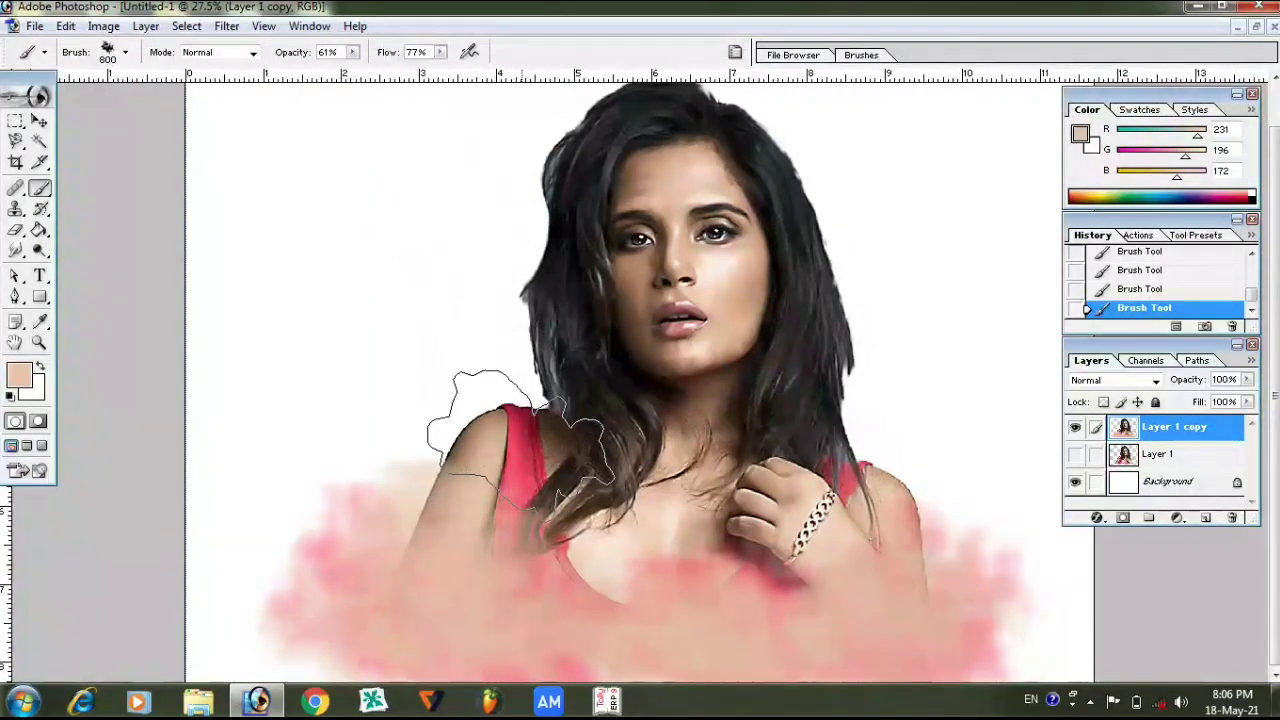
mouse_move(428, 586)
mouse_down()
mouse_move(471, 600)
mouse_move(490, 562)
mouse_up()
key(ctrl+alt+z)
key(ctrl+alt+z)
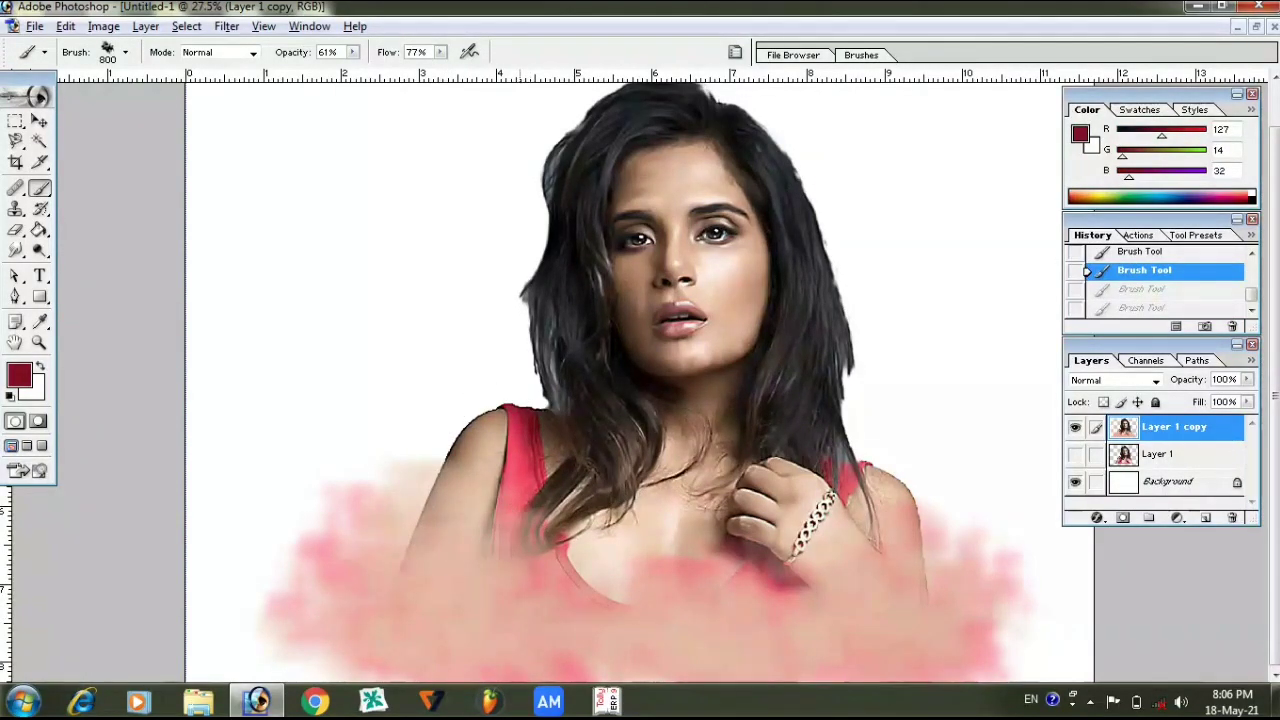
Add more pink smoke over the chest, undo the excess, and repaint sampled skin tone there.
drag(435, 505, 385, 580)
mouse_move(480, 595)
mouse_down()
mouse_move(850, 575)
mouse_move(757, 620)
mouse_up()
key(ctrl+alt+z)
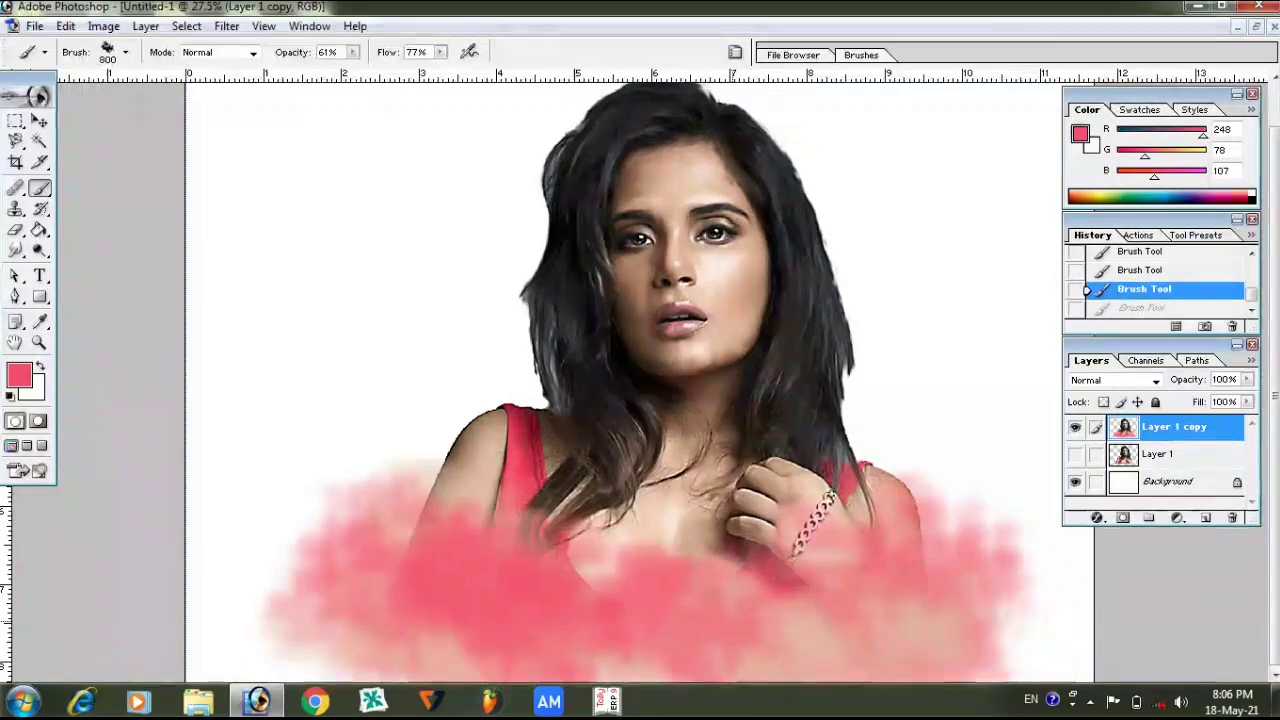
key(ctrl+alt+z)
key(ctrl+alt+z)
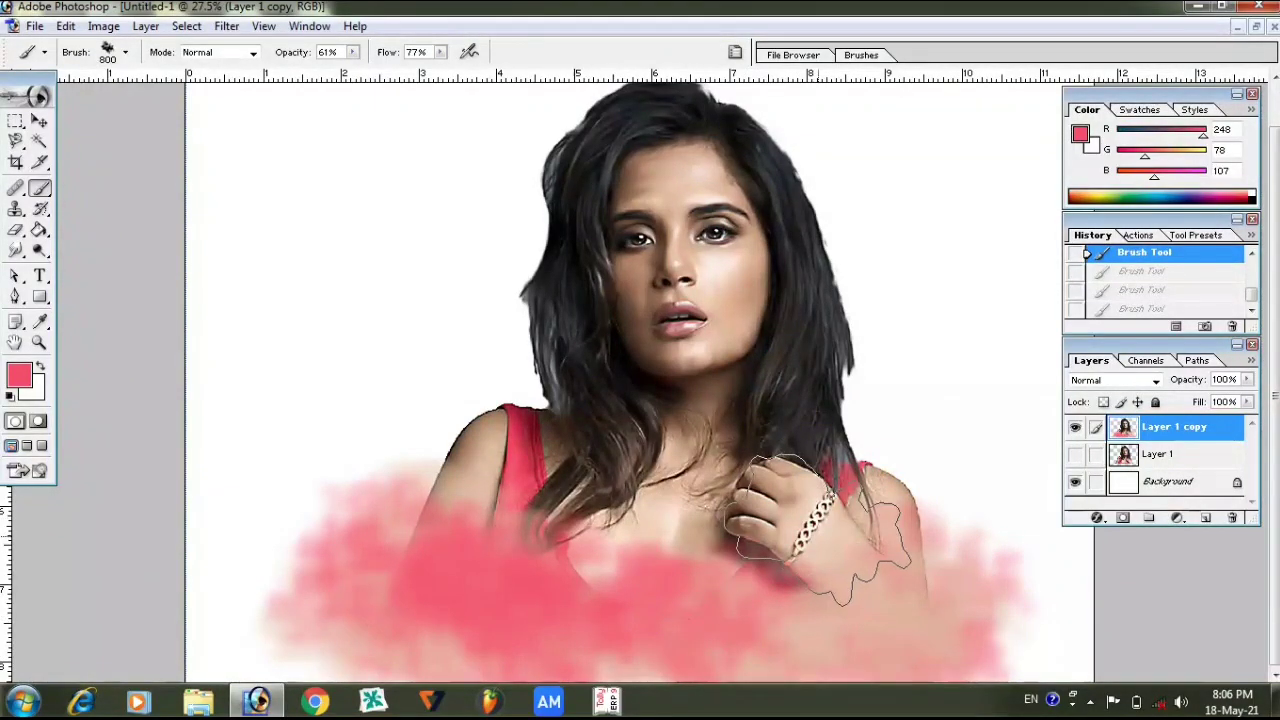
alt+click(857, 585)
mouse_move(857, 585)
mouse_down()
mouse_move(790, 600)
mouse_move(571, 600)
mouse_move(429, 543)
mouse_move(420, 630)
mouse_up()
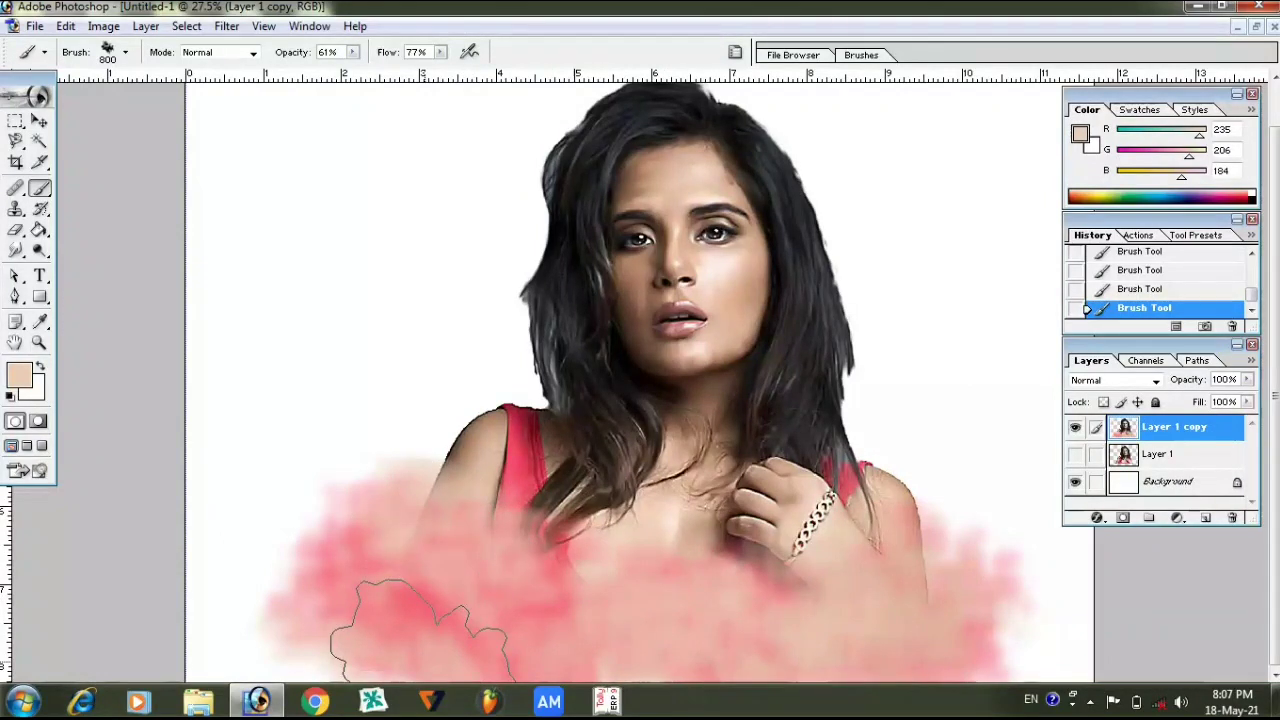
key(ctrl+minus)
key(ctrl+minus)
key(ctrl+plus)
key(ctrl+minus)
key(ctrl+plus)
key(ctrl+minus)
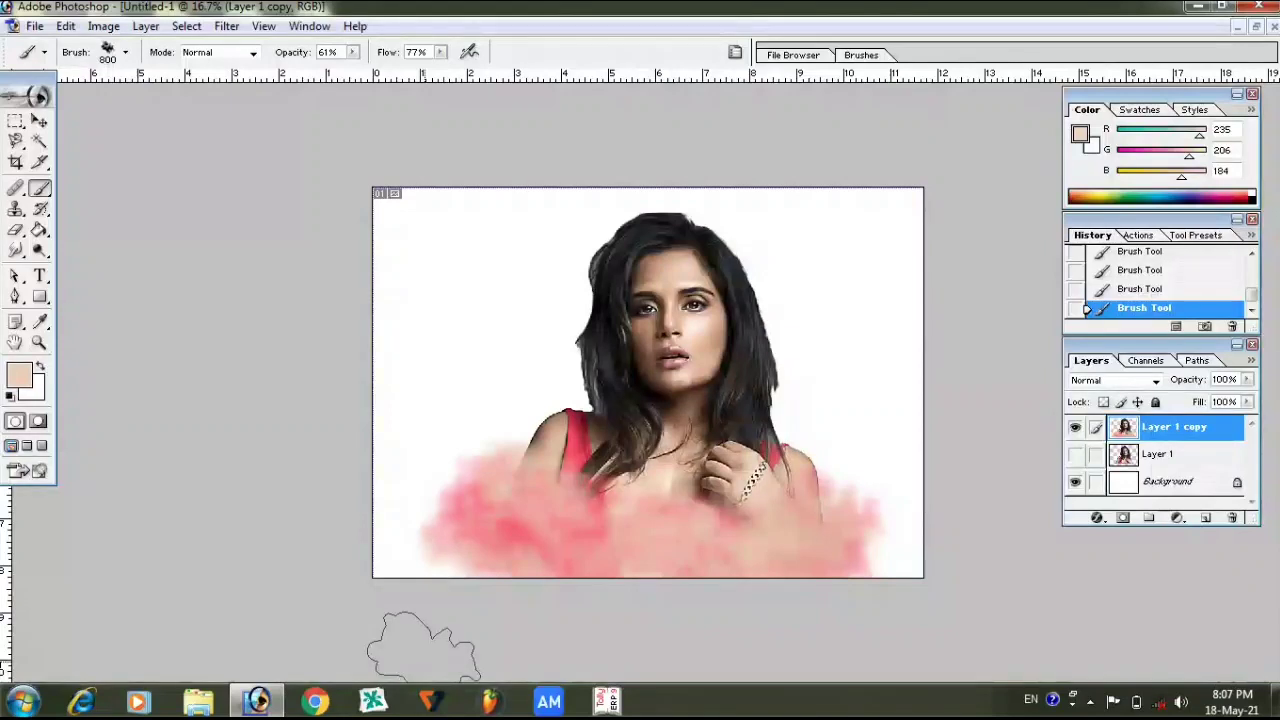
Browse the photo folder from File > Open and open bc18.jpg.
click(35, 26)
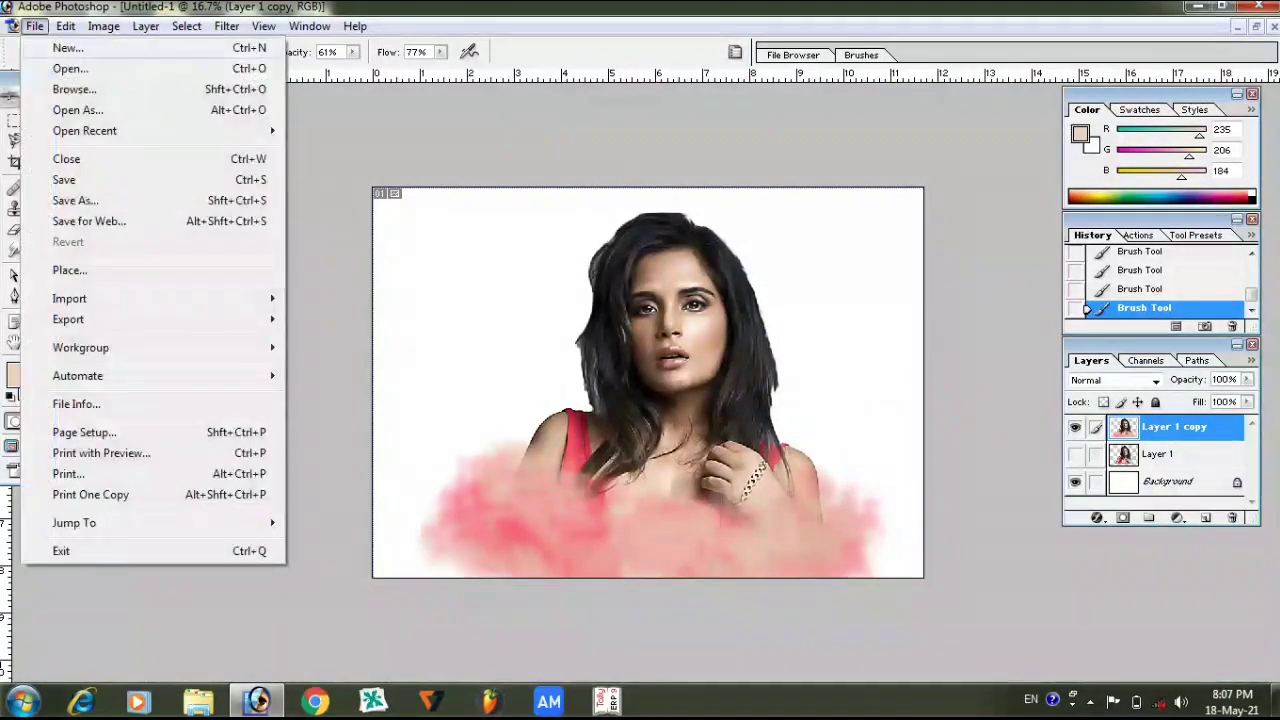
click(70, 68)
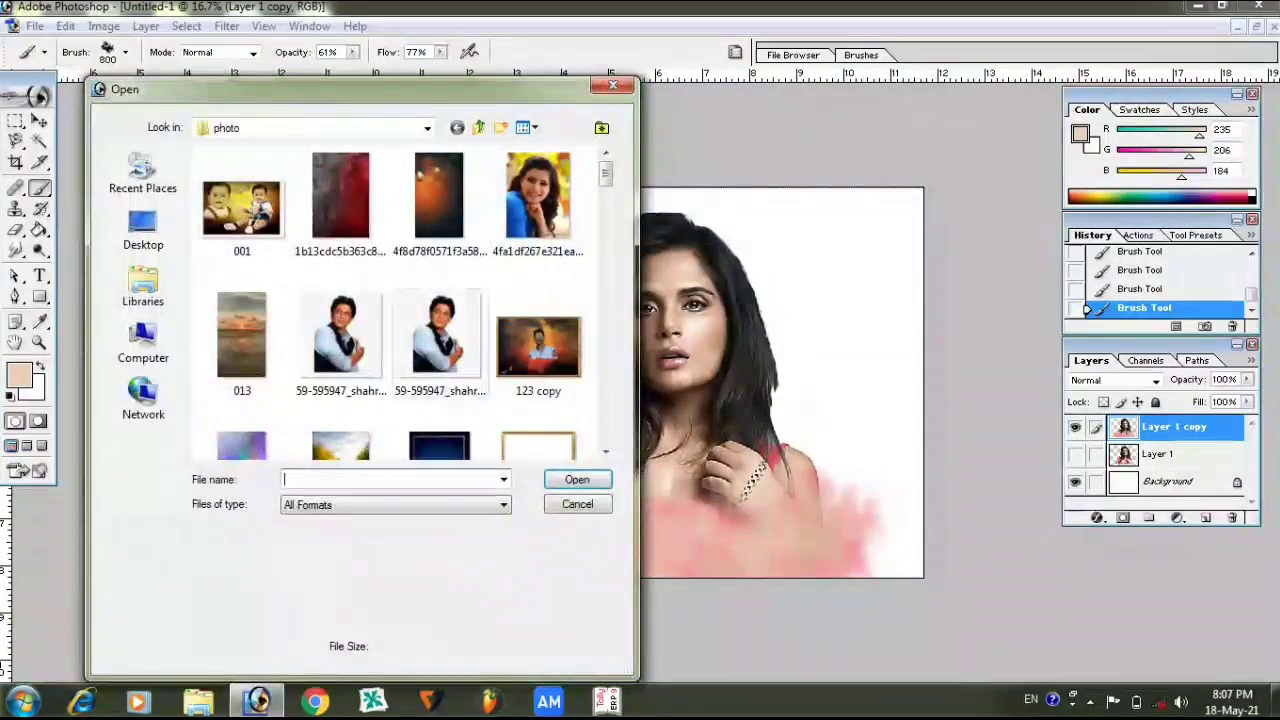
click(241, 335)
scroll(241, 340, down, 5)
scroll(241, 340, down, 3)
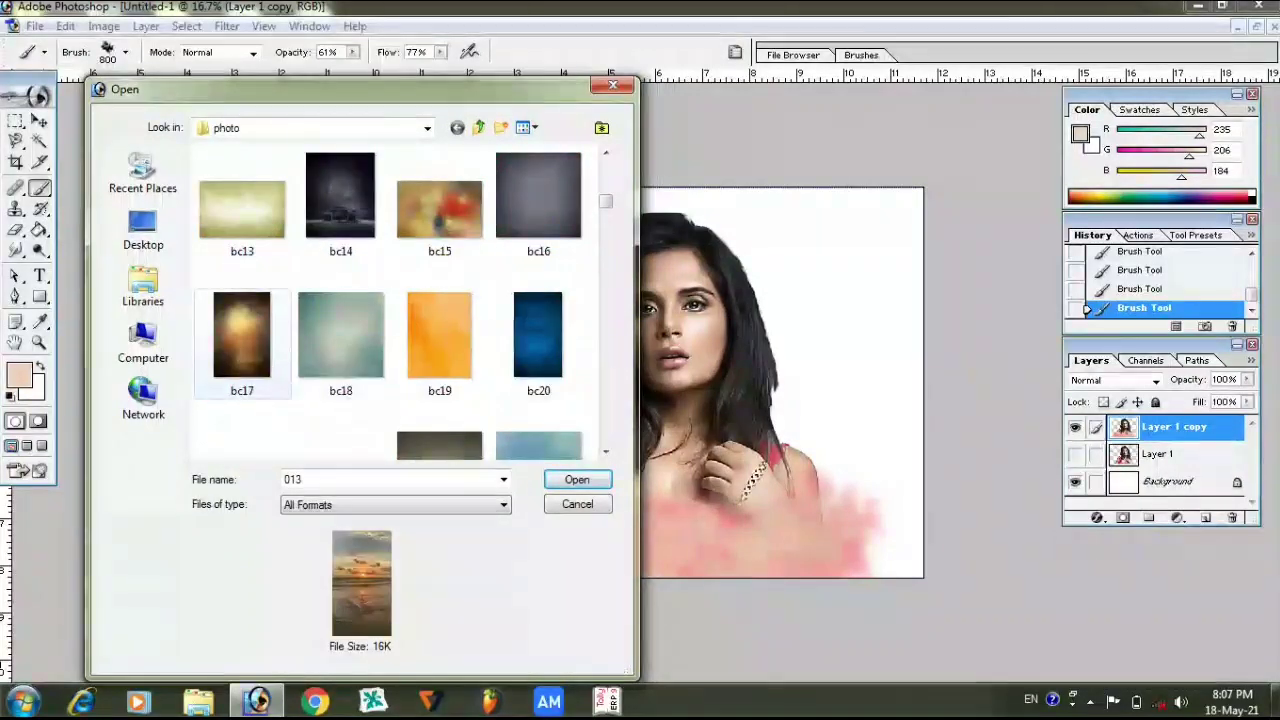
scroll(340, 335, down, 2)
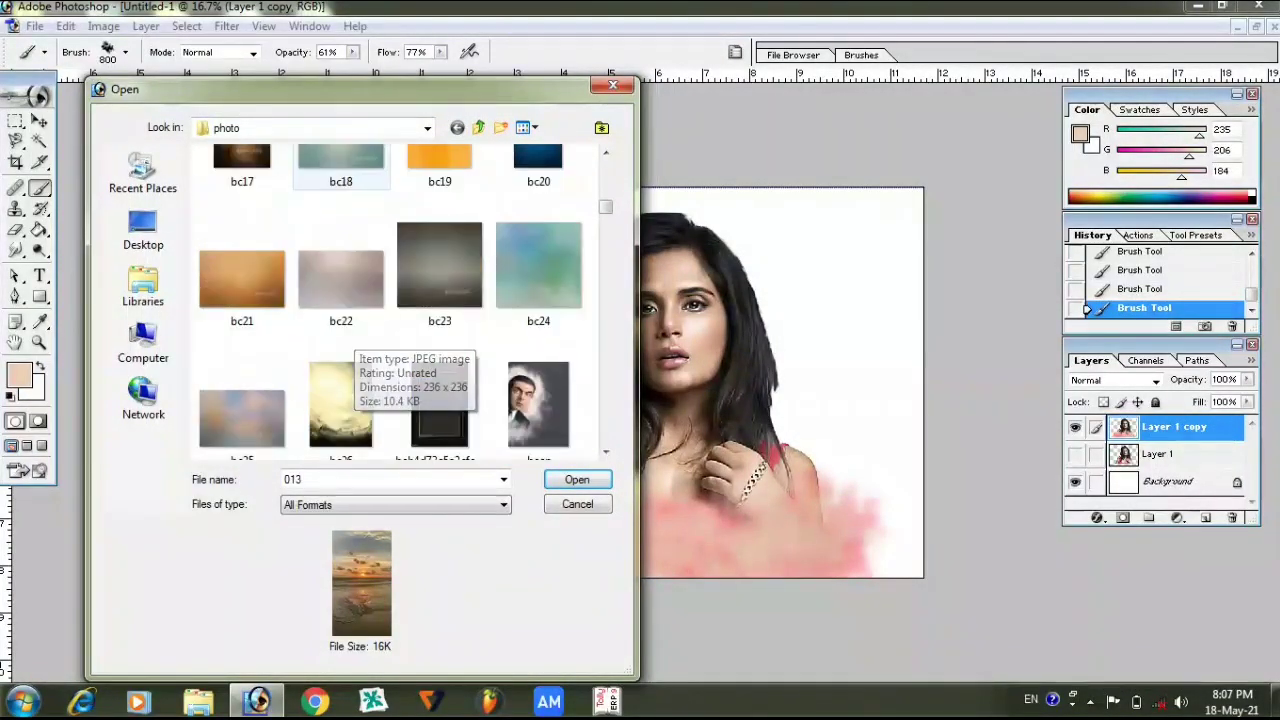
scroll(335, 340, up, 2)
double_click(340, 320)
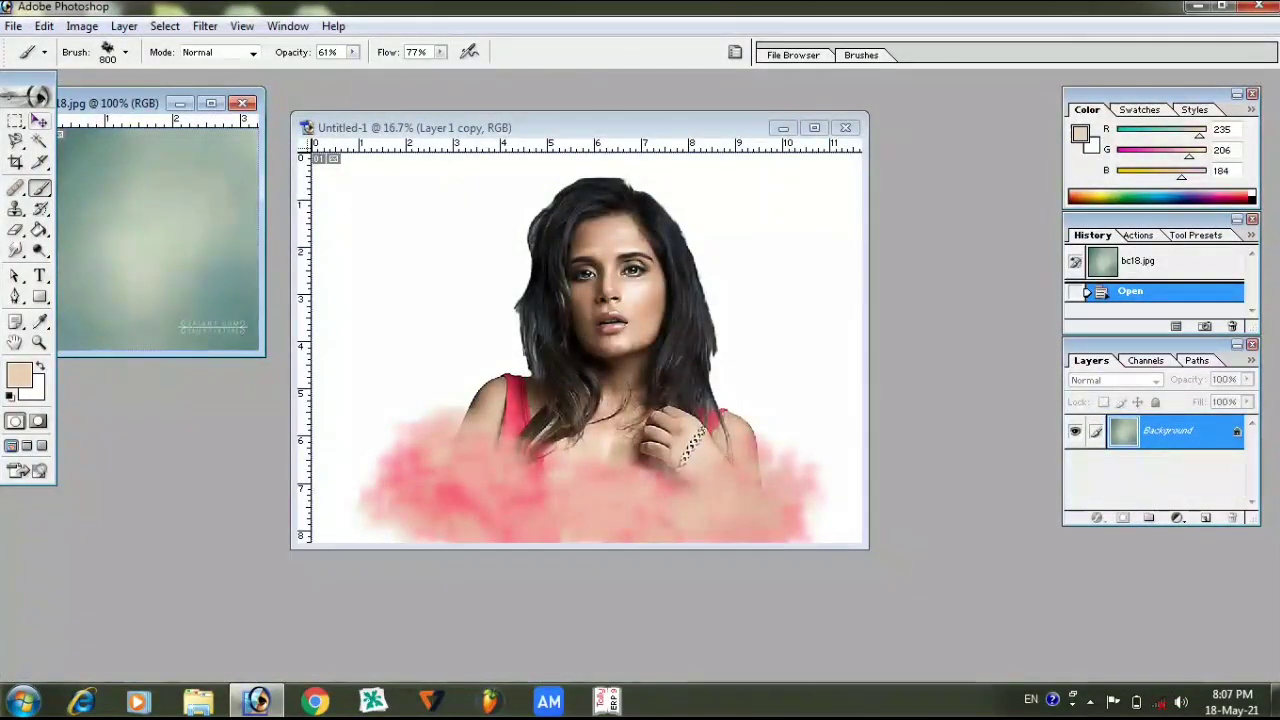
Drag bc18 into the portrait document as Layer 2 and place it below Layer 1 copy.
click(40, 120)
drag(160, 240, 491, 327)
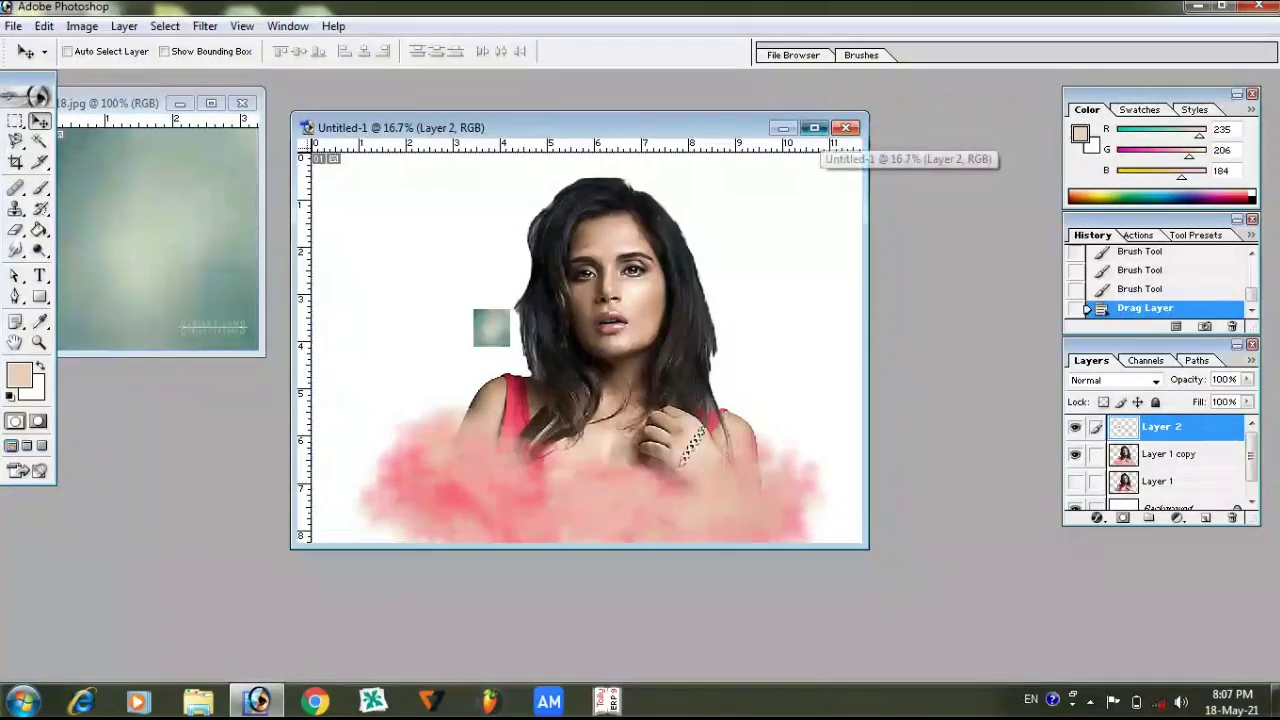
click(814, 128)
drag(1160, 427, 1160, 468)
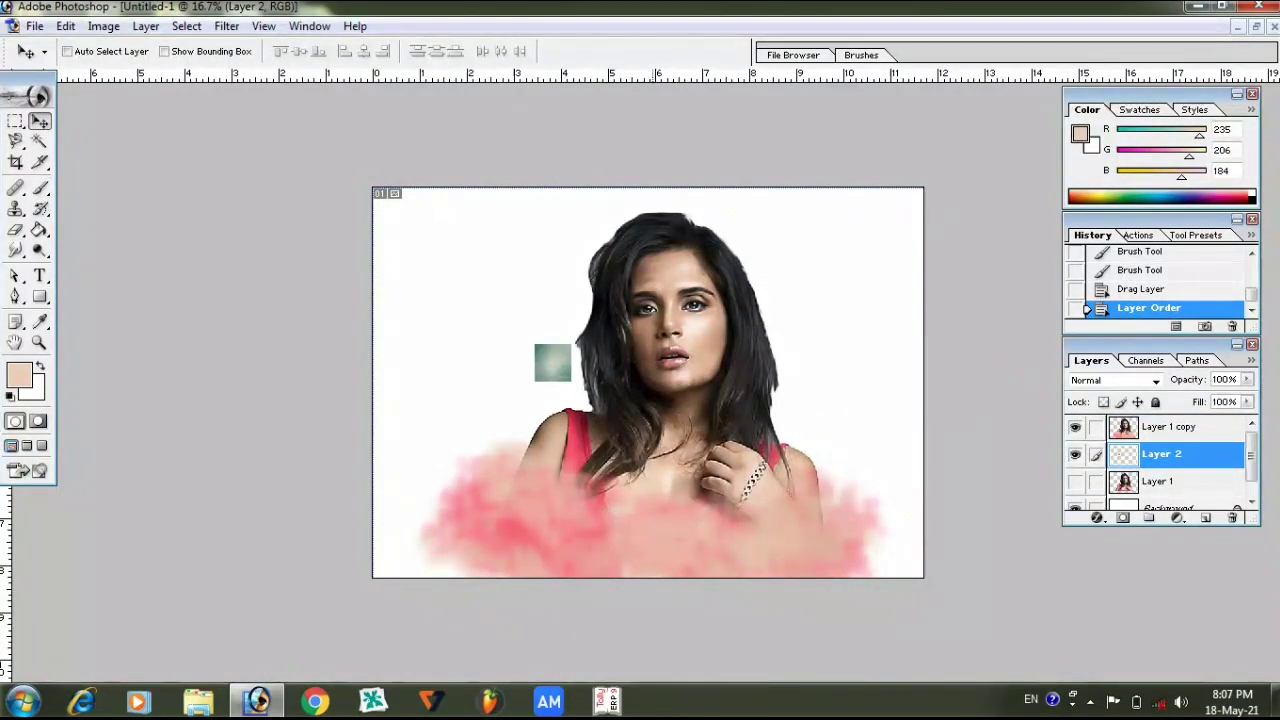
Scale the backdrop with Free Transform (Ctrl+T) so it covers the whole canvas.
key(ctrl+t)
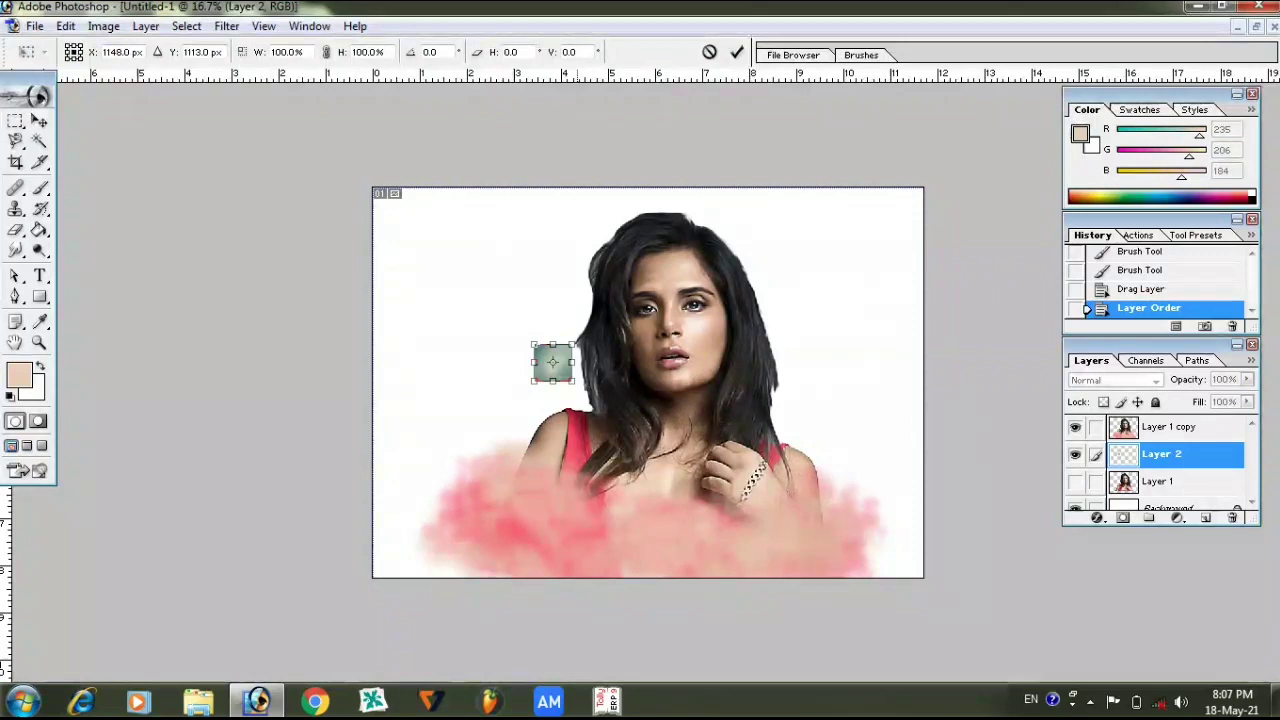
drag(575, 382, 1000, 638)
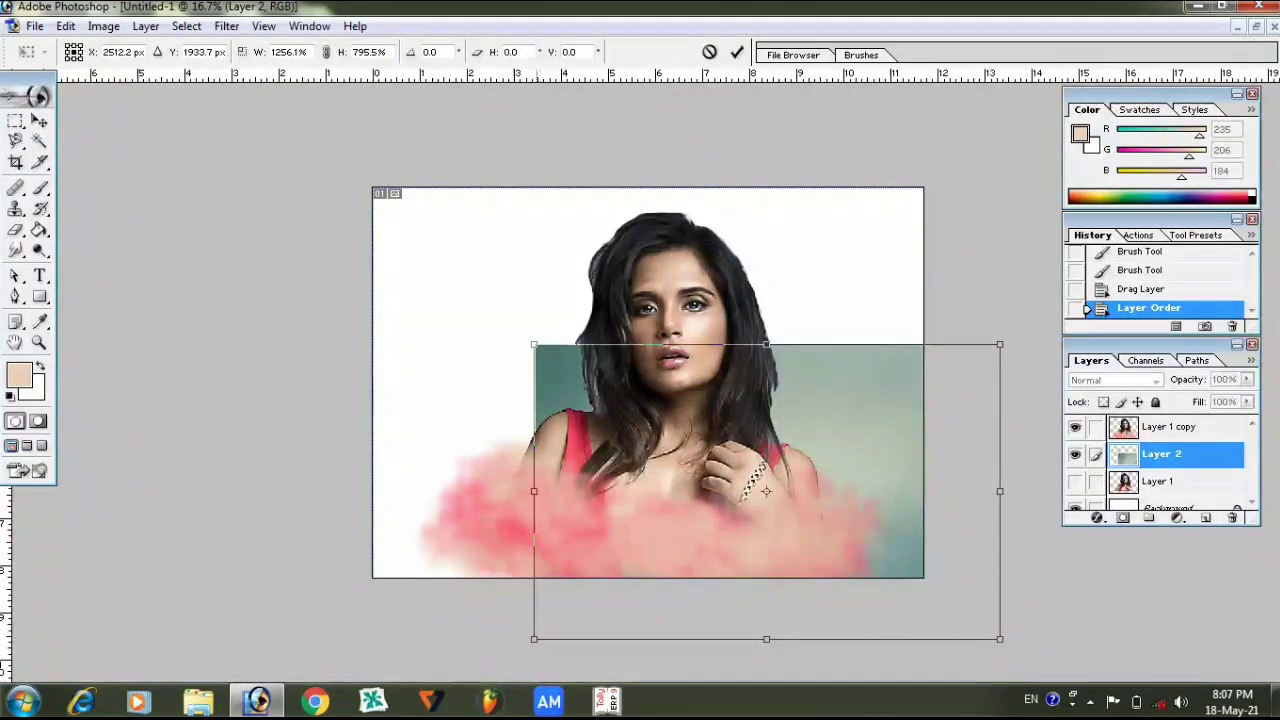
drag(534, 345, 341, 160)
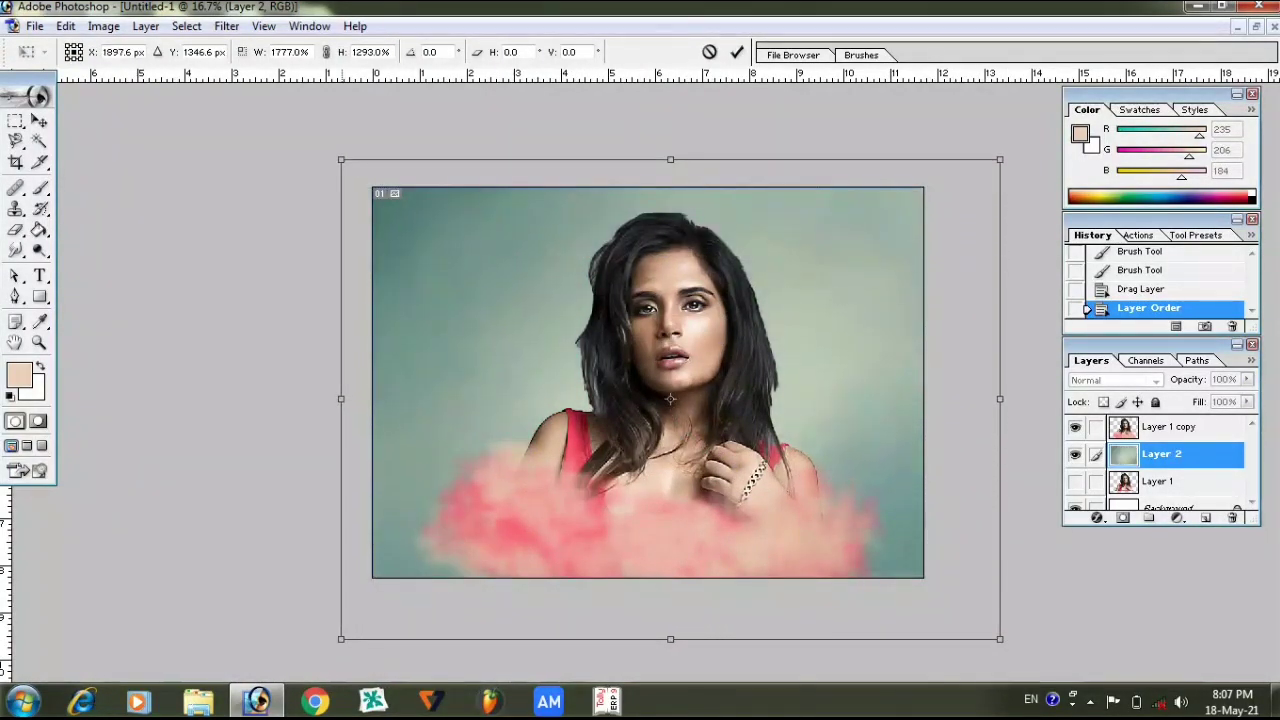
key(Return)
key(ctrl+plus)
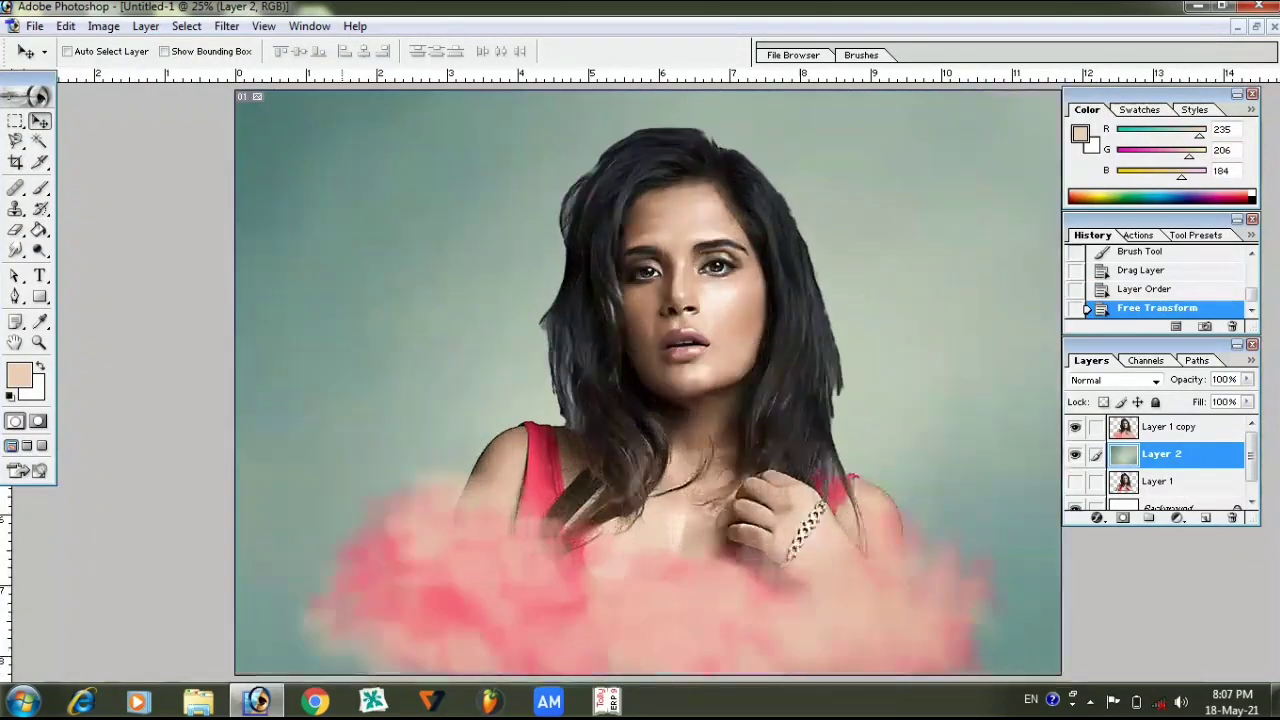
key(ctrl+plus)
key(ctrl+minus)
key(ctrl+minus)
key(ctrl+plus)
key(ctrl+minus)
key(ctrl+plus)
key(ctrl+minus)
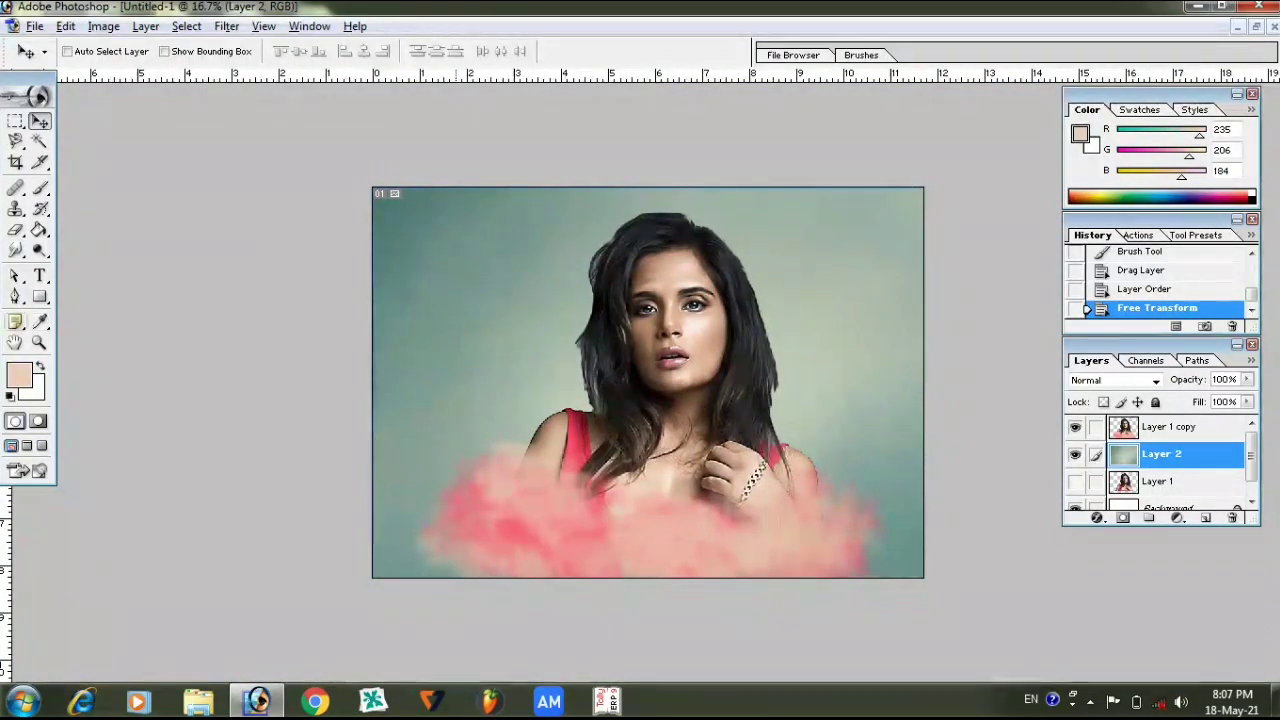
click(40, 188)
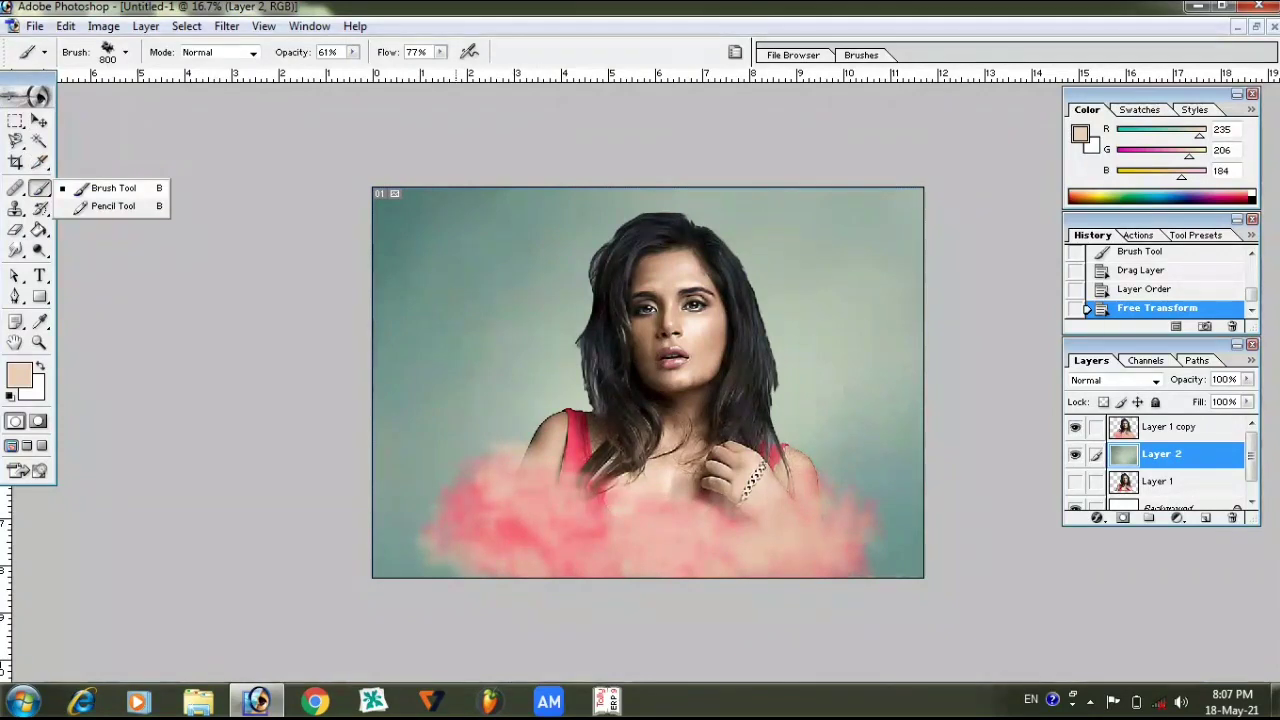
Sample the teal background and brush it along the lower-left cloud edge.
click(105, 188)
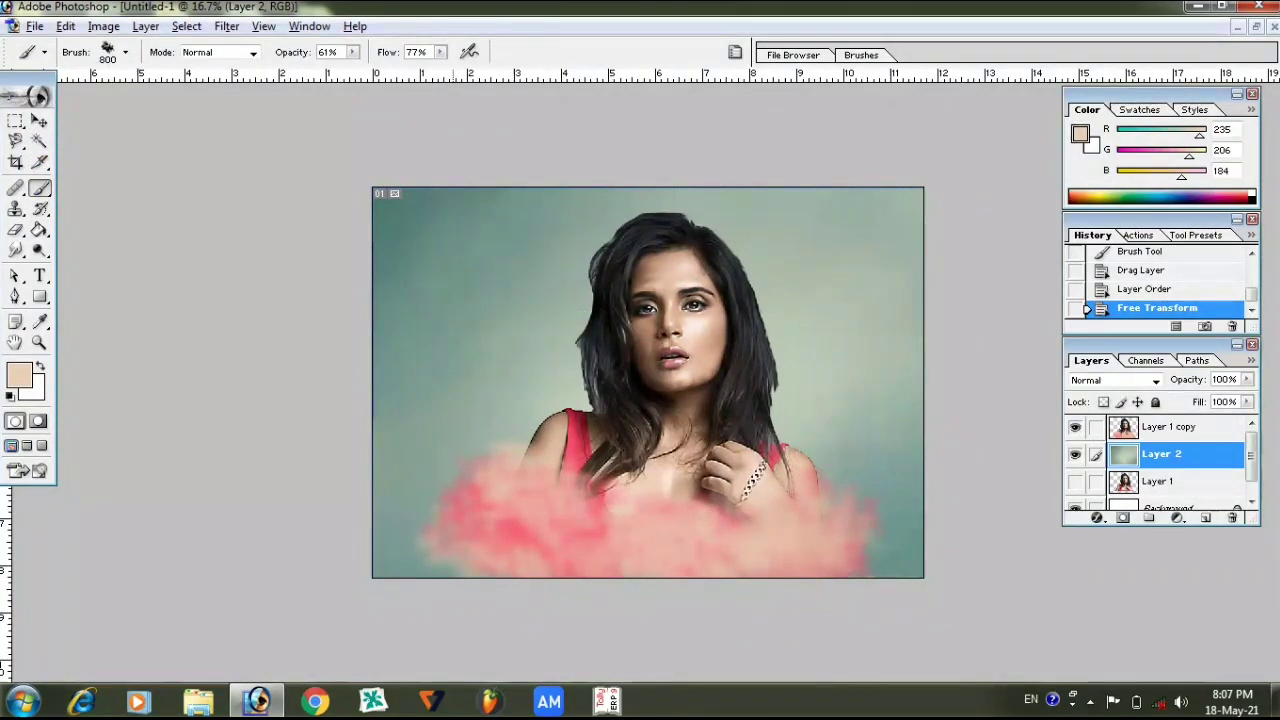
alt+click(462, 378)
click(380, 555)
click(484, 527)
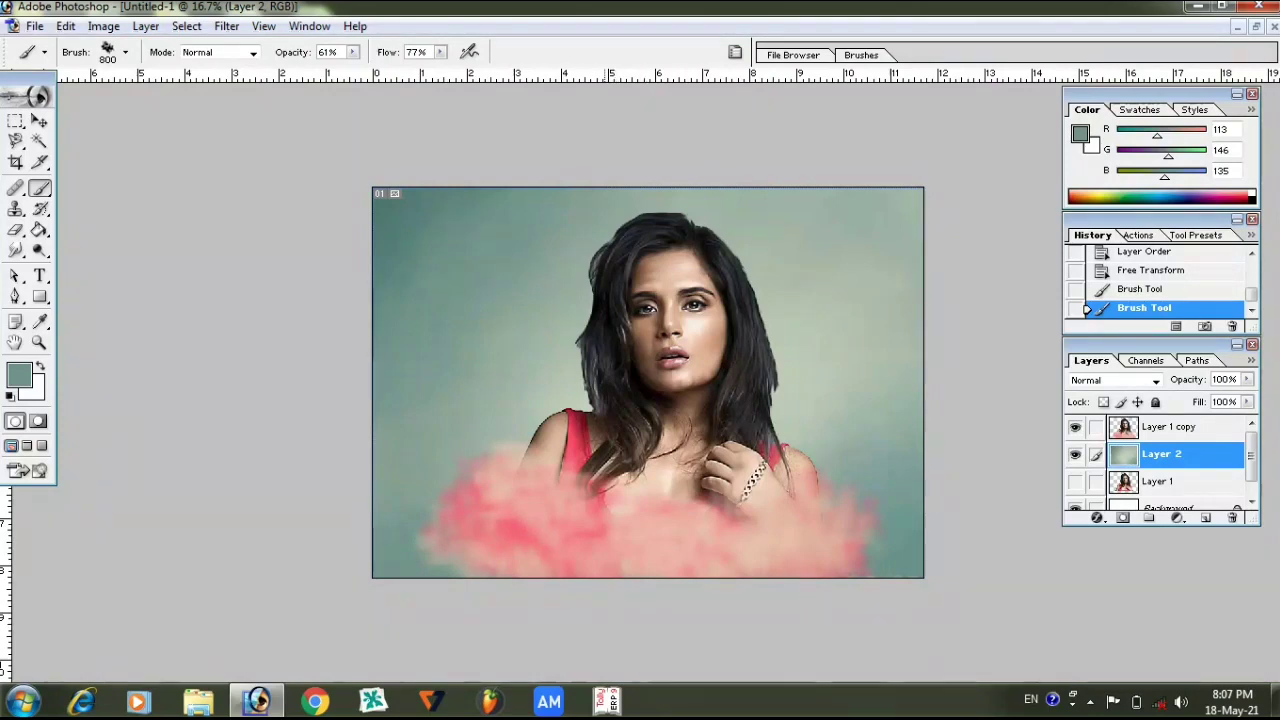
Paint light peach clouds into both lower corners and behind and above the hair.
alt+click(598, 528)
click(417, 570)
click(380, 535)
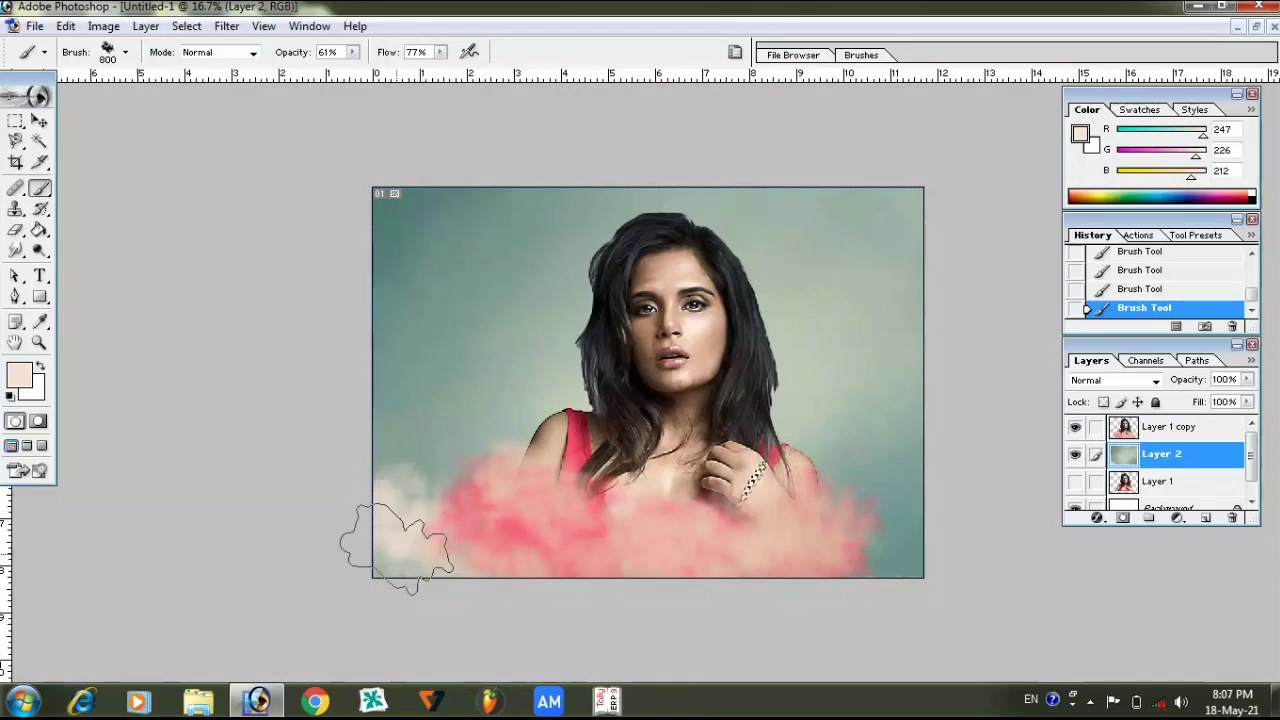
drag(385, 530, 390, 567)
mouse_move(886, 565)
mouse_down()
mouse_move(949, 508)
mouse_move(863, 520)
mouse_up()
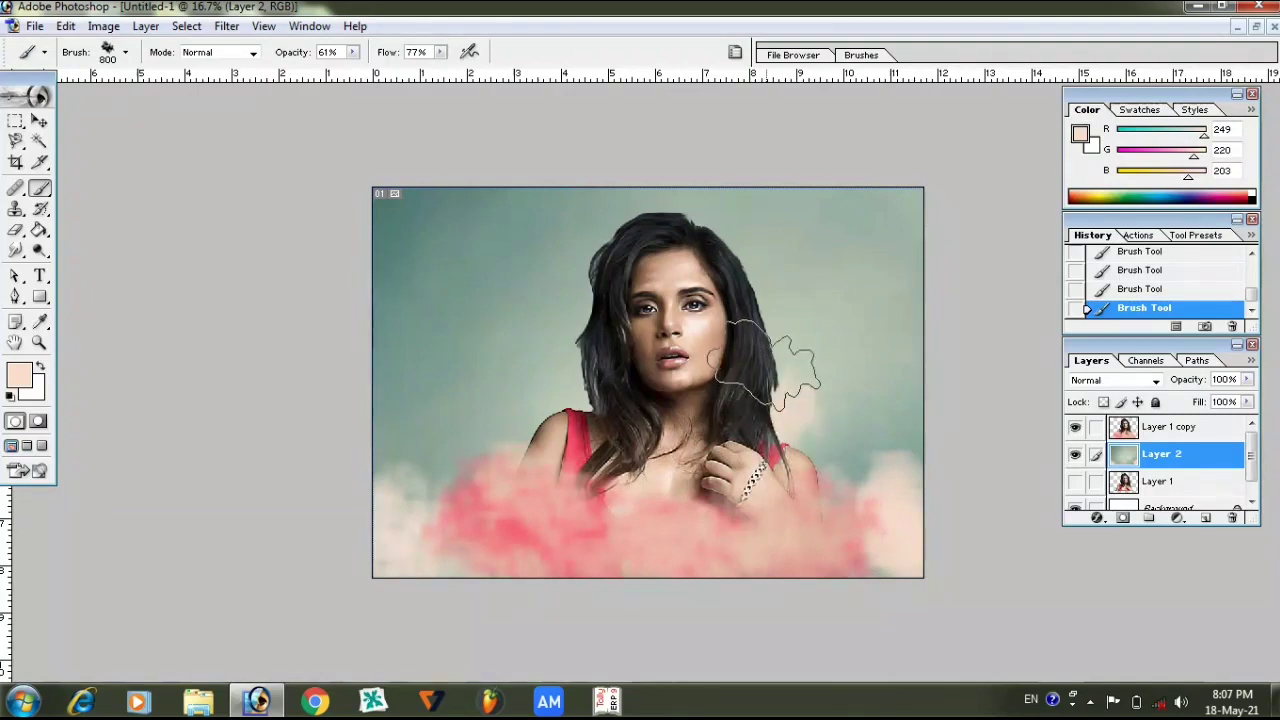
mouse_move(730, 290)
mouse_down()
mouse_move(765, 250)
mouse_move(785, 320)
mouse_move(745, 335)
mouse_up()
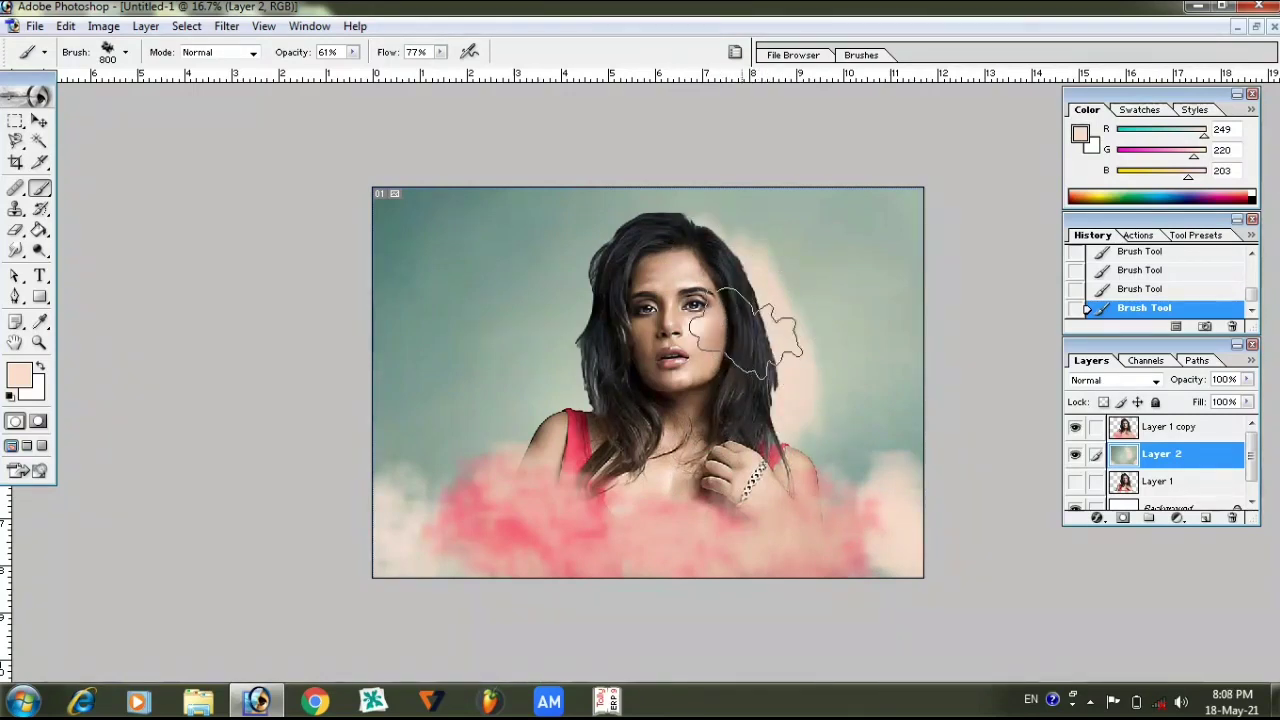
drag(704, 250, 741, 277)
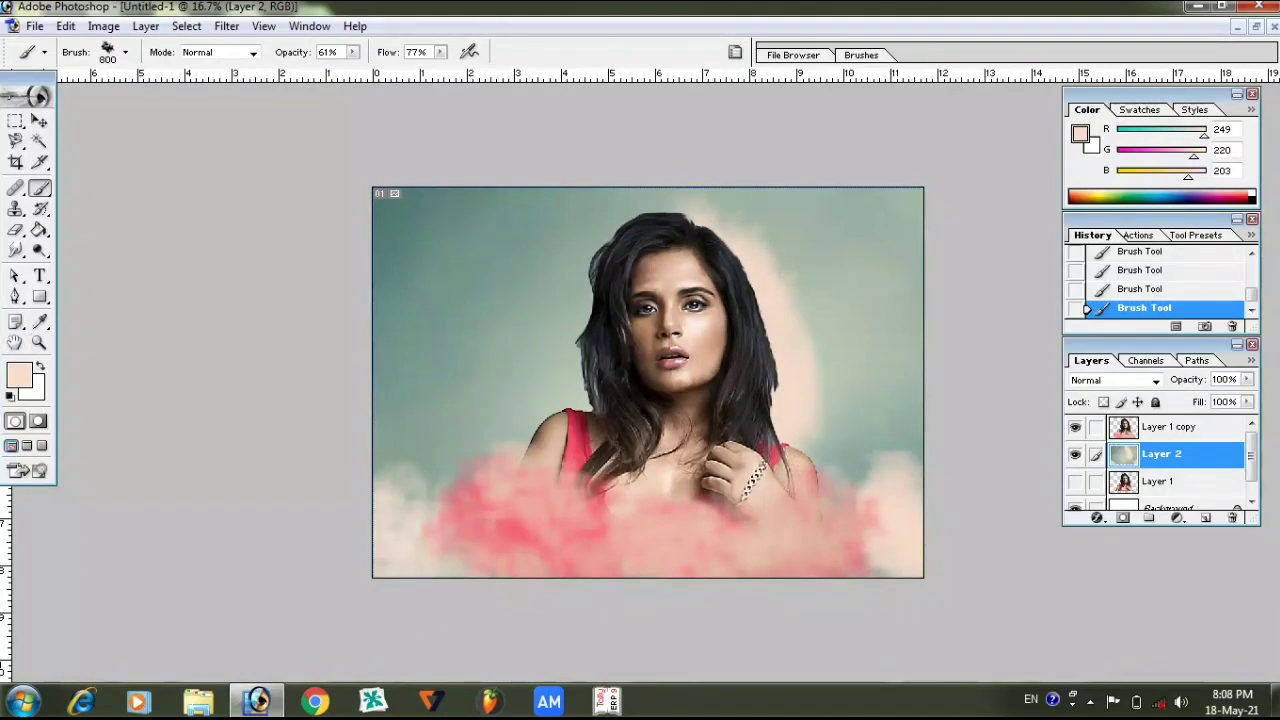
click(19, 375)
click(20, 90)
mouse_move(20, 90)
mouse_down()
mouse_move(163, 123)
mouse_move(230, 94)
mouse_up()
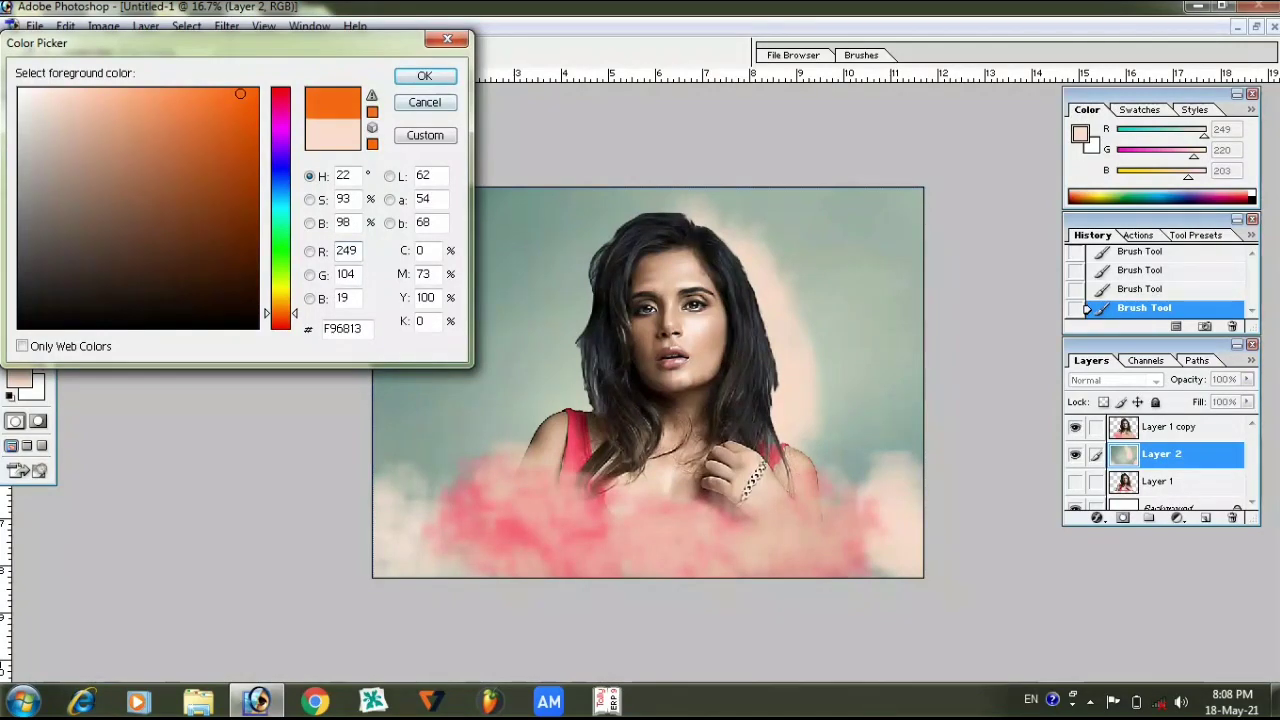
Paint orange beside the hair on the left and across the top of the head.
click(424, 76)
mouse_move(590, 390)
mouse_down()
mouse_move(520, 440)
mouse_move(582, 305)
mouse_up()
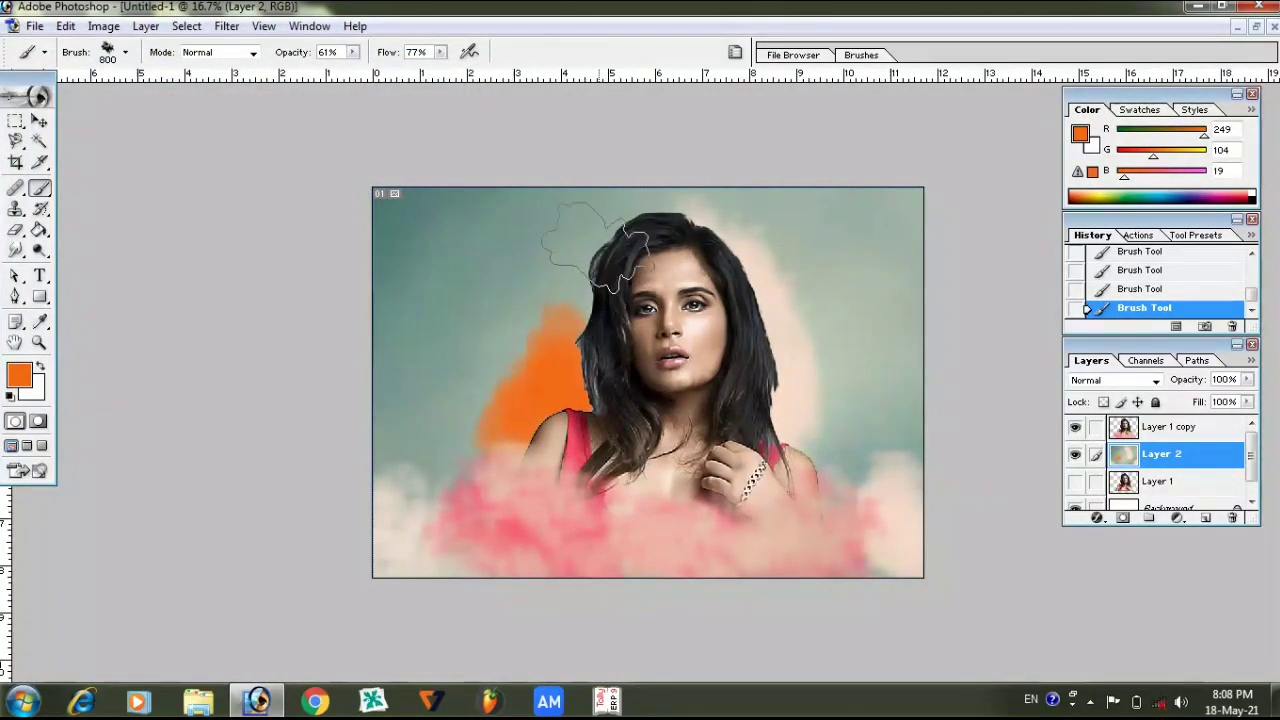
drag(595, 245, 580, 225)
drag(682, 220, 628, 230)
Switch to white and brush cloud strokes over the orange and around the hair and shoulders.
click(19, 375)
drag(26, 120, 19, 90)
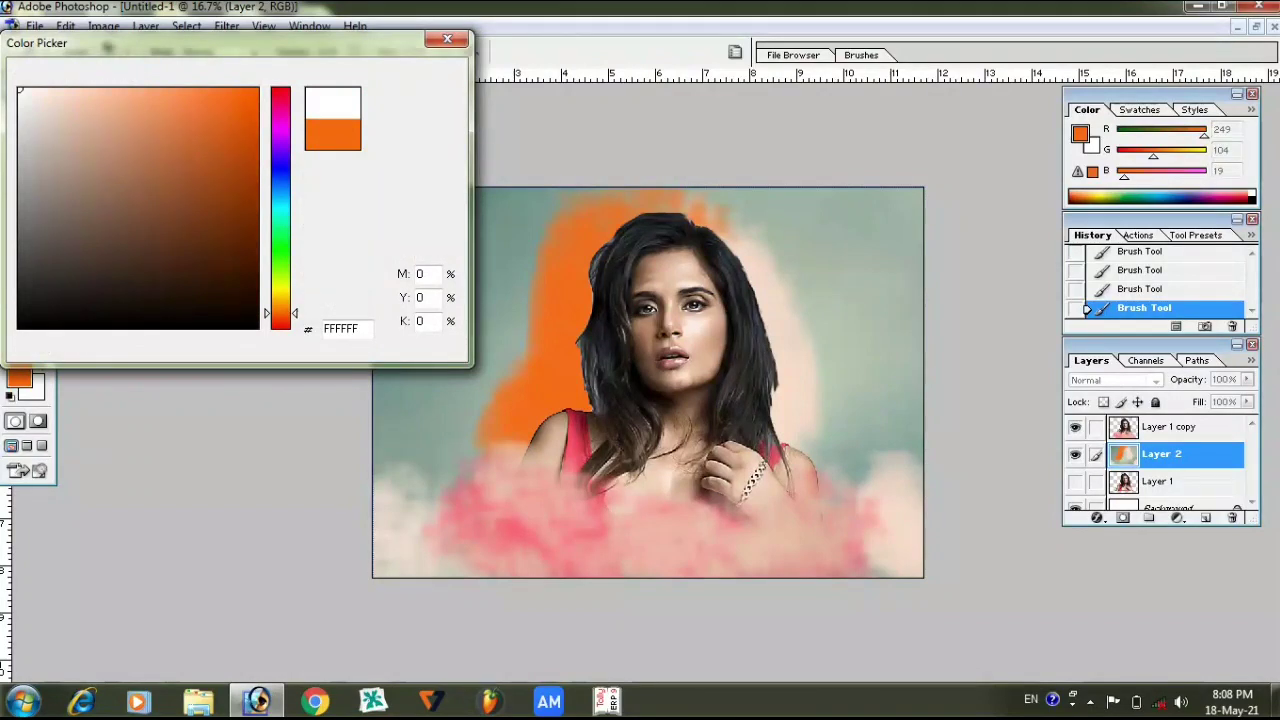
click(424, 75)
mouse_move(570, 405)
mouse_down()
mouse_move(594, 388)
mouse_move(603, 280)
mouse_move(600, 398)
mouse_up()
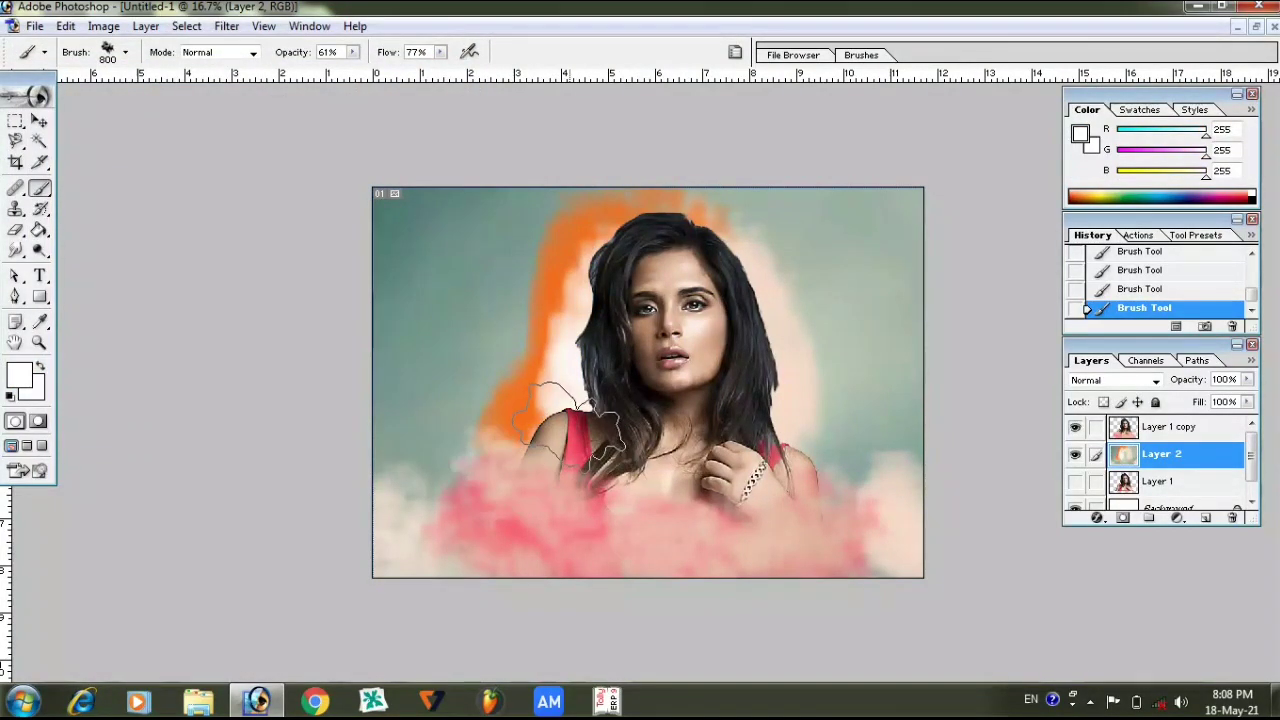
mouse_move(568, 407)
mouse_down()
mouse_move(490, 415)
mouse_move(545, 350)
mouse_move(550, 300)
mouse_move(590, 235)
mouse_move(471, 414)
mouse_move(500, 425)
mouse_up()
mouse_move(693, 395)
mouse_down()
mouse_move(786, 414)
mouse_move(796, 282)
mouse_move(720, 230)
mouse_move(645, 215)
mouse_move(725, 219)
mouse_up()
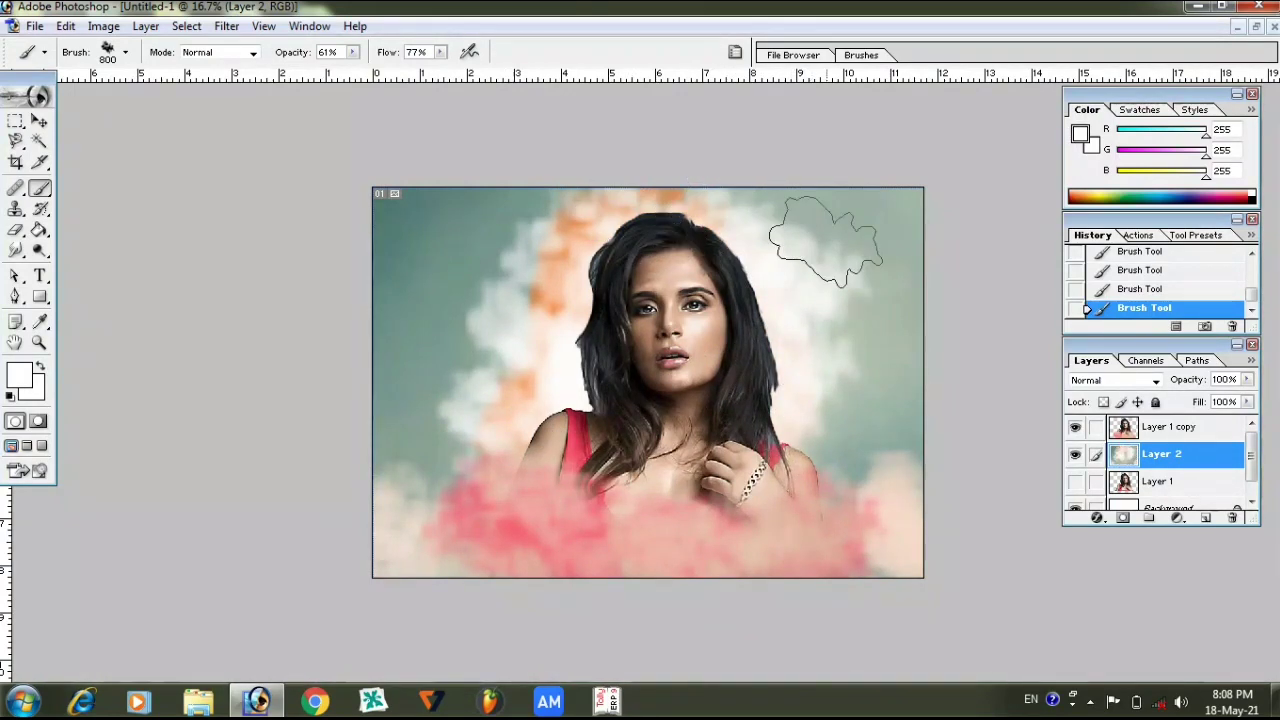
click(843, 462)
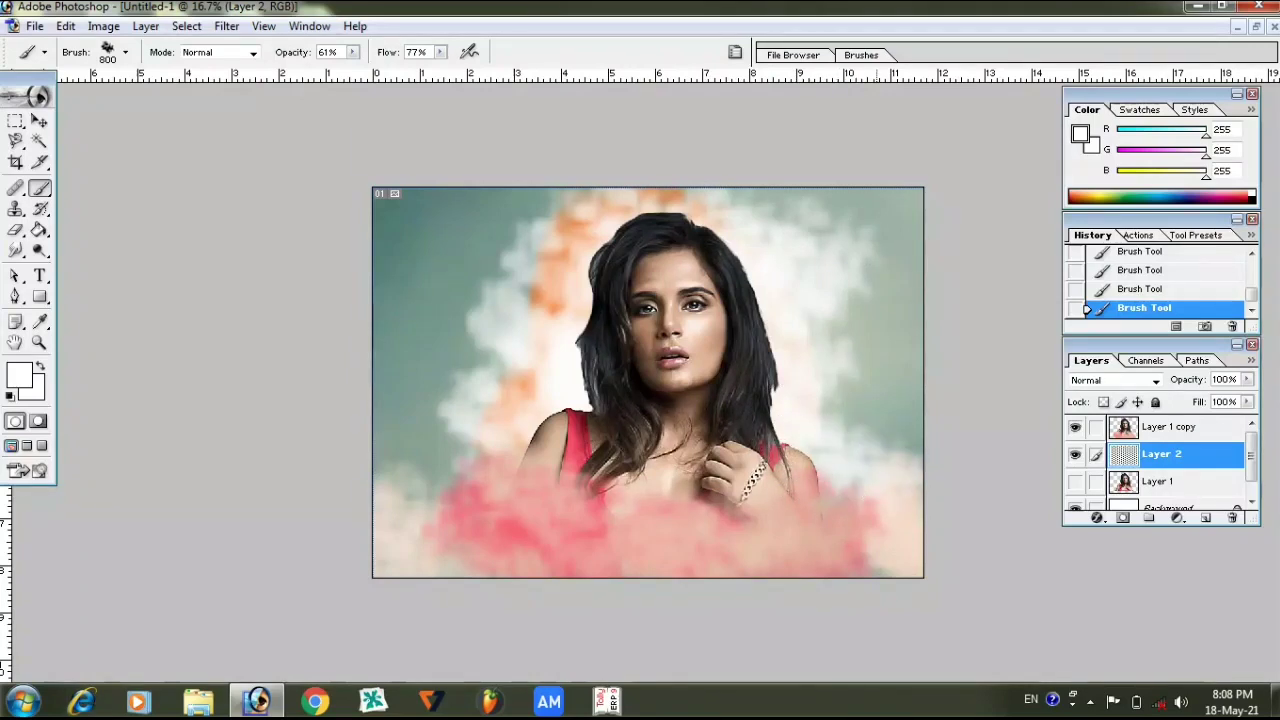
mouse_move(448, 434)
mouse_down()
mouse_move(389, 500)
mouse_move(491, 434)
mouse_move(520, 371)
mouse_move(498, 338)
mouse_move(586, 214)
mouse_move(590, 240)
mouse_up()
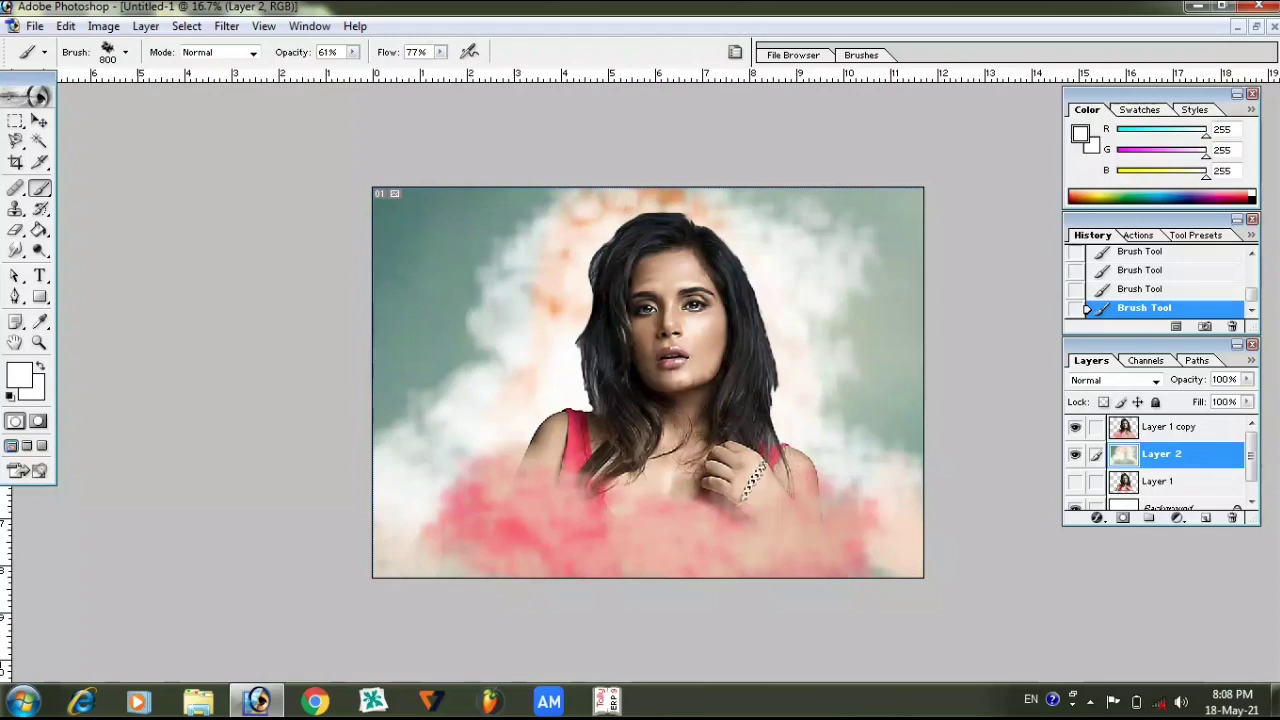
click(18, 374)
click(184, 191)
mouse_move(280, 320)
mouse_down()
mouse_move(280, 248)
mouse_move(280, 295)
mouse_up()
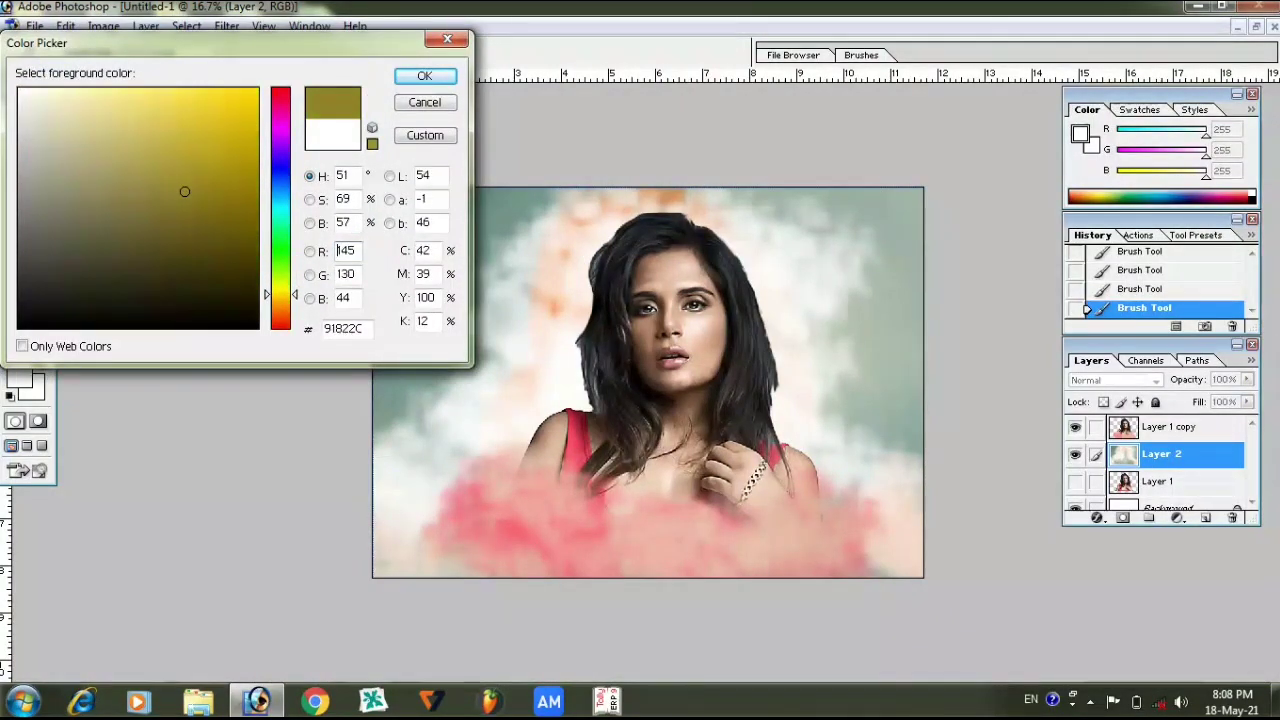
Set a vivid yellow and paint it up beside the hair on the left.
drag(184, 191, 225, 89)
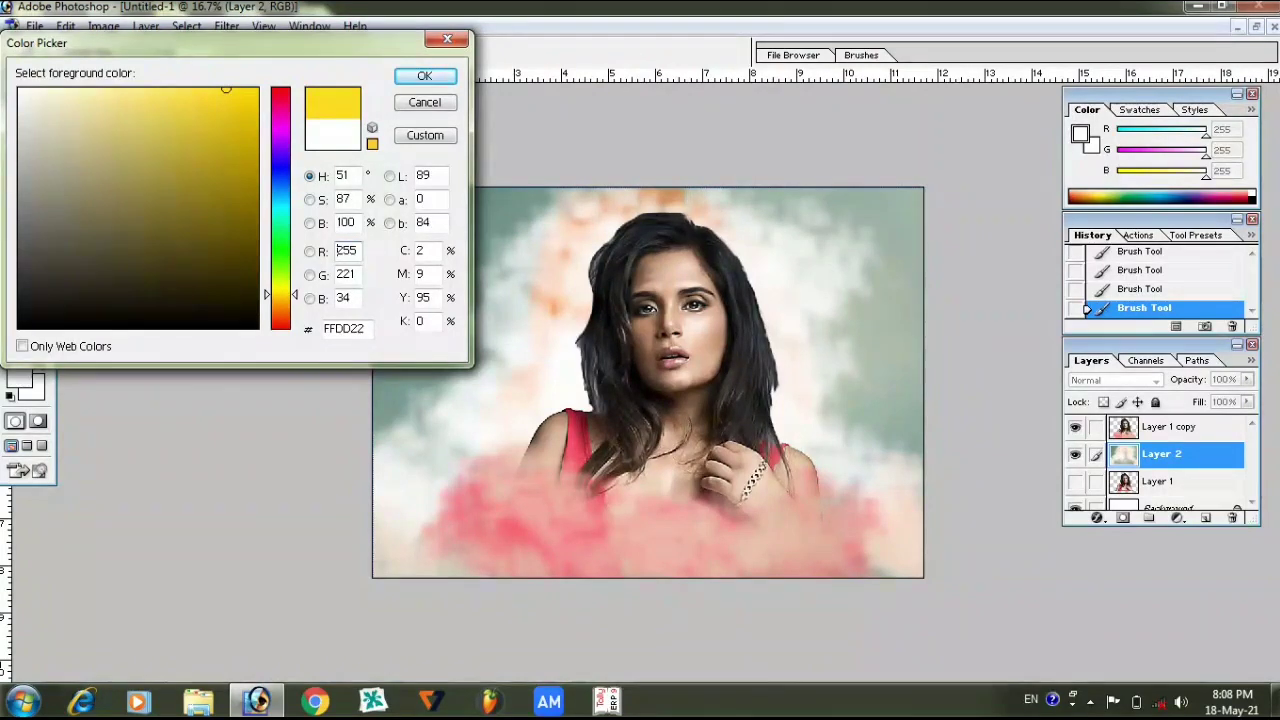
click(424, 75)
drag(605, 390, 615, 395)
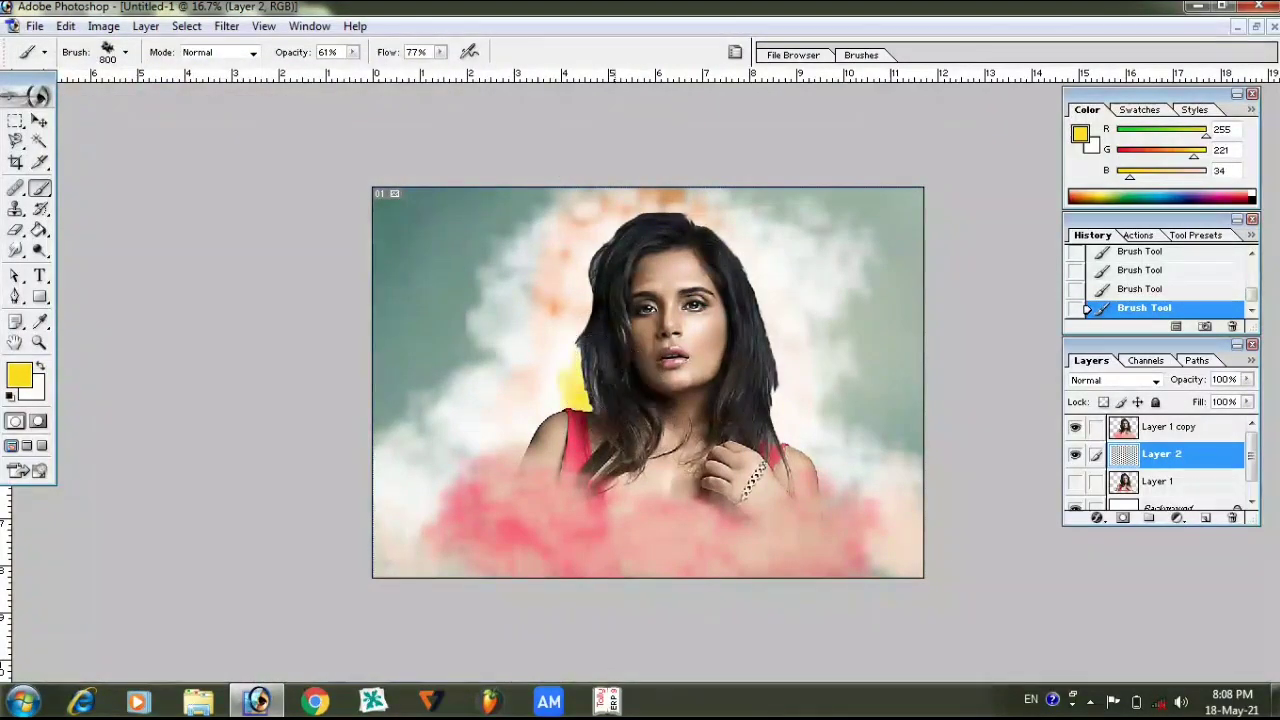
drag(580, 430, 605, 340)
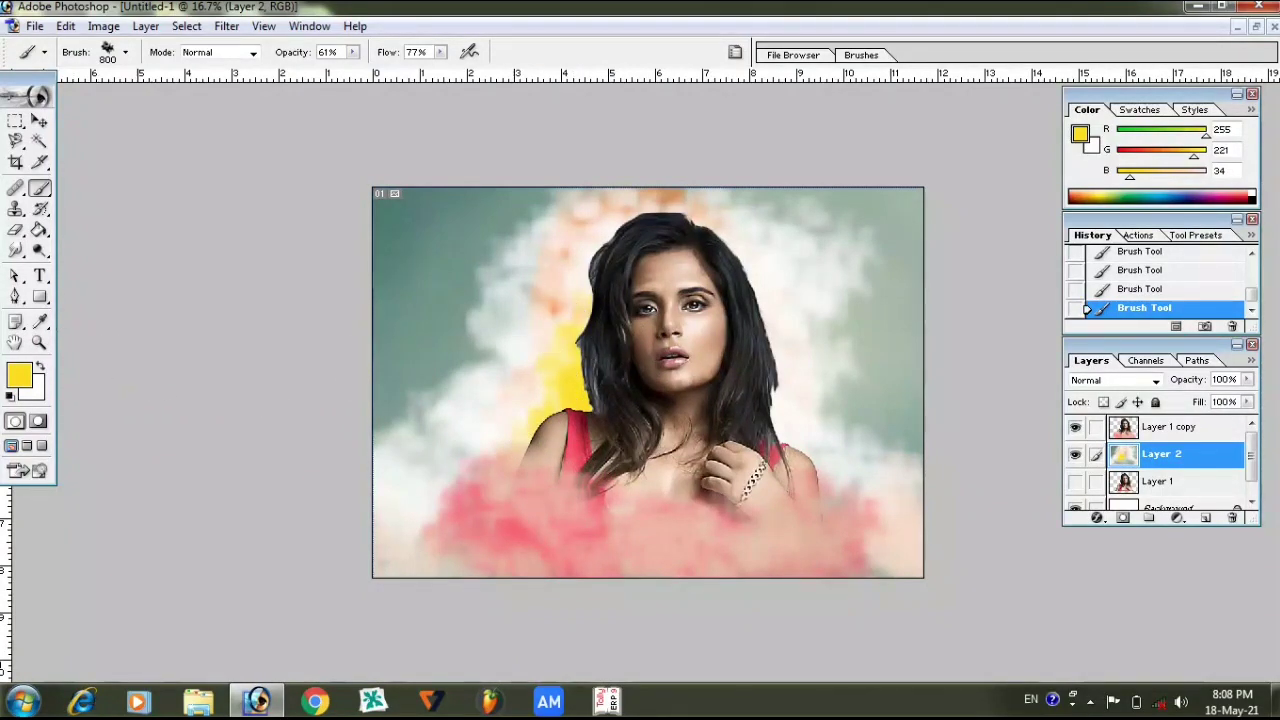
Choose a light blue and dab it to the right of the neck.
click(19, 375)
click(197, 258)
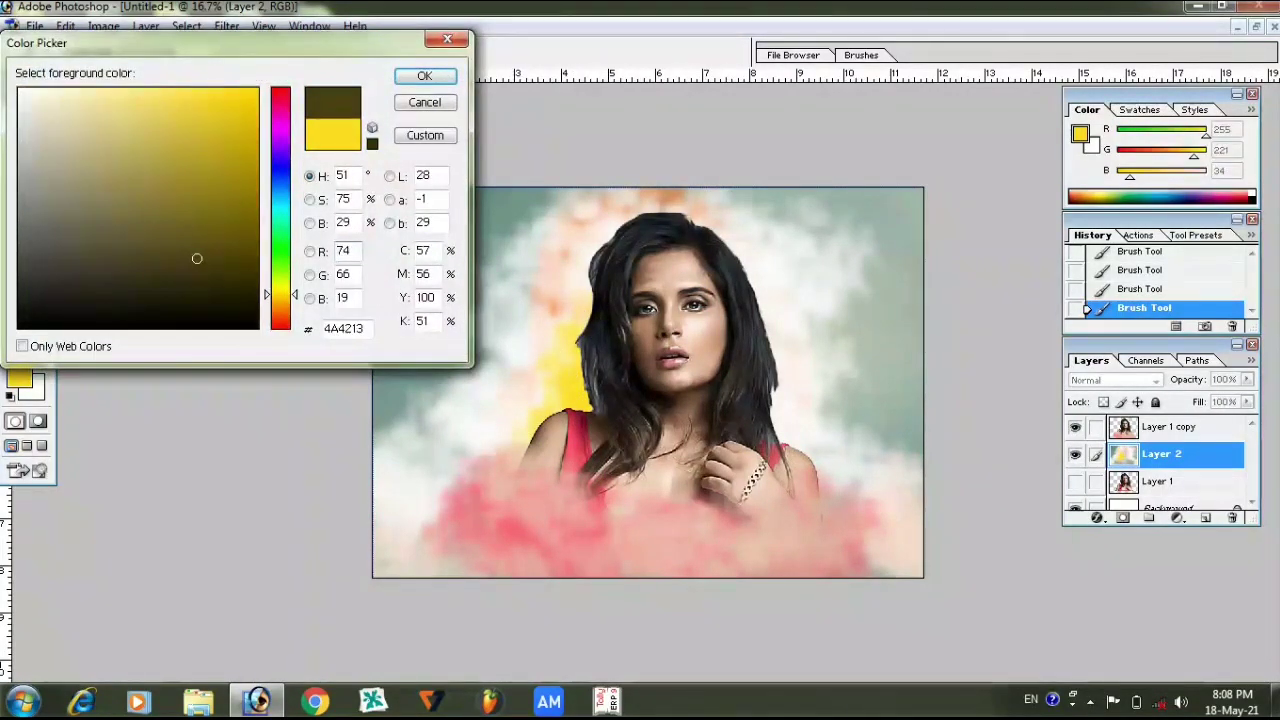
click(280, 180)
drag(197, 258, 176, 94)
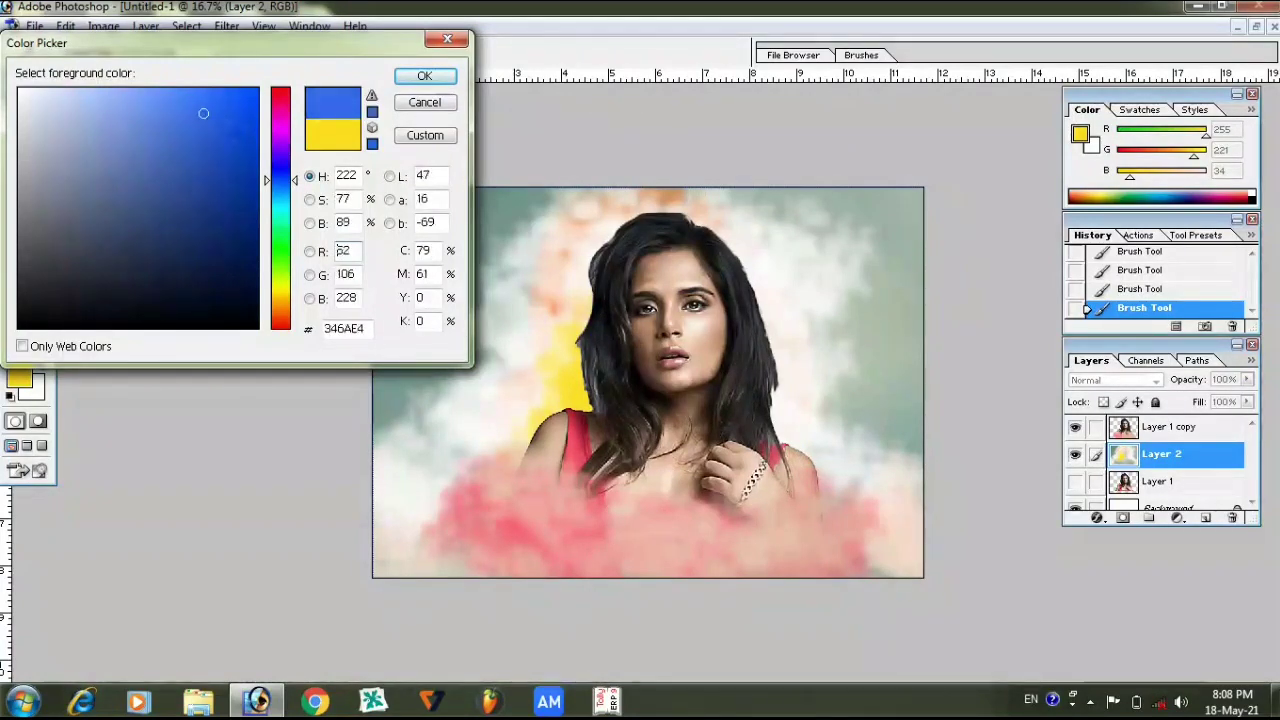
click(424, 76)
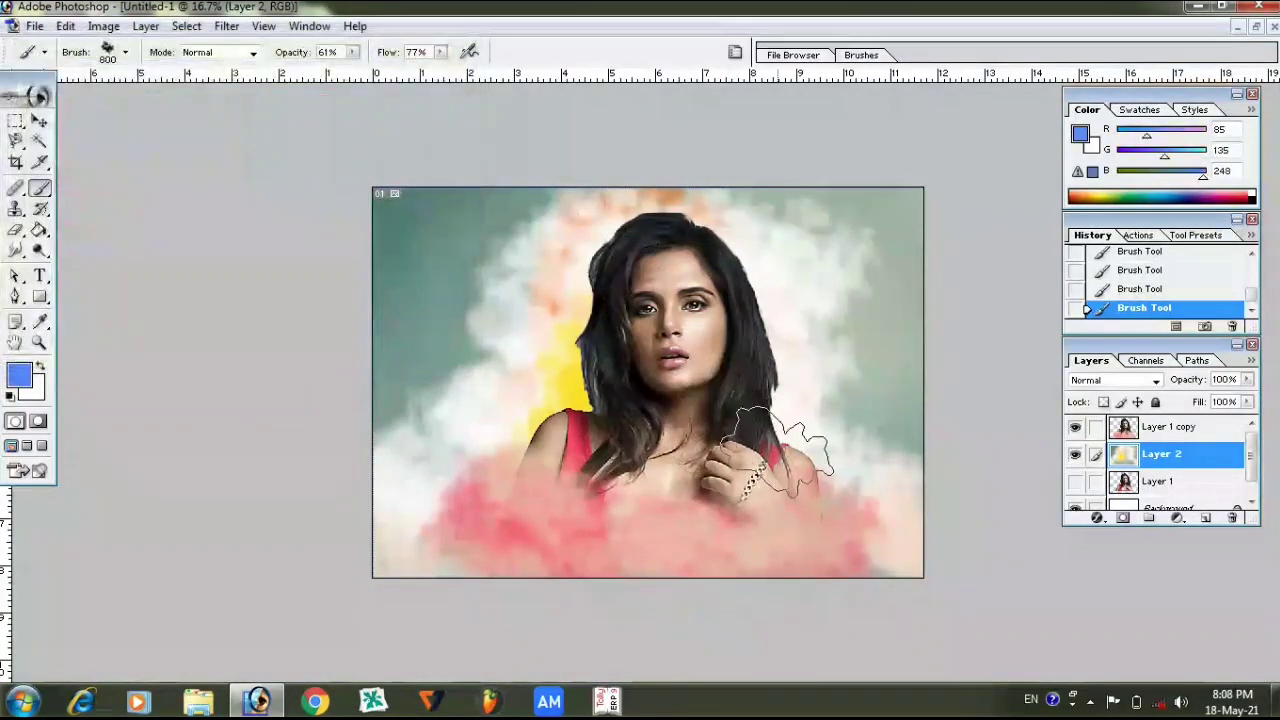
mouse_move(800, 425)
mouse_down()
mouse_move(768, 405)
mouse_move(800, 455)
mouse_move(829, 430)
mouse_up()
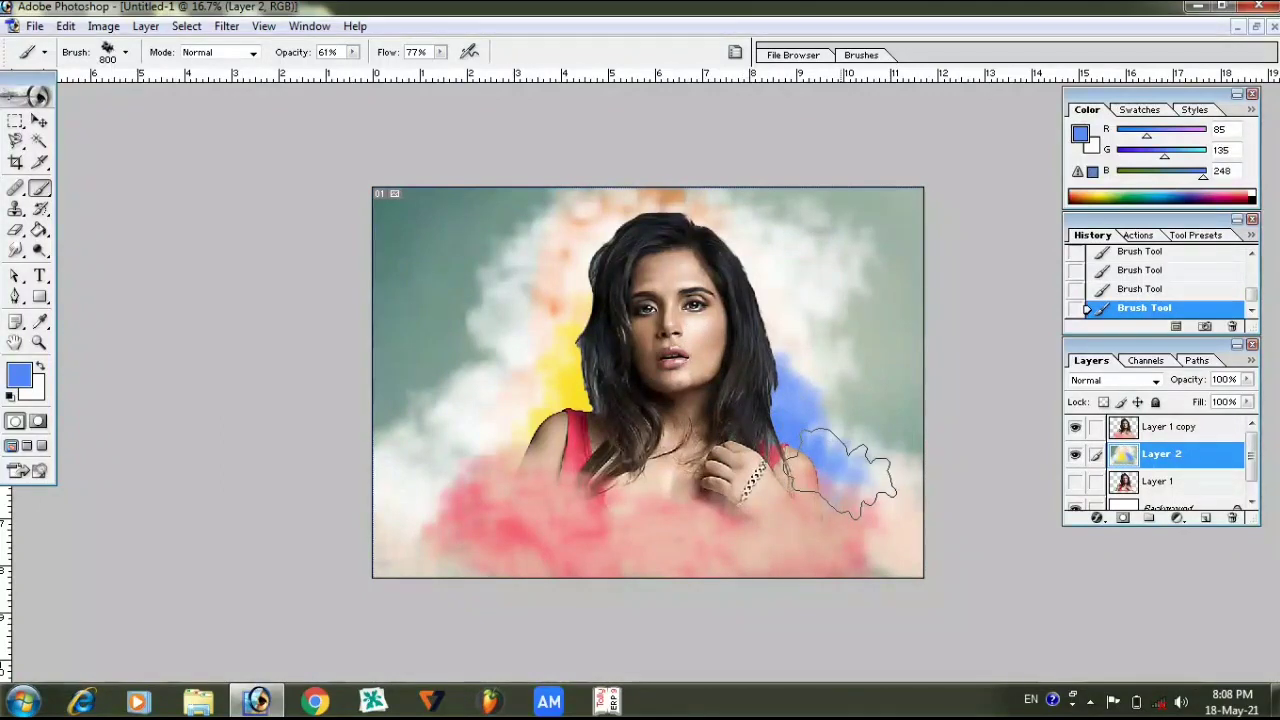
Choose a saturated pink and paint it beside the upper right of the head and above it.
click(19, 375)
mouse_move(280, 181)
mouse_down()
mouse_move(280, 93)
mouse_move(280, 110)
mouse_up()
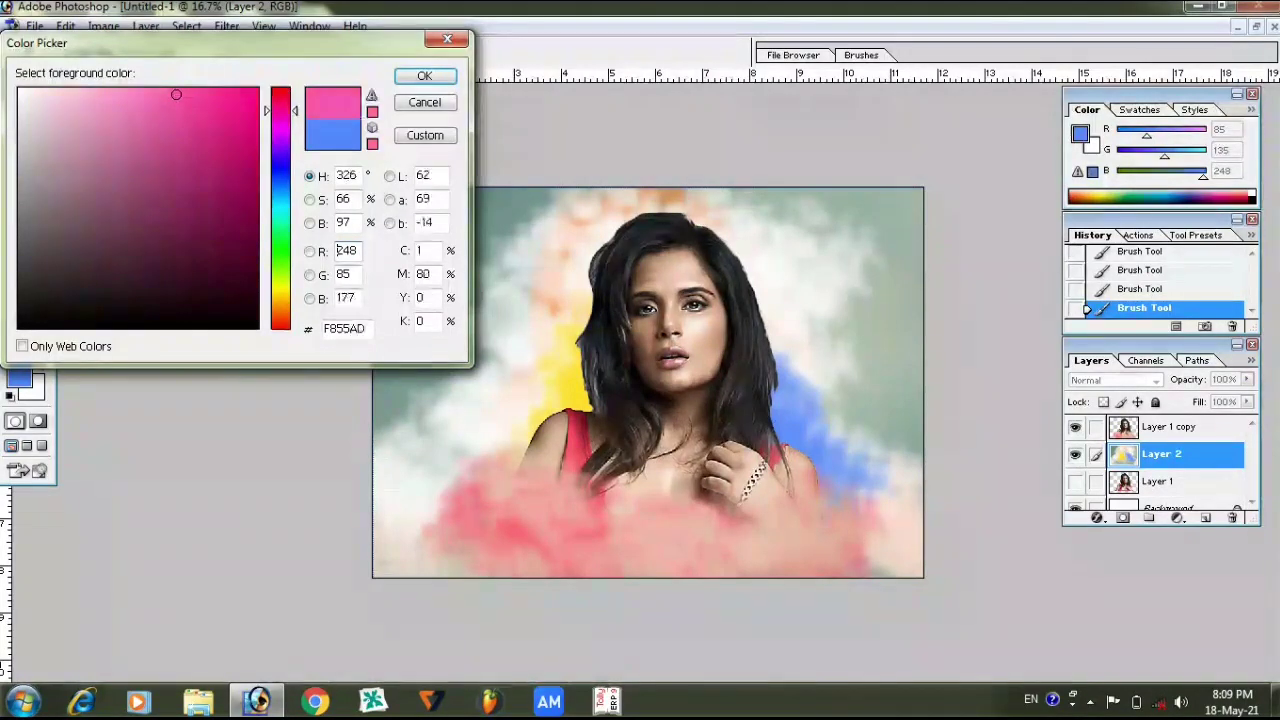
drag(176, 94, 206, 100)
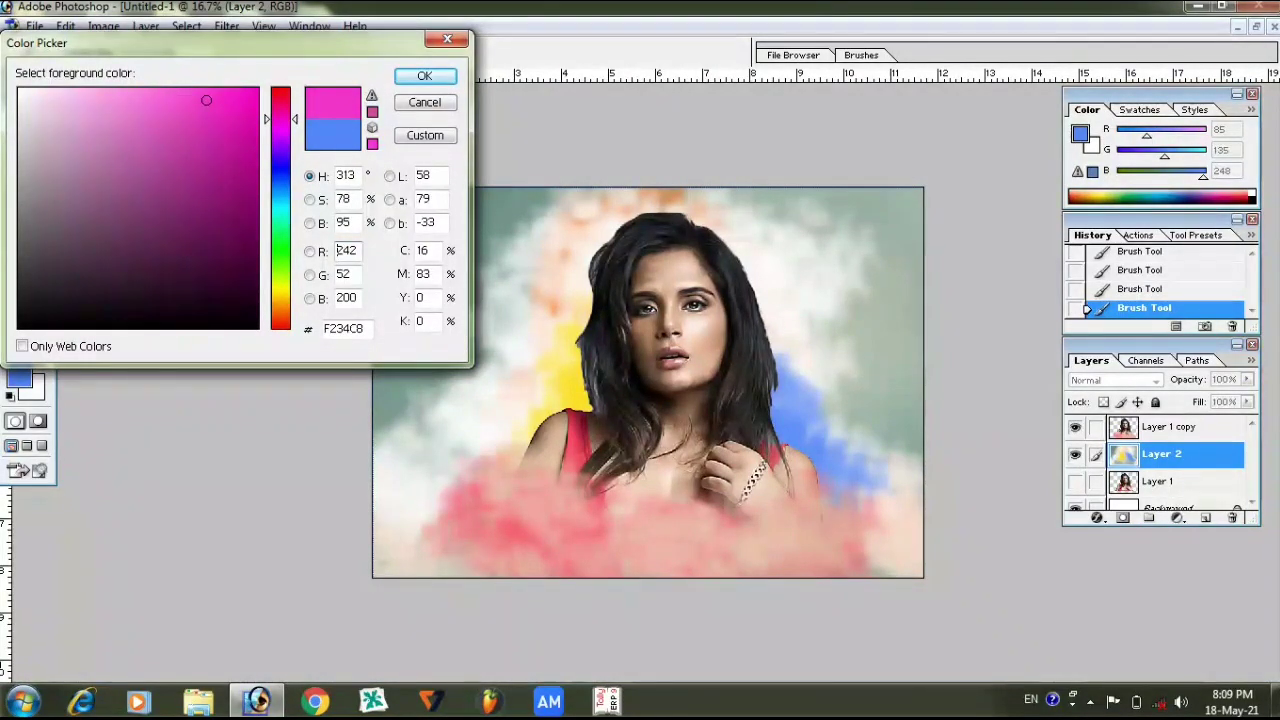
click(424, 75)
mouse_move(745, 330)
mouse_down()
mouse_move(714, 245)
mouse_move(740, 263)
mouse_move(748, 337)
mouse_up()
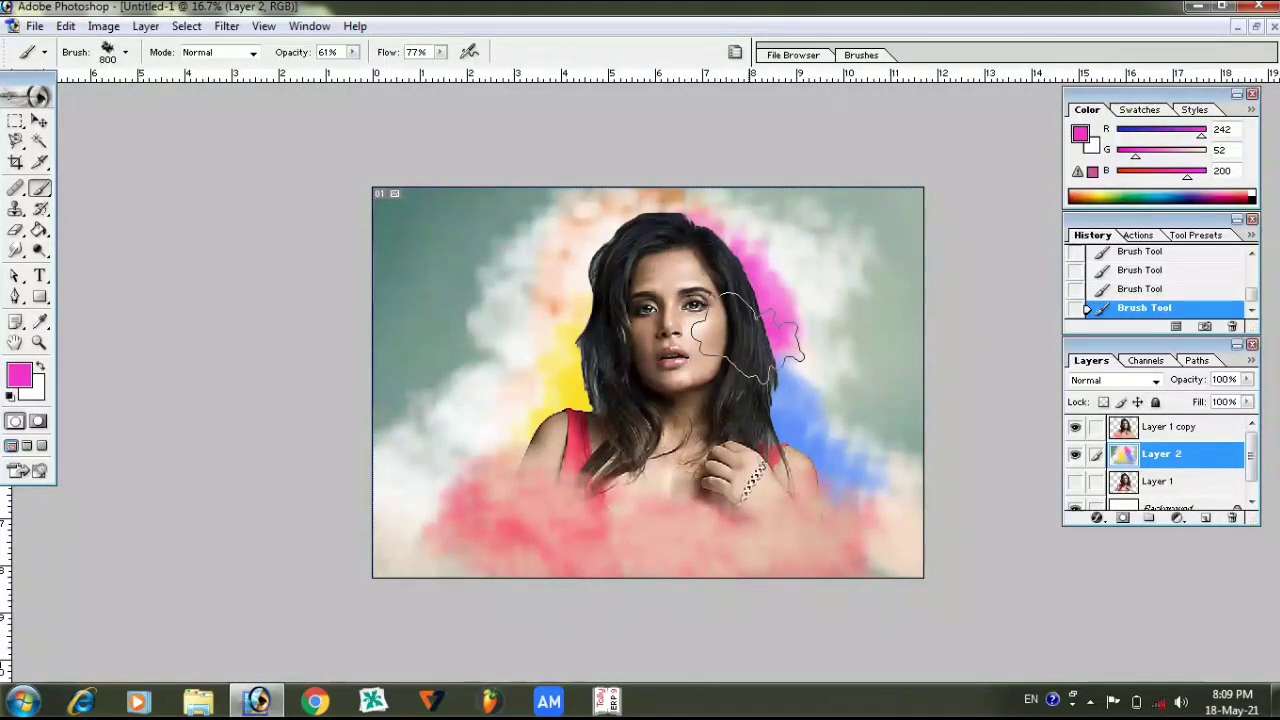
click(676, 227)
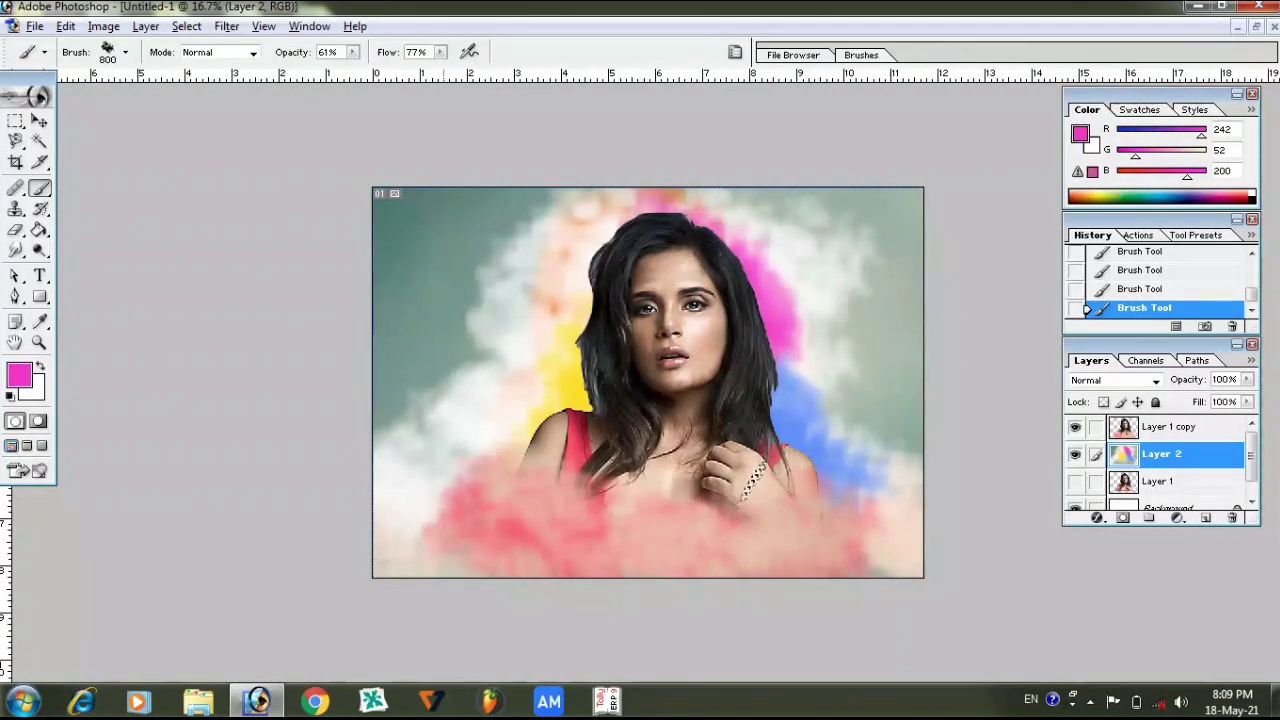
alt+click(444, 400)
alt+click(485, 300)
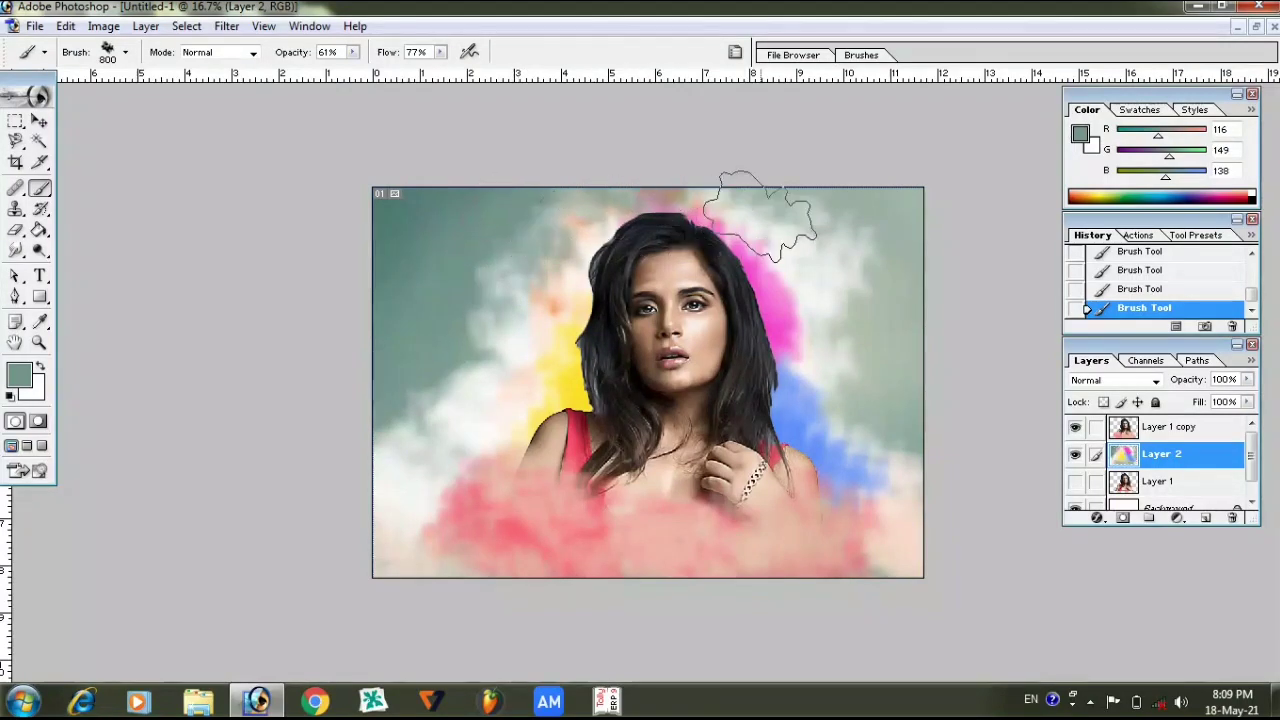
Cover the pink patch above the head with grey-teal and whiten the cloud right of the head.
click(678, 207)
drag(678, 207, 662, 230)
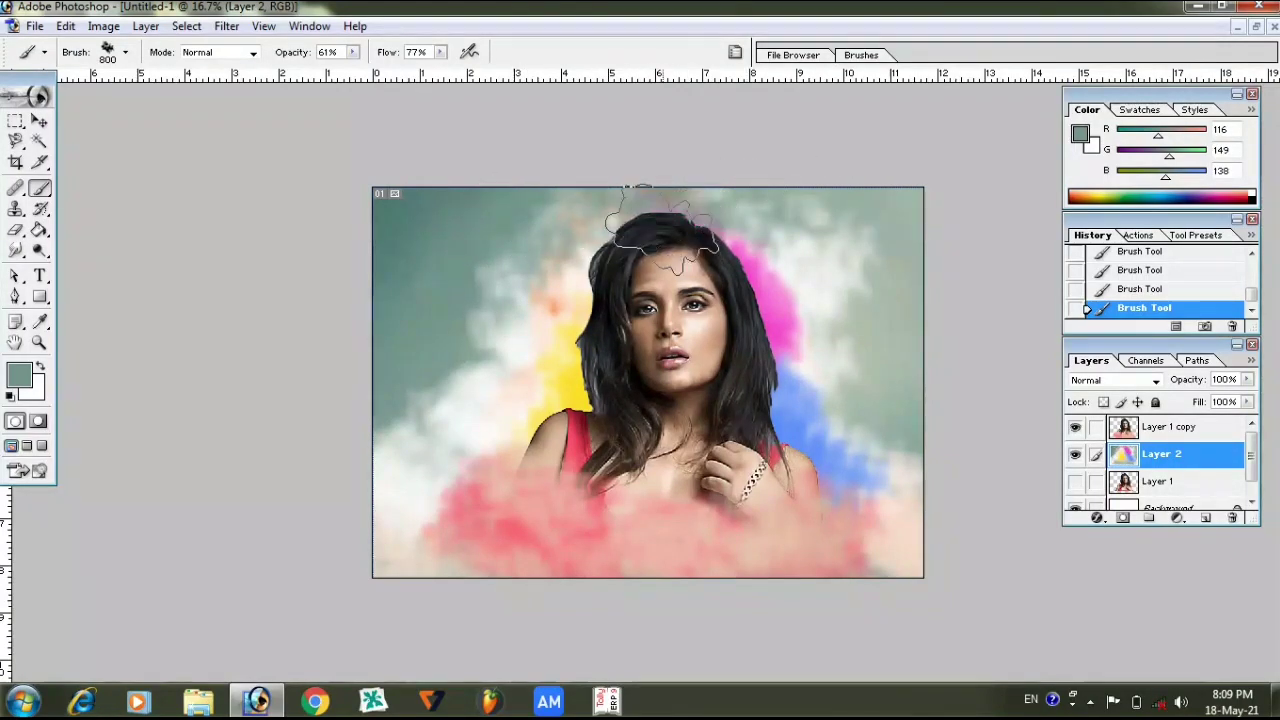
alt+click(797, 203)
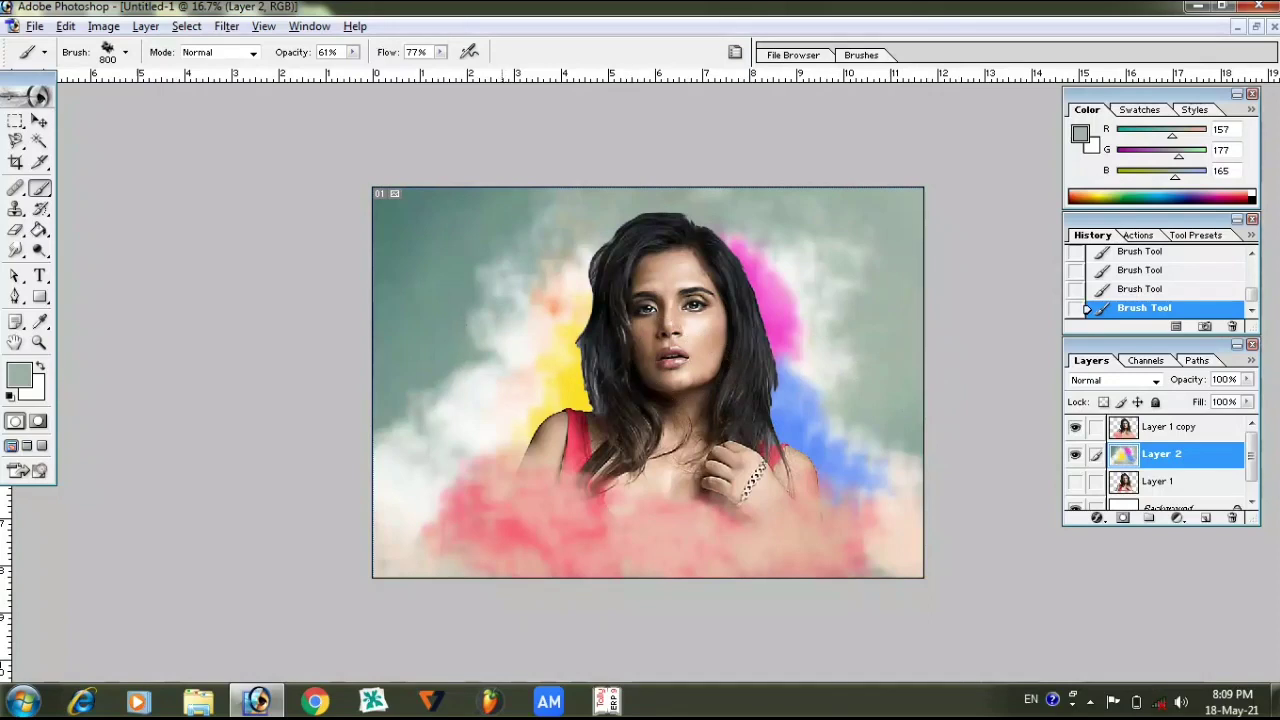
alt+click(740, 260)
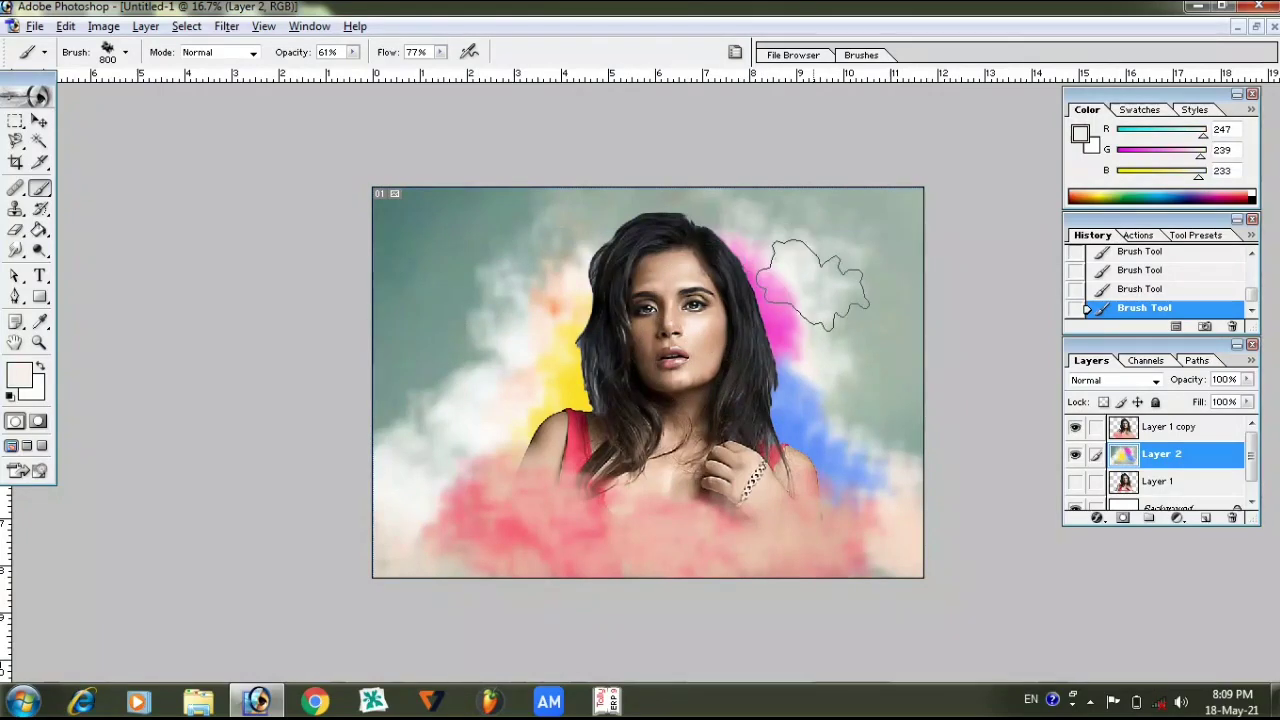
drag(838, 318, 848, 348)
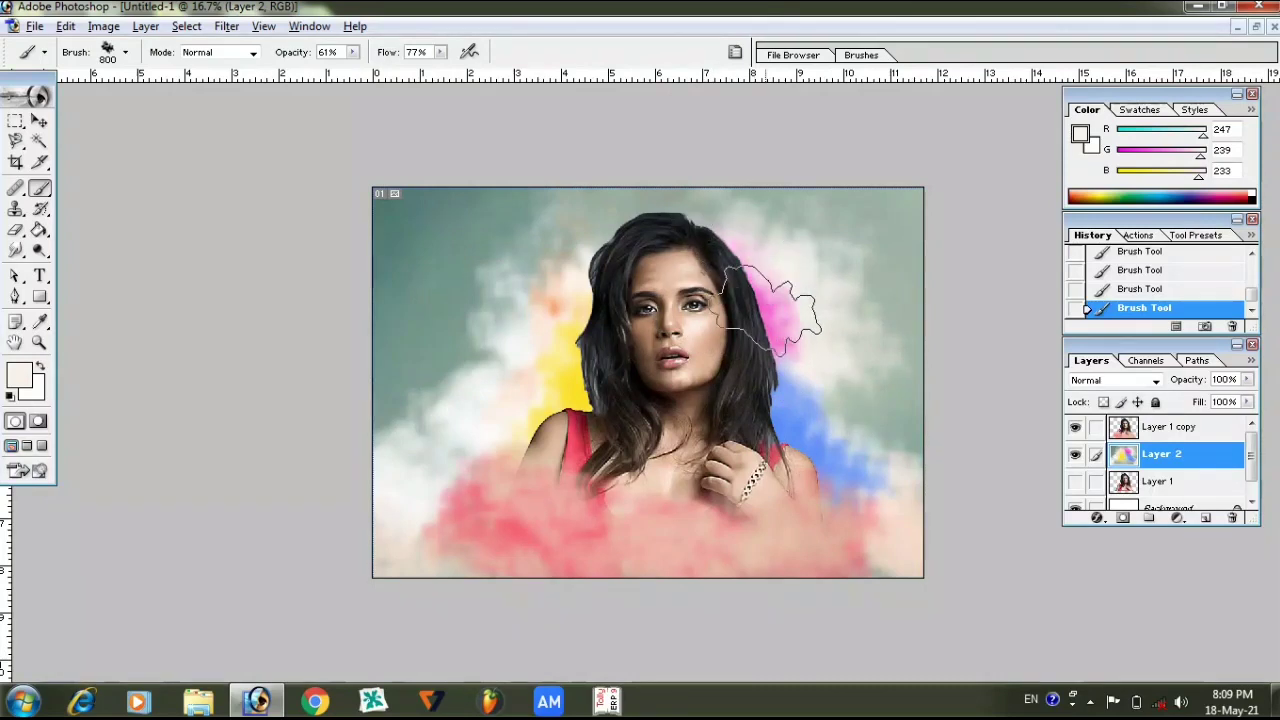
Blend pink into the white cloud and whiten the blue-white cloud on the right.
alt+click(765, 310)
drag(785, 334, 809, 353)
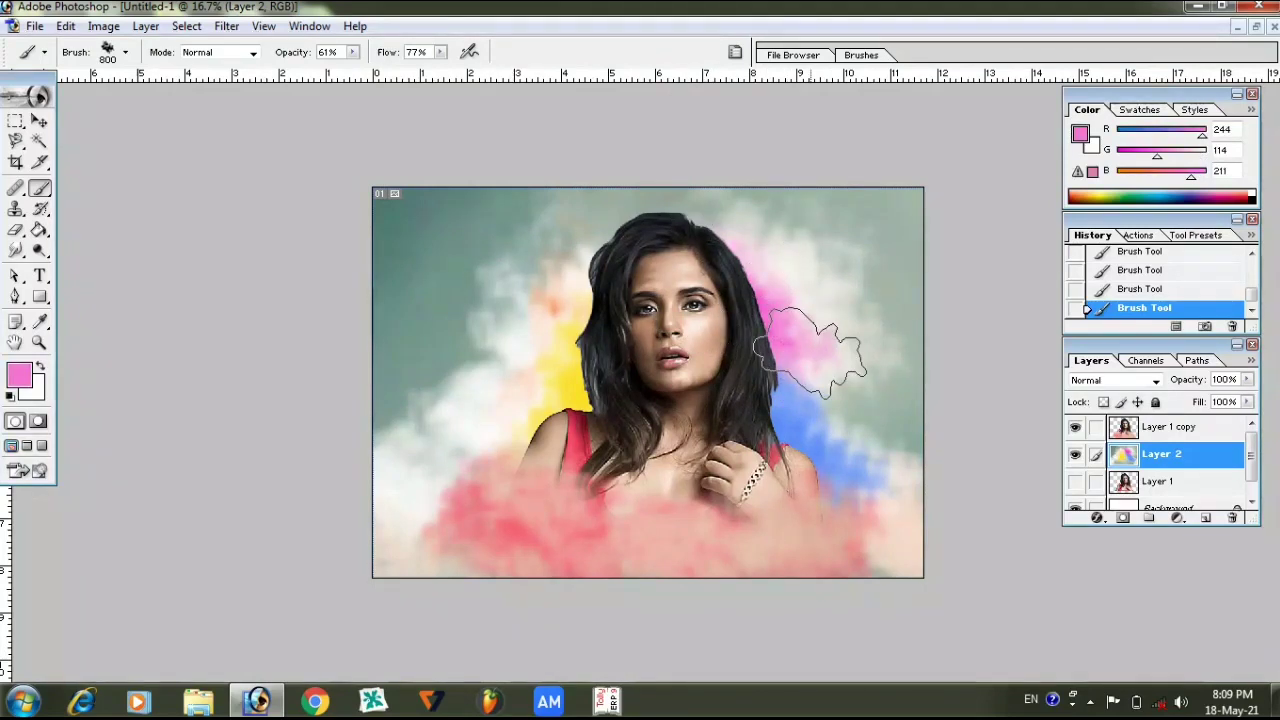
alt+click(815, 340)
drag(897, 485, 933, 432)
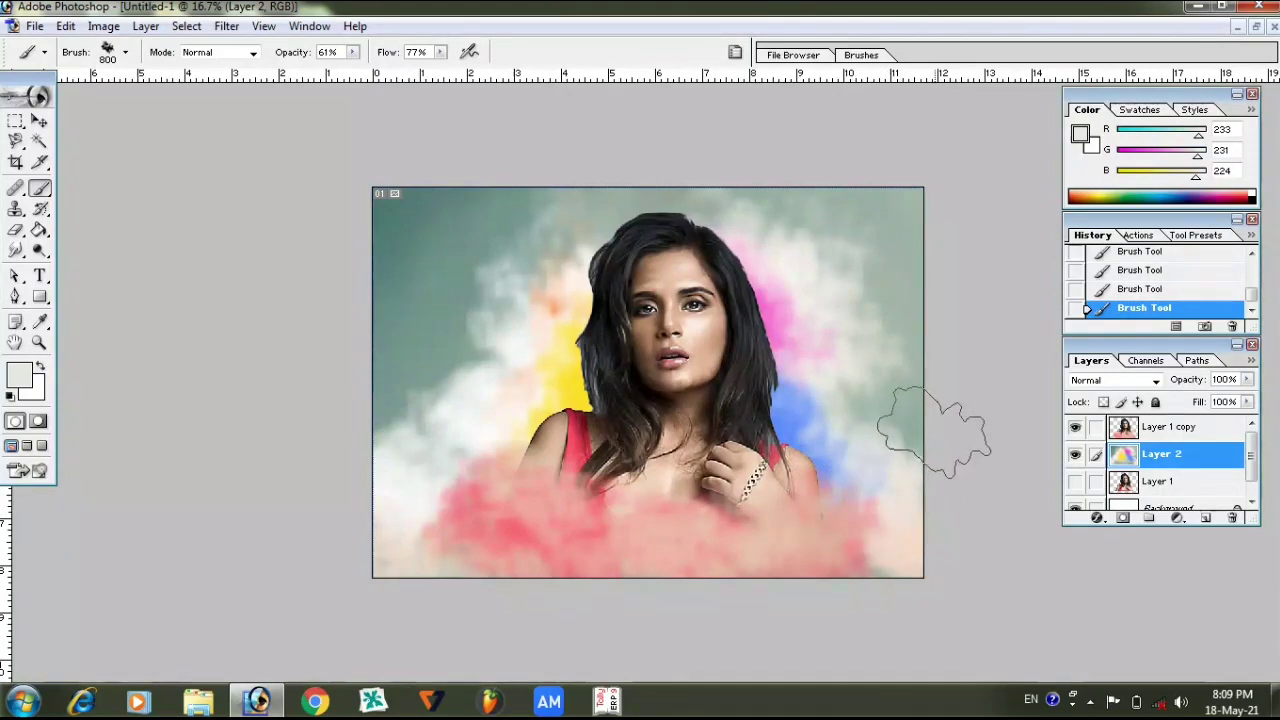
alt+click(860, 412)
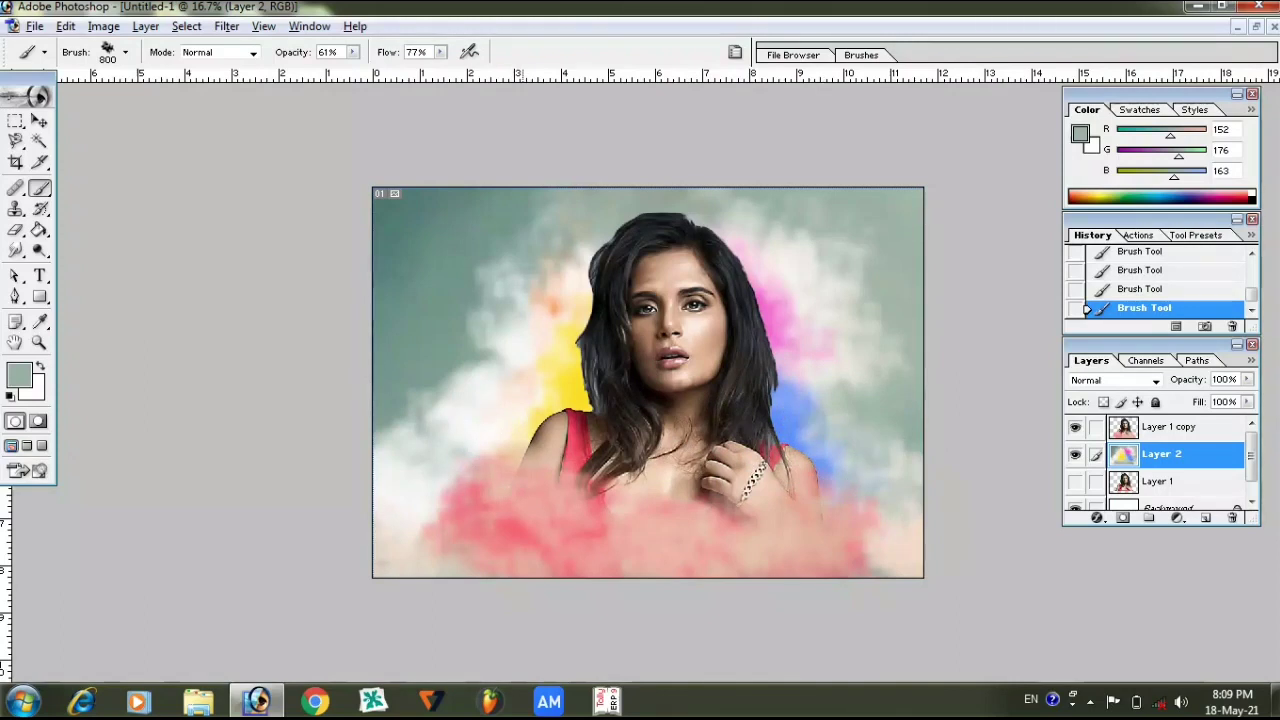
alt+click(510, 415)
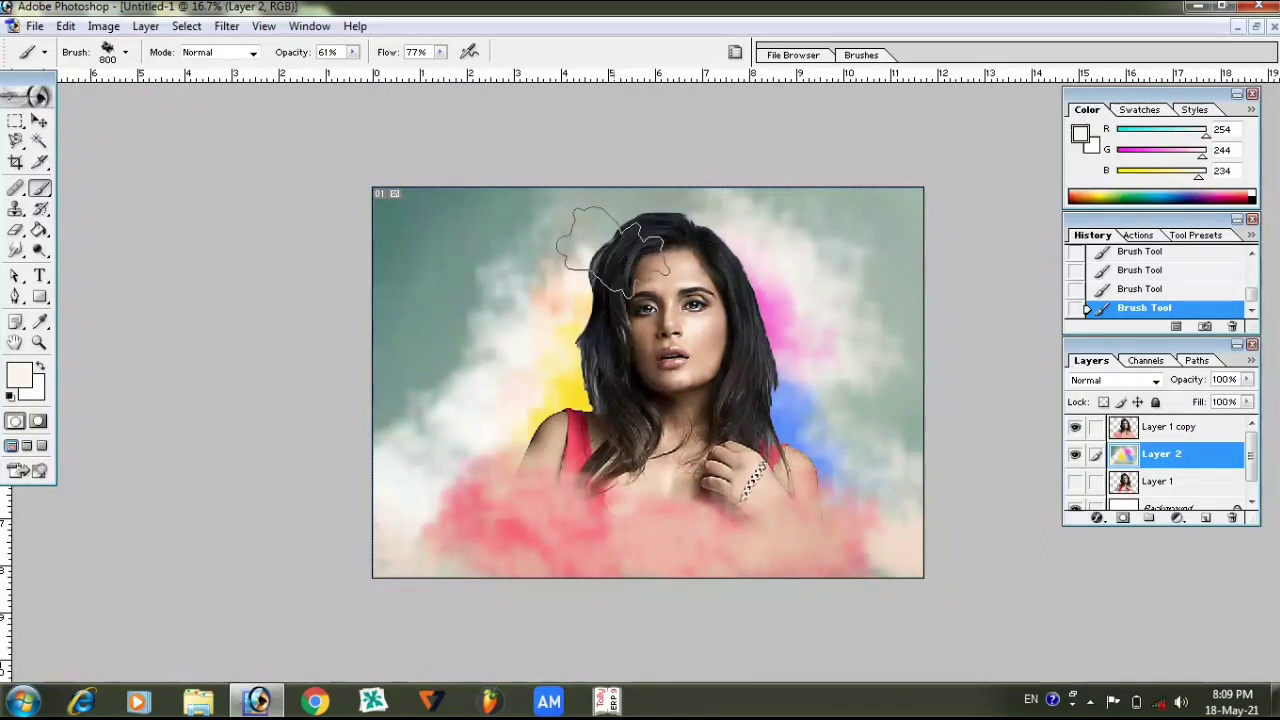
Lay a pale dab on the upper-right sky and paint yellow into the top-left corner.
key(ctrl+z)
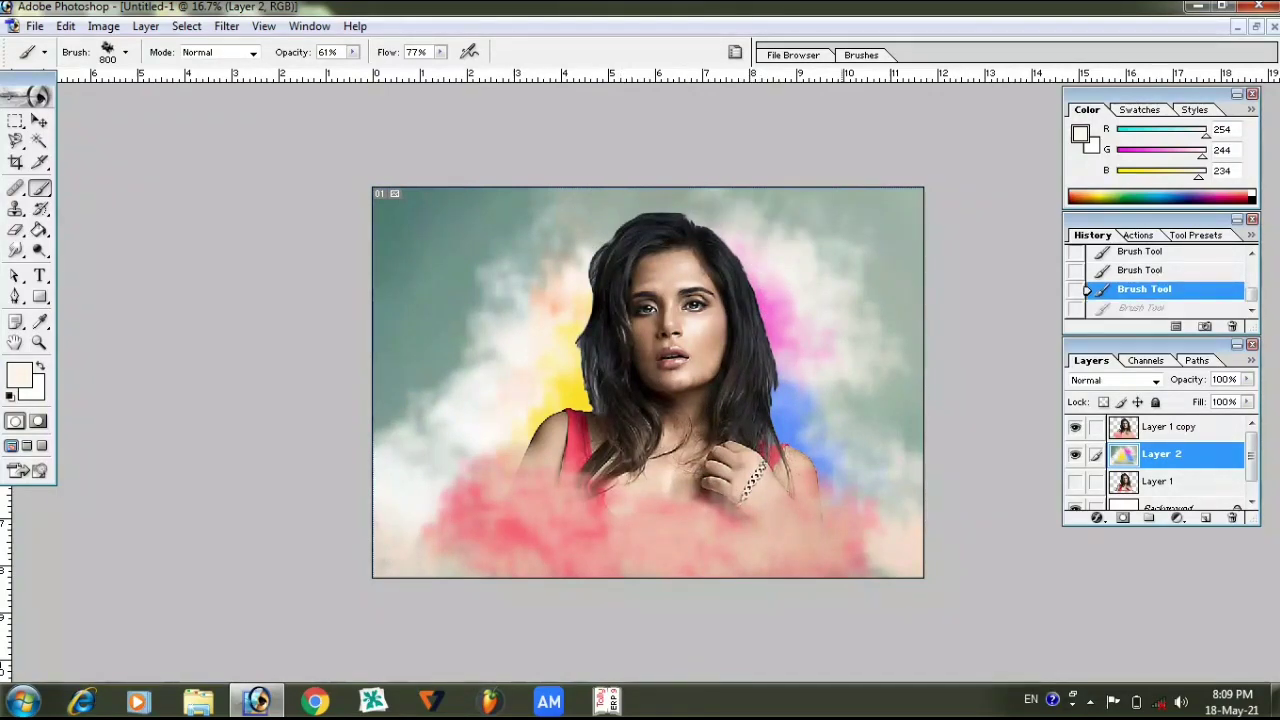
drag(865, 223, 772, 220)
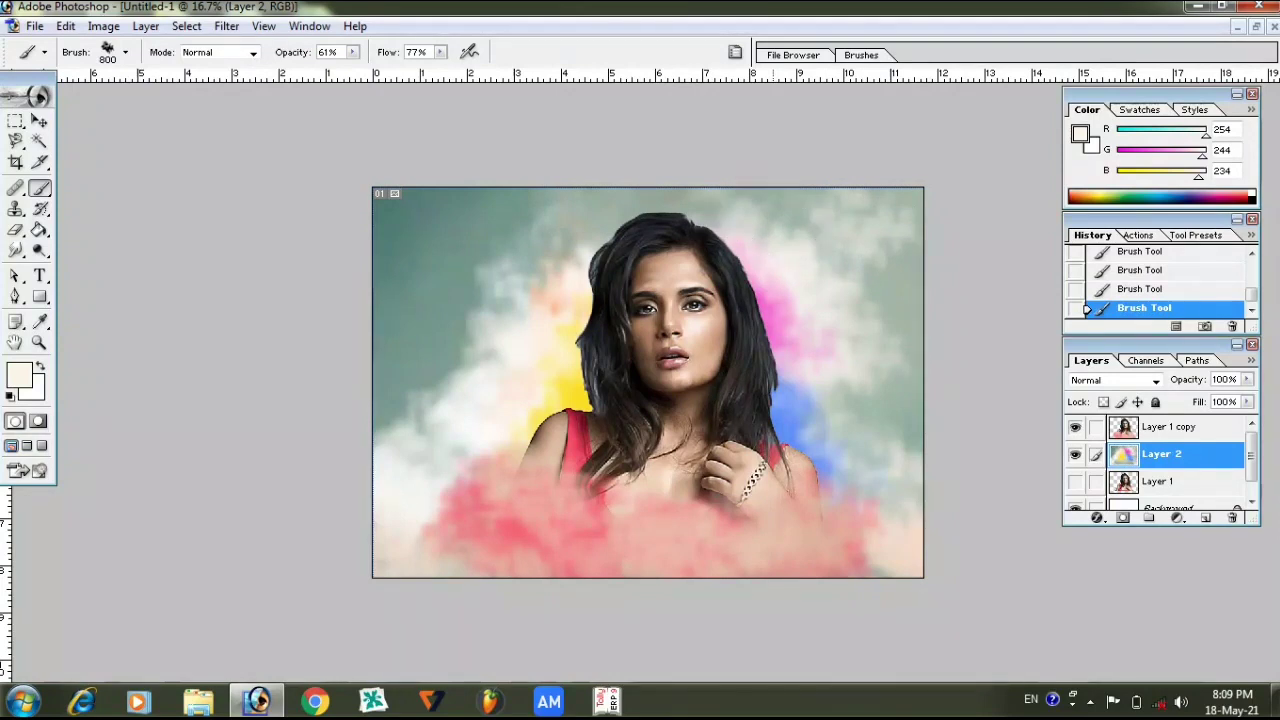
key(ctrl+z)
click(775, 220)
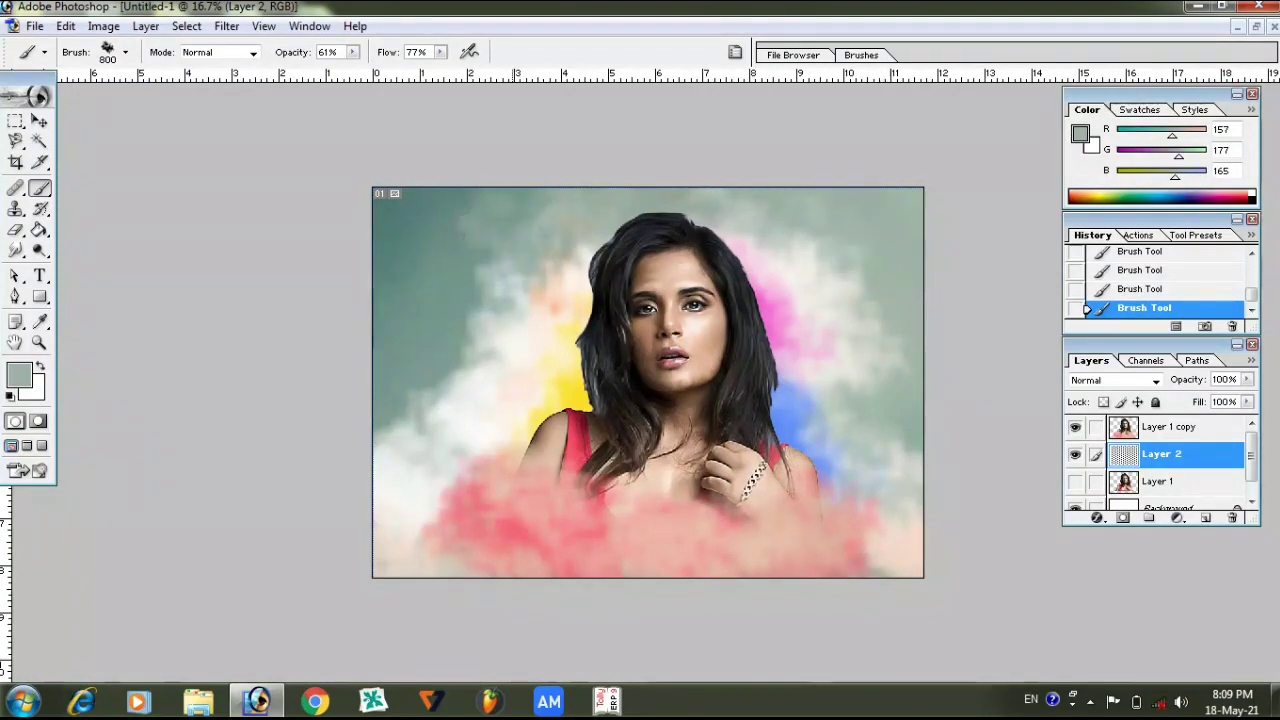
mouse_move(378, 192)
mouse_down()
mouse_move(428, 177)
mouse_move(366, 214)
mouse_move(395, 290)
mouse_up()
With a larger brush, spread yellow down the left and upper-left, and blue on the right.
mouse_move(400, 234)
mouse_down()
mouse_move(343, 357)
mouse_move(400, 385)
mouse_up()
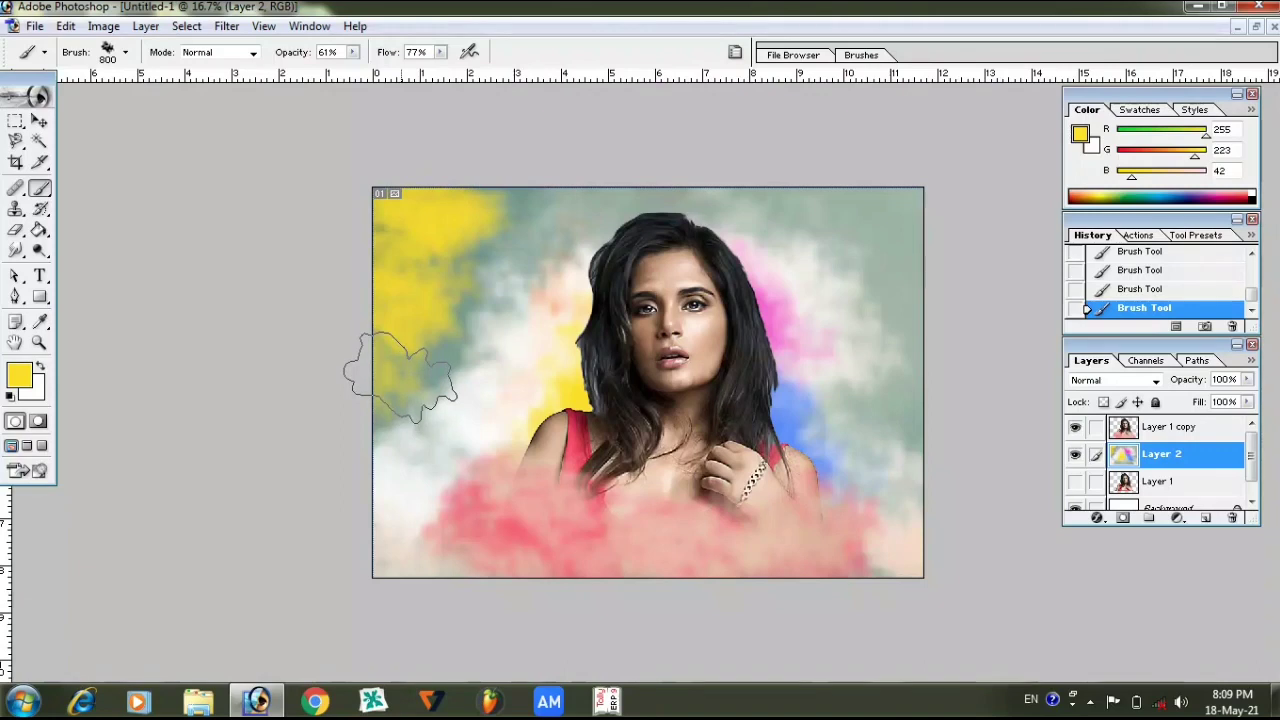
key(bracketright)
mouse_move(400, 340)
mouse_down()
mouse_move(343, 337)
mouse_move(514, 200)
mouse_move(556, 210)
mouse_move(500, 190)
mouse_move(430, 290)
mouse_move(336, 376)
mouse_move(457, 257)
mouse_move(377, 381)
mouse_move(553, 207)
mouse_move(610, 200)
mouse_move(743, 262)
mouse_up()
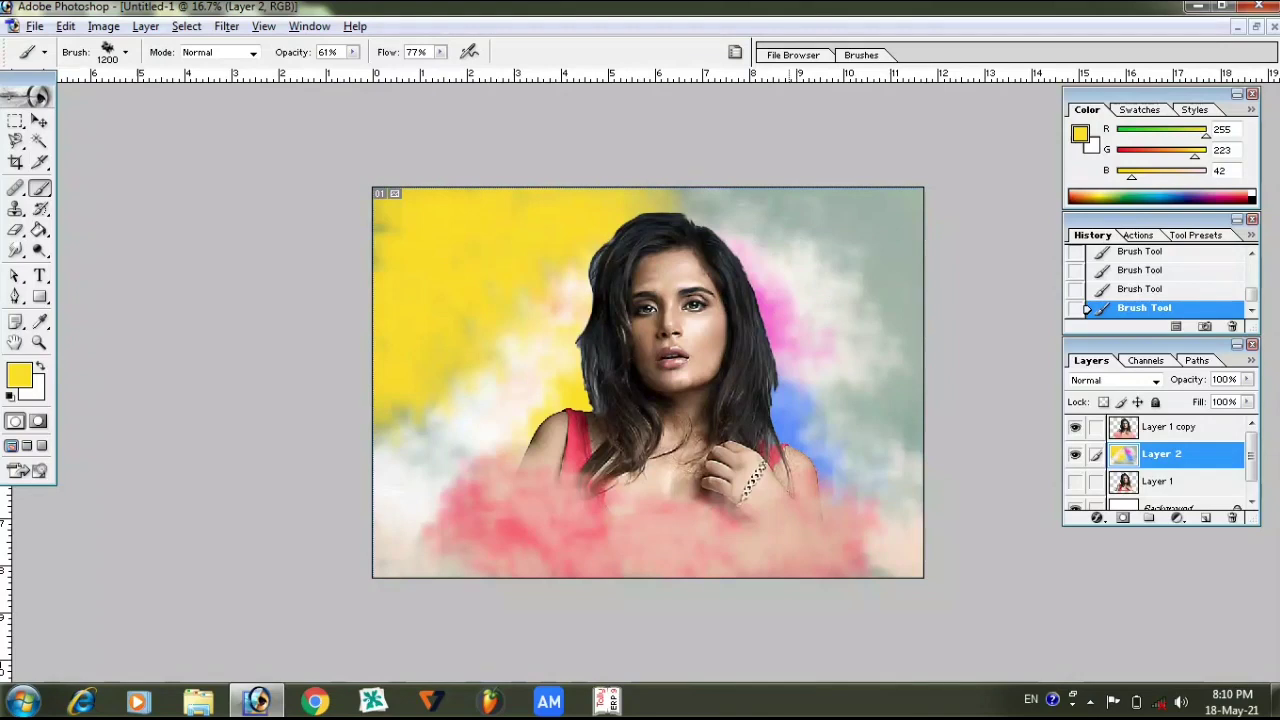
mouse_move(893, 350)
mouse_down()
mouse_move(892, 415)
mouse_move(910, 220)
mouse_move(897, 454)
mouse_move(913, 467)
mouse_move(863, 422)
mouse_up()
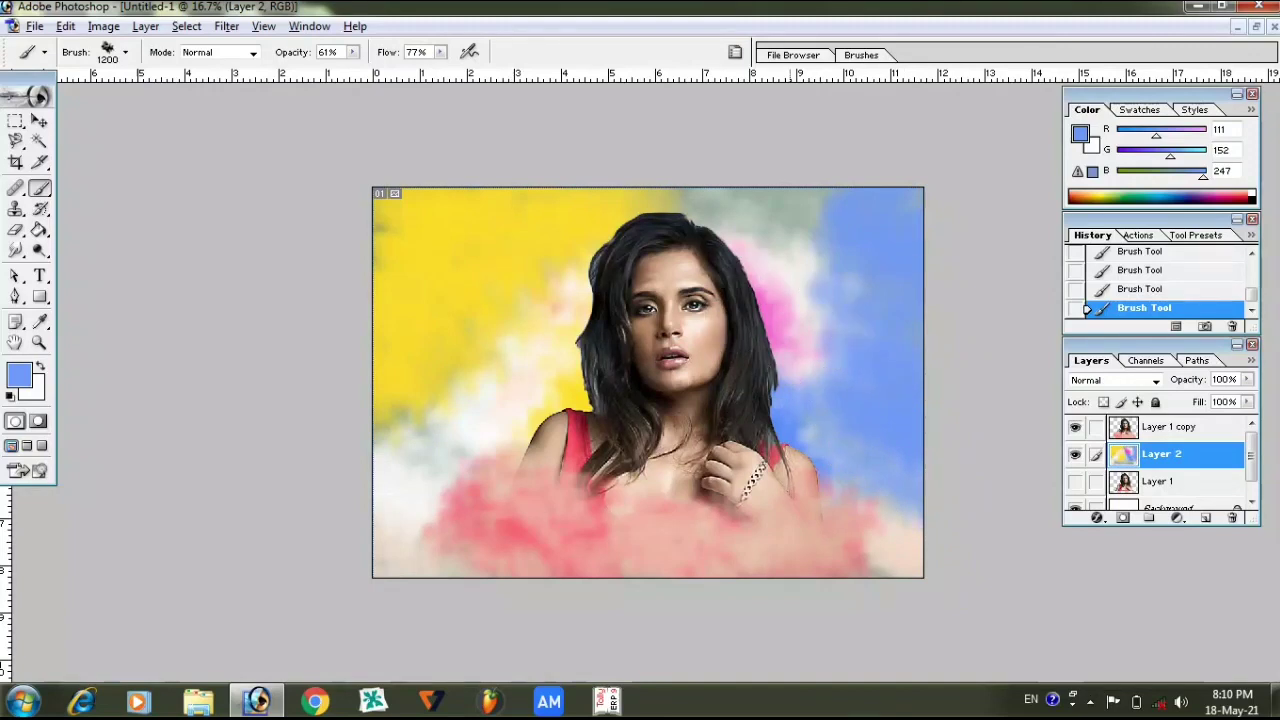
Paint pink at top centre beside the hair and soften the colours with near-white strokes.
alt+click(775, 300)
mouse_move(743, 229)
mouse_down()
mouse_move(771, 177)
mouse_move(800, 205)
mouse_up()
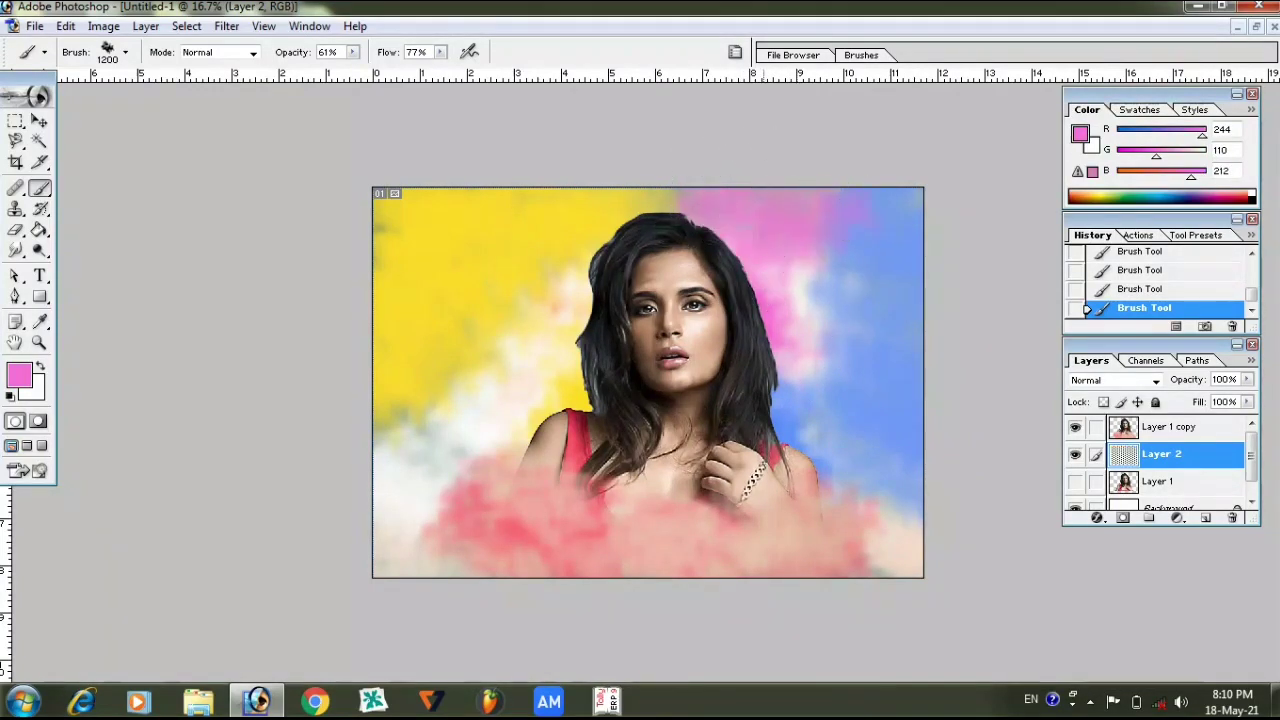
drag(770, 273, 795, 325)
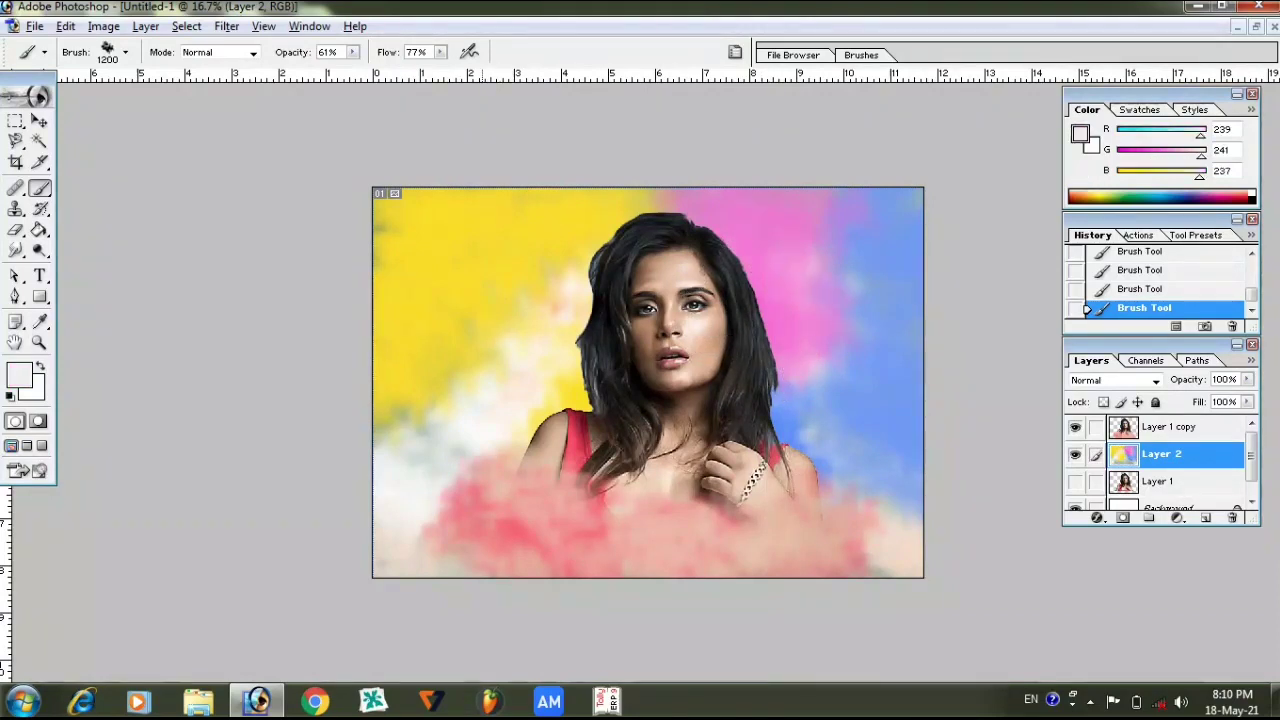
alt+click(372, 366)
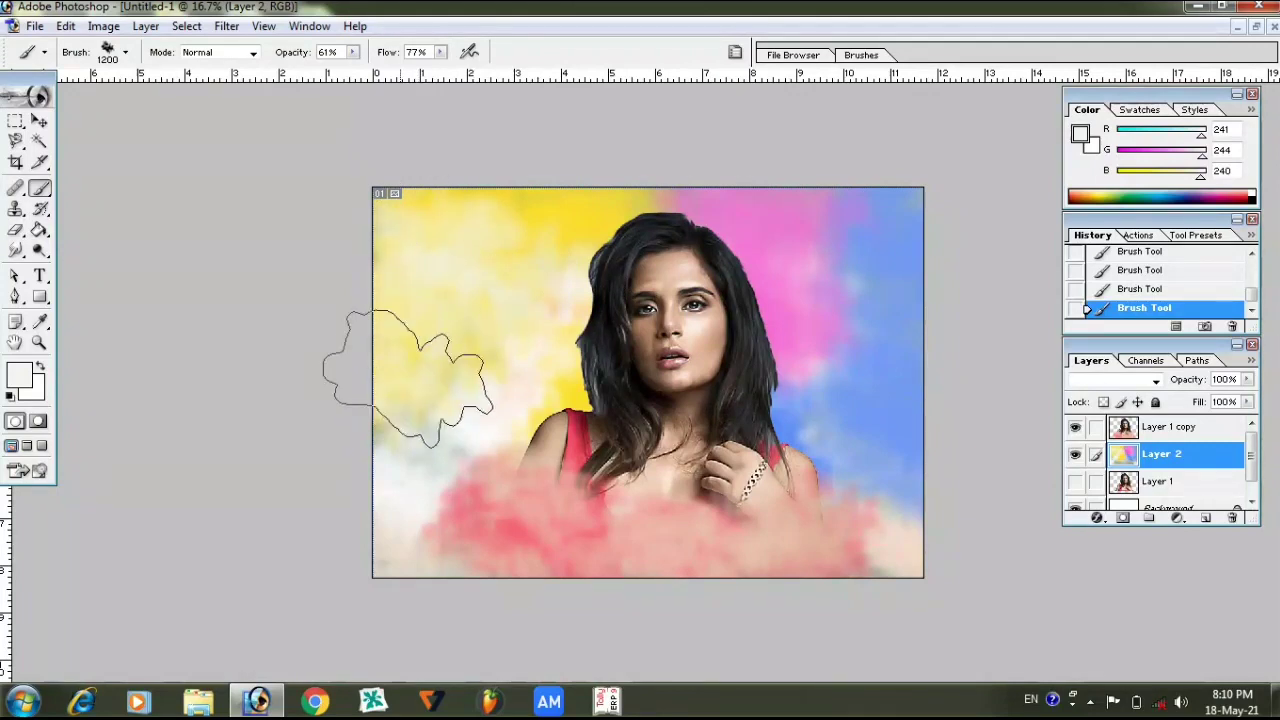
mouse_move(615, 252)
mouse_down()
mouse_move(853, 424)
mouse_move(927, 458)
mouse_up()
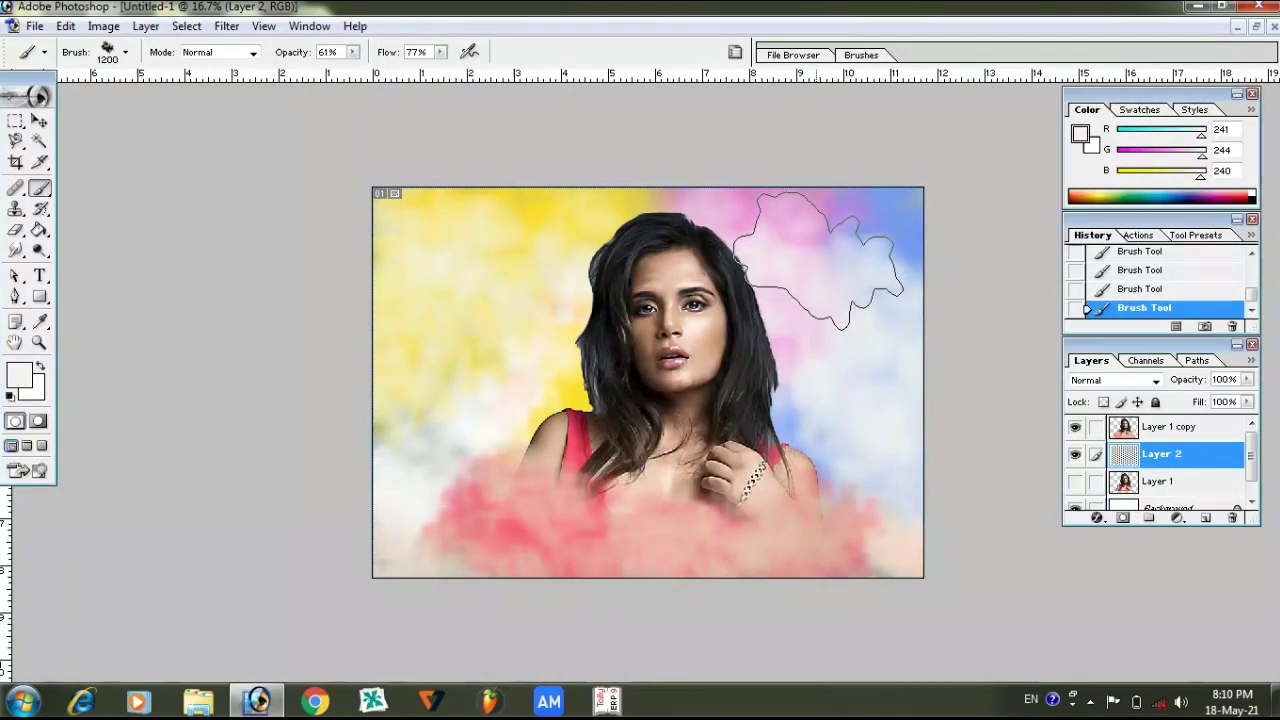
Reinforce blue at upper right and yellow at upper left, and add pink left of the shoulder.
alt+click(880, 232)
drag(871, 309, 857, 223)
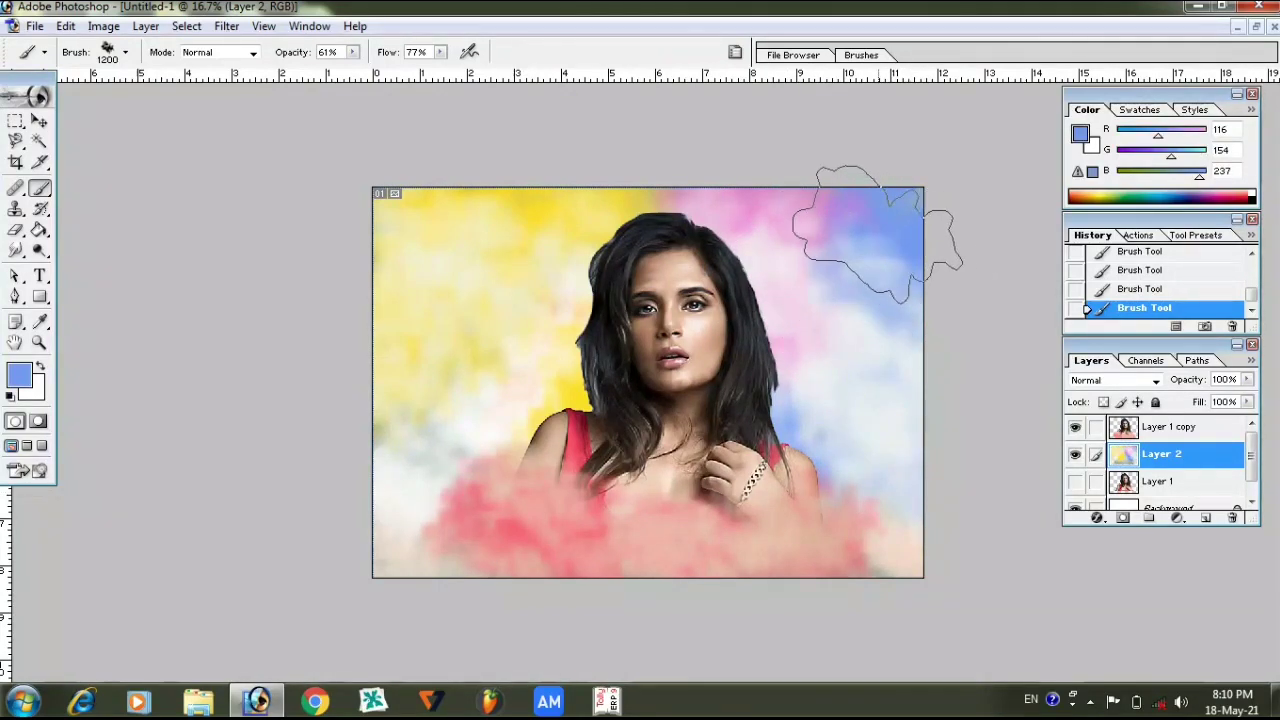
alt+click(457, 229)
drag(357, 257, 443, 229)
alt+click(790, 245)
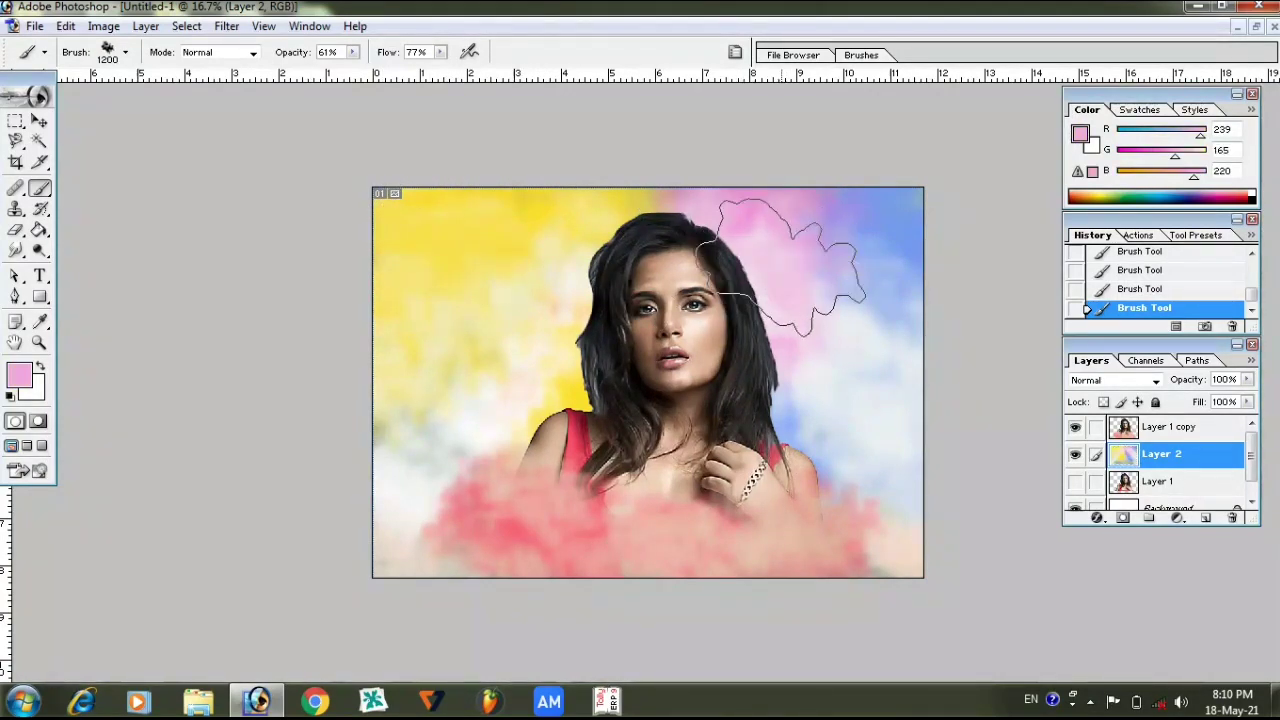
drag(573, 397, 535, 443)
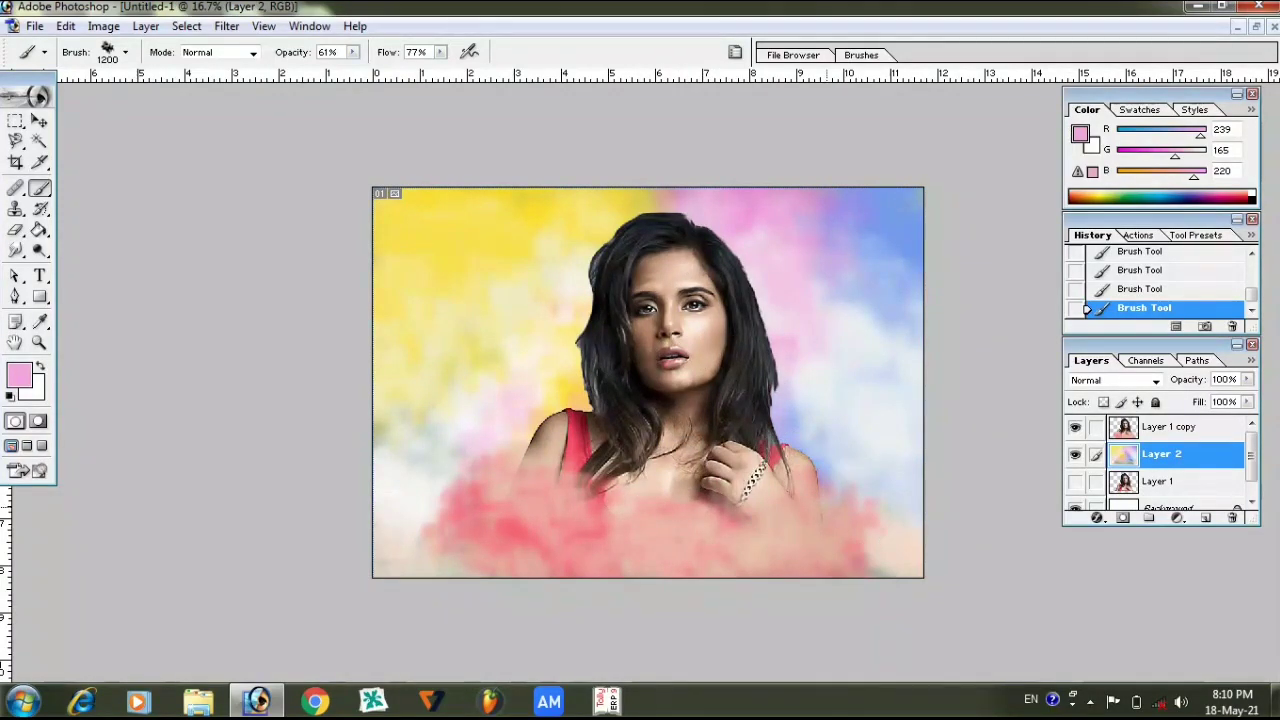
Stamp a black camera logo with the Pencil tool on Layer 1 copy near the woman's hand.
key(ctrl+plus)
key(ctrl+plus)
key(ctrl+minus)
key(ctrl+minus)
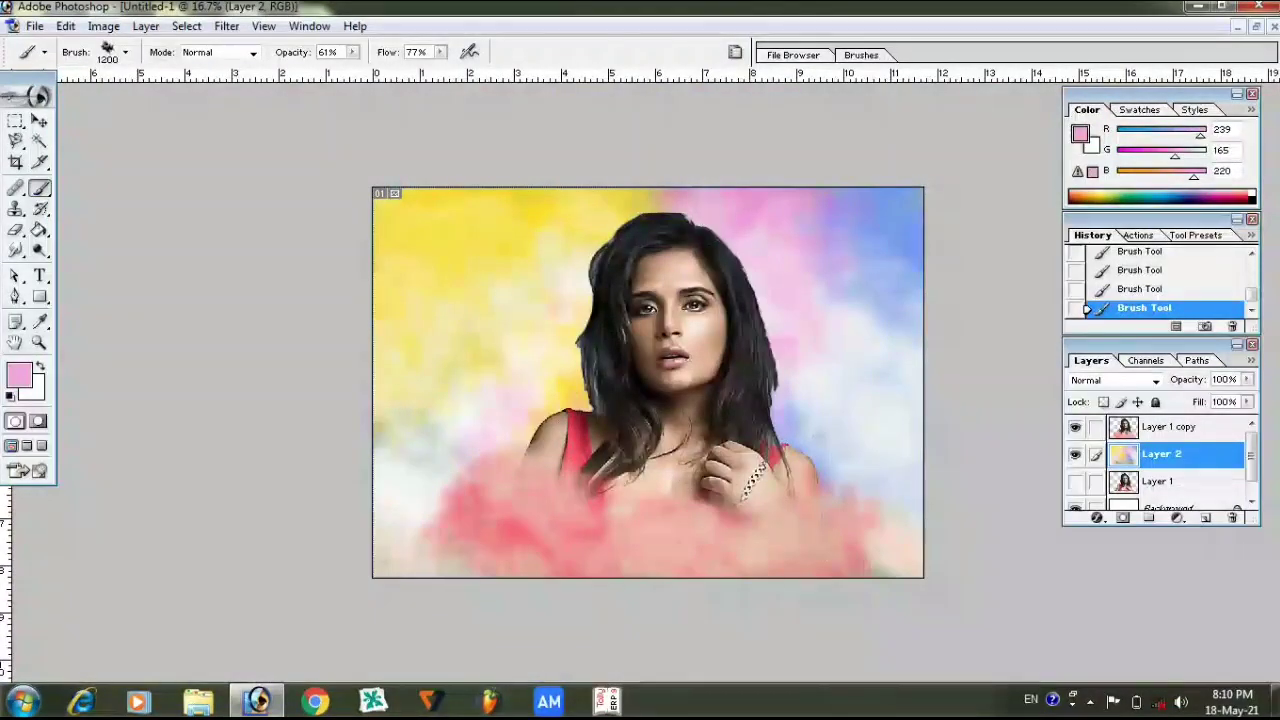
click(40, 189)
click(113, 206)
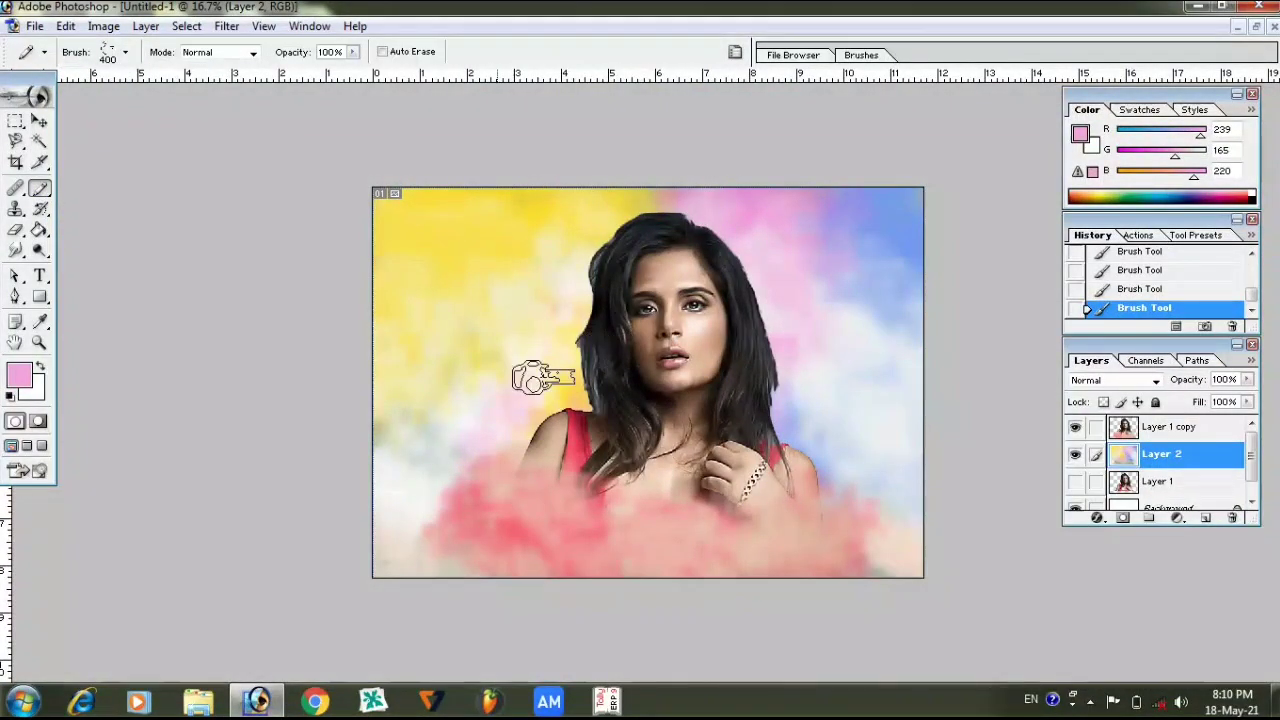
click(1174, 427)
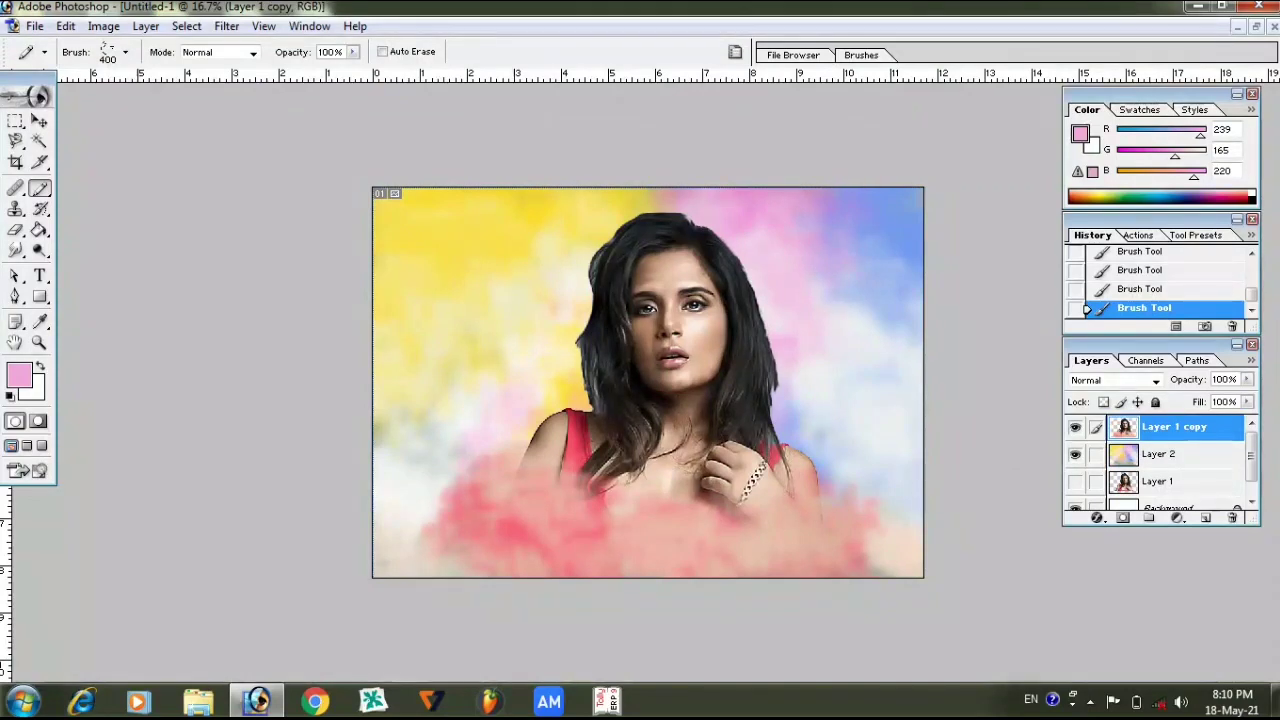
click(19, 375)
click(20, 326)
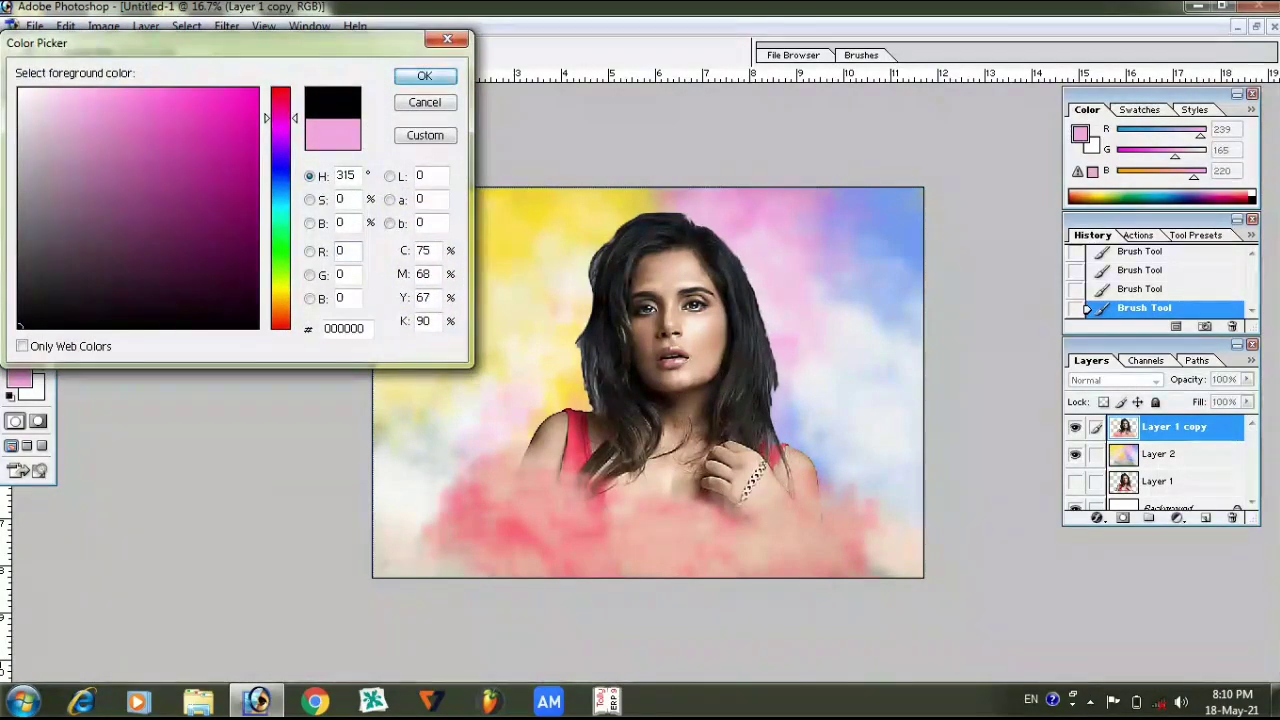
click(424, 76)
click(819, 518)
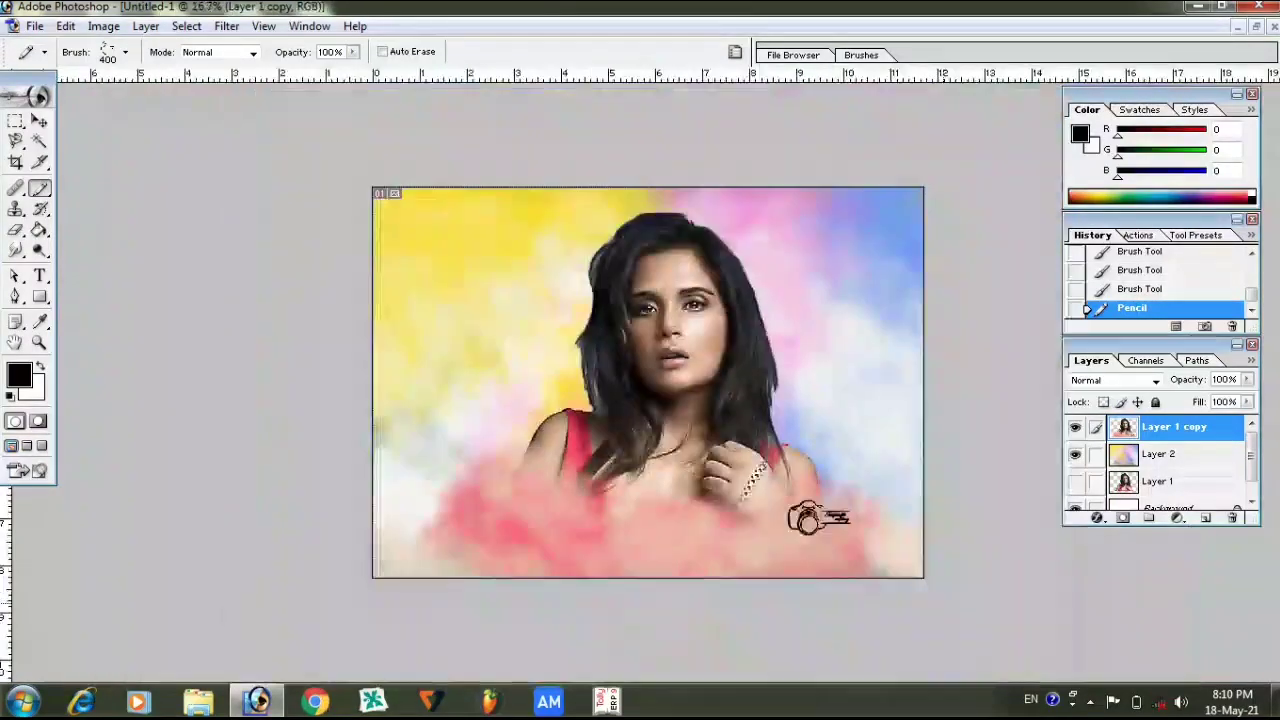
key(ctrl+plus)
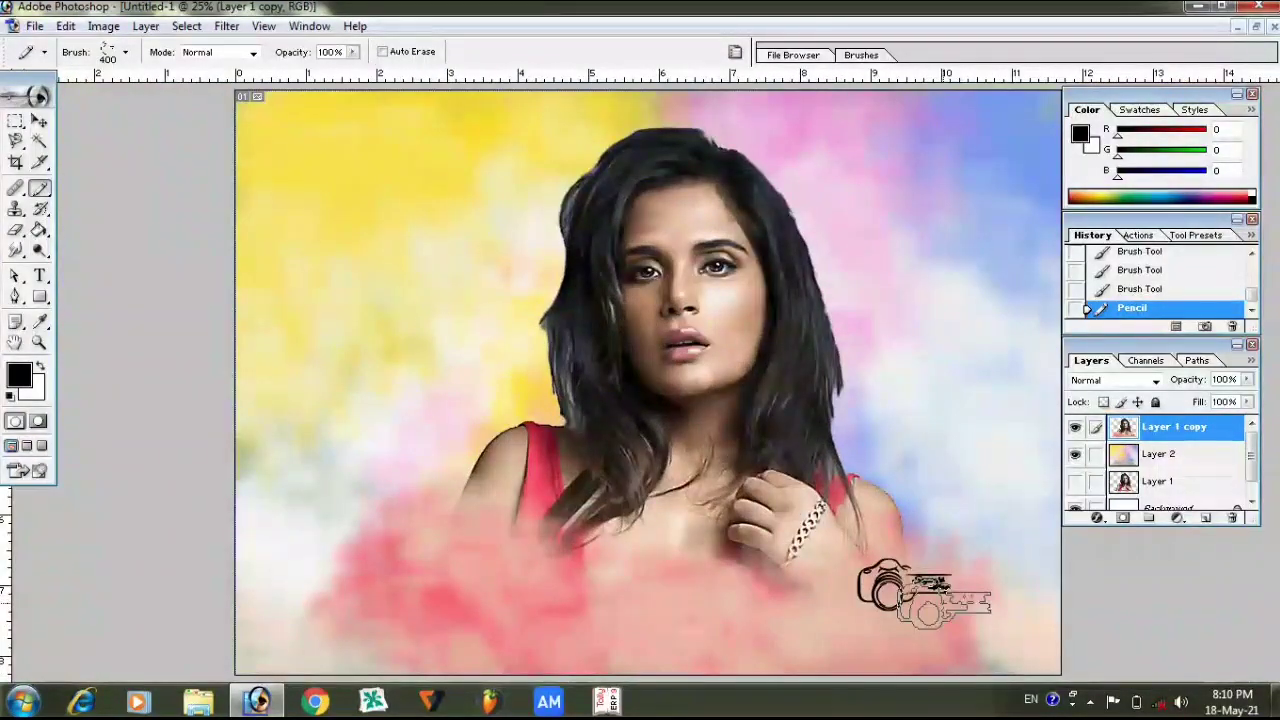